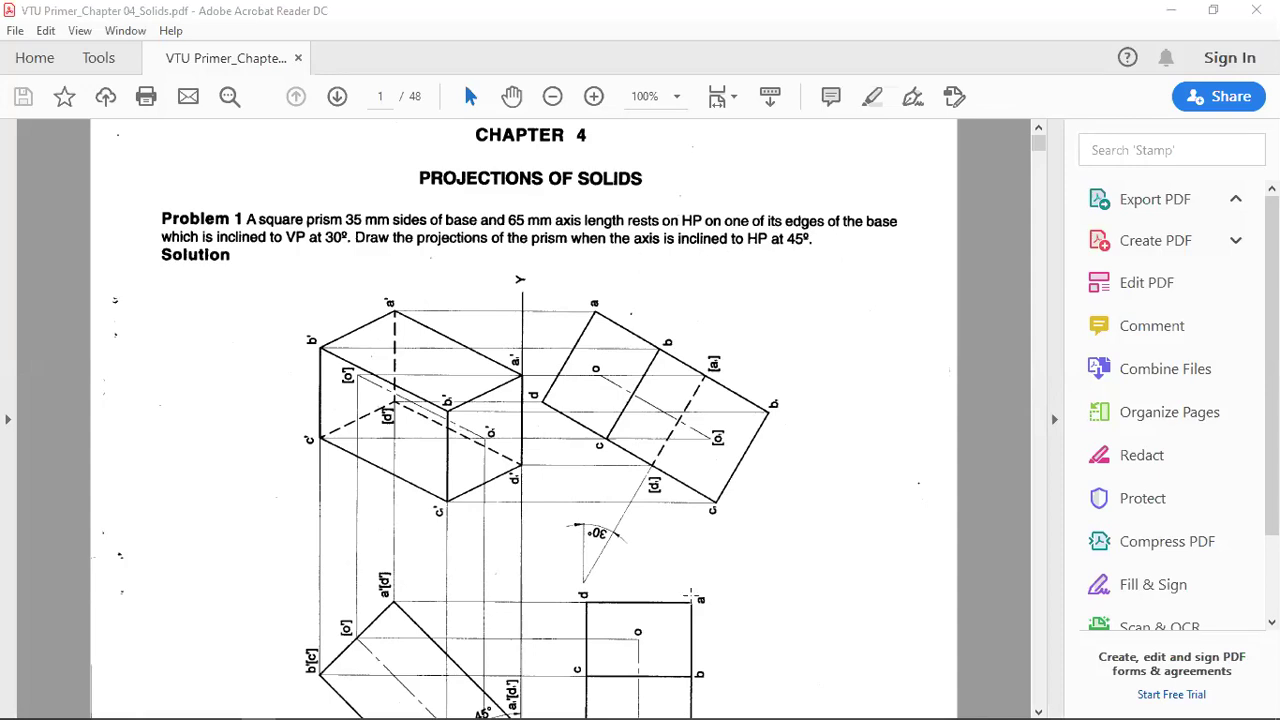
Switch from the PDF to Solid Edge and draw a 35 mm by 35 mm square below the horizontal reference line.
left_click(1168, 11)
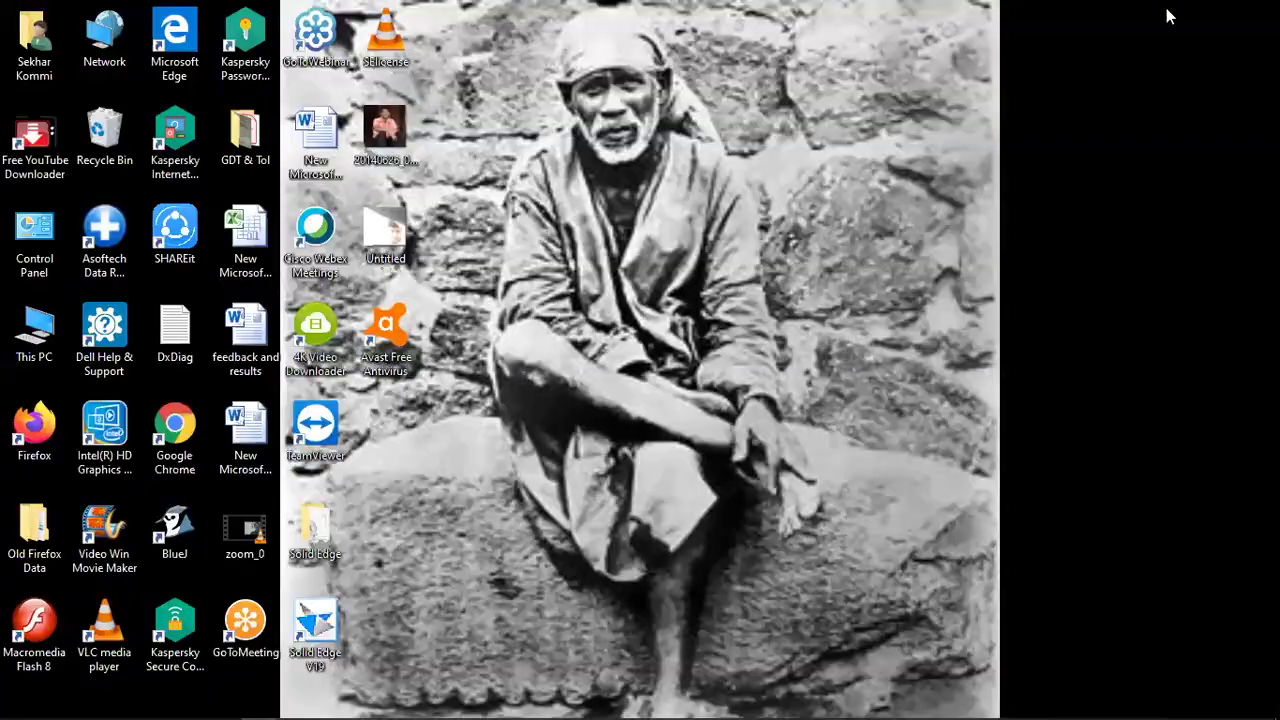
left_click(229, 708)
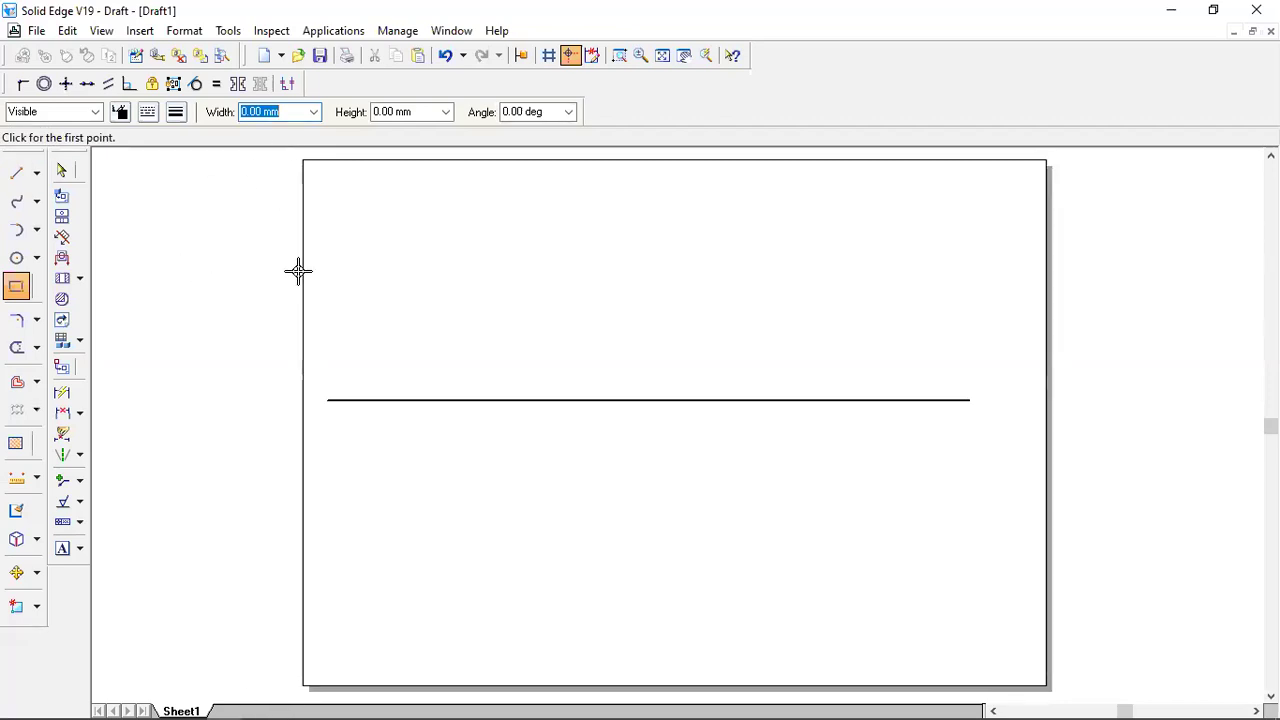
type("35")
key("Tab")
type("35")
key("Tab")
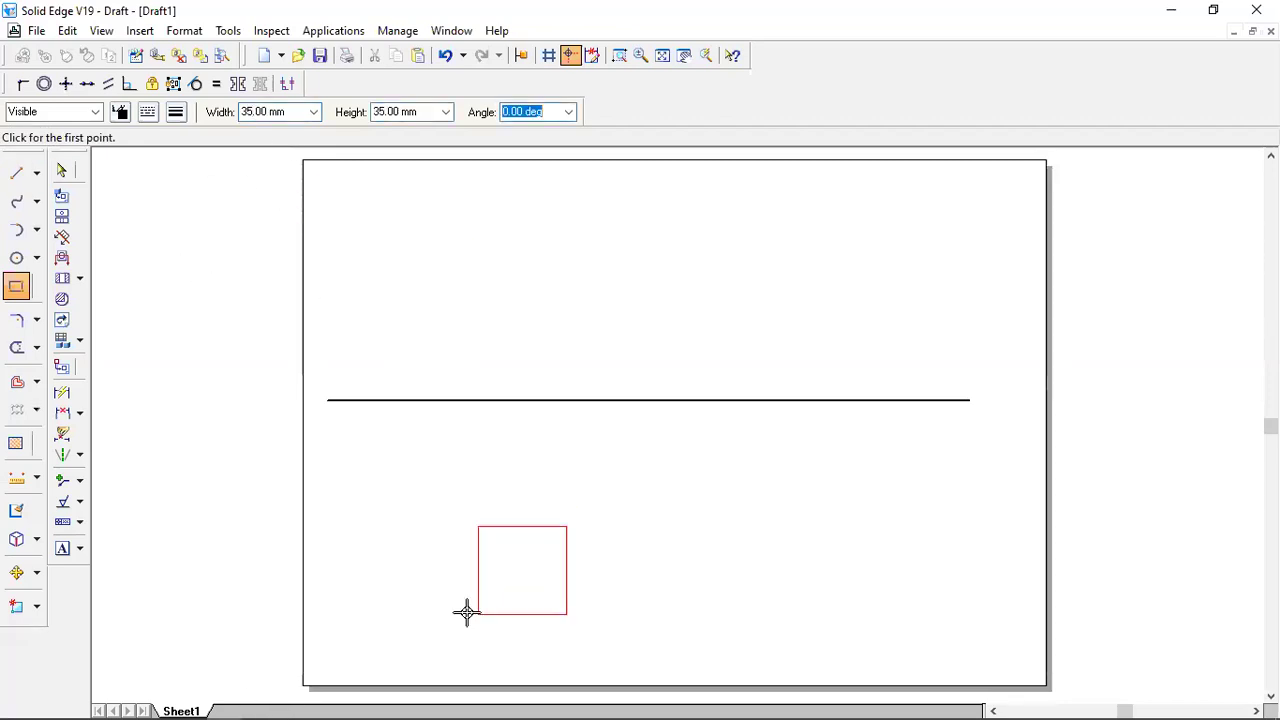
left_click(416, 533)
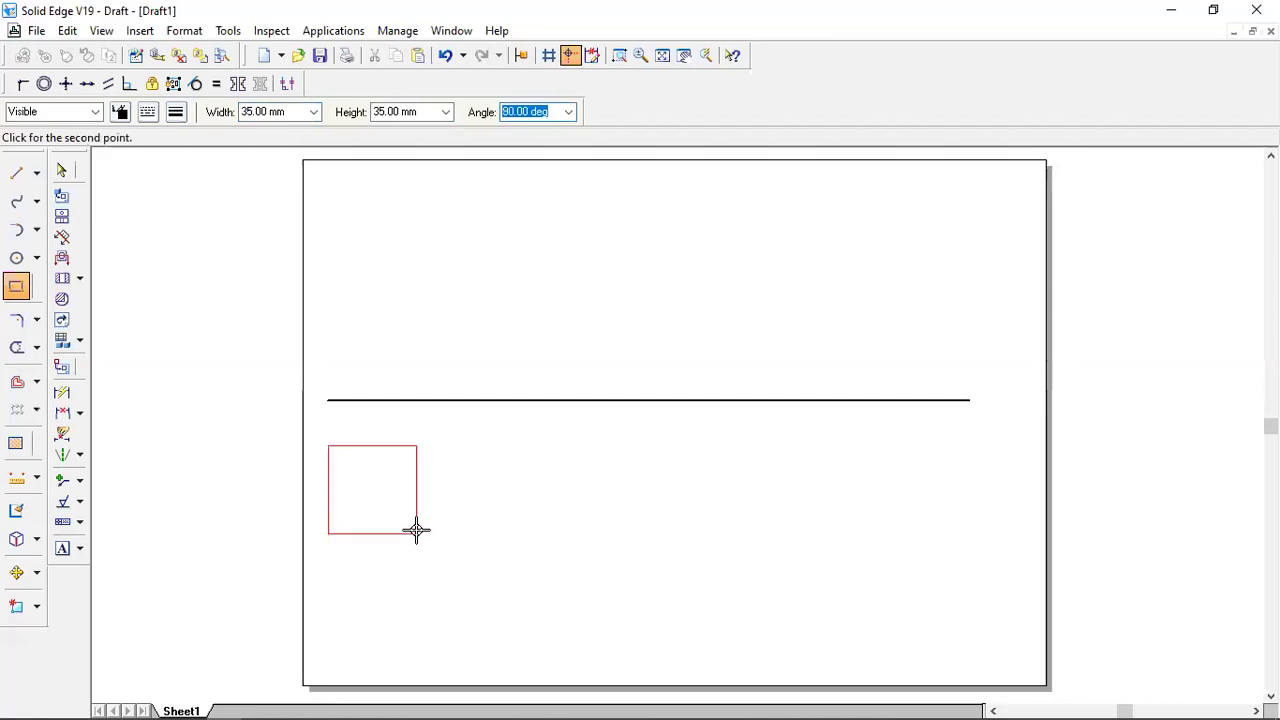
left_click(416, 530)
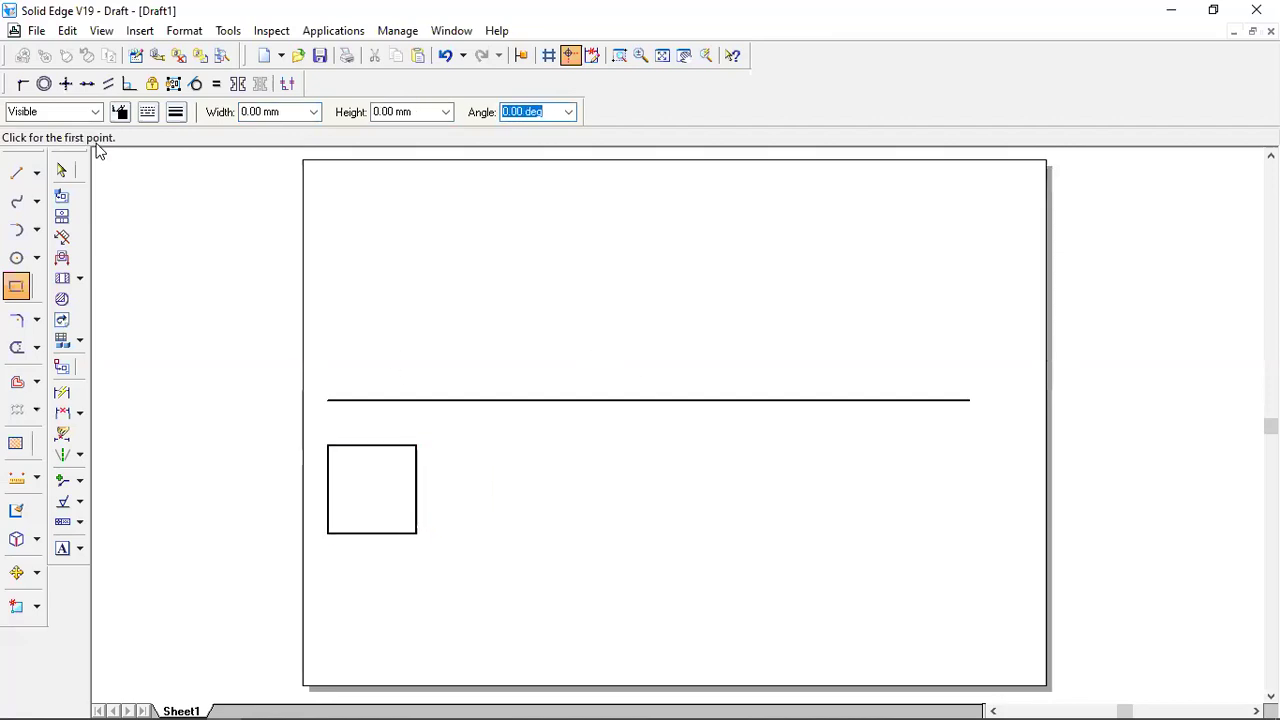
Select the whole square and move it horizontally to the right by its lower-right corner, keeping it below the reference line.
left_click(60, 172)
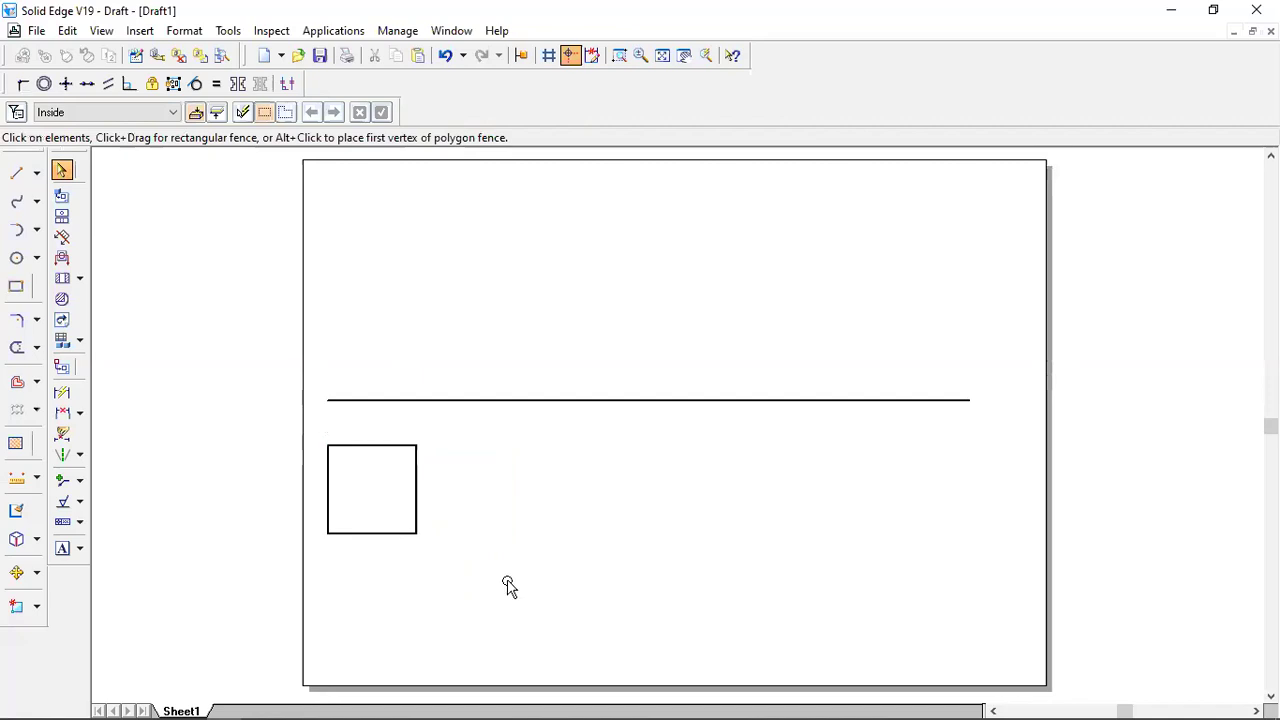
left_click_drag(463, 583, 318, 438)
left_click(36, 573)
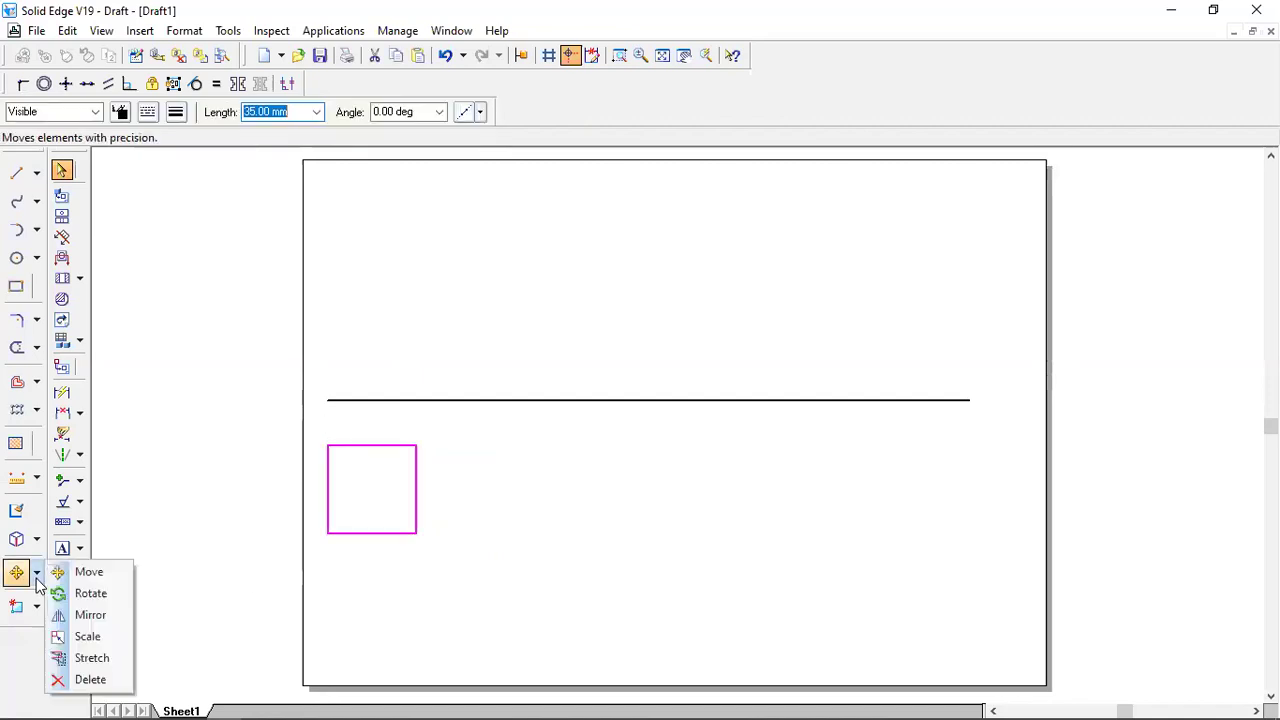
left_click(68, 573)
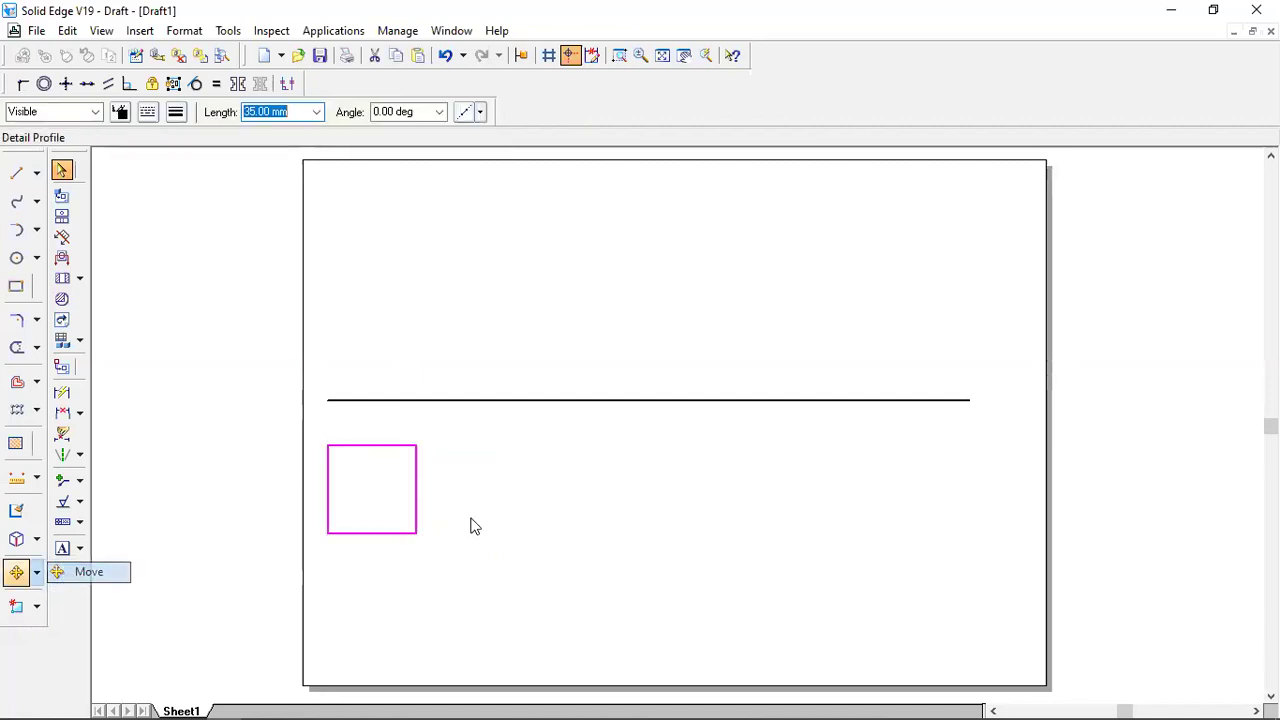
left_click(416, 531)
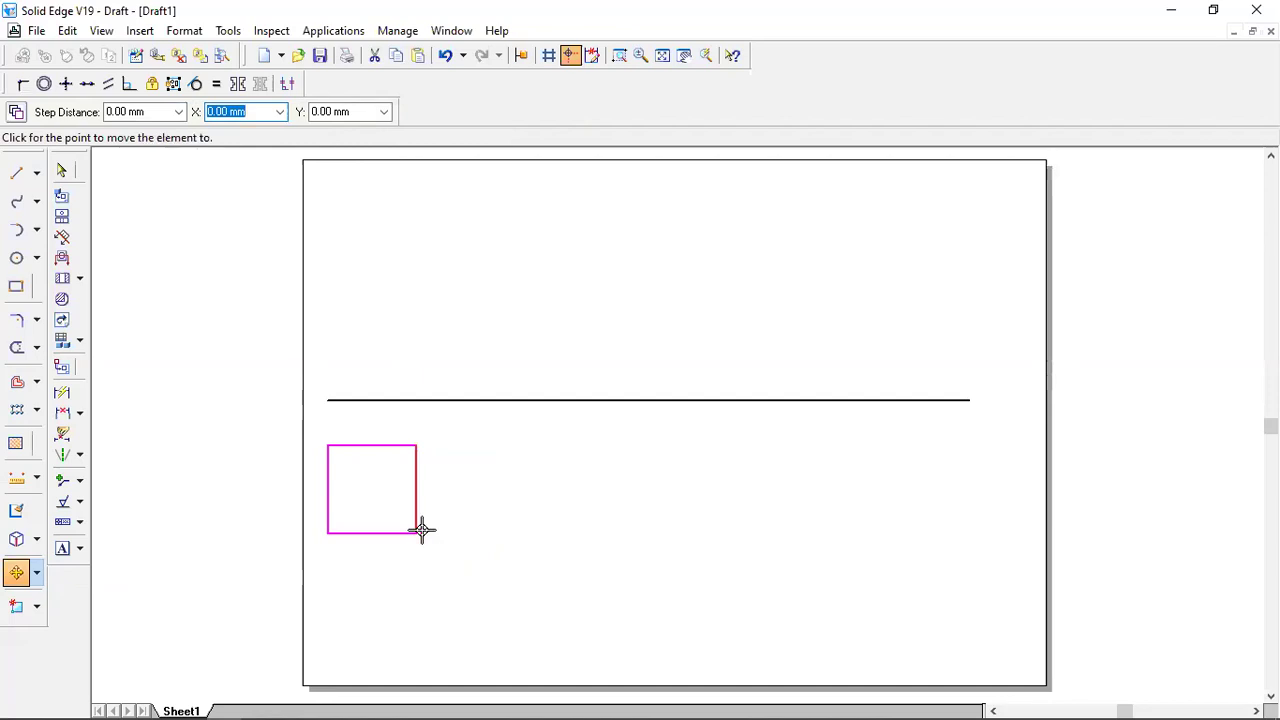
left_click(495, 531)
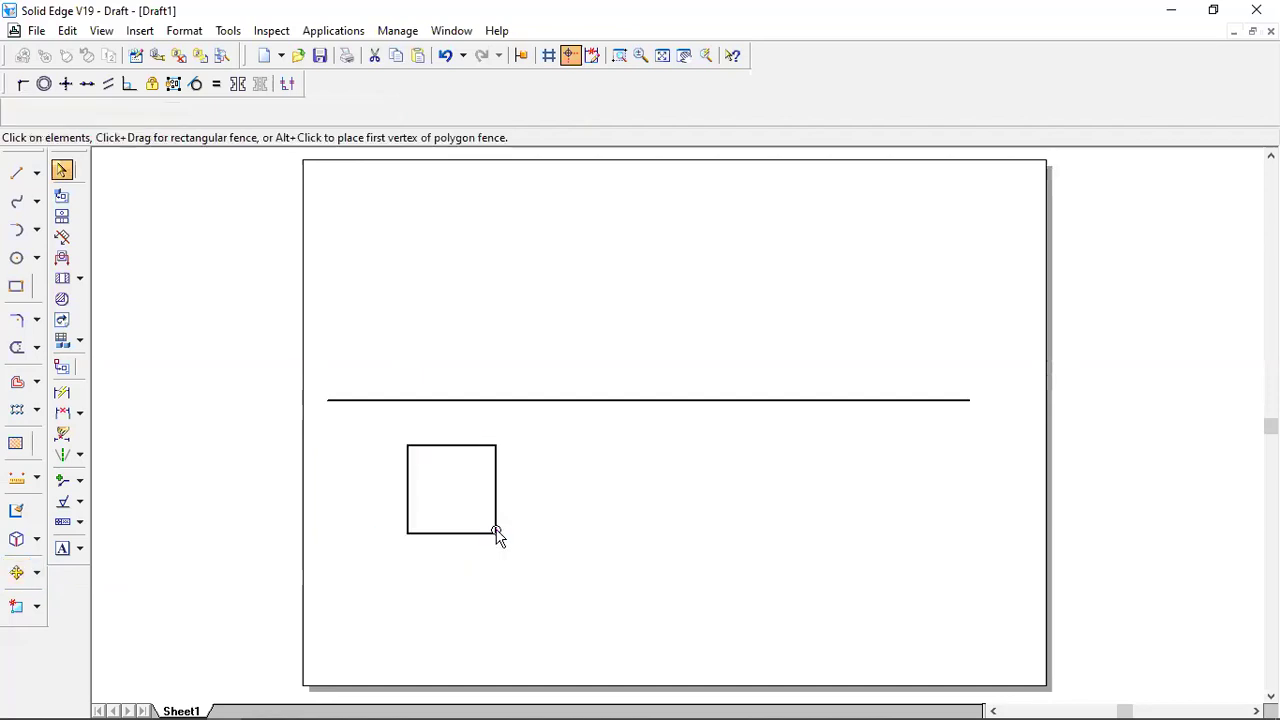
left_click(403, 586)
Add text labels a,a1, b,(b1), c,(c1) and d,(d1) at the square's corners, counterclockwise from the lower left.
left_click(16, 173)
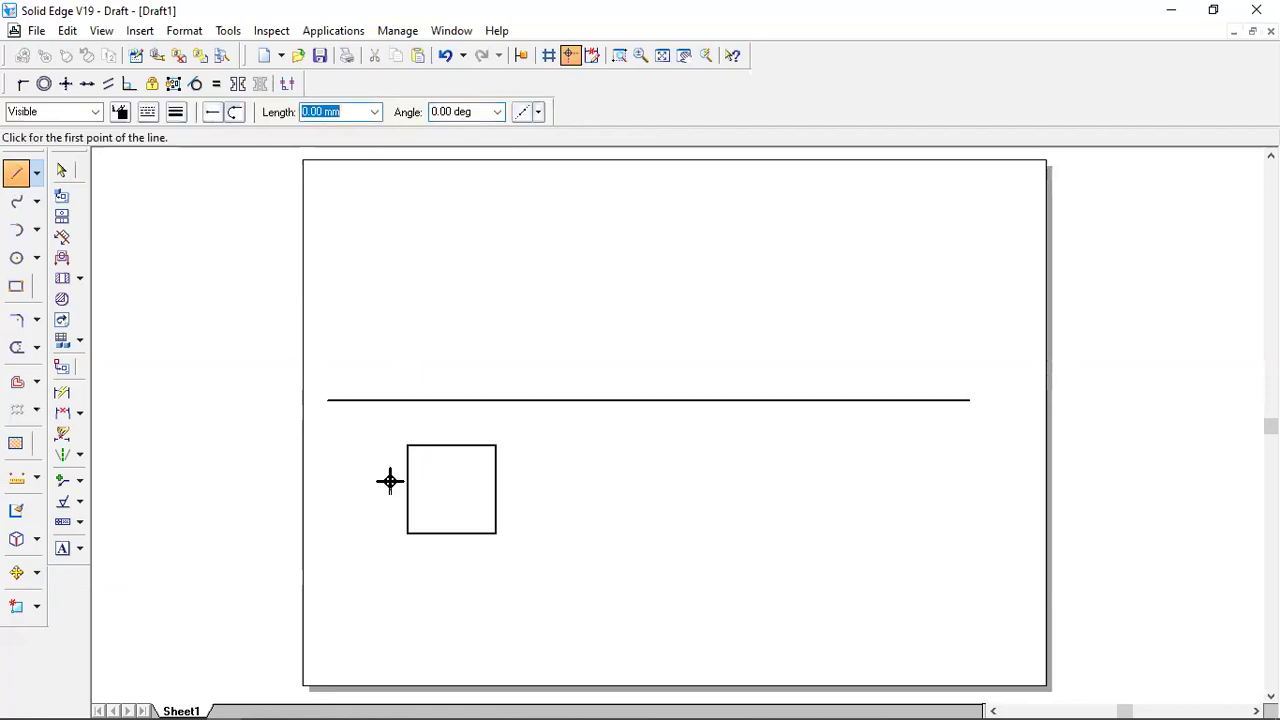
left_click(79, 549)
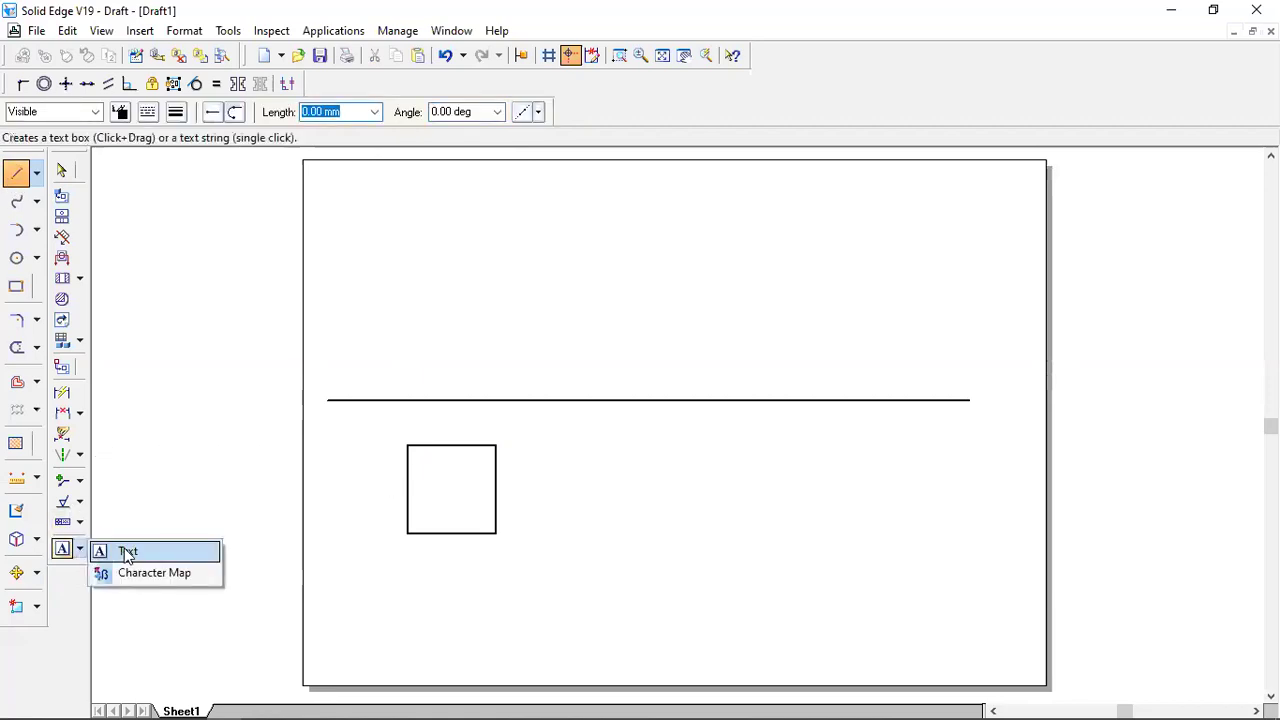
left_click(123, 551)
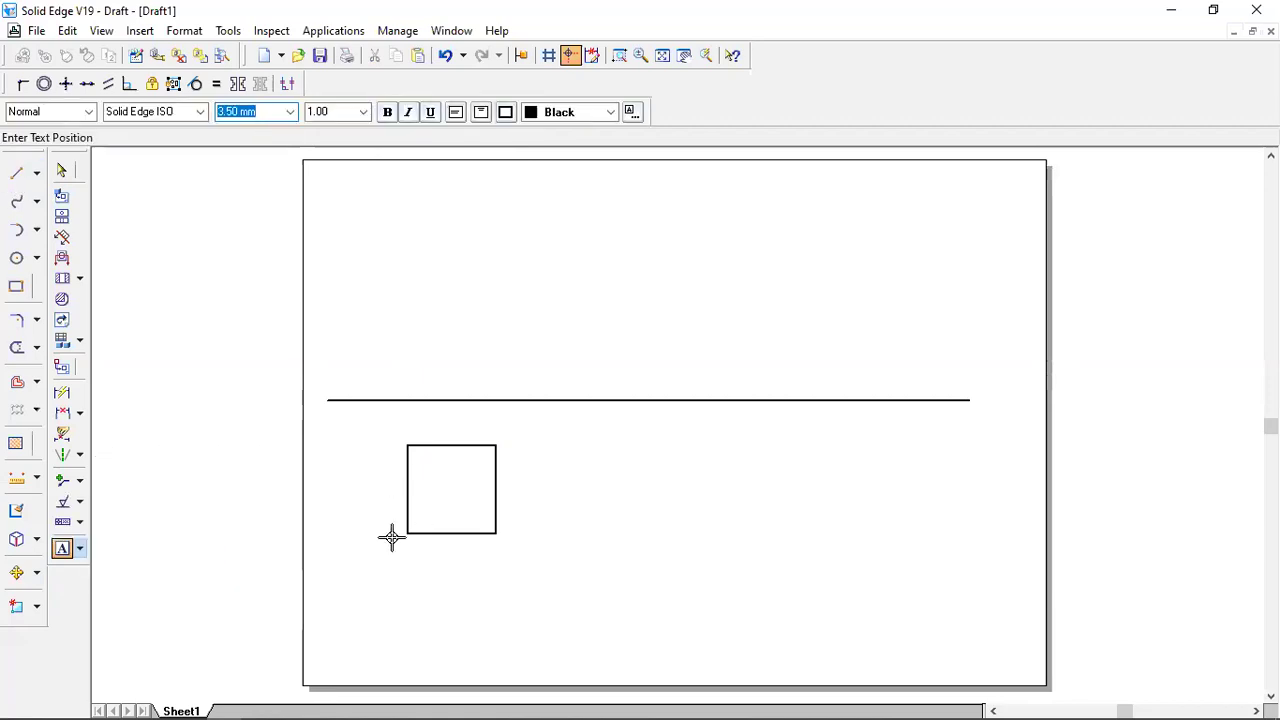
left_click(393, 538)
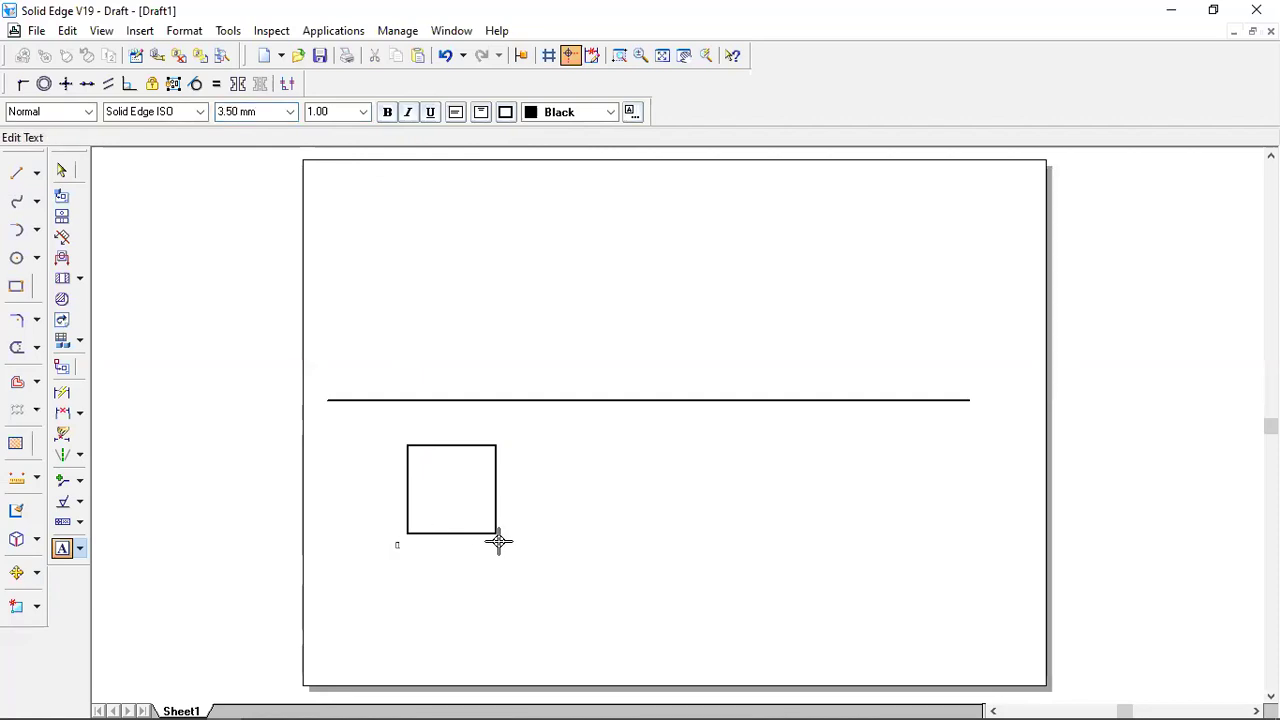
type("0,0")
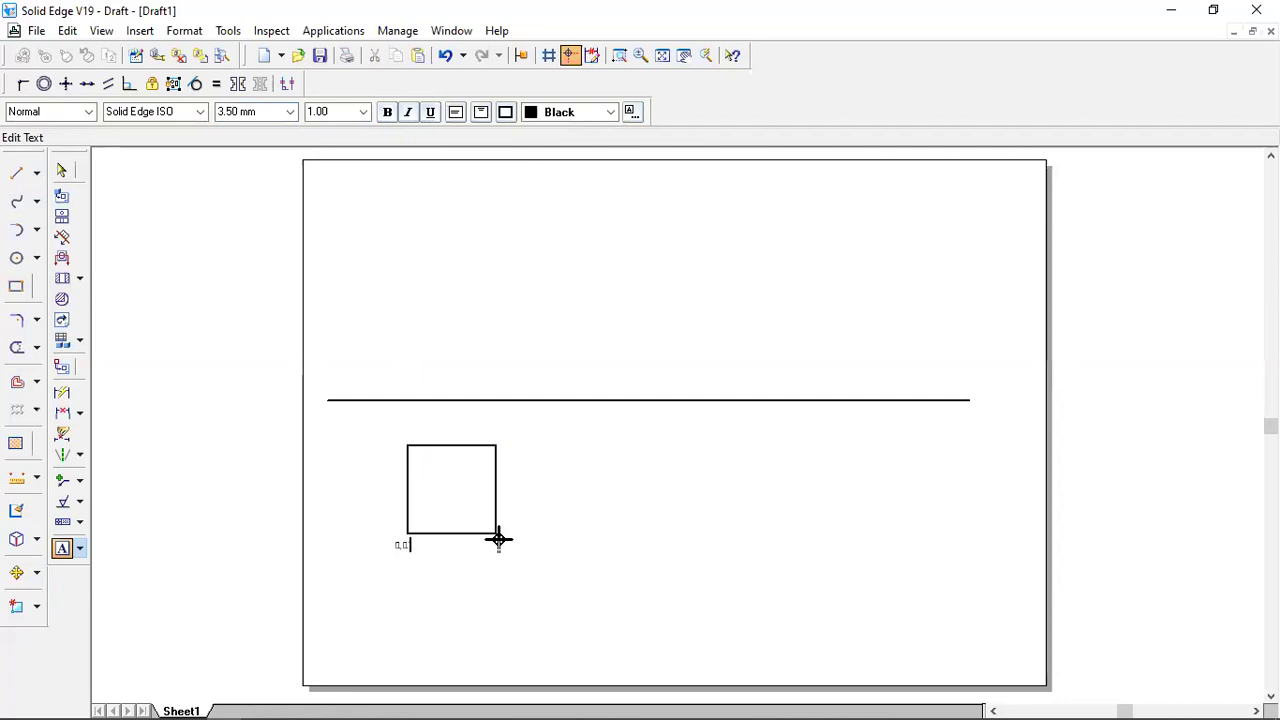
type("1")
type("1")
left_click(385, 447)
type("d,(d1)")
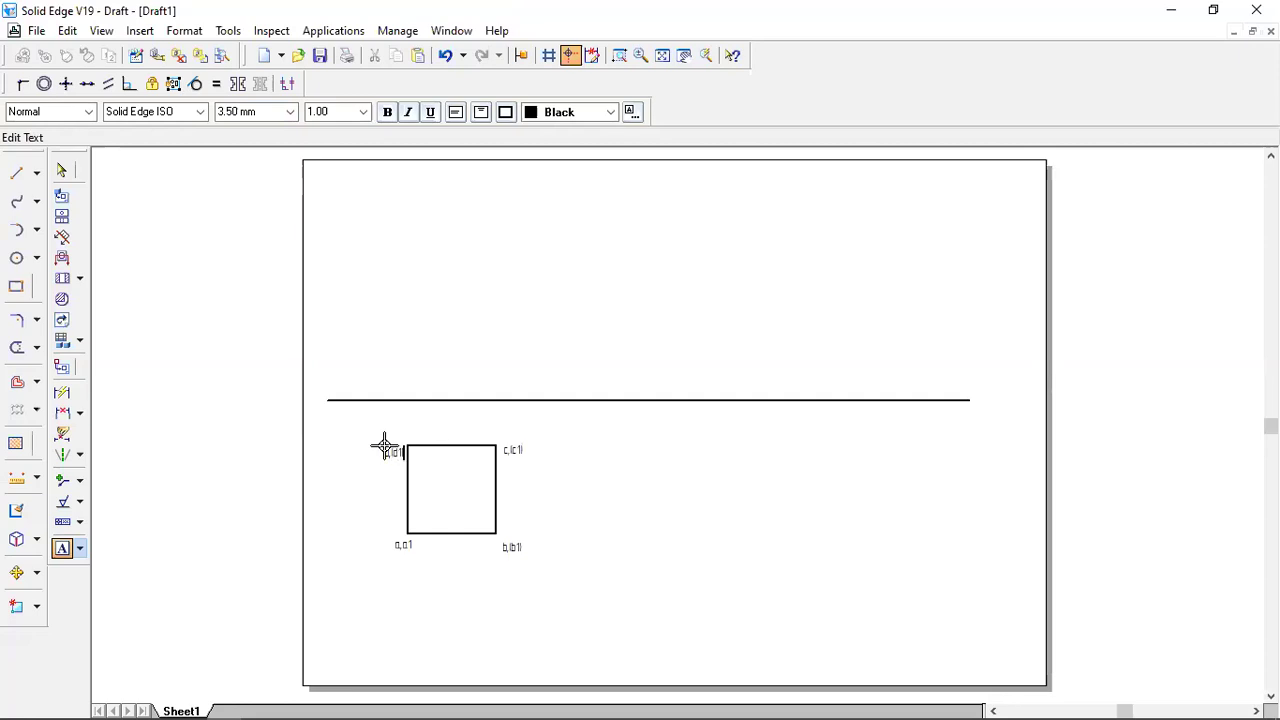
Delete the a,a1 text label at the square's lower-left corner.
left_click(62, 168)
left_click(400, 546)
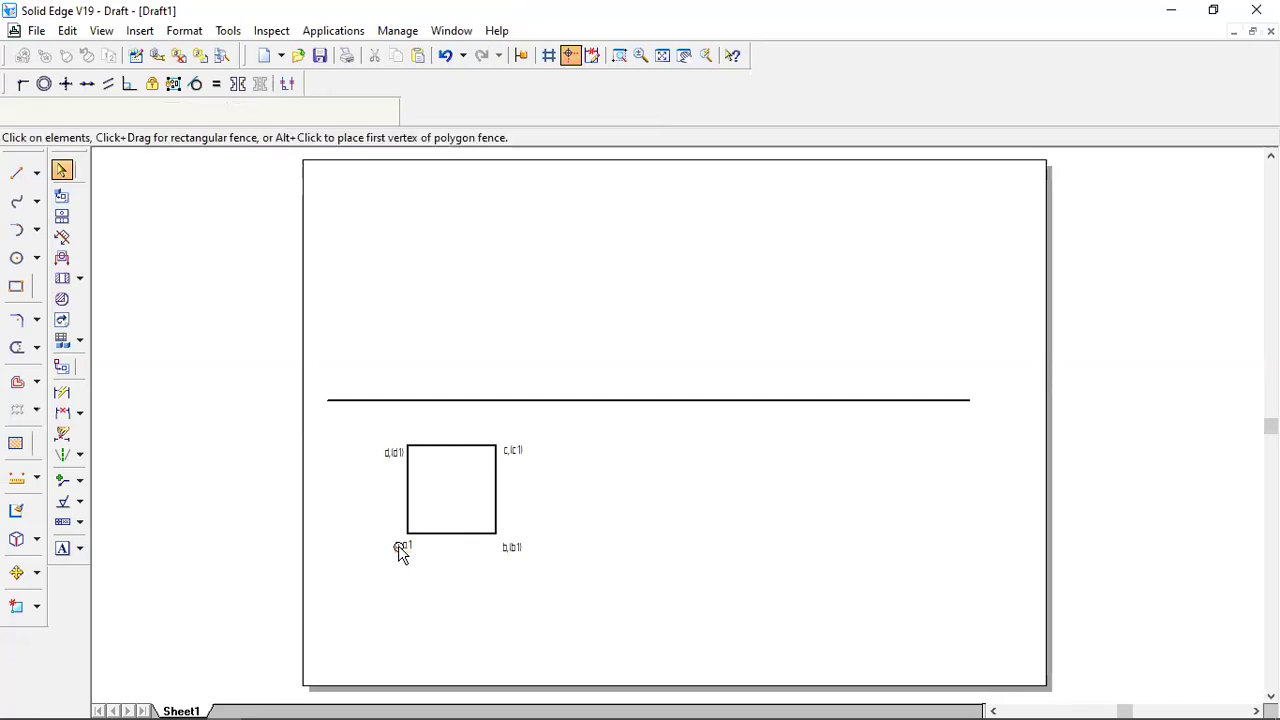
key("Delete")
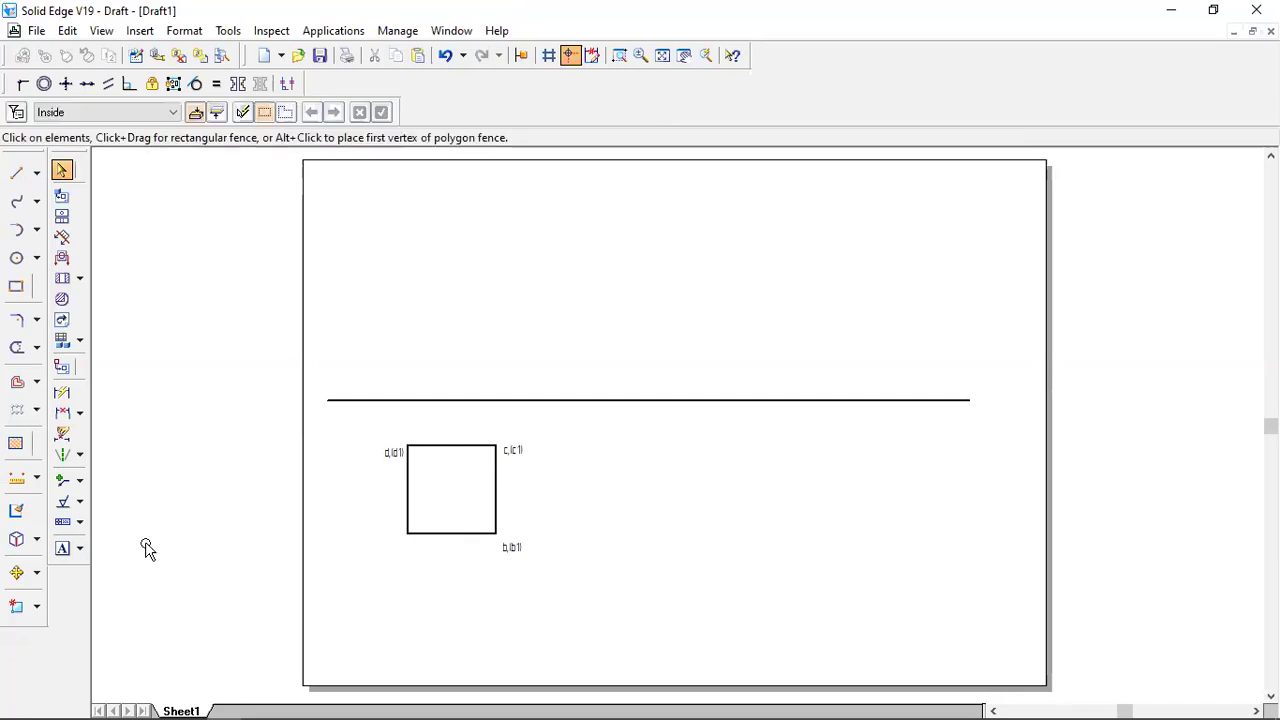
left_click(62, 548)
left_click(63, 549)
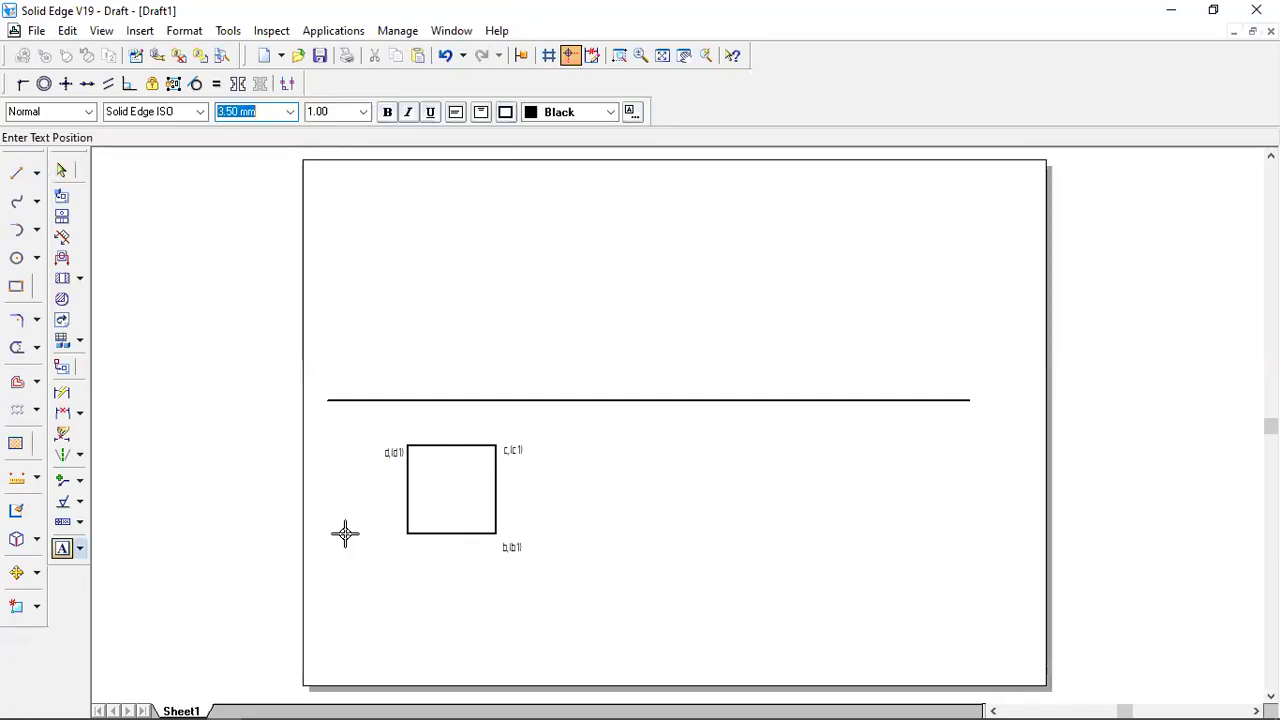
type("a,(a1)")
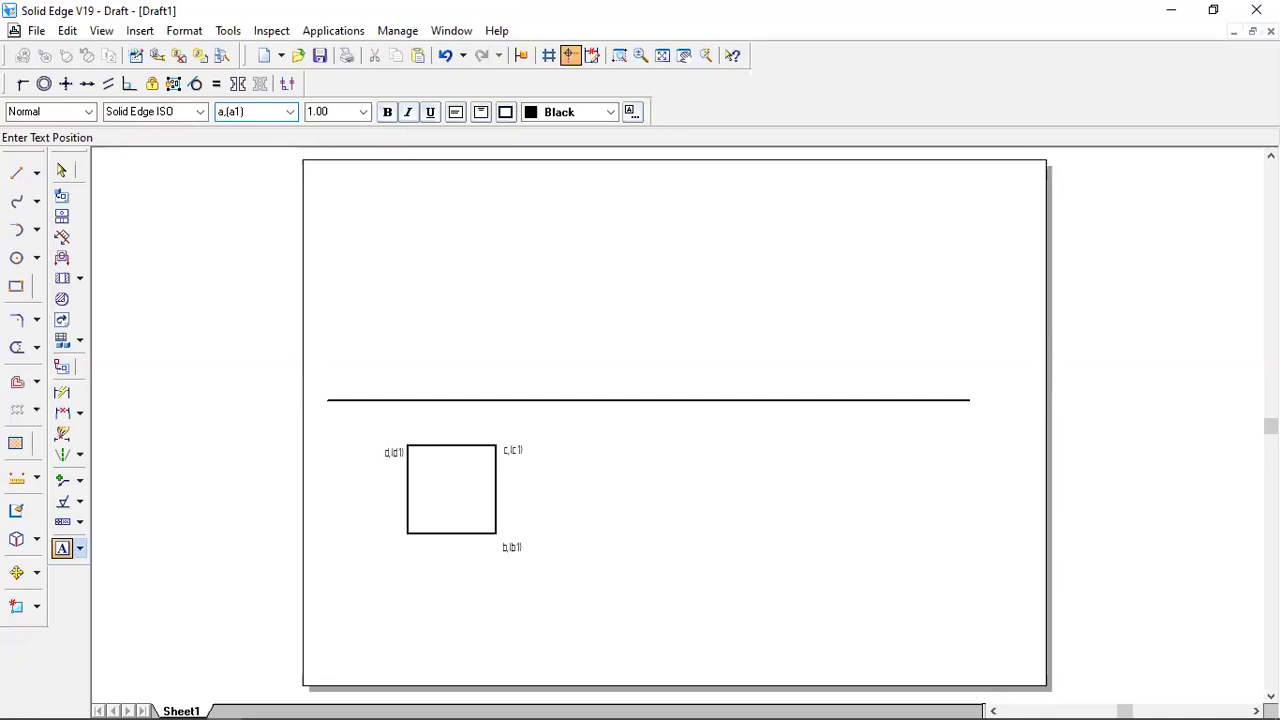
left_click(384, 545)
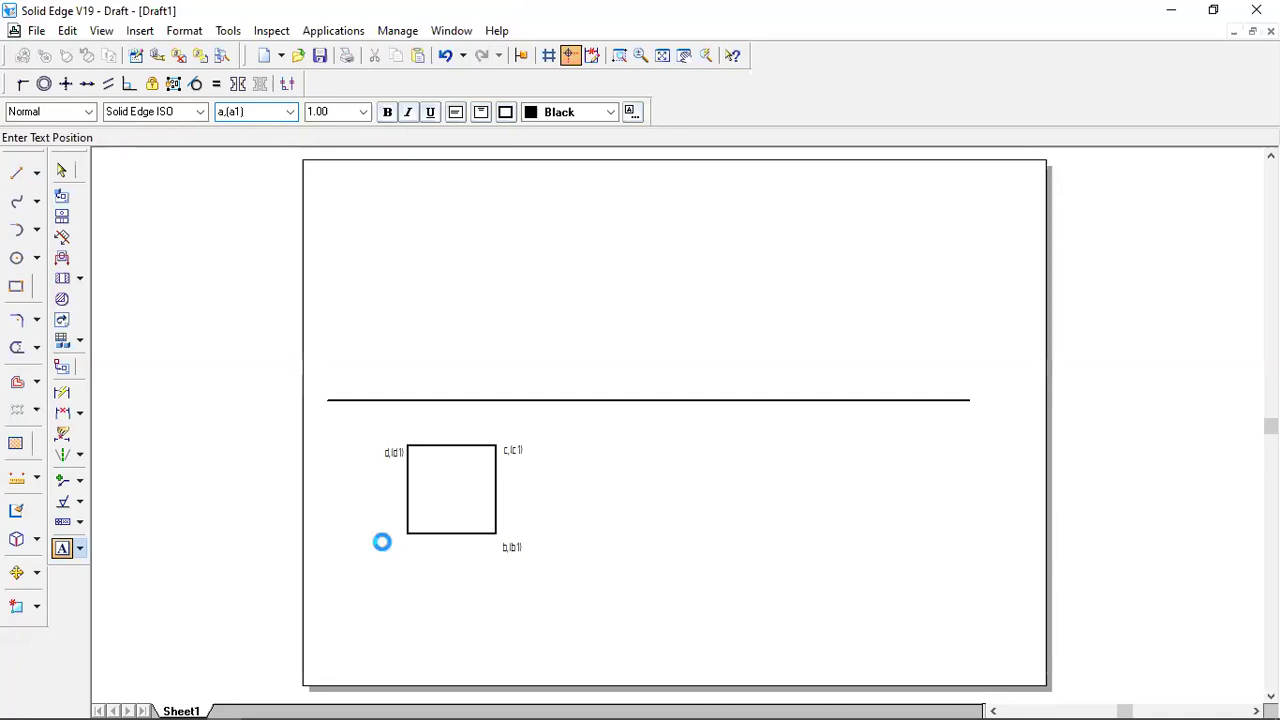
left_click(729, 408)
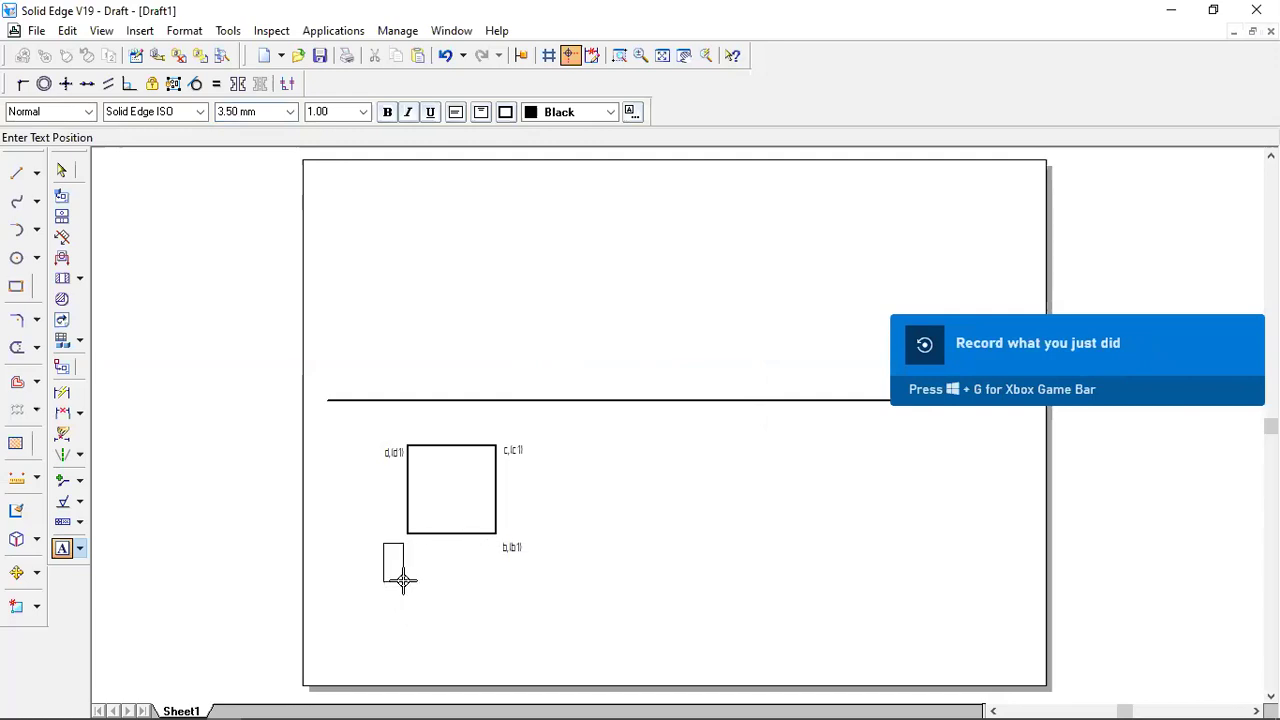
key("Escape")
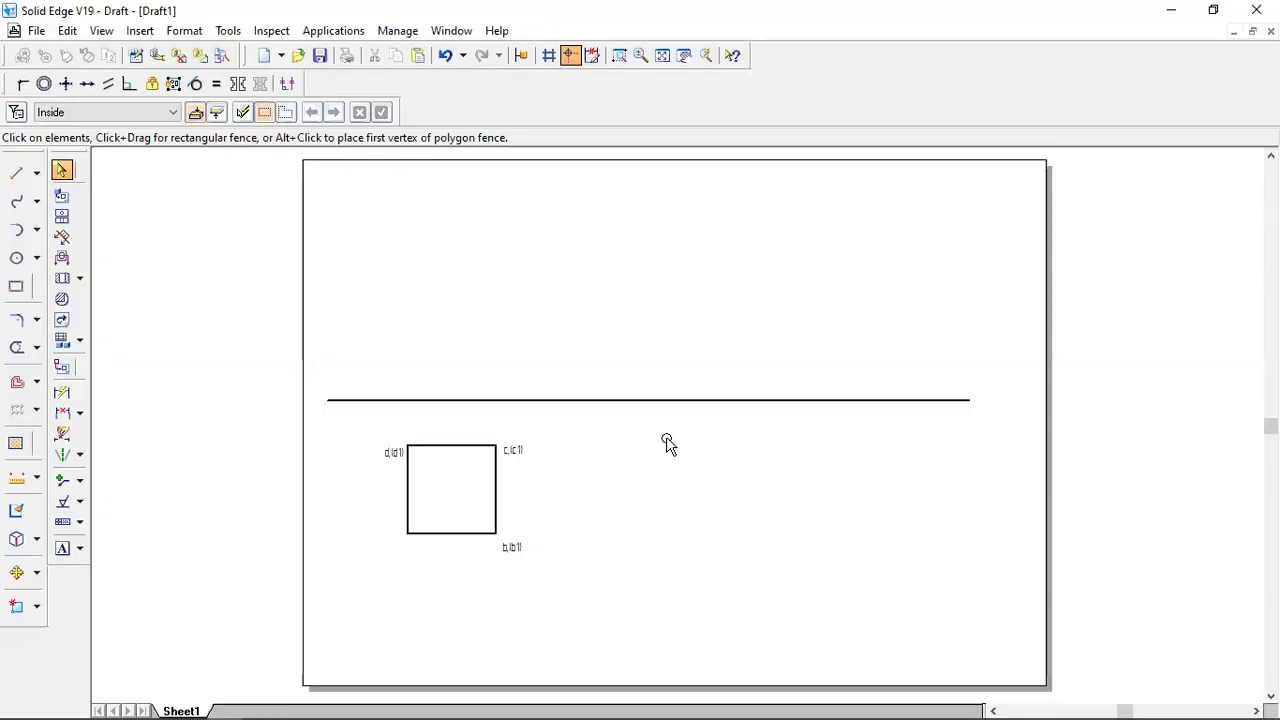
Place the text label a,(a1) just below the square's lower-left corner.
left_click(79, 551)
left_click(110, 552)
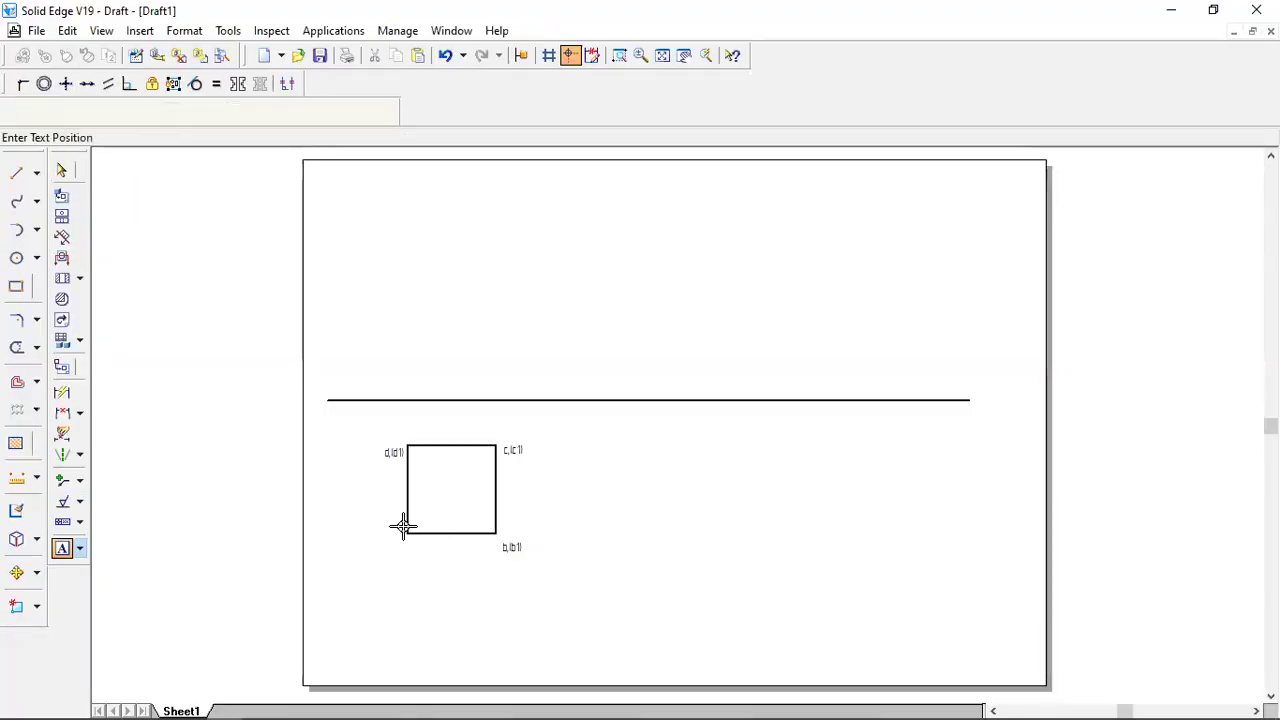
left_click(390, 542)
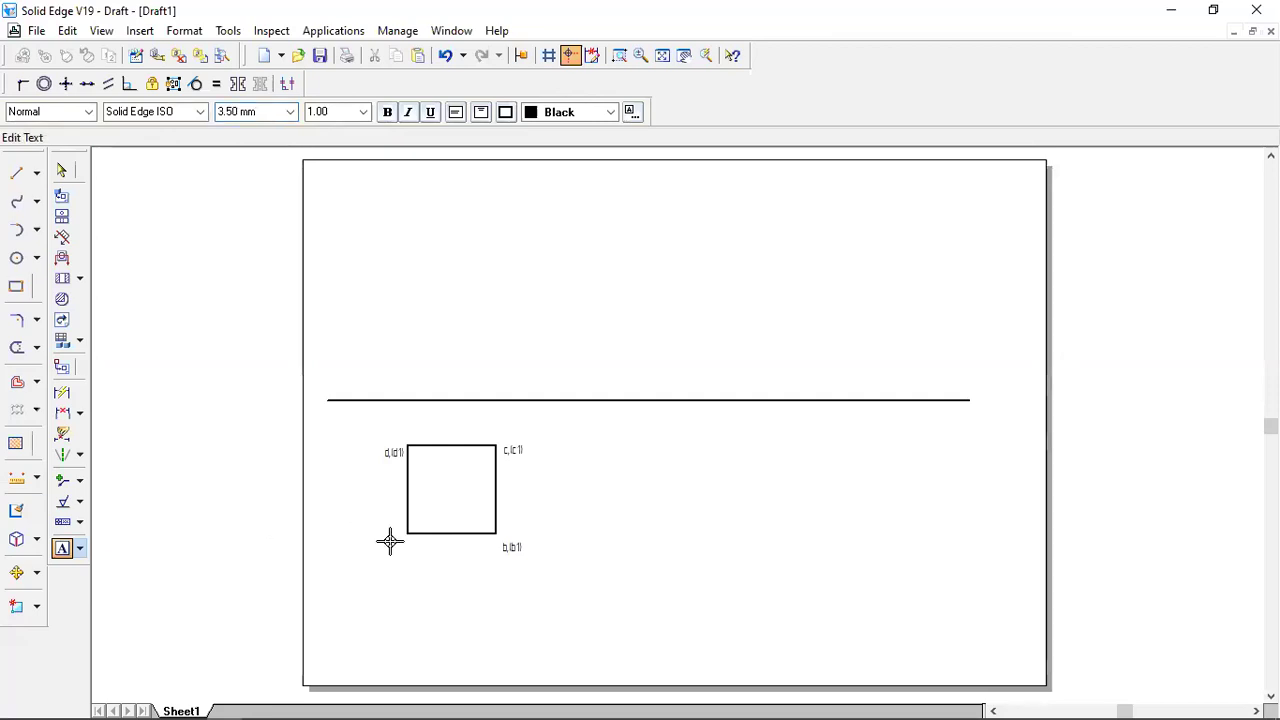
type("a,(a1)")
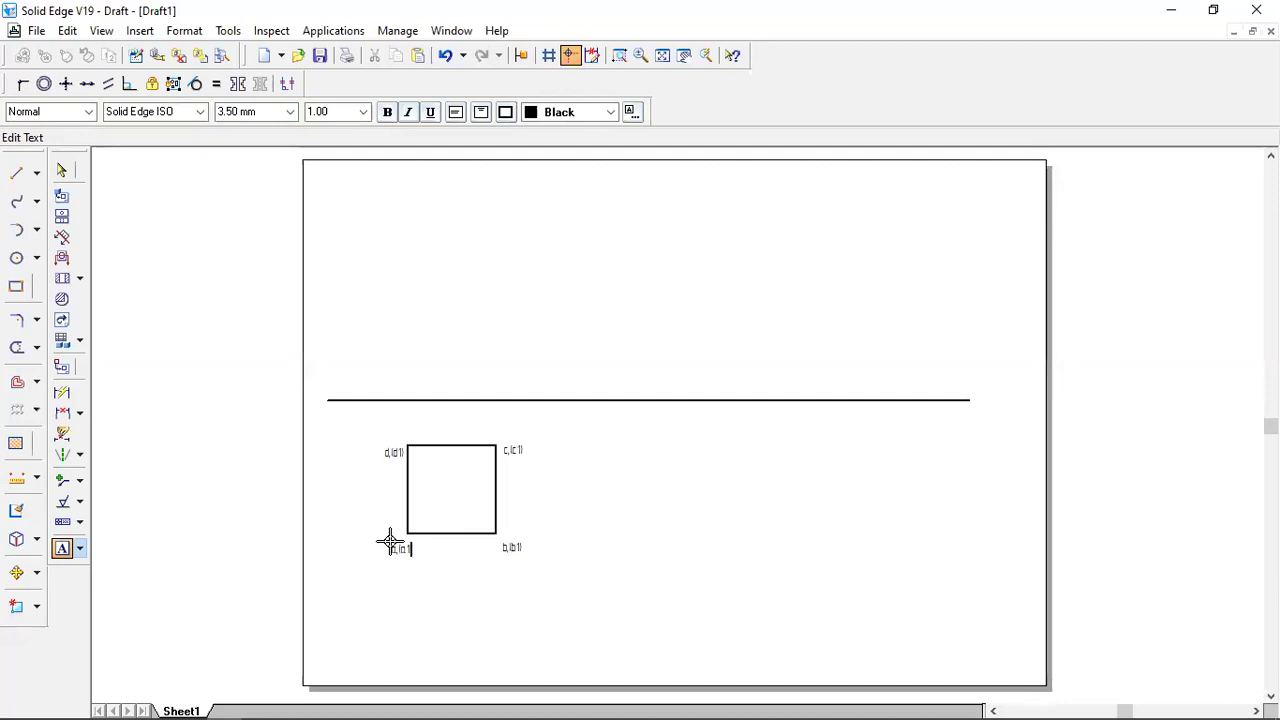
Draw two thin vertical projector lines from the square's upper corners d and c up to the horizontal reference line.
left_click(18, 175)
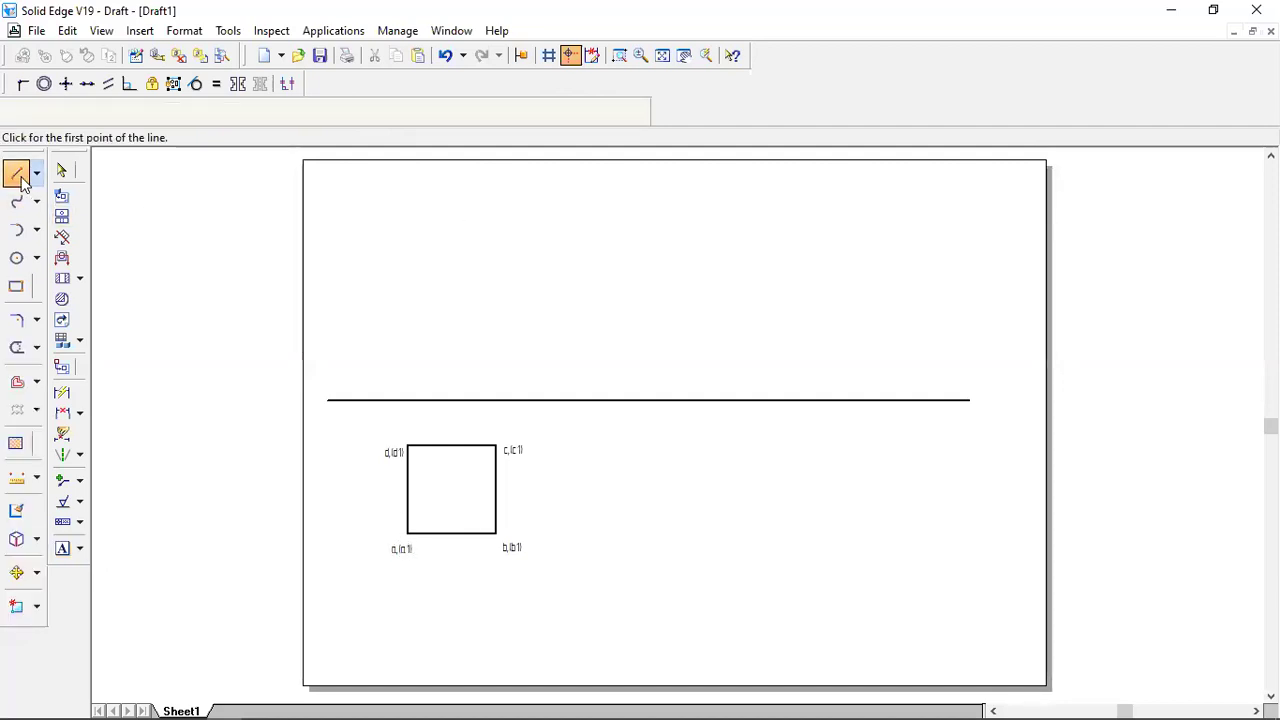
left_click(176, 111)
left_click(185, 134)
left_click(407, 445)
left_click(405, 401)
right_click(405, 401)
left_click(494, 446)
left_click(494, 400)
right_click(450, 344)
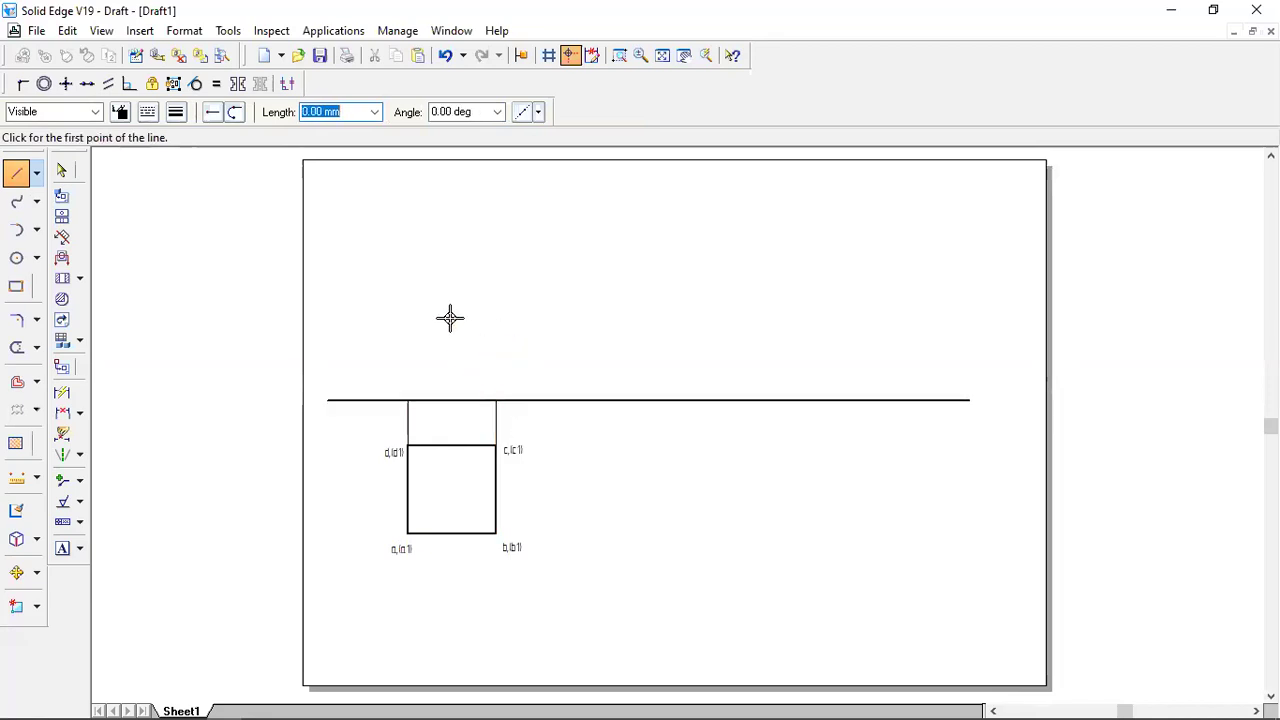
Change the horizontal reference line to a thinner line width.
left_click(61, 170)
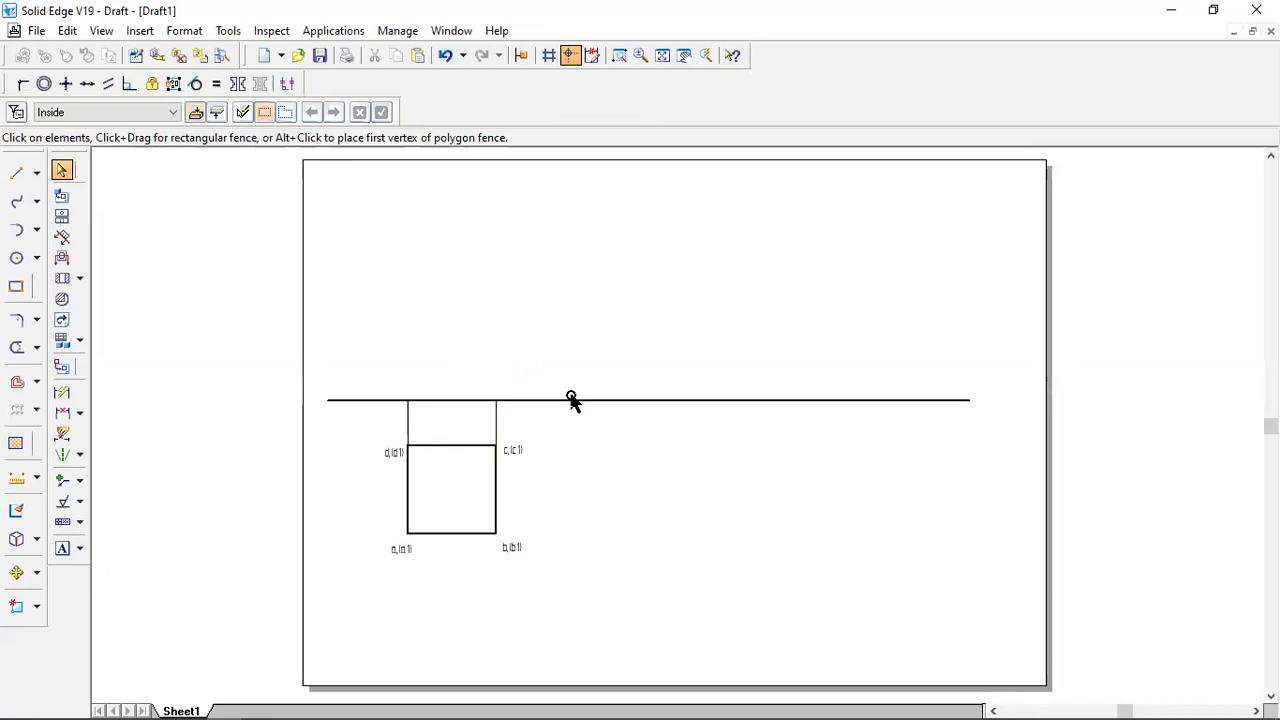
left_click(573, 400)
left_click(176, 113)
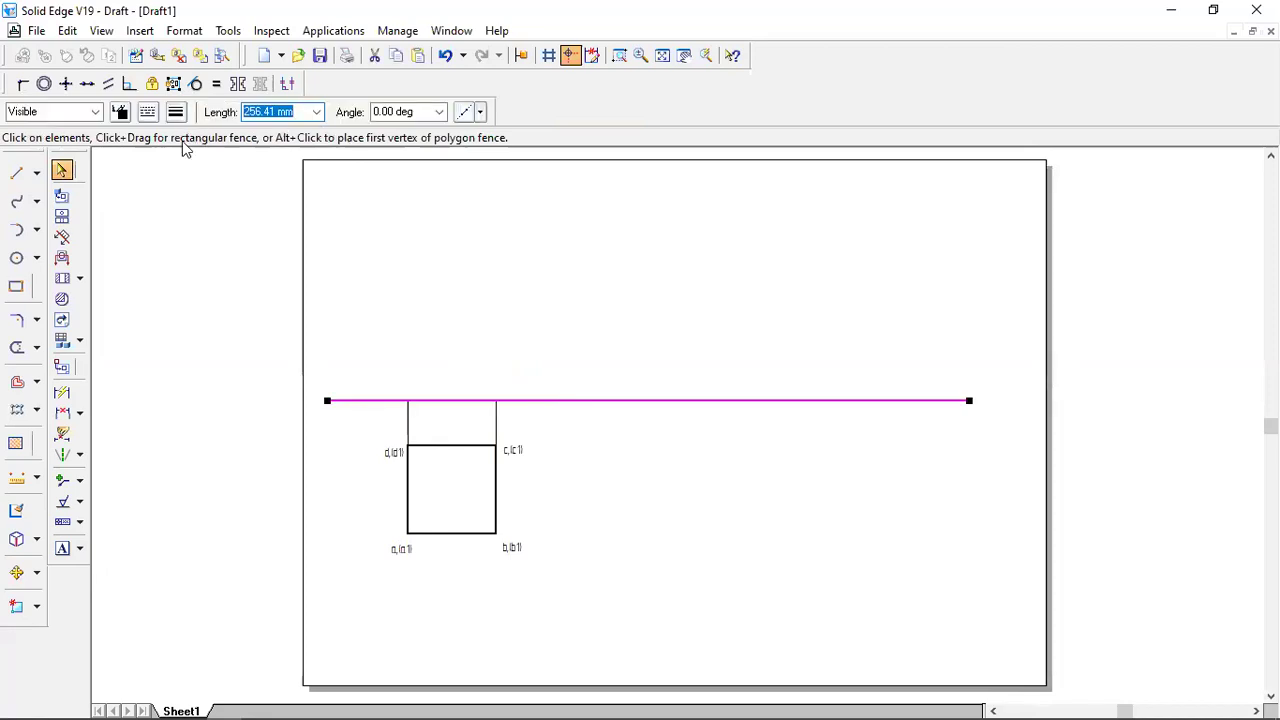
left_click(190, 146)
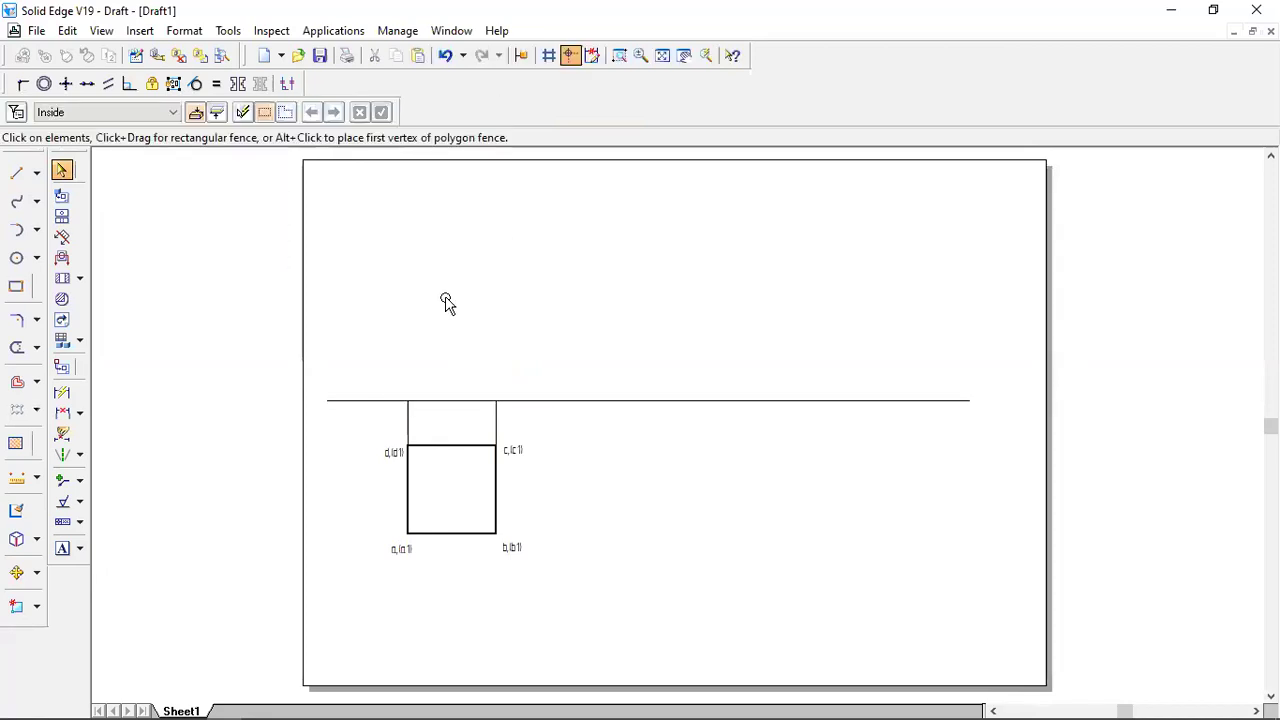
Draw both diagonals of the square, from corner a to c and from corner d to b.
left_click(16, 175)
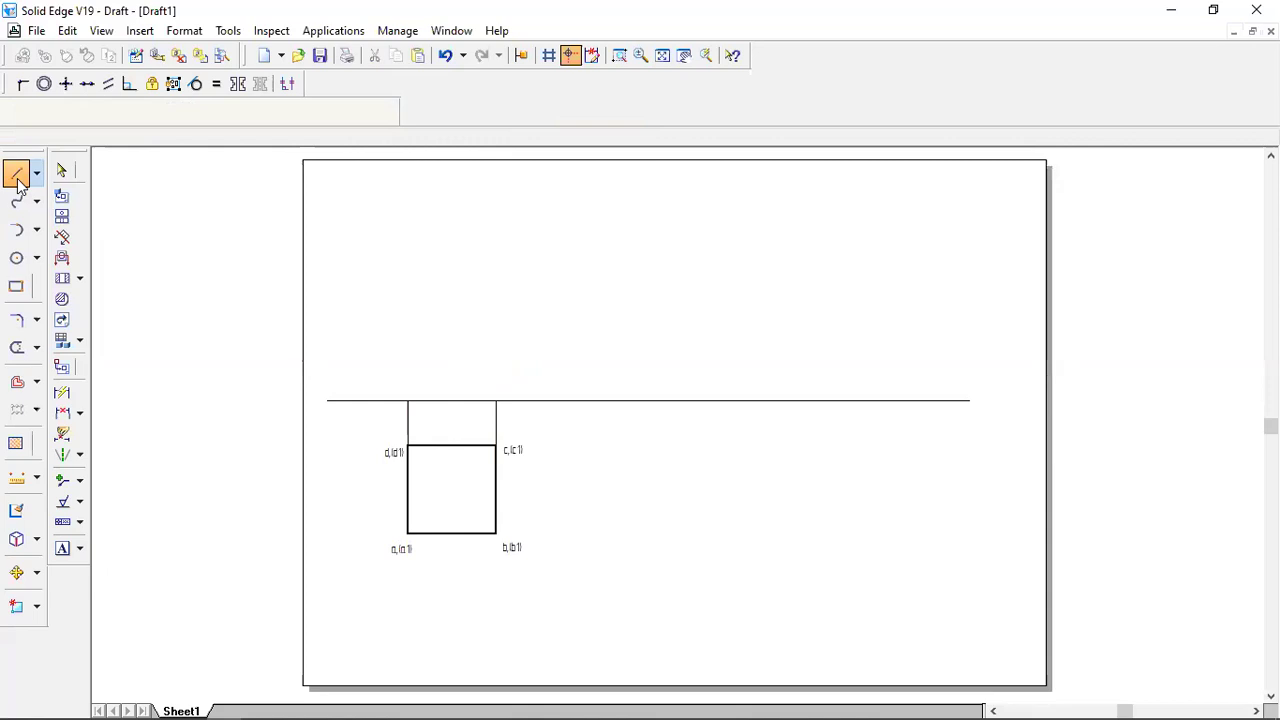
left_click(403, 530)
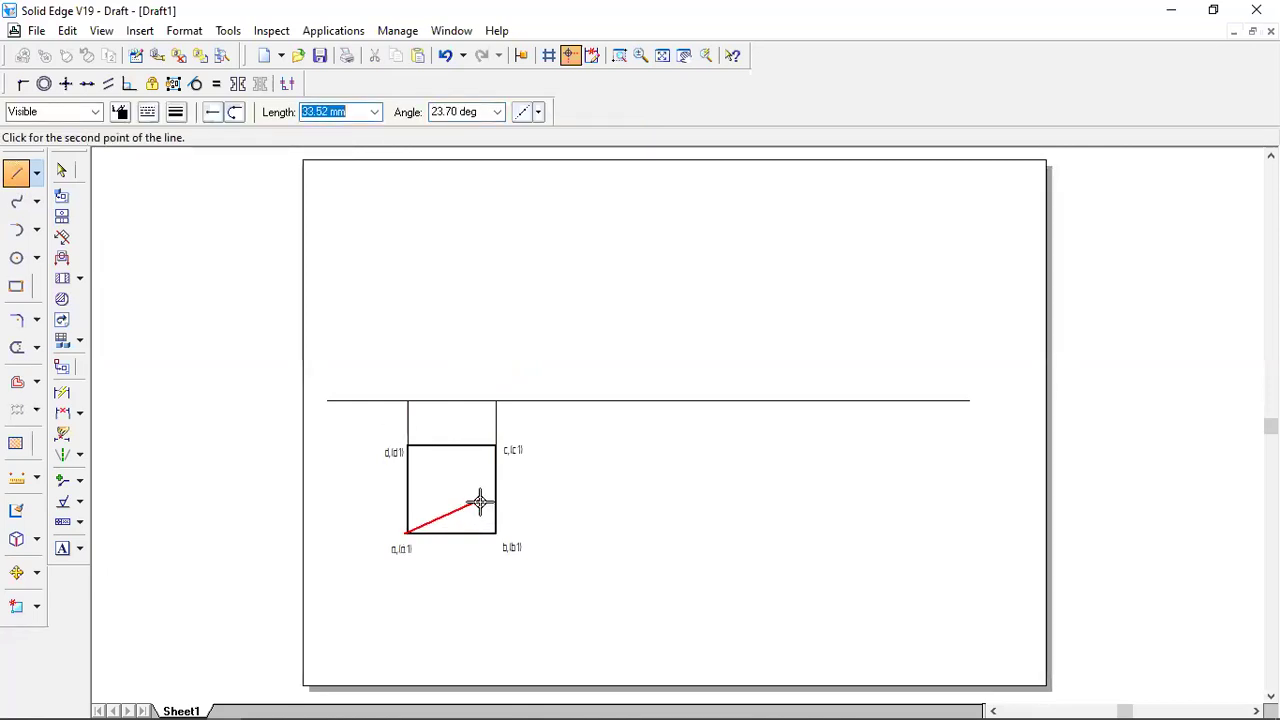
right_click(474, 489)
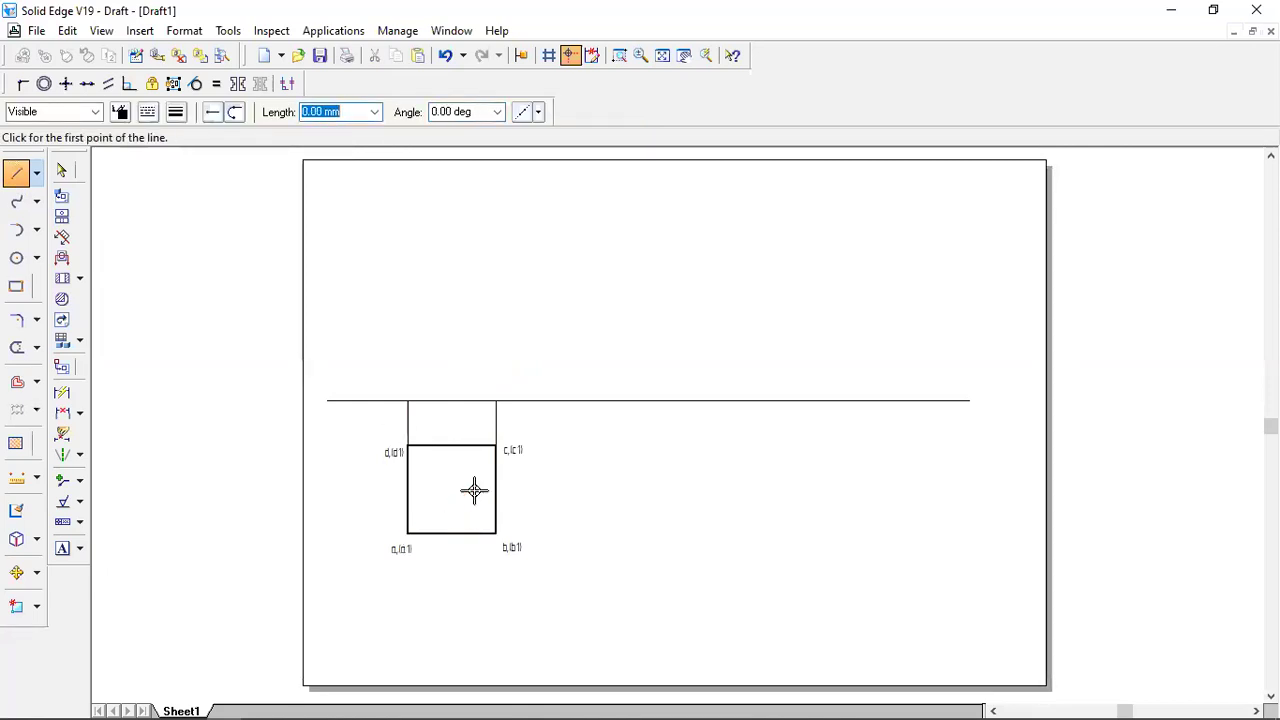
left_click(408, 532)
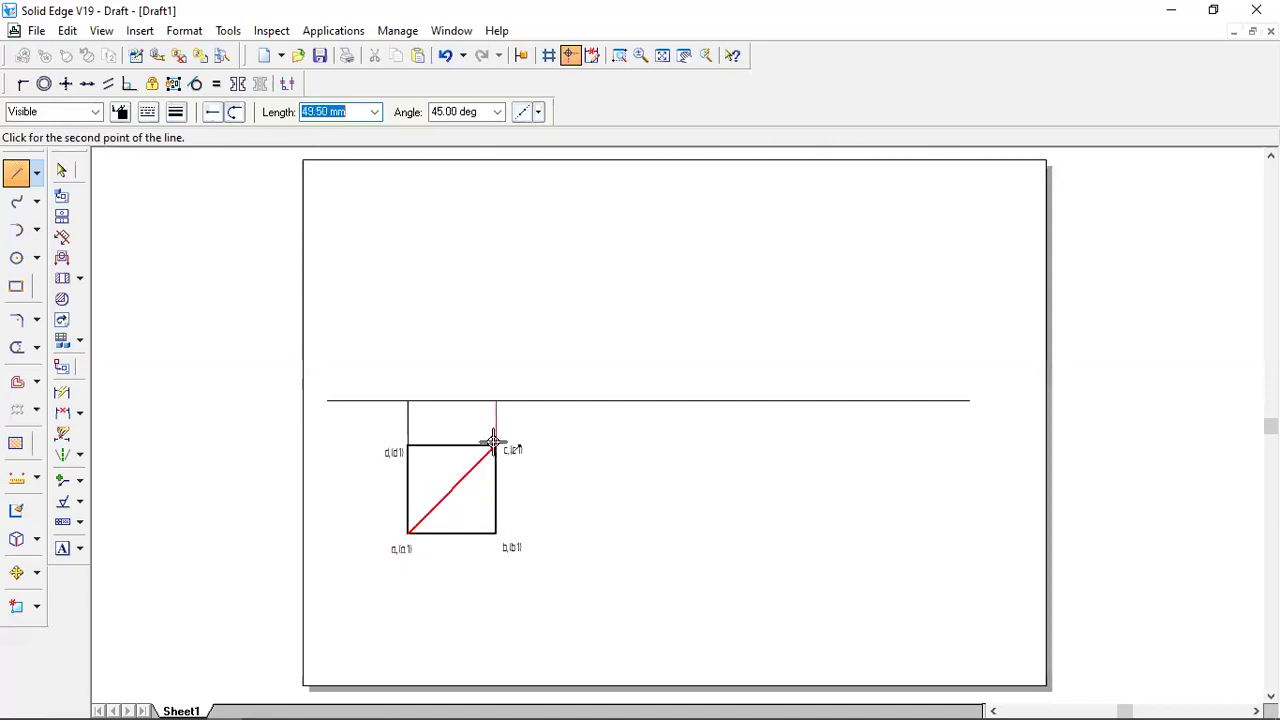
left_click(494, 443)
right_click(493, 443)
left_click(408, 446)
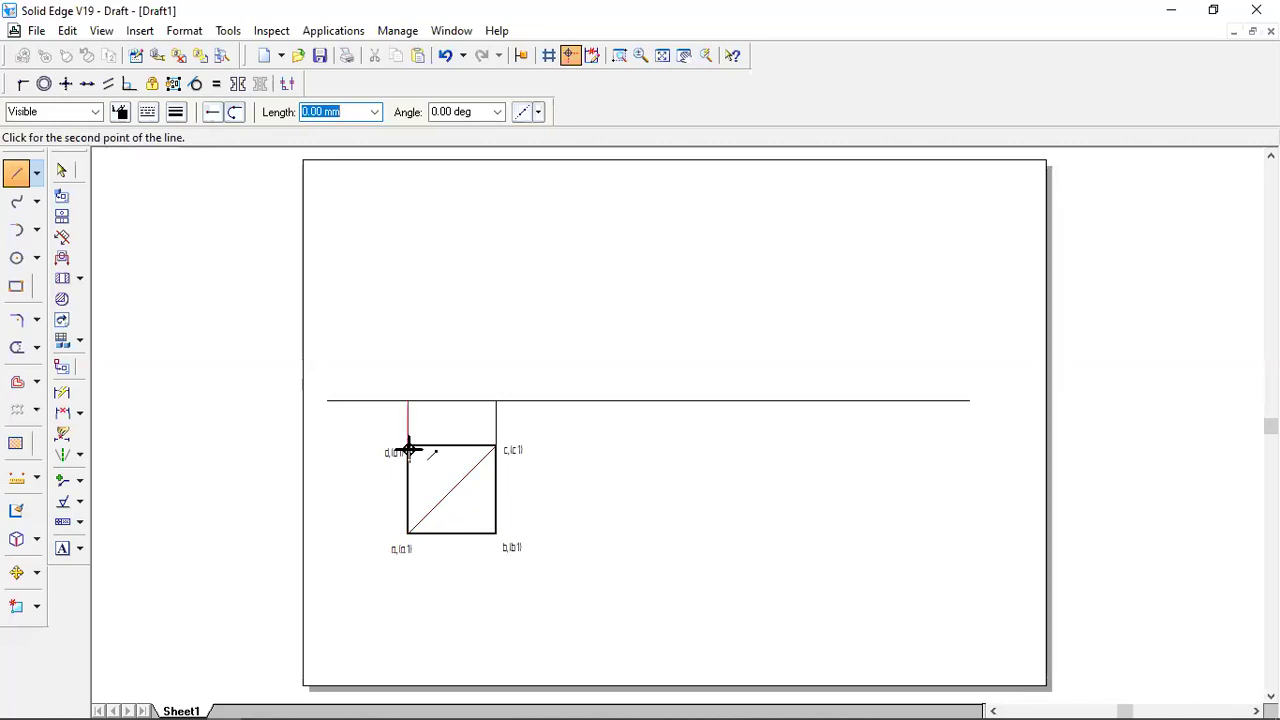
left_click(496, 530)
right_click(496, 528)
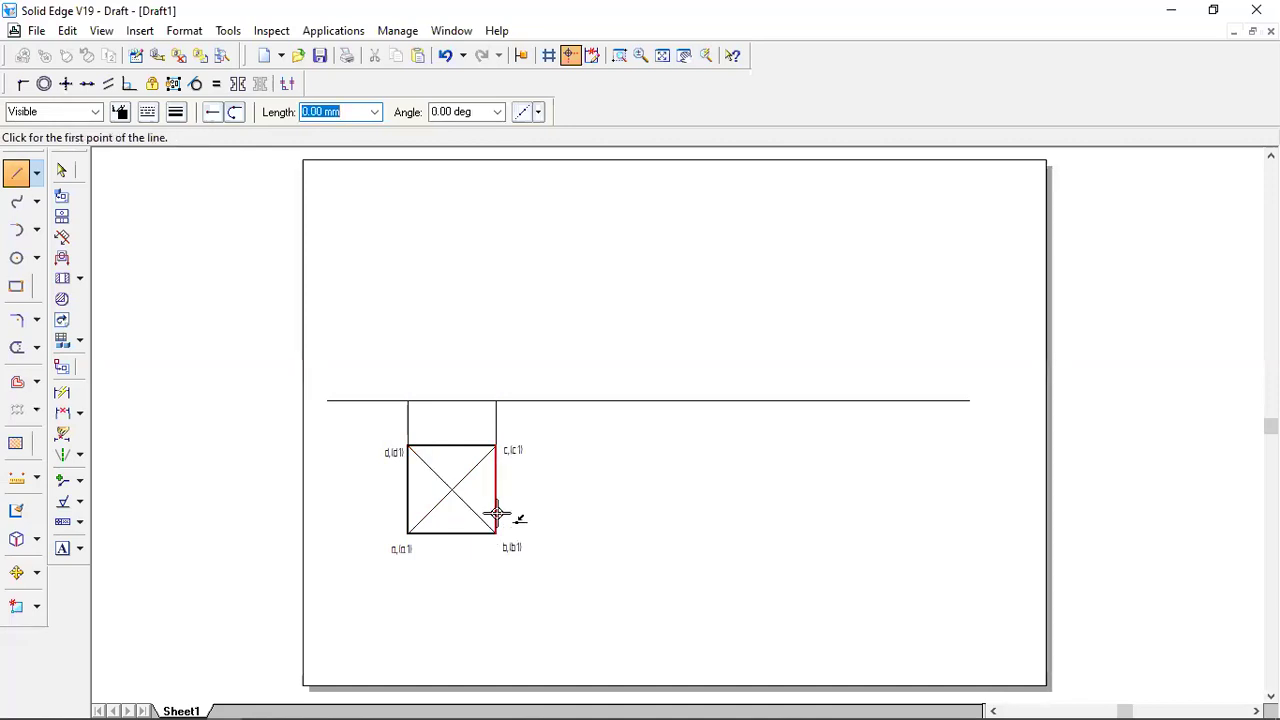
Place the text label o(o1) at the square's centre, where the diagonals cross.
left_click(79, 549)
left_click(105, 551)
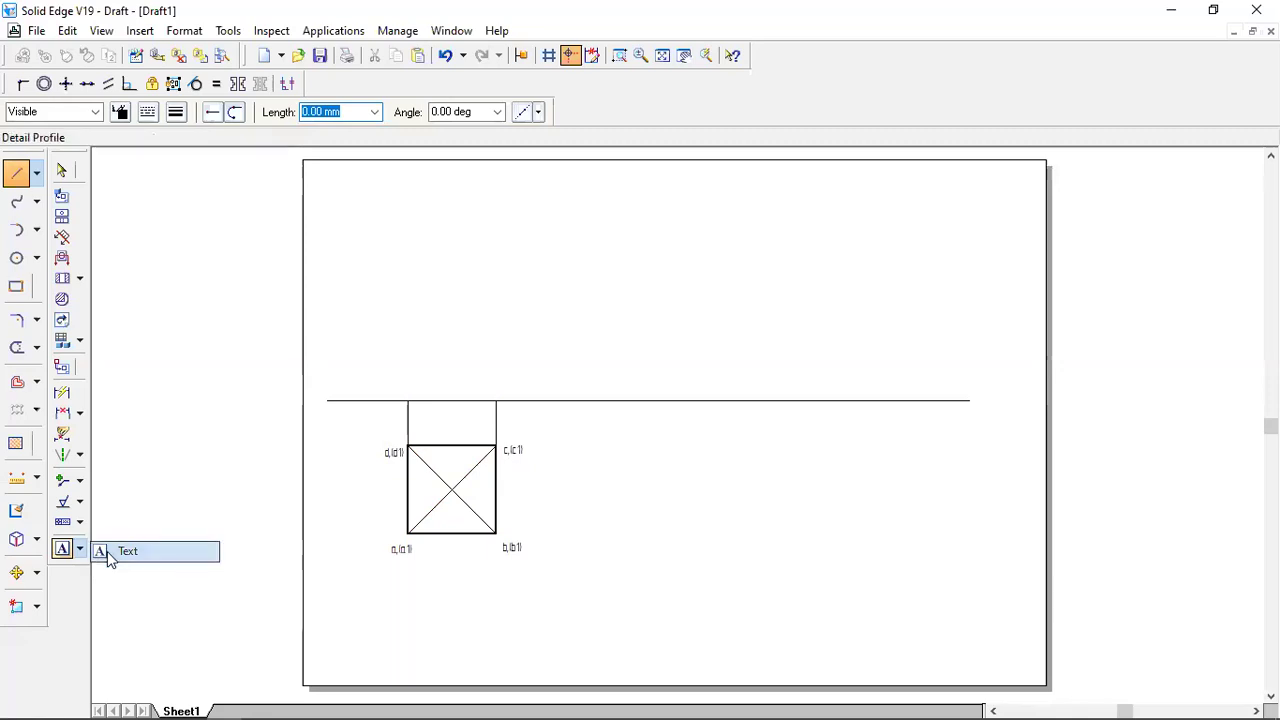
left_click(432, 488)
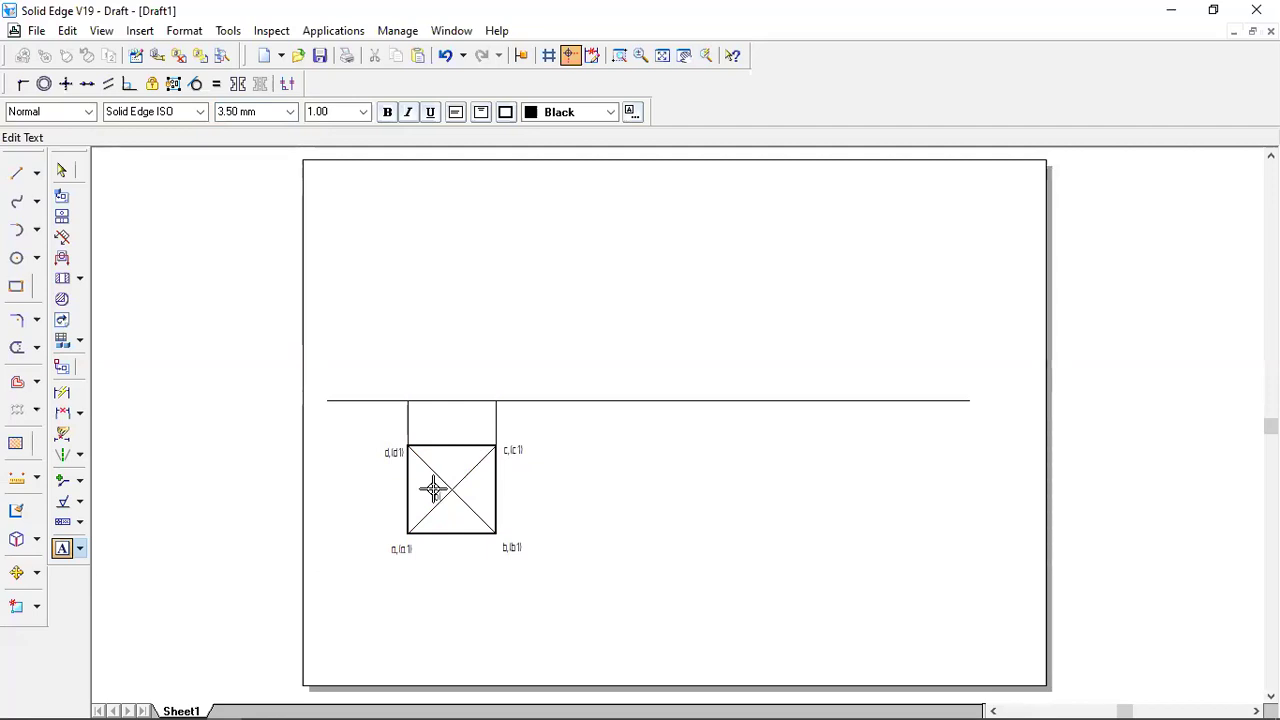
type("e,(e1")
Draw a vertical projector from the square's centre to the reference line and a 65 mm vertical axis line above it.
left_click(17, 178)
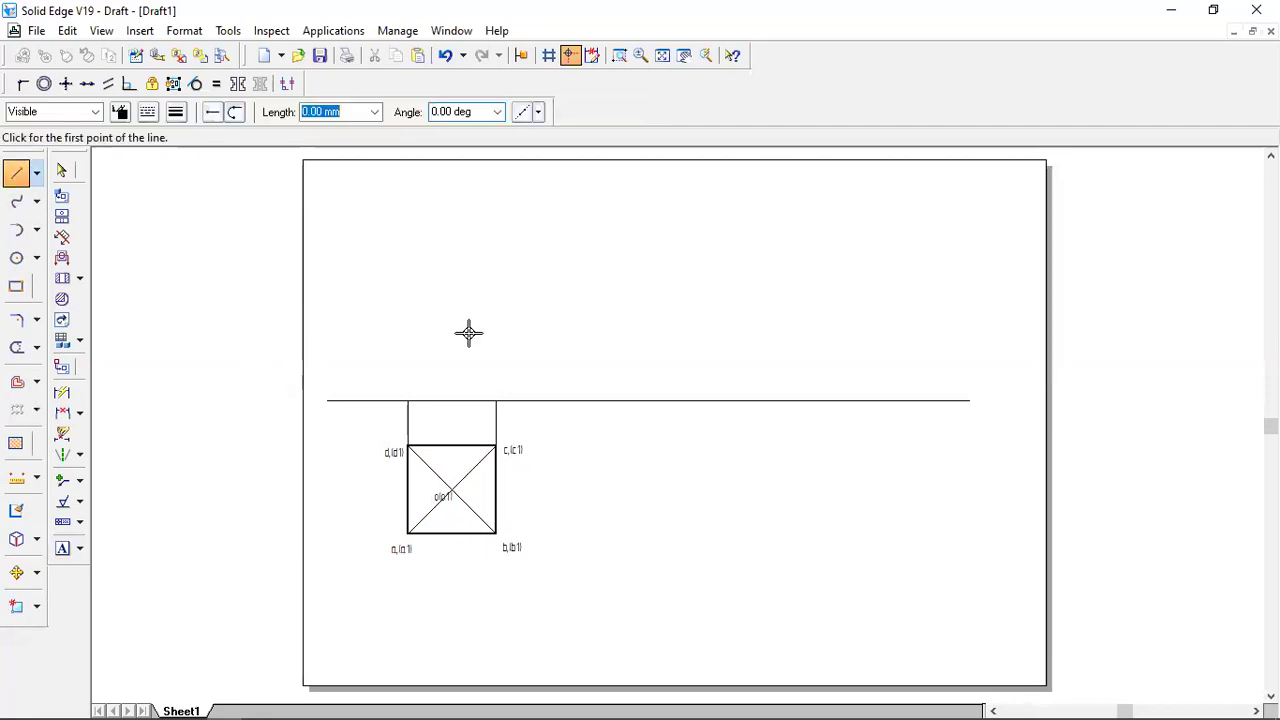
left_click(451, 490)
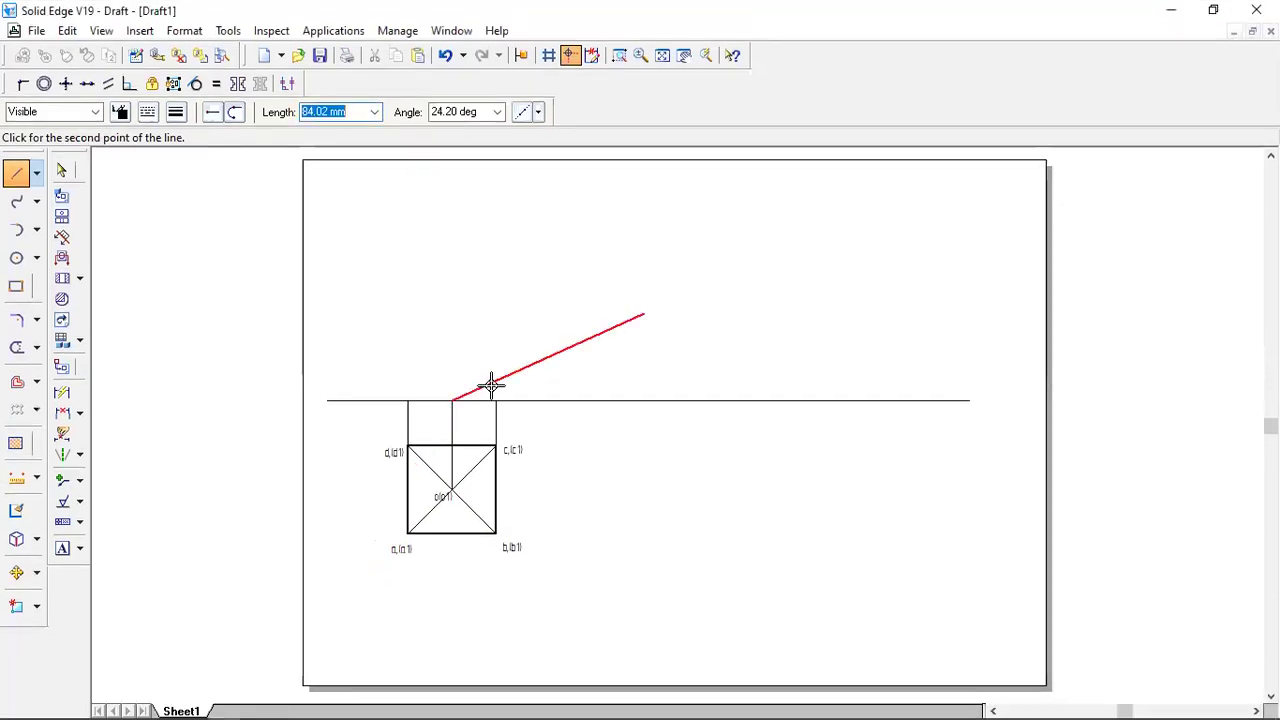
type("65")
key("Tab")
left_click(449, 297)
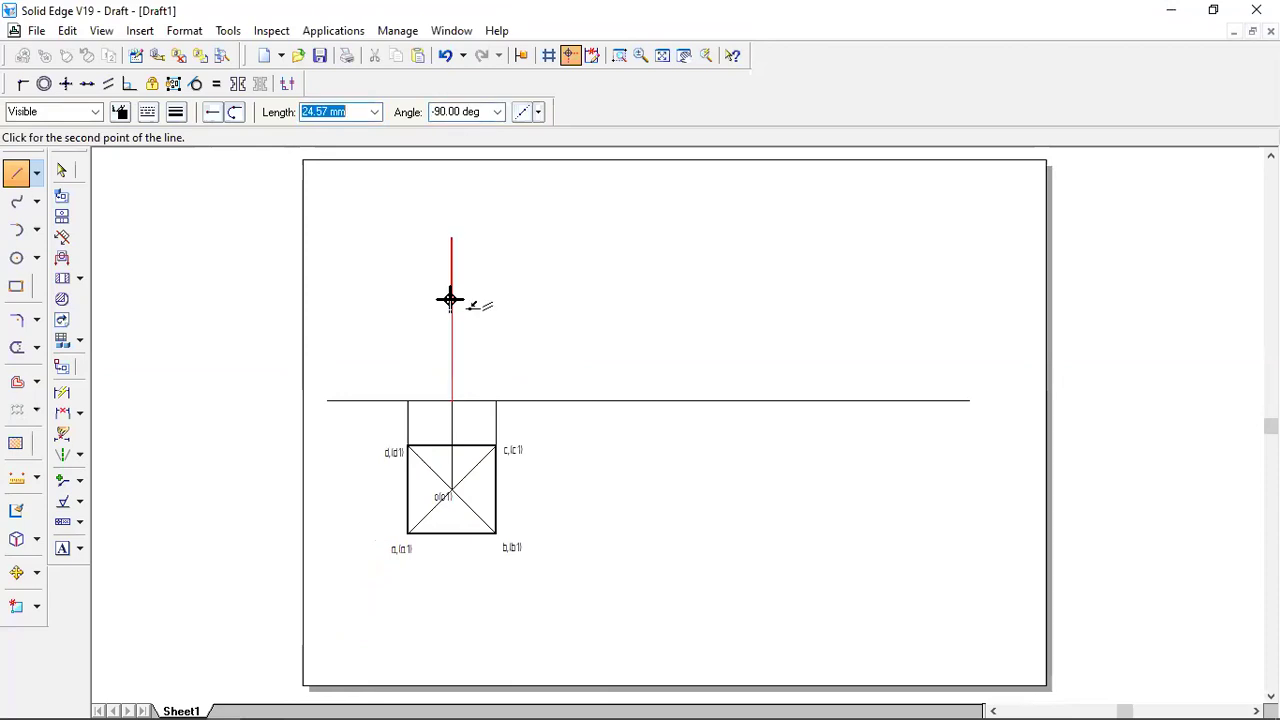
right_click(630, 298)
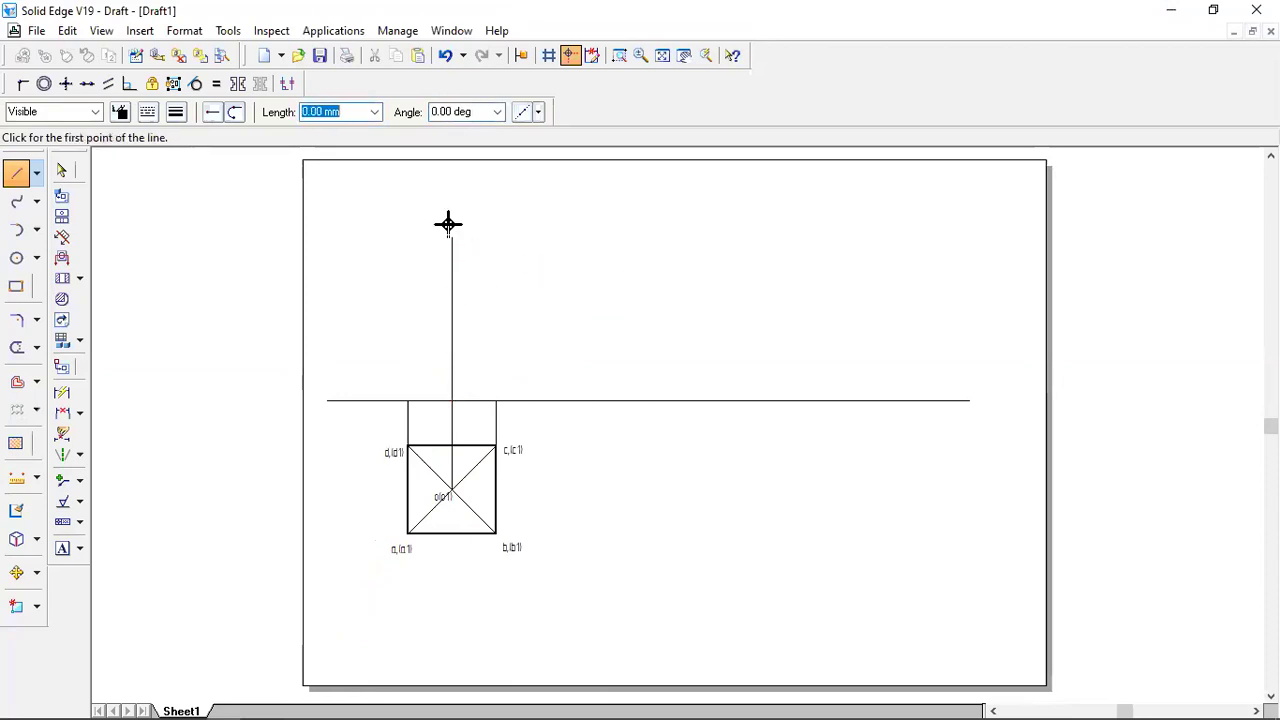
Change the 65 mm axis line above the reference line to a long-dash, short-dash centre line type.
left_click(62, 172)
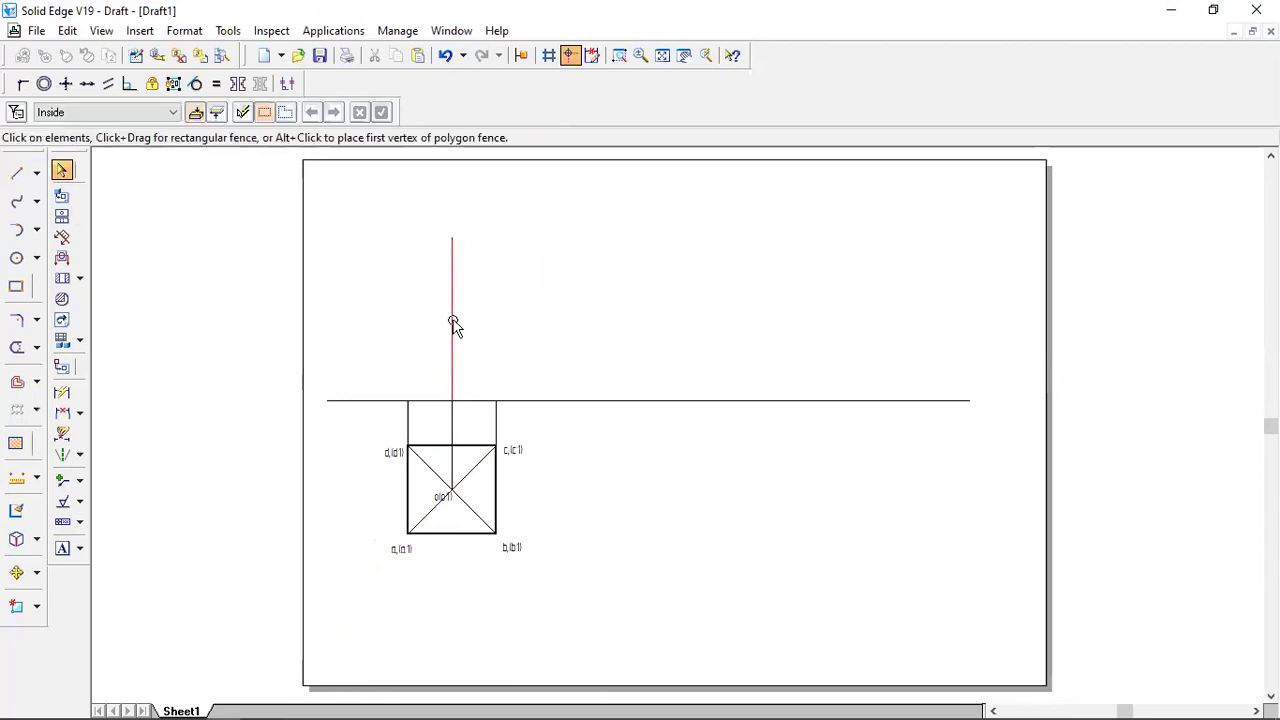
left_click(451, 329)
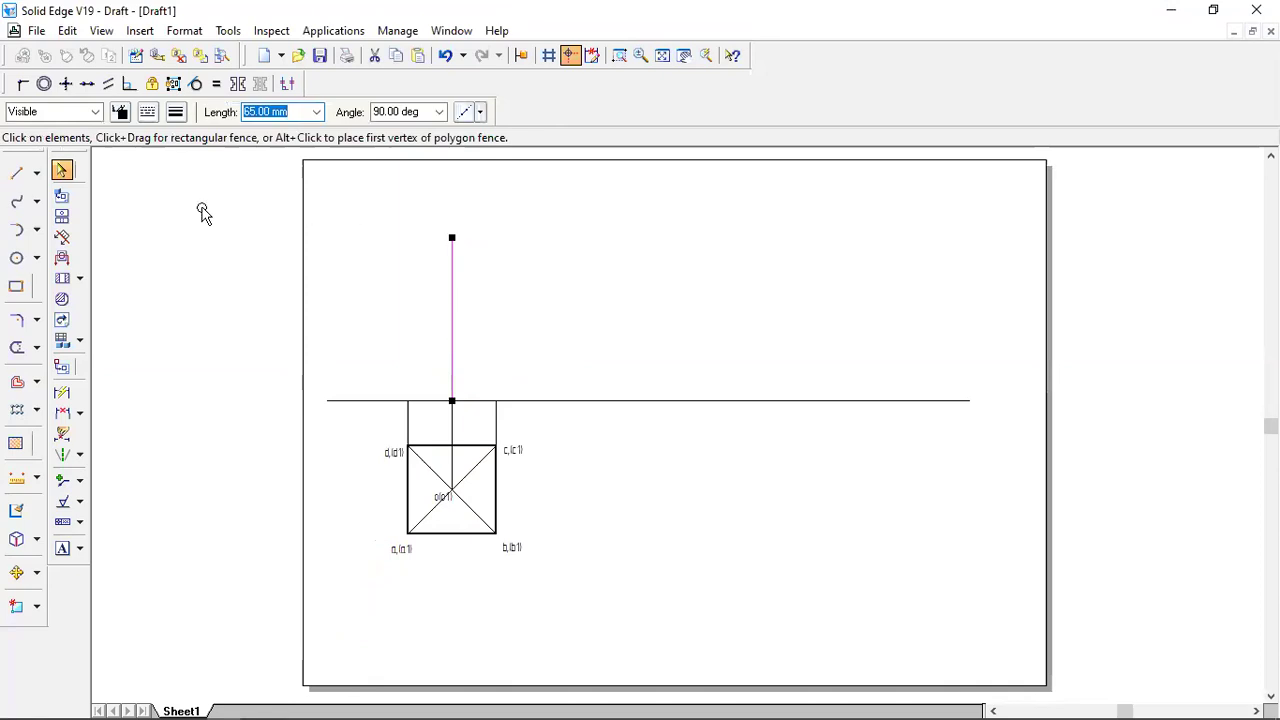
left_click(147, 112)
left_click(147, 112)
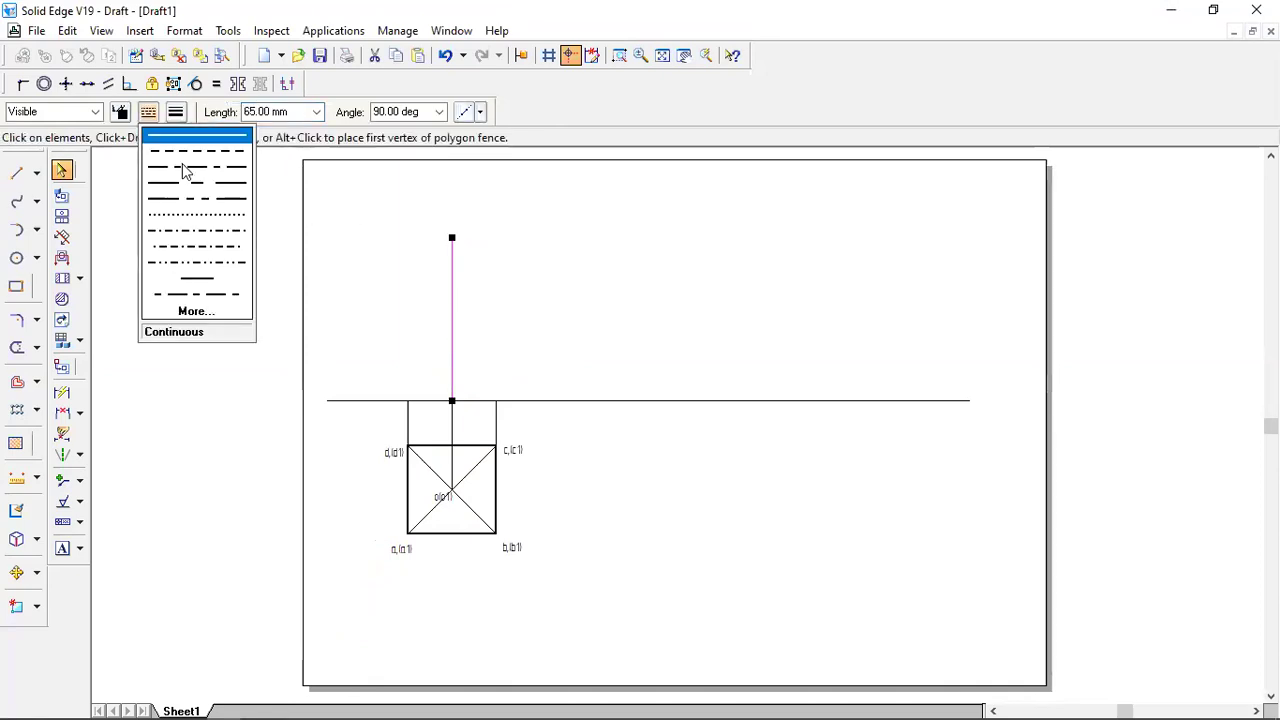
left_click(186, 170)
left_click(614, 254)
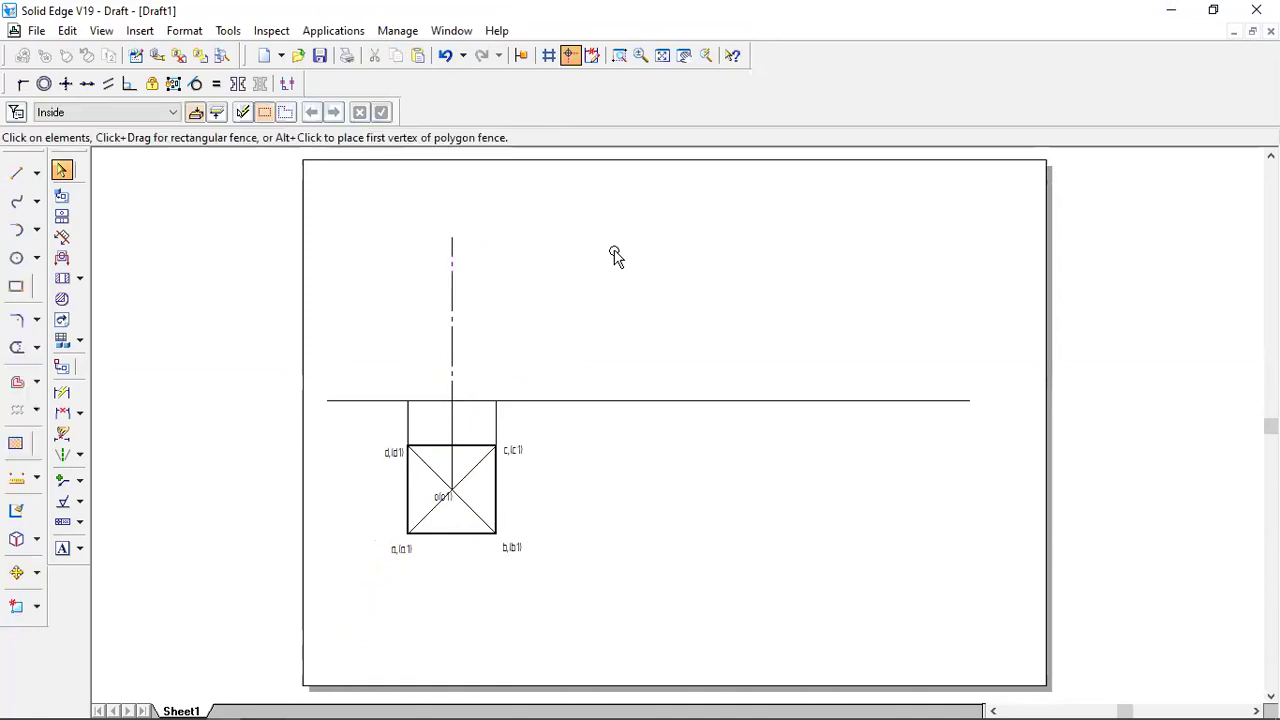
Draw the prism's front view as a 65 mm high rectangle on the reference line, aligned with the square's vertical sides.
left_click(15, 176)
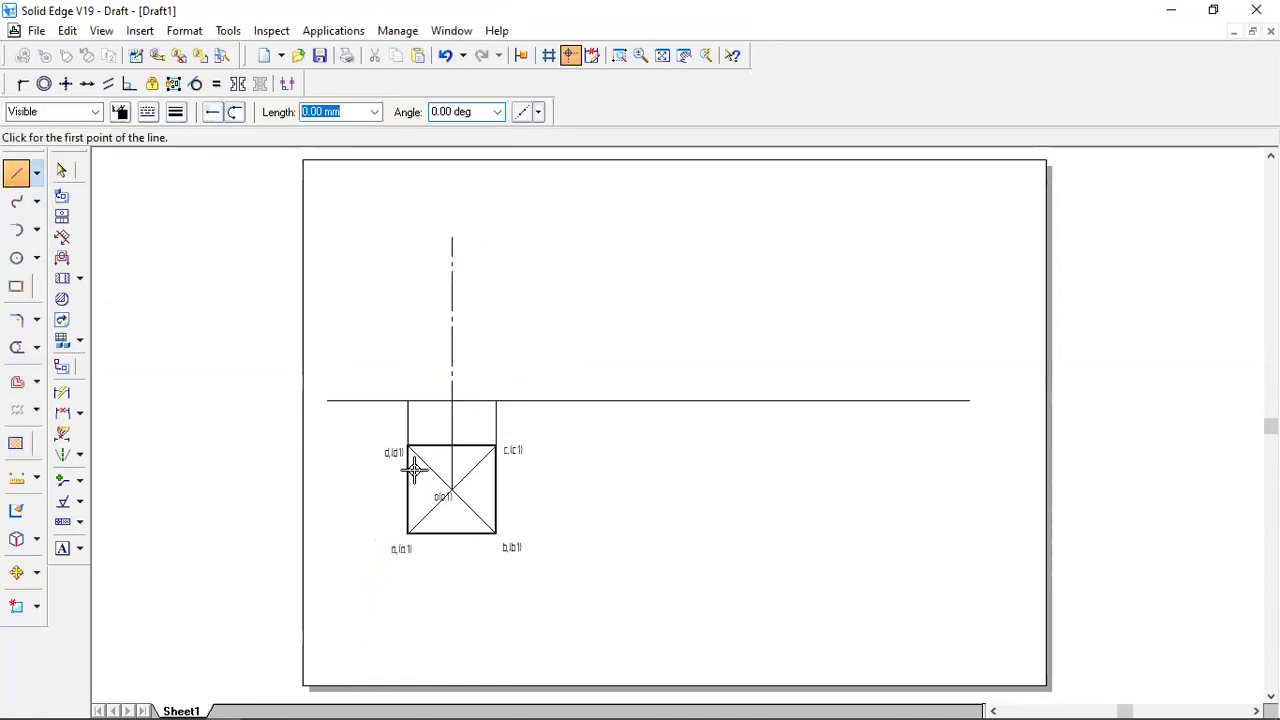
left_click(407, 401)
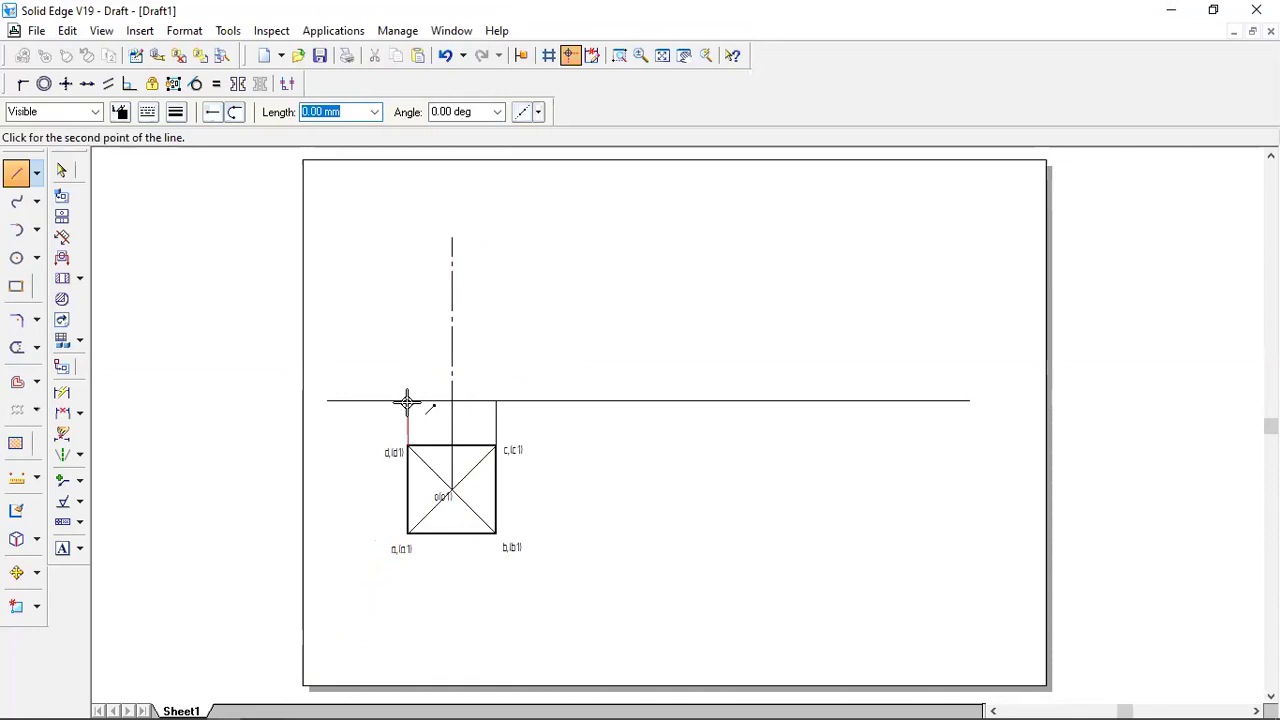
left_click(495, 401)
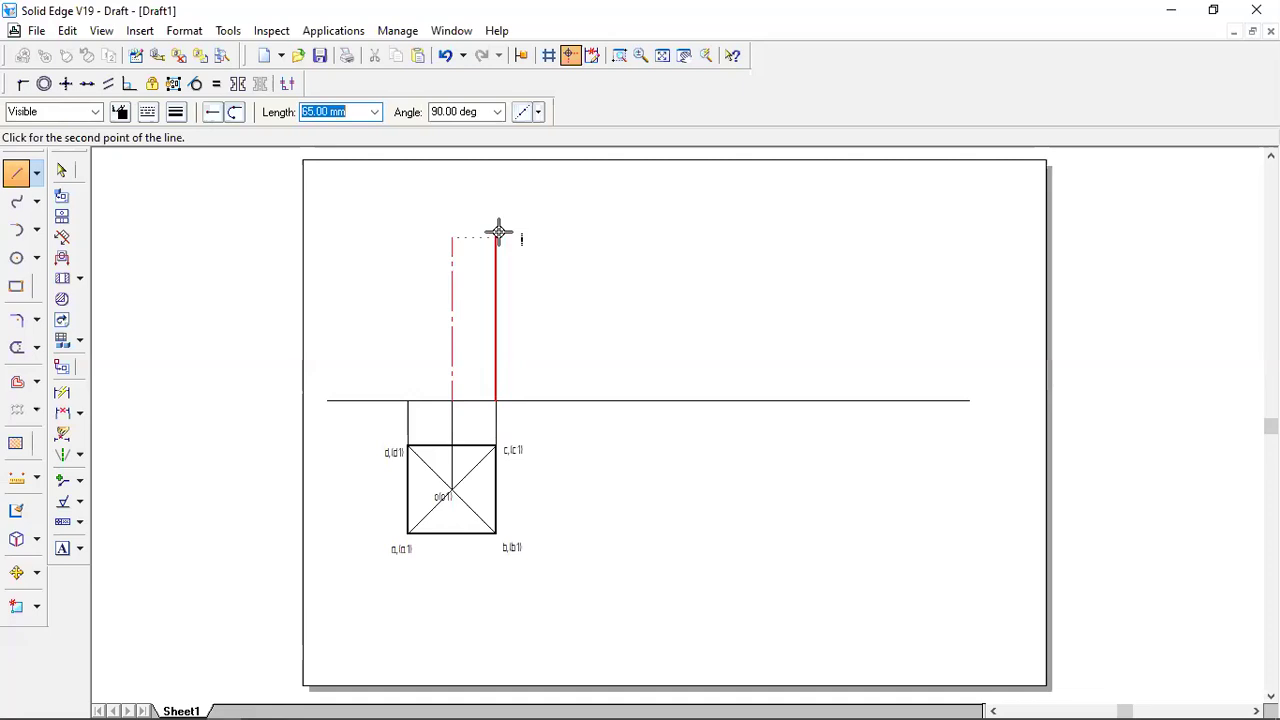
left_click(498, 234)
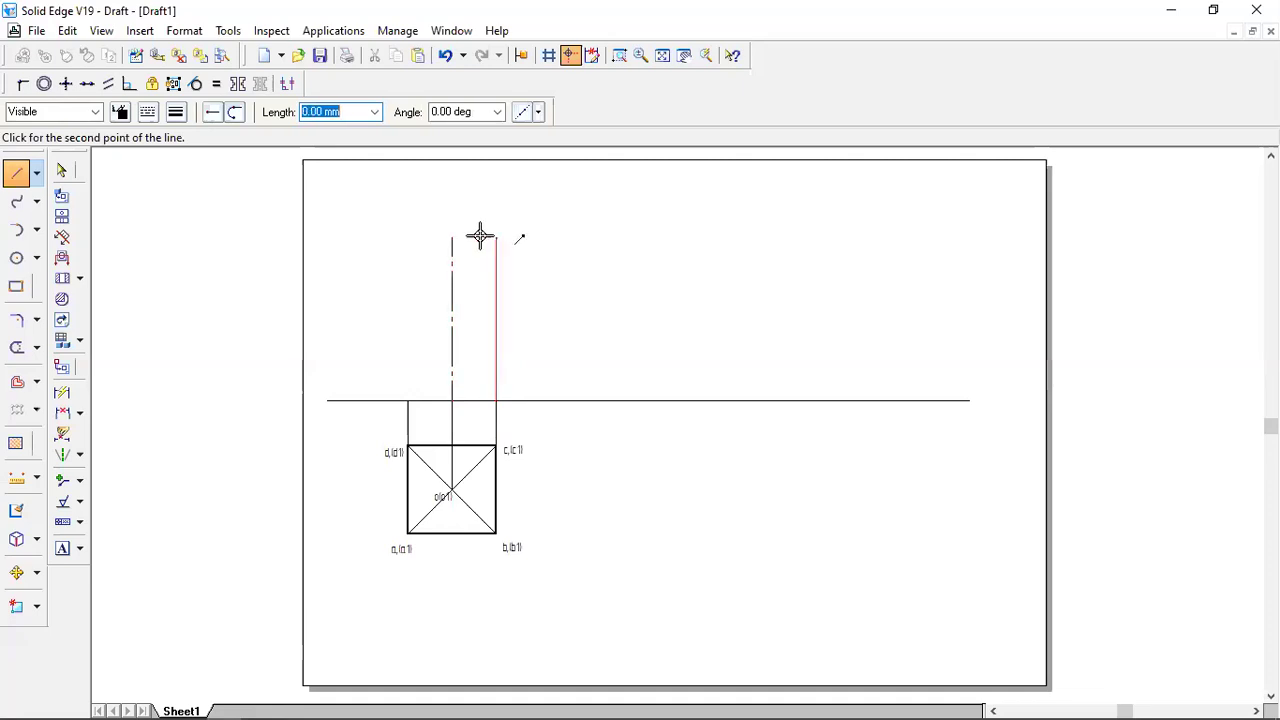
left_click(408, 237)
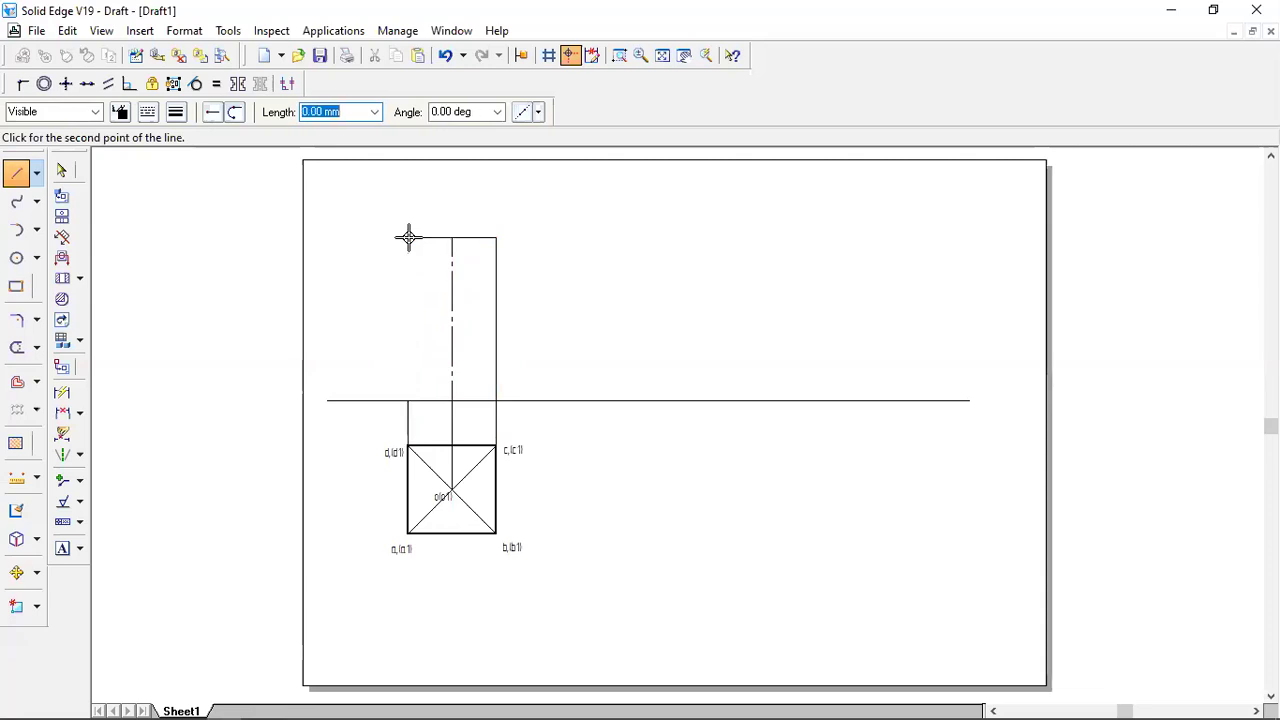
left_click(407, 400)
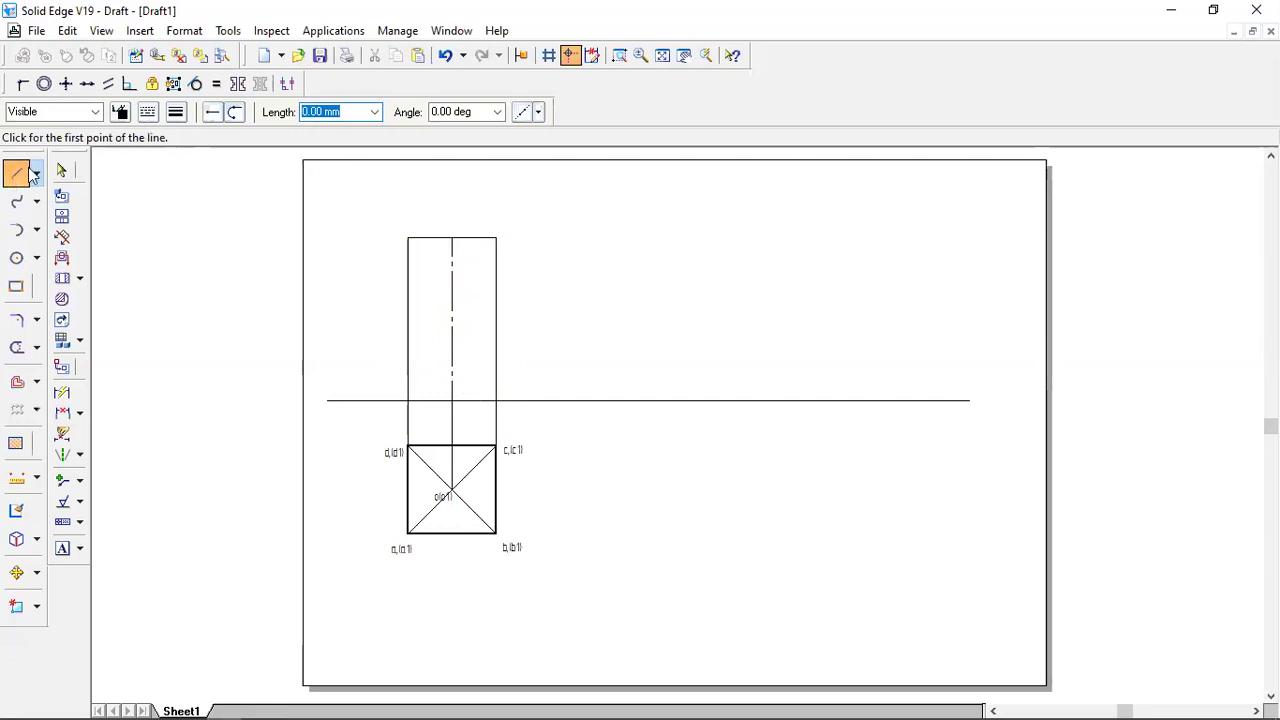
Set the line width of the front view rectangle and its axis to 0.50 mm.
left_click(60, 172)
left_click_drag(387, 204, 529, 428)
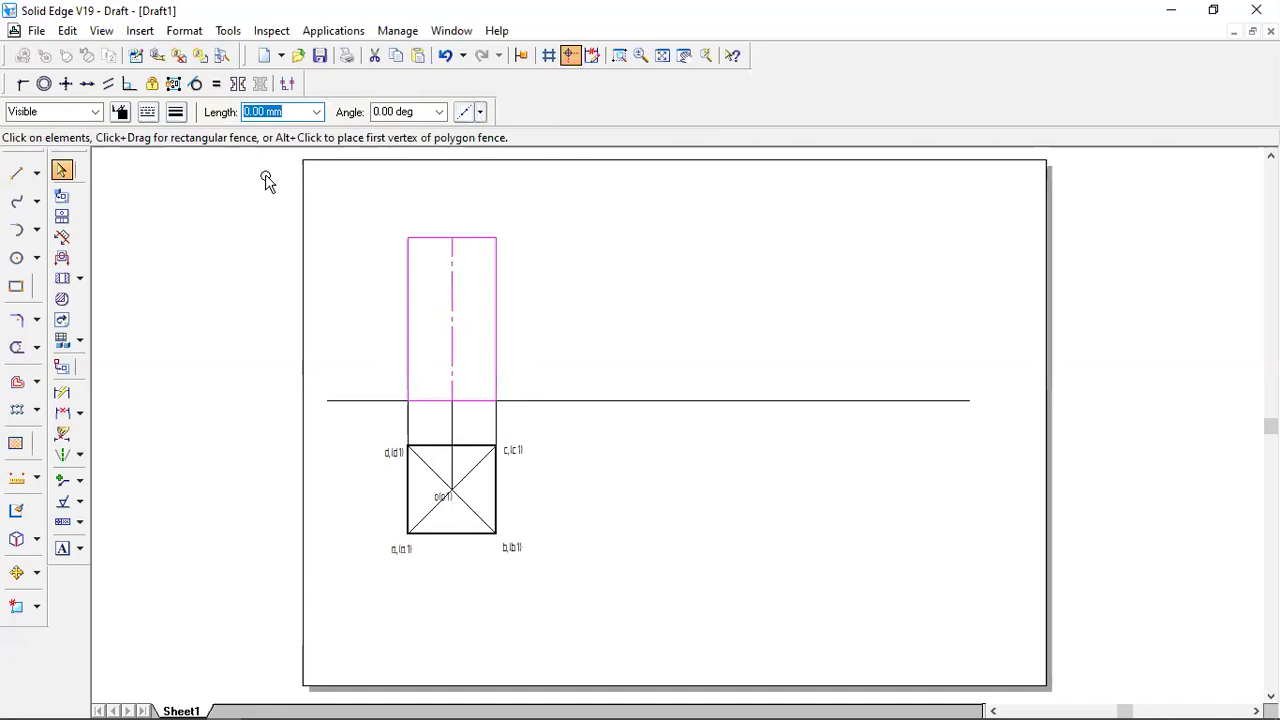
left_click(181, 112)
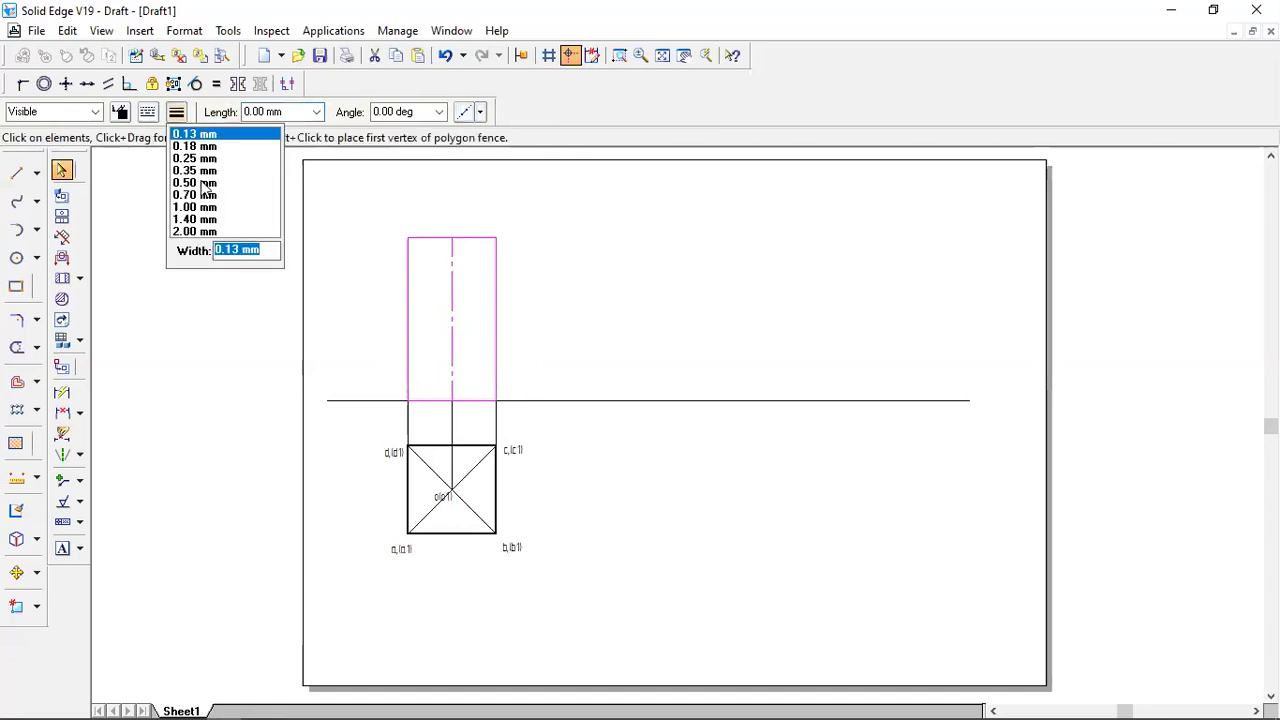
left_click(205, 183)
left_click(487, 193)
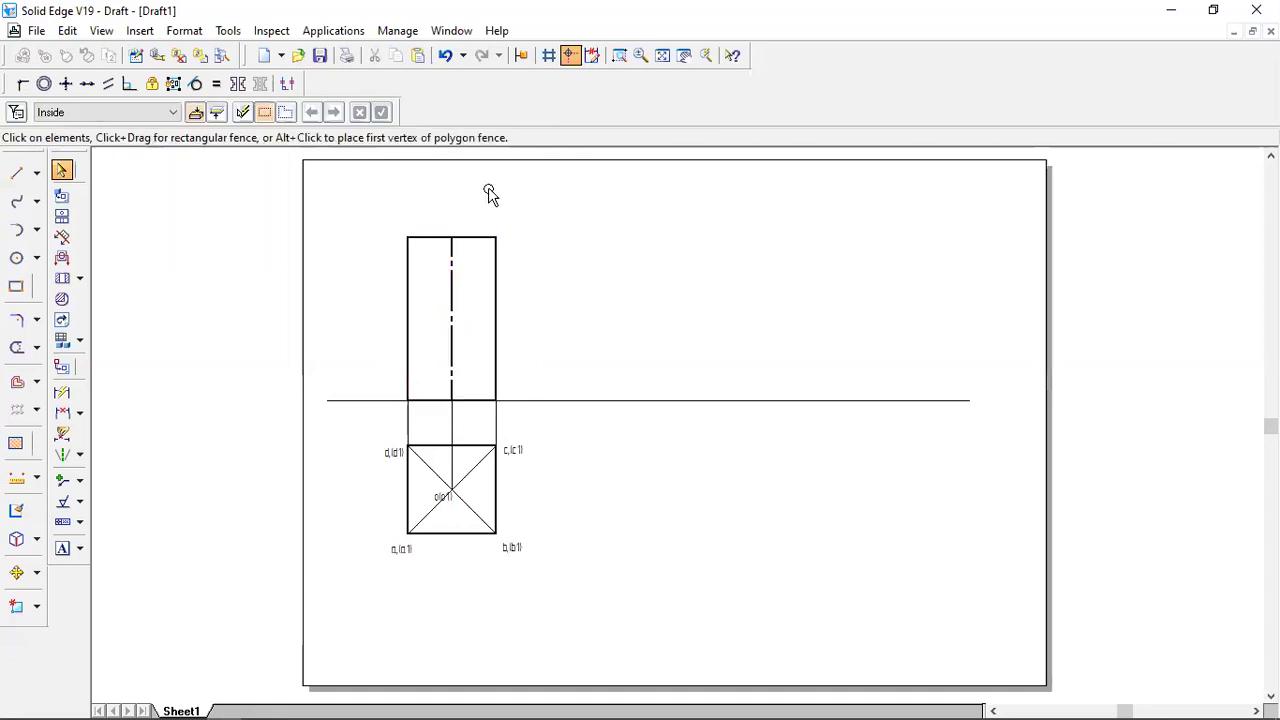
Reduce the line width of the front view's dash-dot axis to 0.35 mm.
left_click(452, 350)
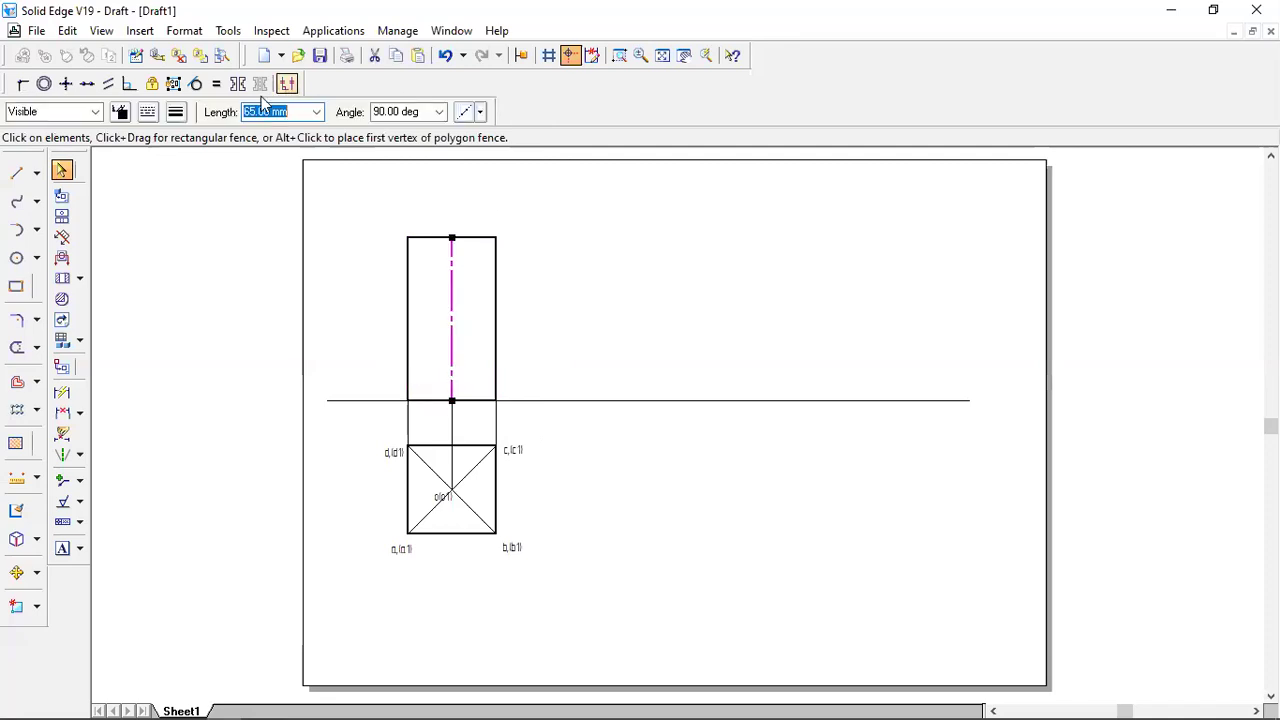
left_click(176, 112)
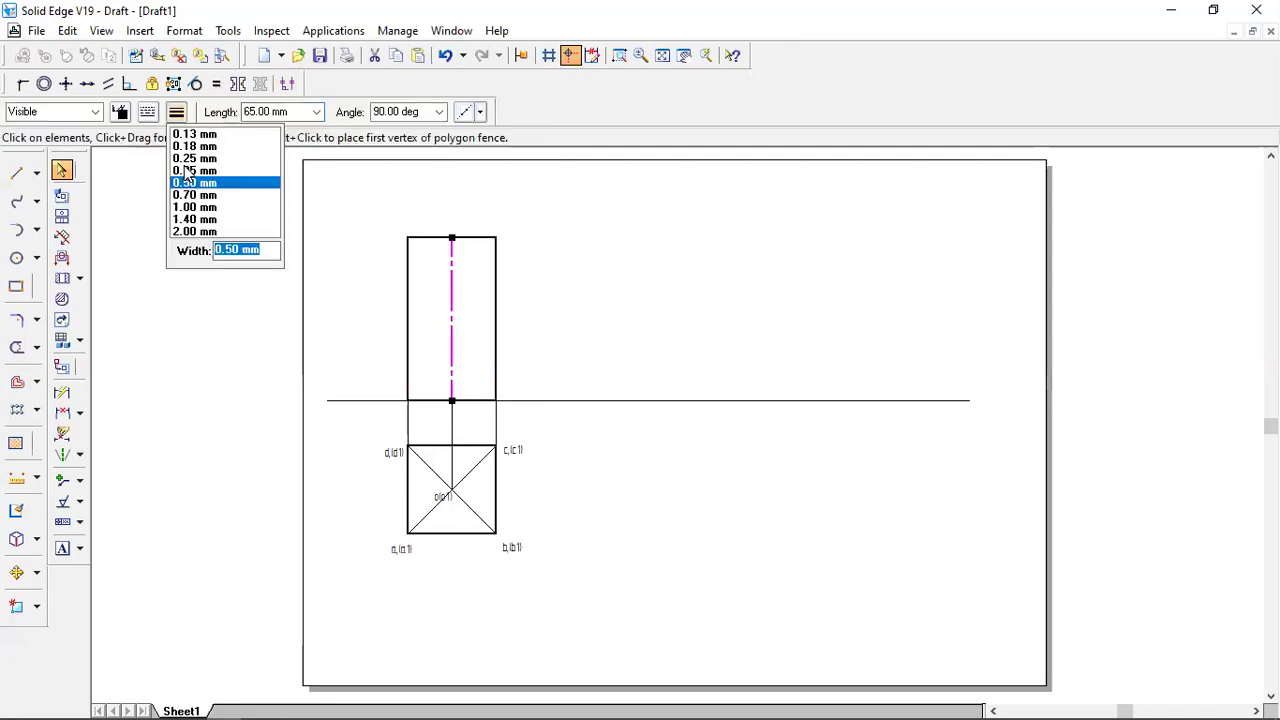
left_click(187, 172)
left_click(414, 200)
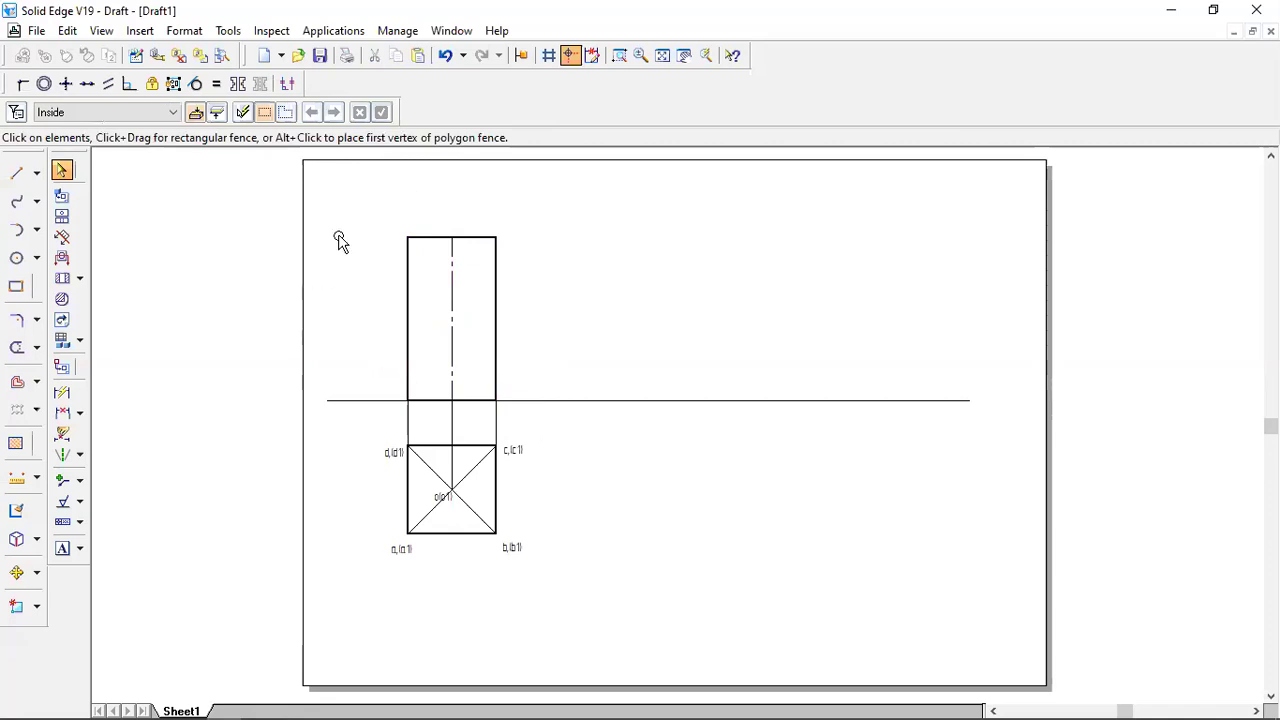
Label the front view rectangle's upper corners a',(d') at the left and b,(c') at the right.
left_click(80, 549)
left_click(108, 551)
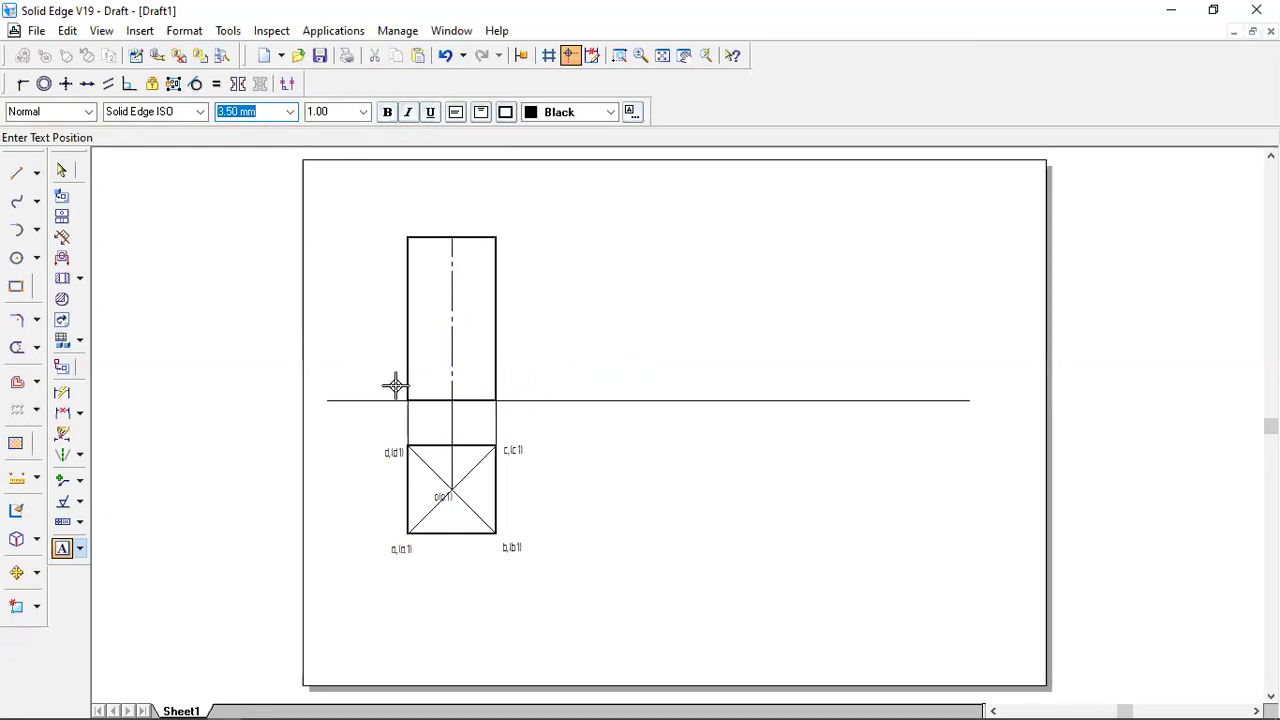
left_click(388, 230)
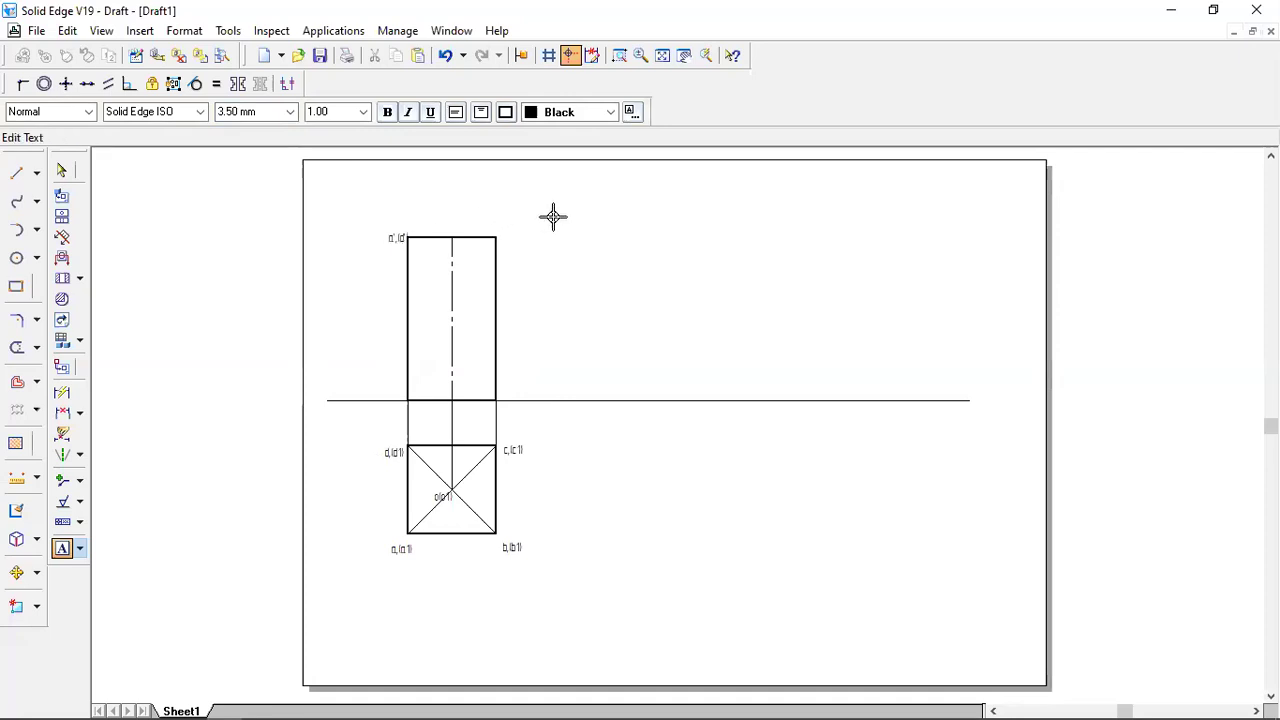
type("b")
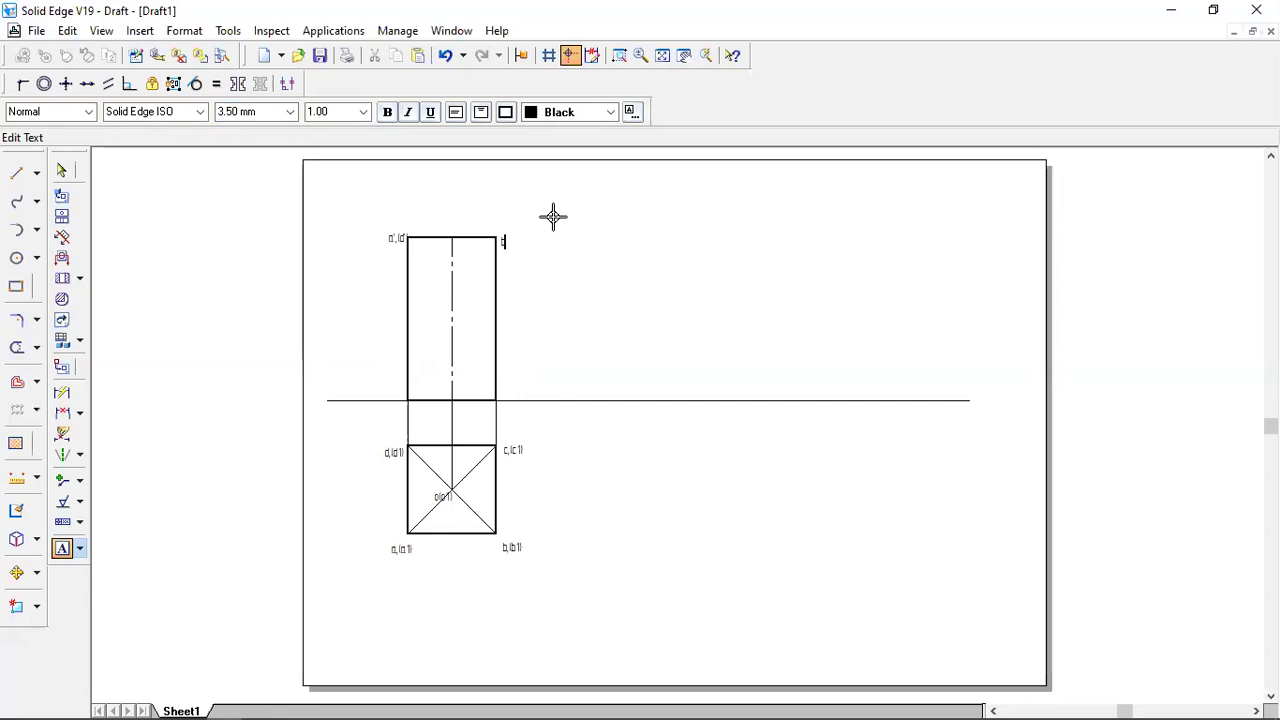
type(",(c'")
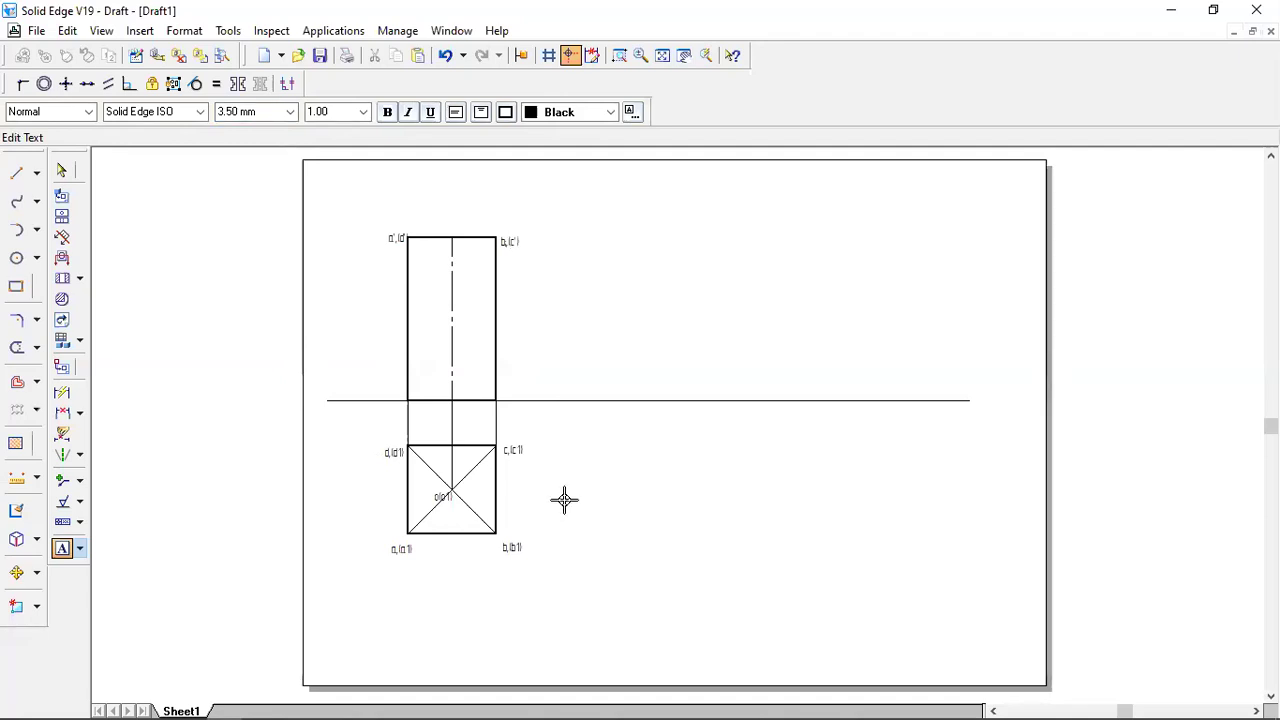
type(")")
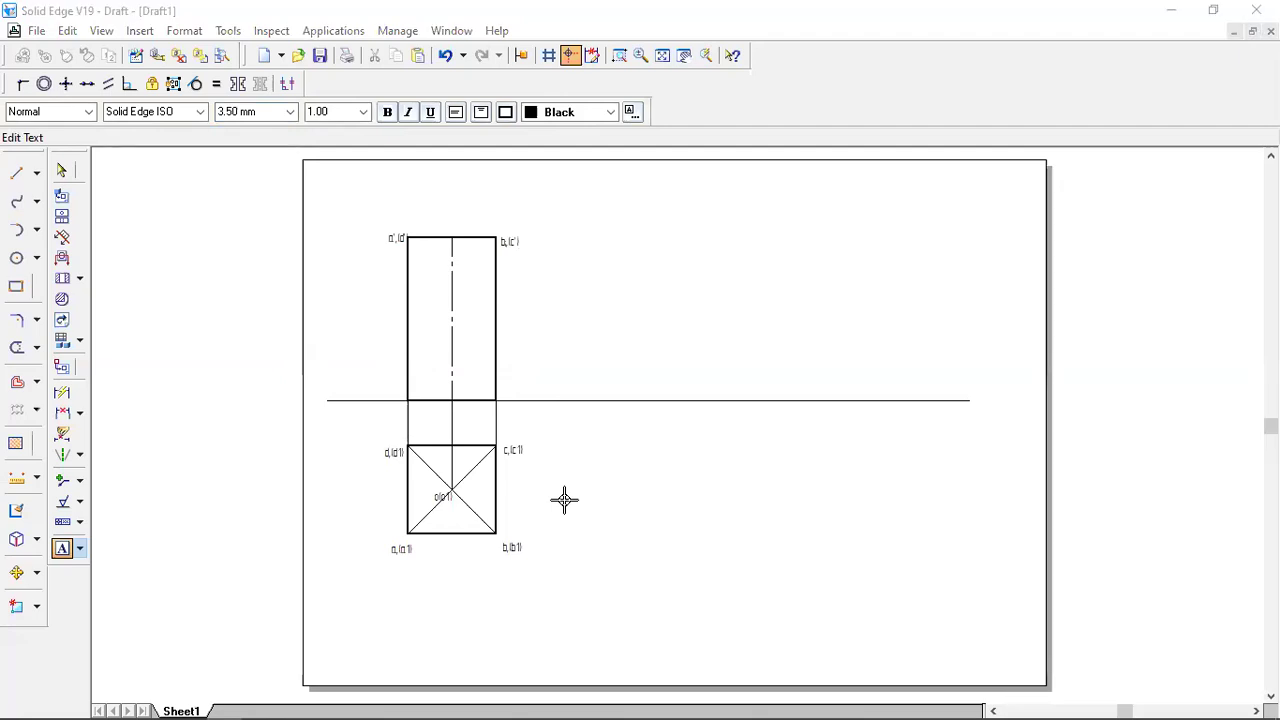
left_click(62, 172)
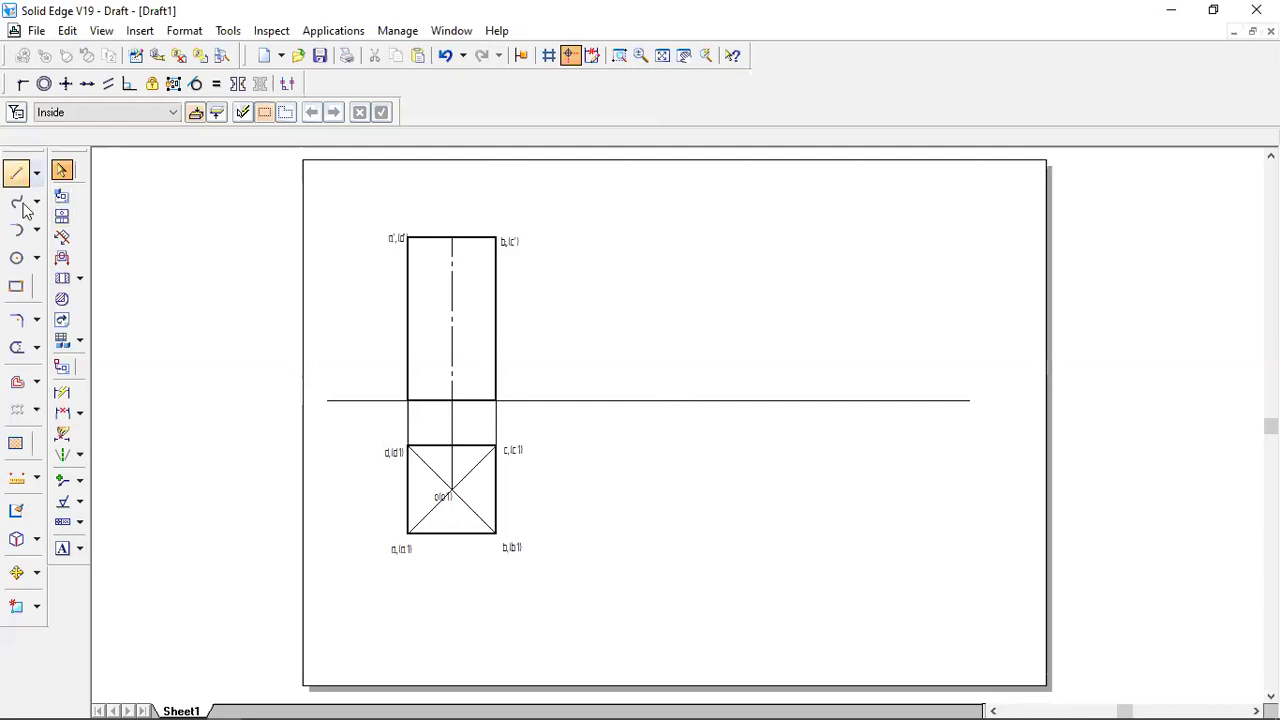
Label the front view rectangle's lower corners a1',(d1') at the left and b1',(c1') at the right.
left_click(79, 549)
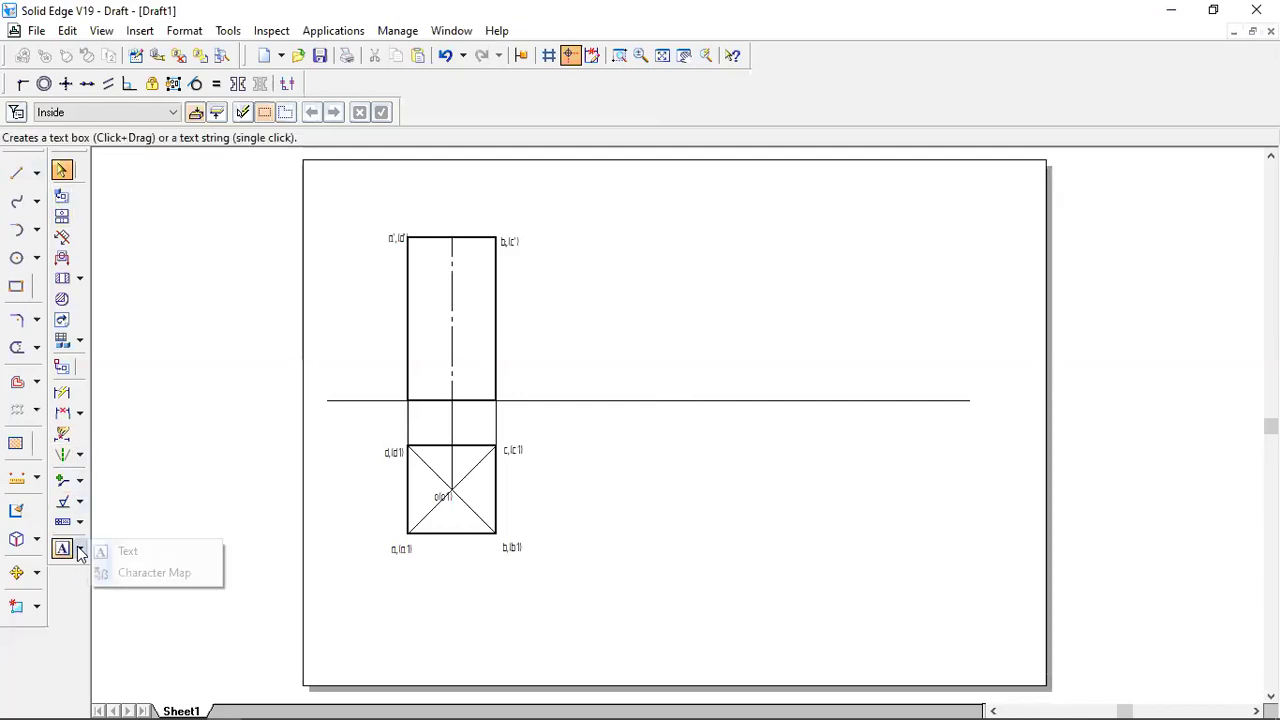
left_click(132, 552)
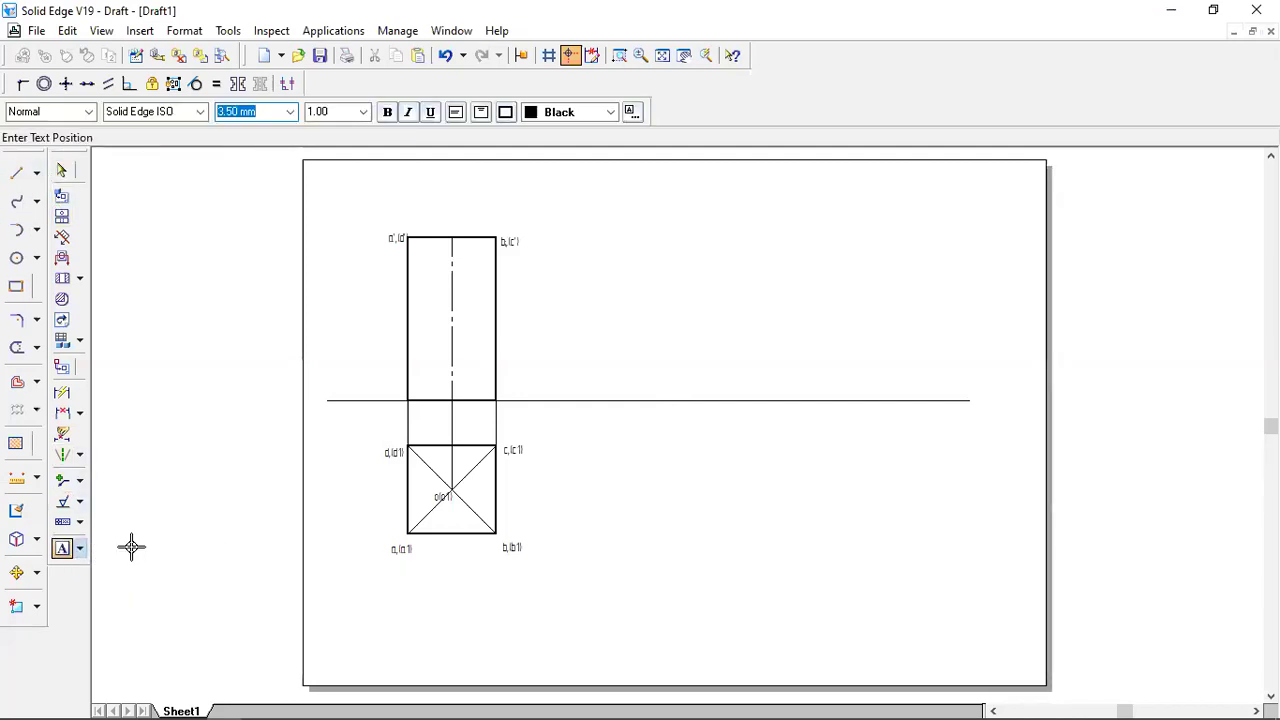
left_click(375, 390)
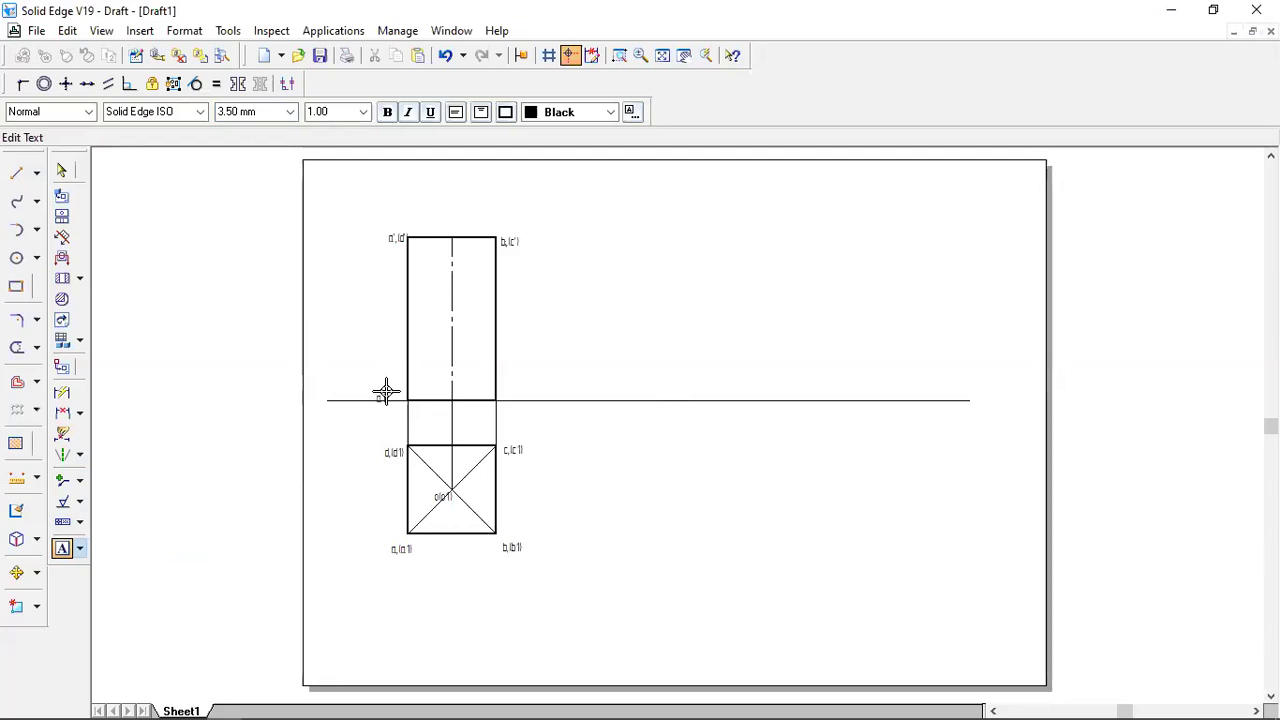
type("',(d1")
left_click(510, 398)
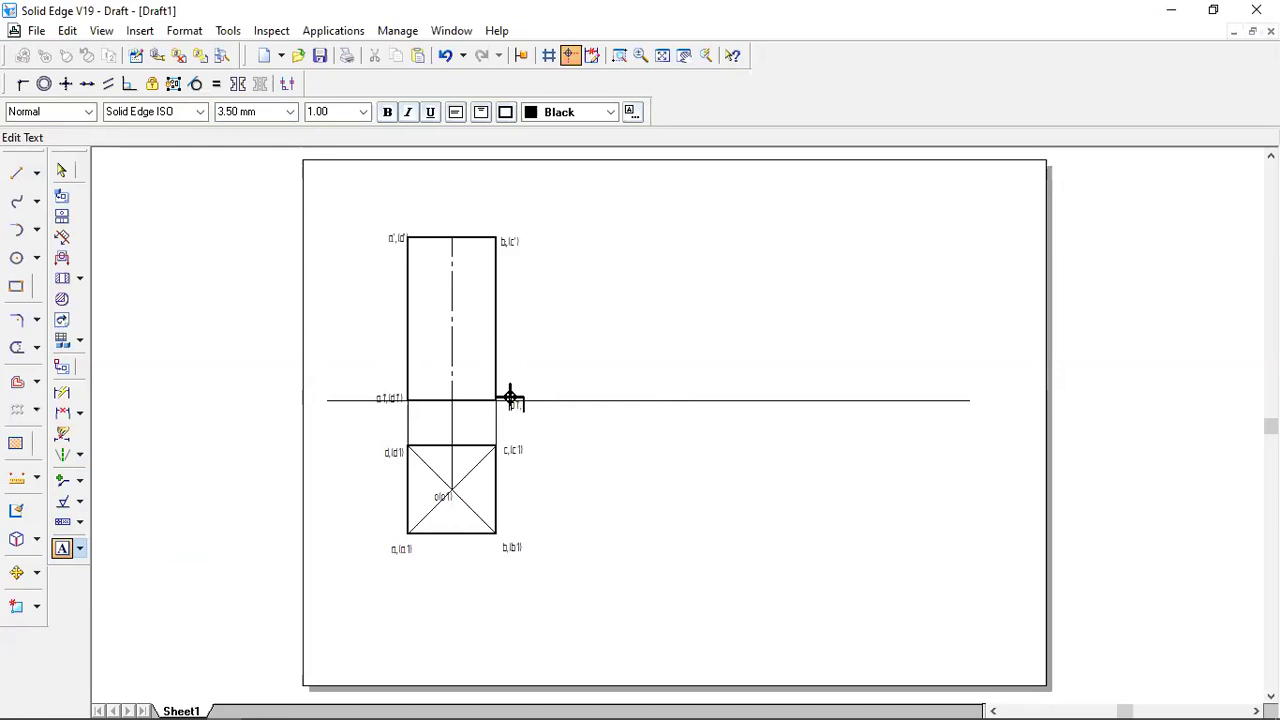
type("b1,(c1")
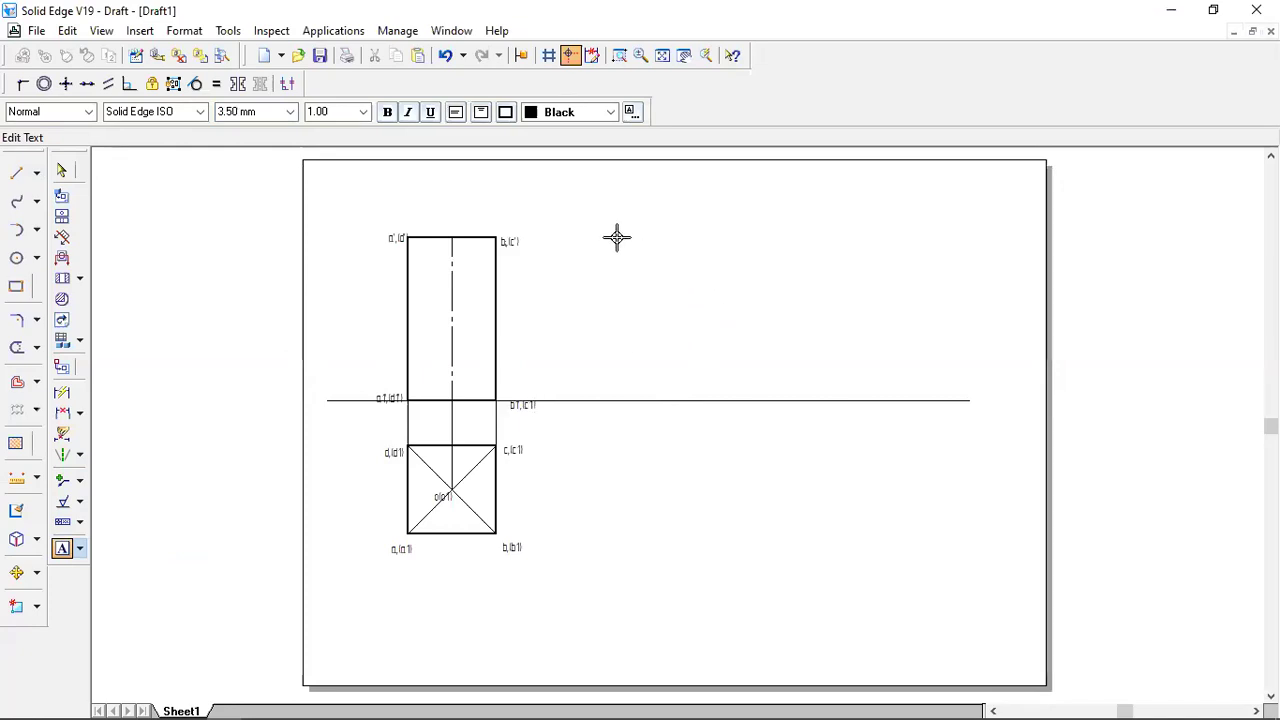
left_click(62, 171)
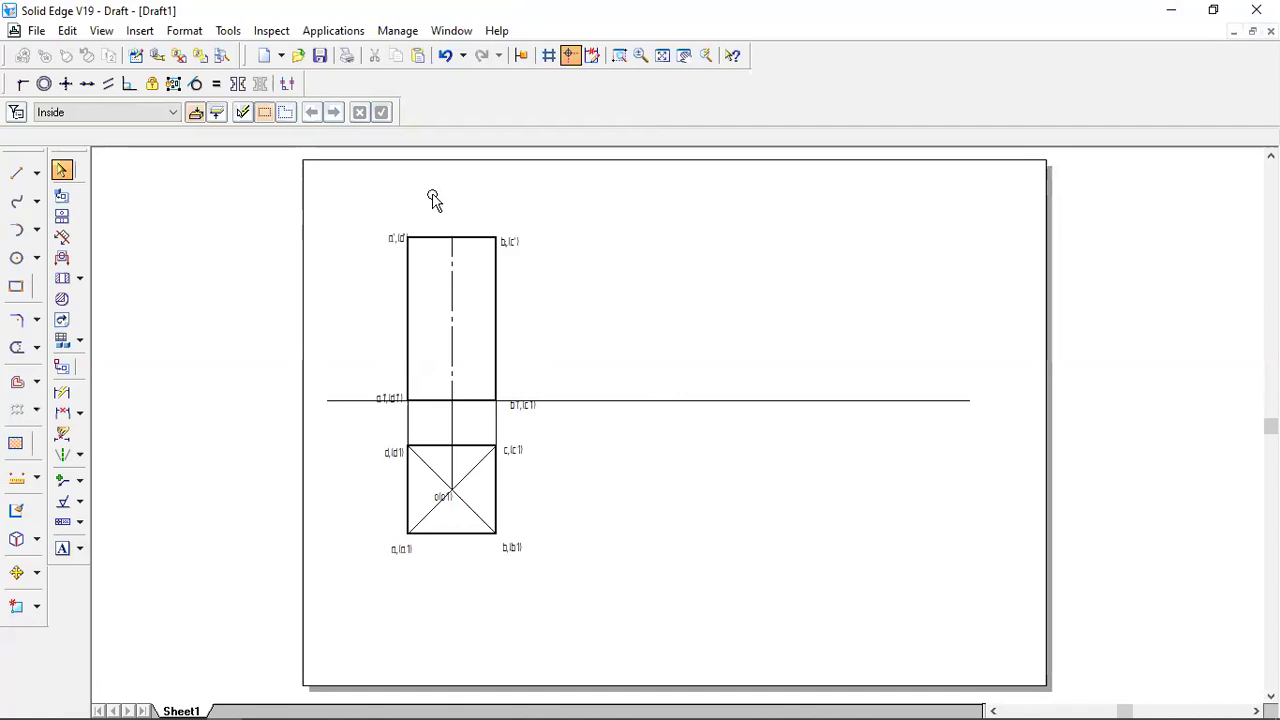
Try to move the labelled front view to the right along the reference line, and undo the move.
left_click_drag(450, 358, 548, 423)
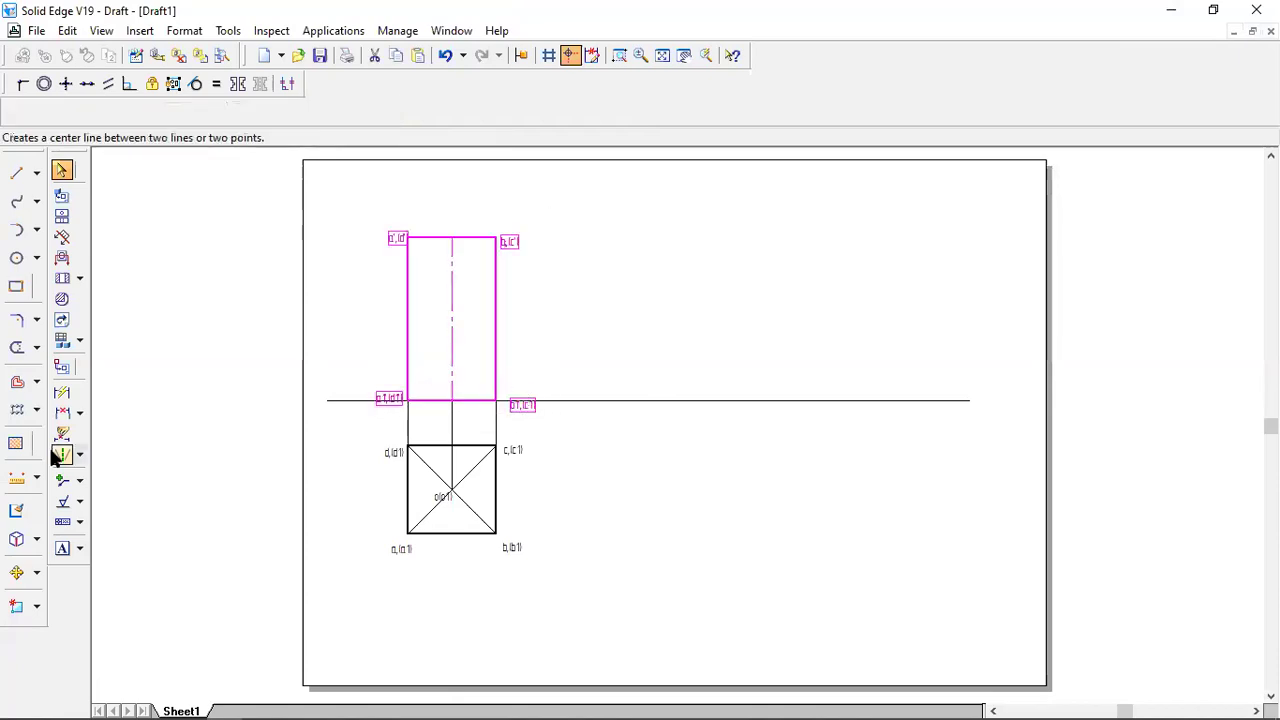
left_click(38, 573)
left_click(80, 572)
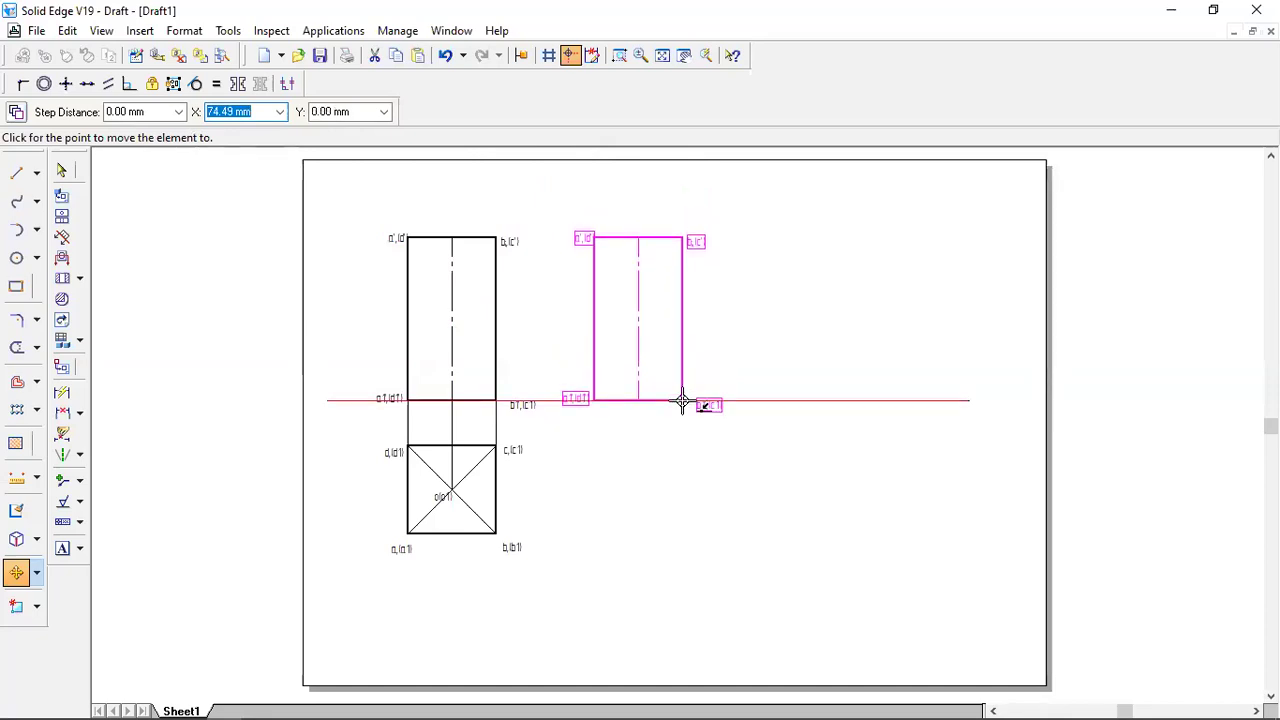
left_click(683, 401)
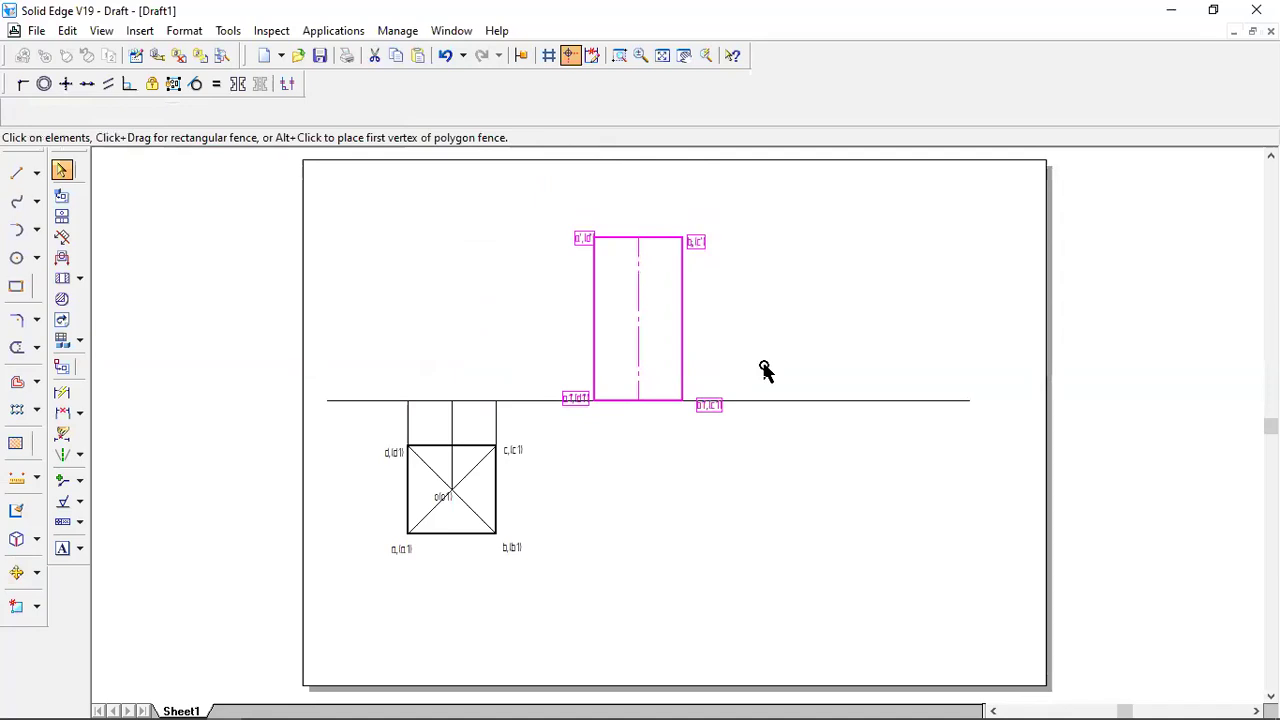
key("ctrl+z")
Copy the labelled front view with its axis about 75 mm to the right along the reference line.
left_click_drag(360, 213, 551, 434)
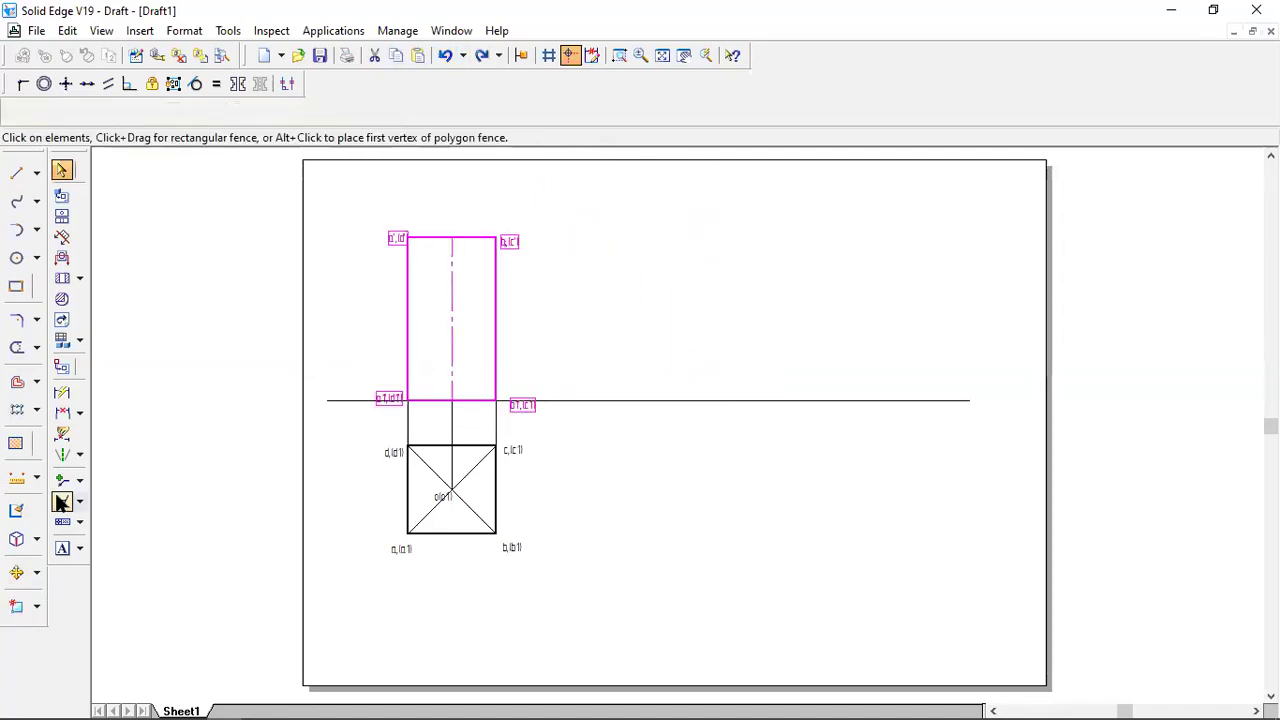
left_click(37, 573)
left_click(68, 575)
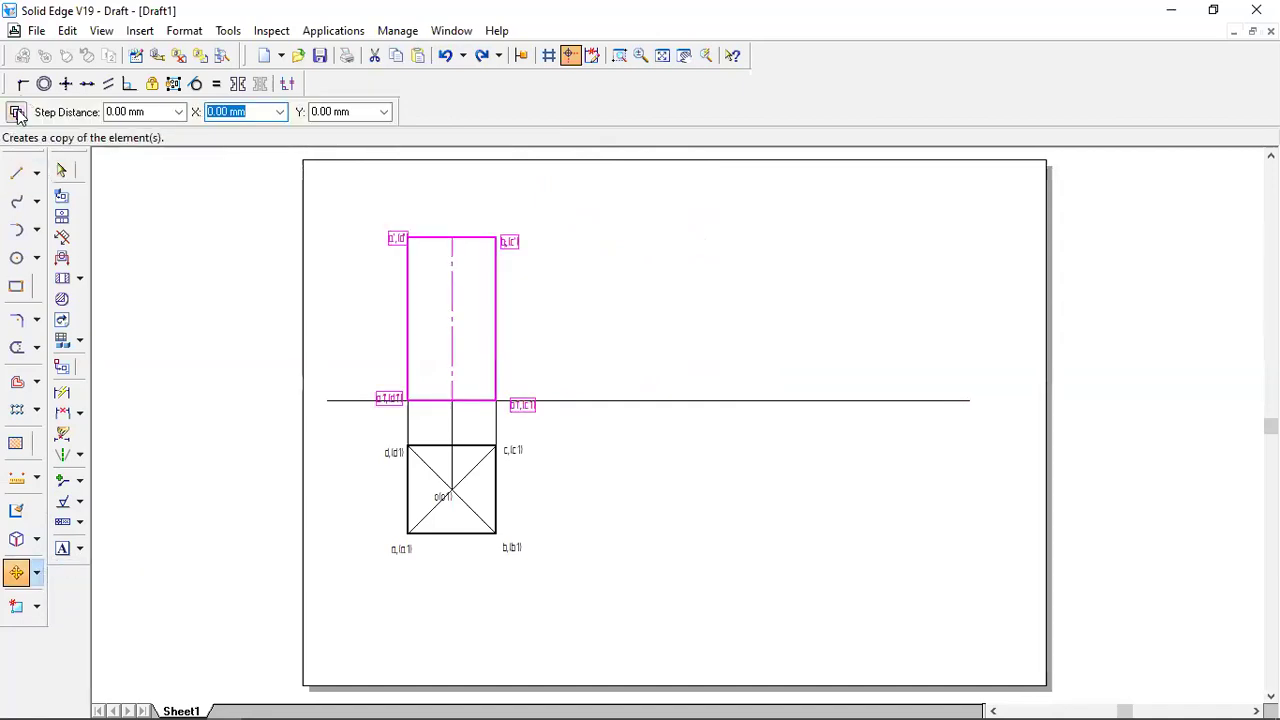
left_click(18, 113)
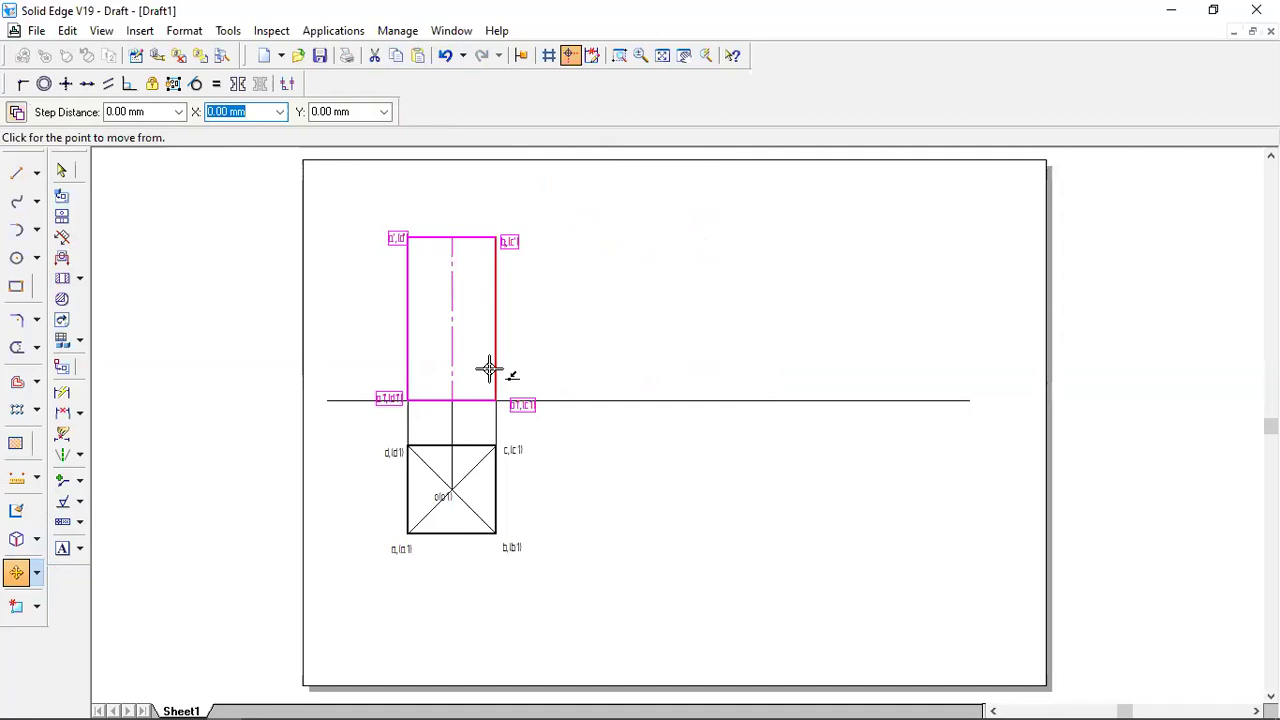
left_click(495, 400)
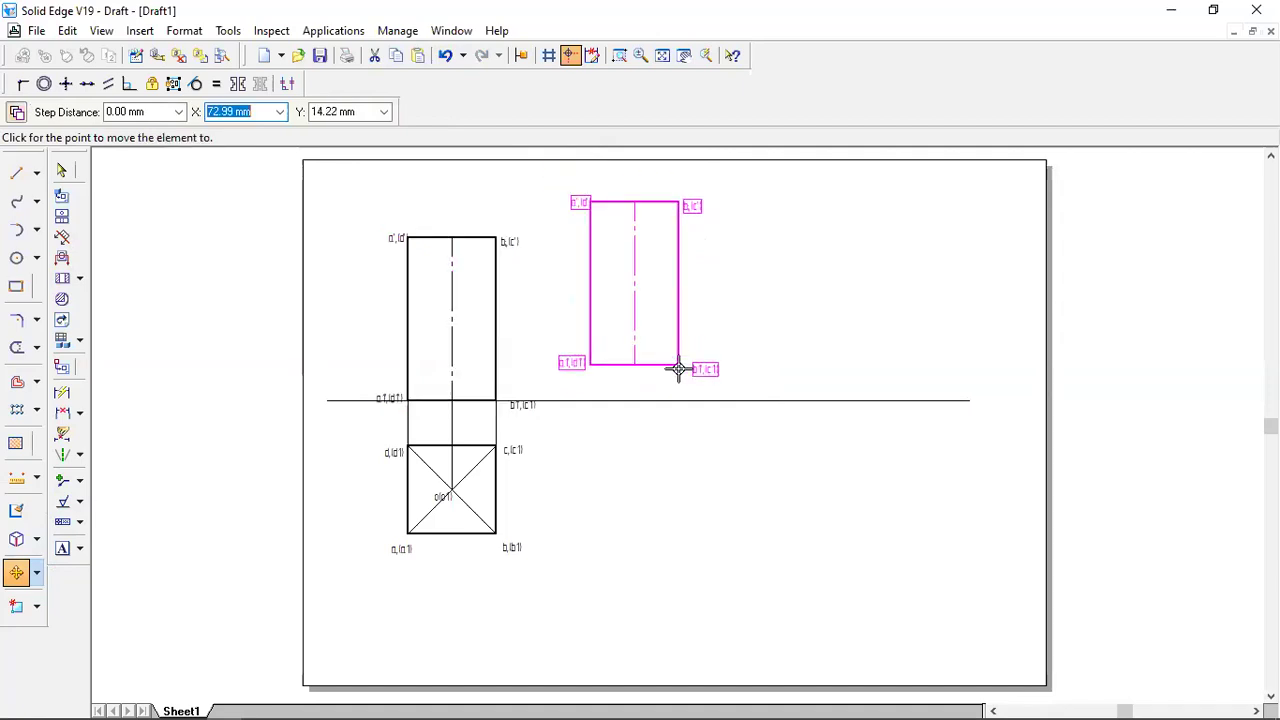
left_click(684, 400)
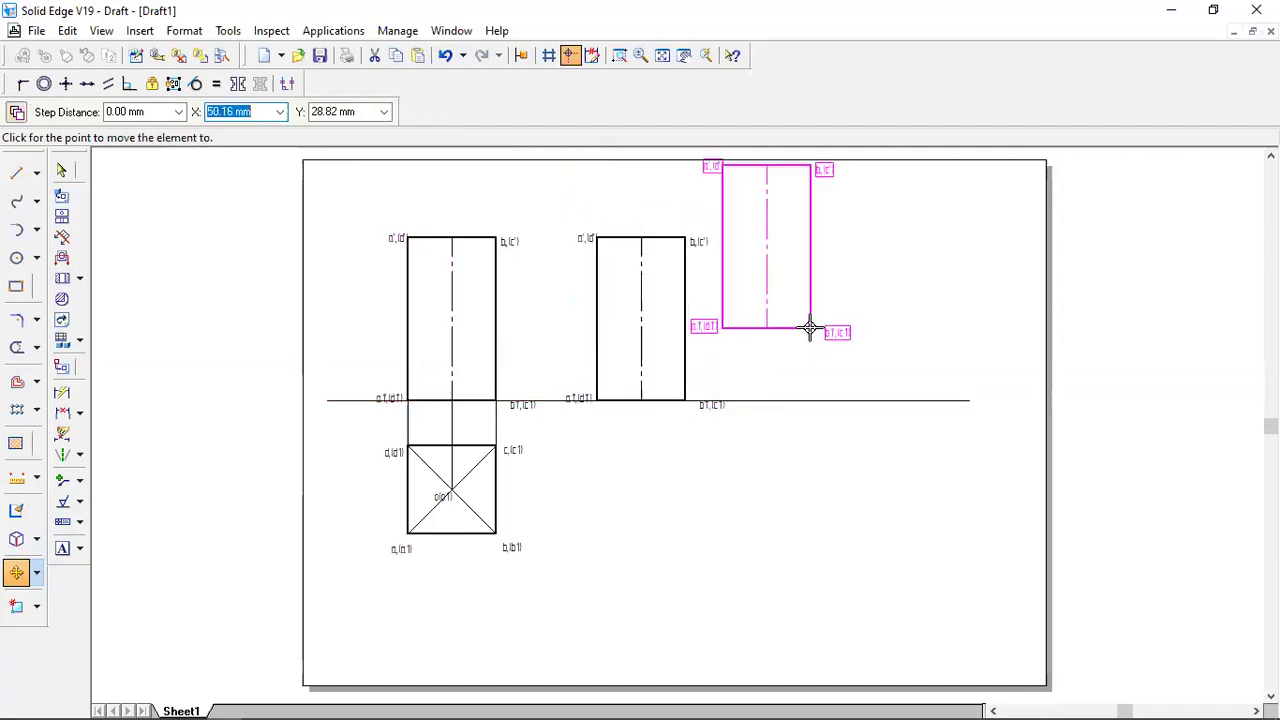
key("Escape")
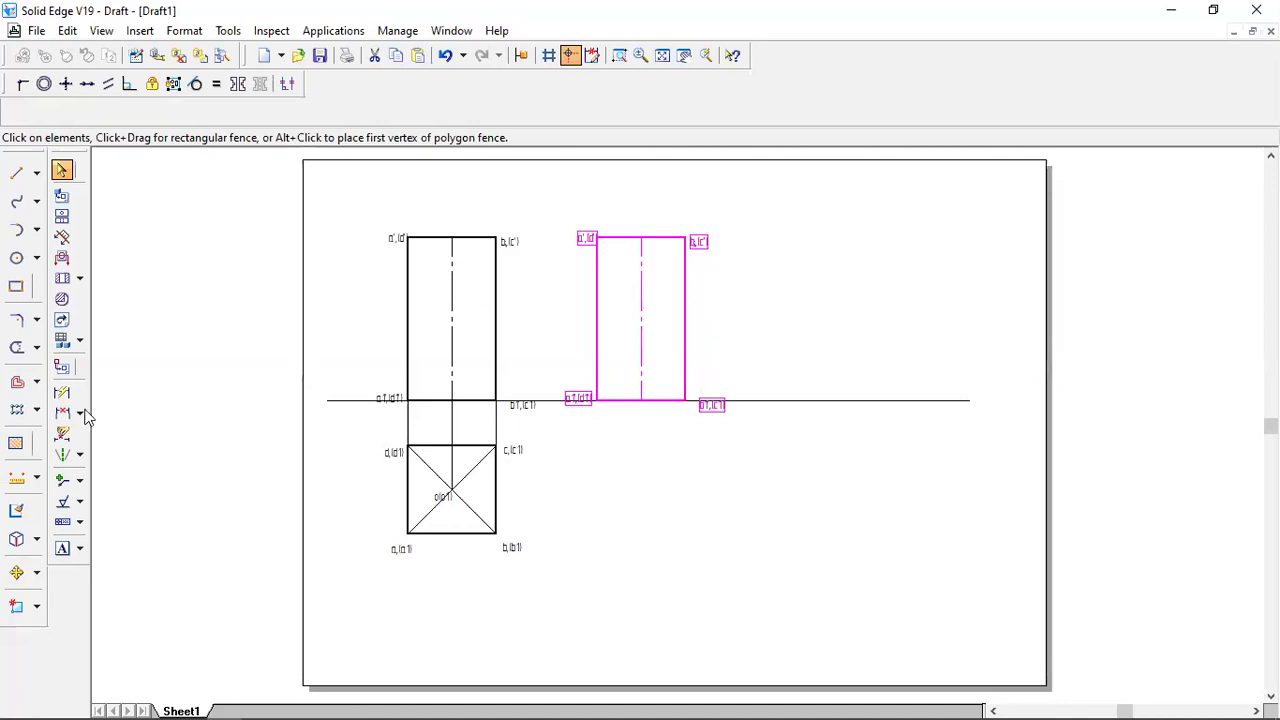
Rotate the copied front view 45° clockwise about its lower right corner on the reference line, without keeping the upright original.
left_click(38, 573)
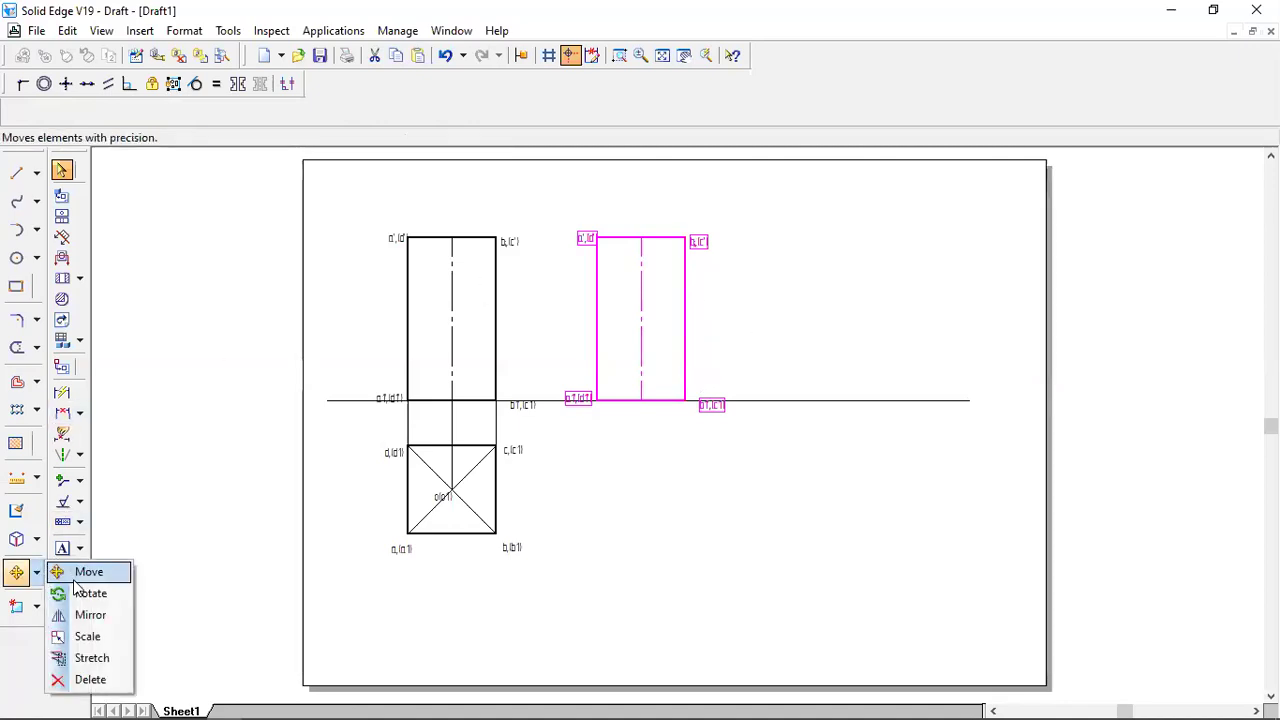
left_click(80, 593)
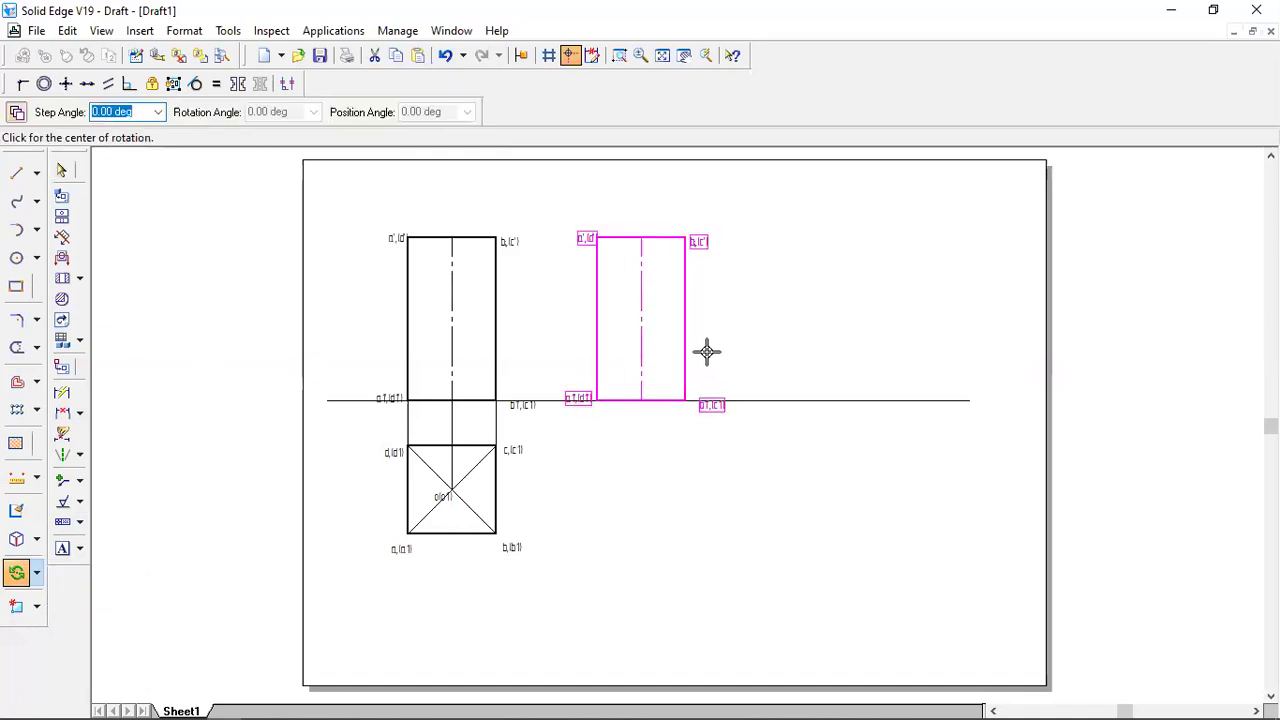
left_click(684, 398)
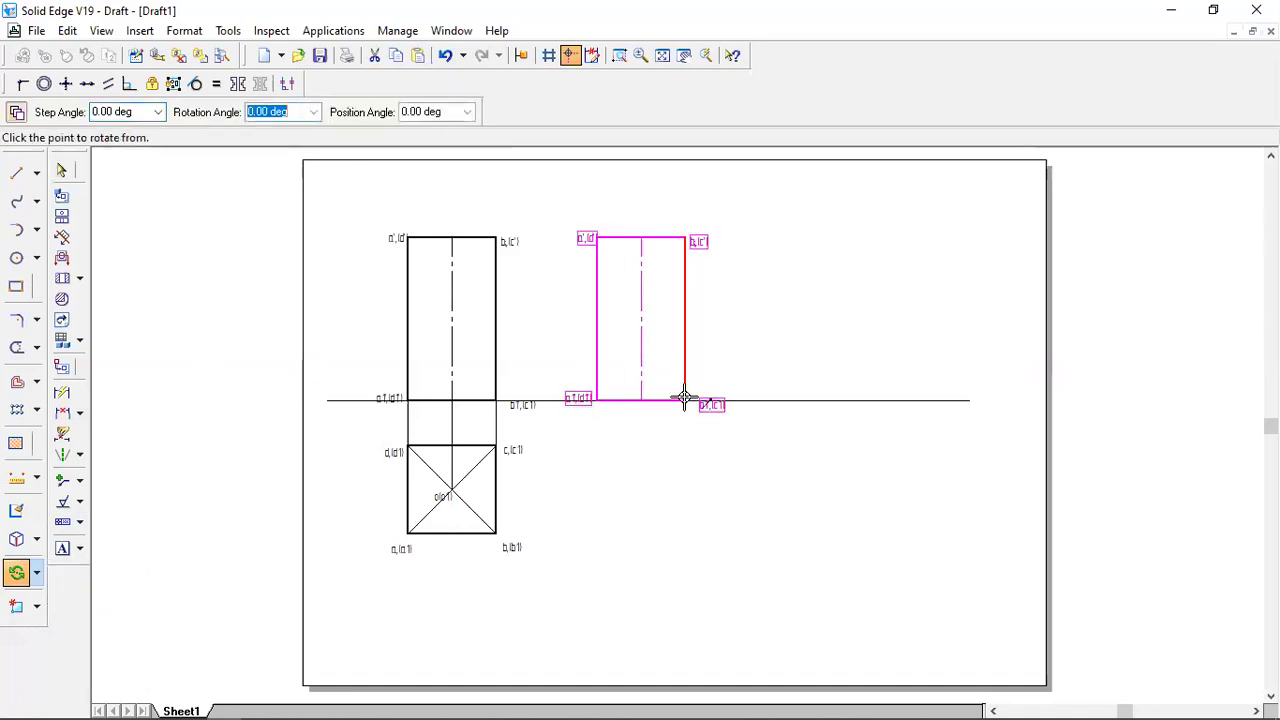
left_click(686, 236)
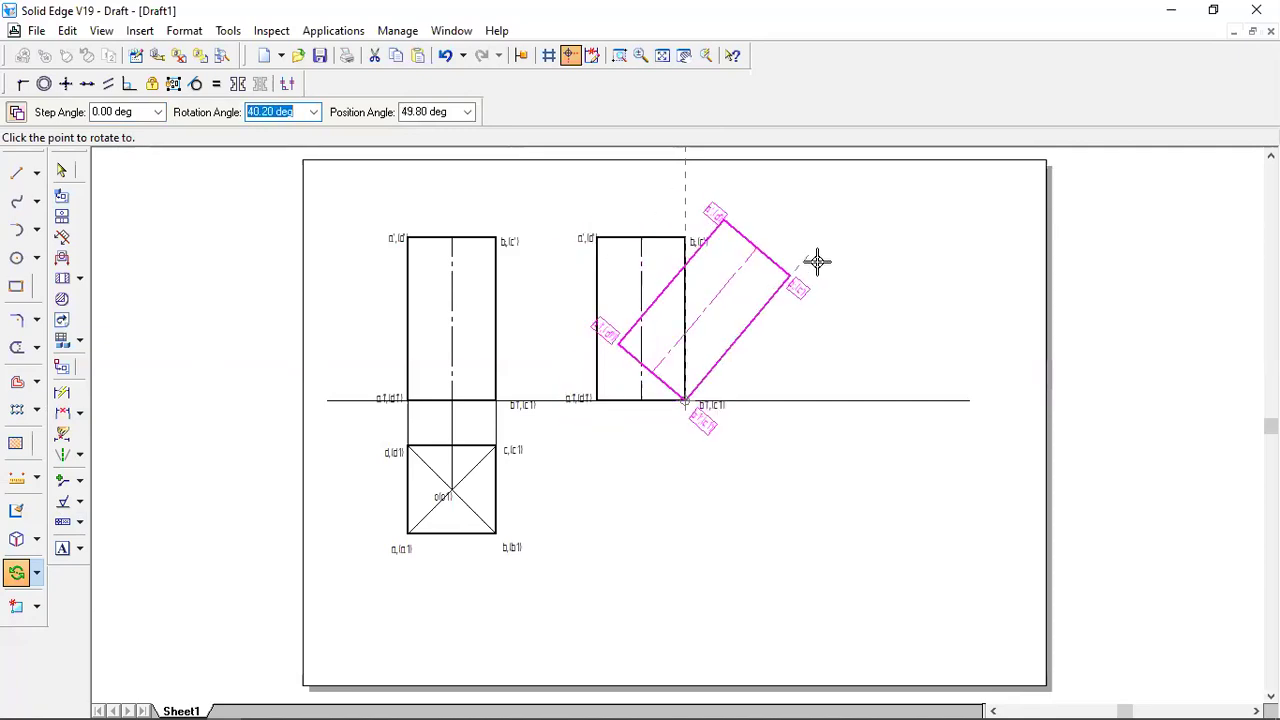
type("4")
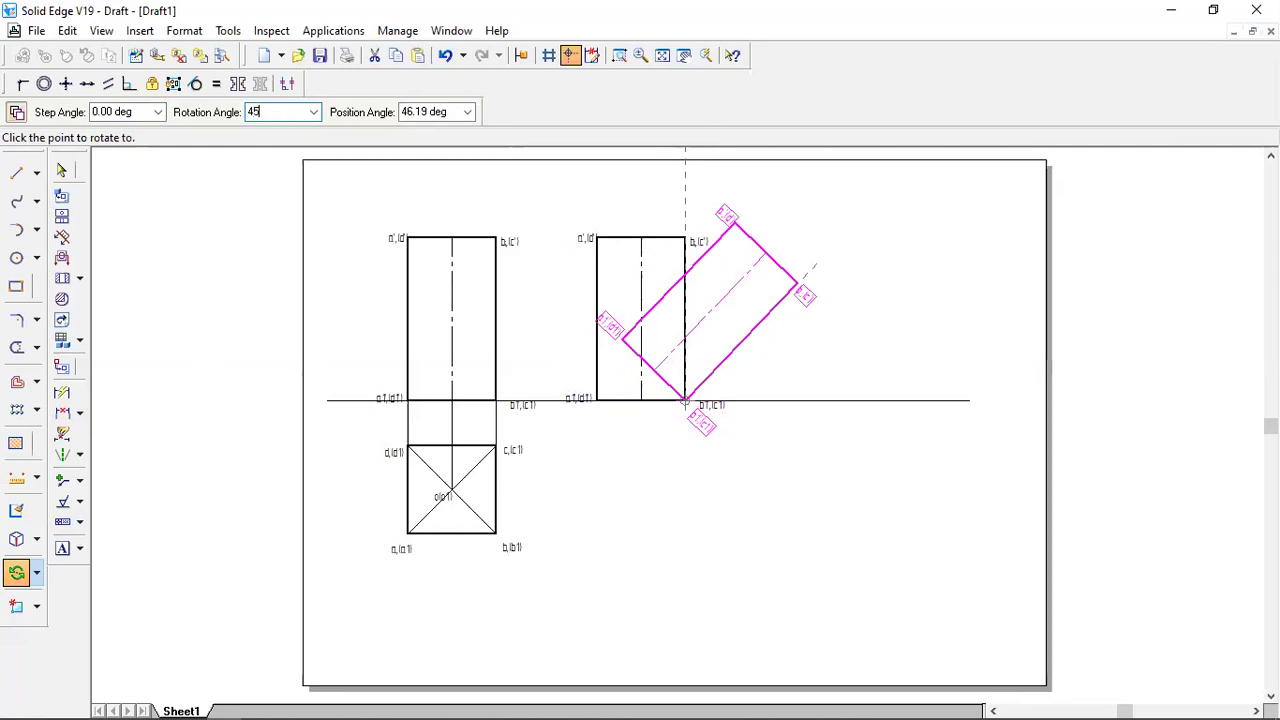
type("5")
key("Return")
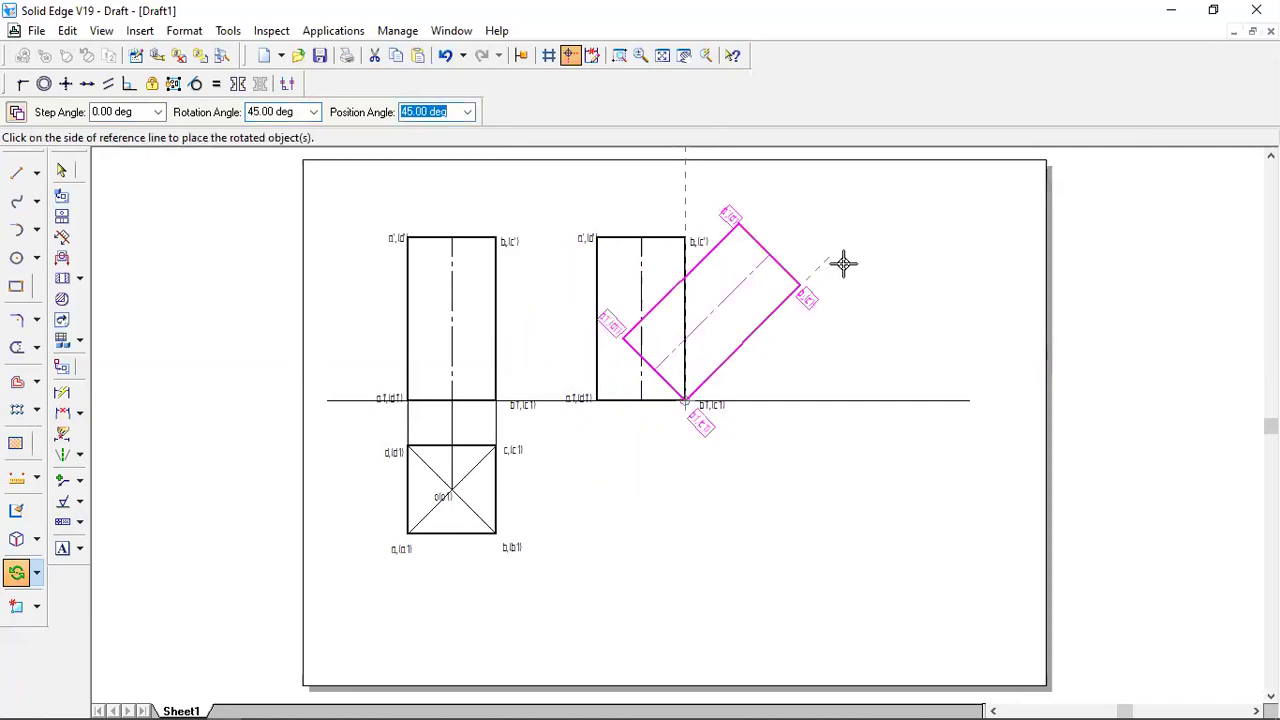
left_click(15, 112)
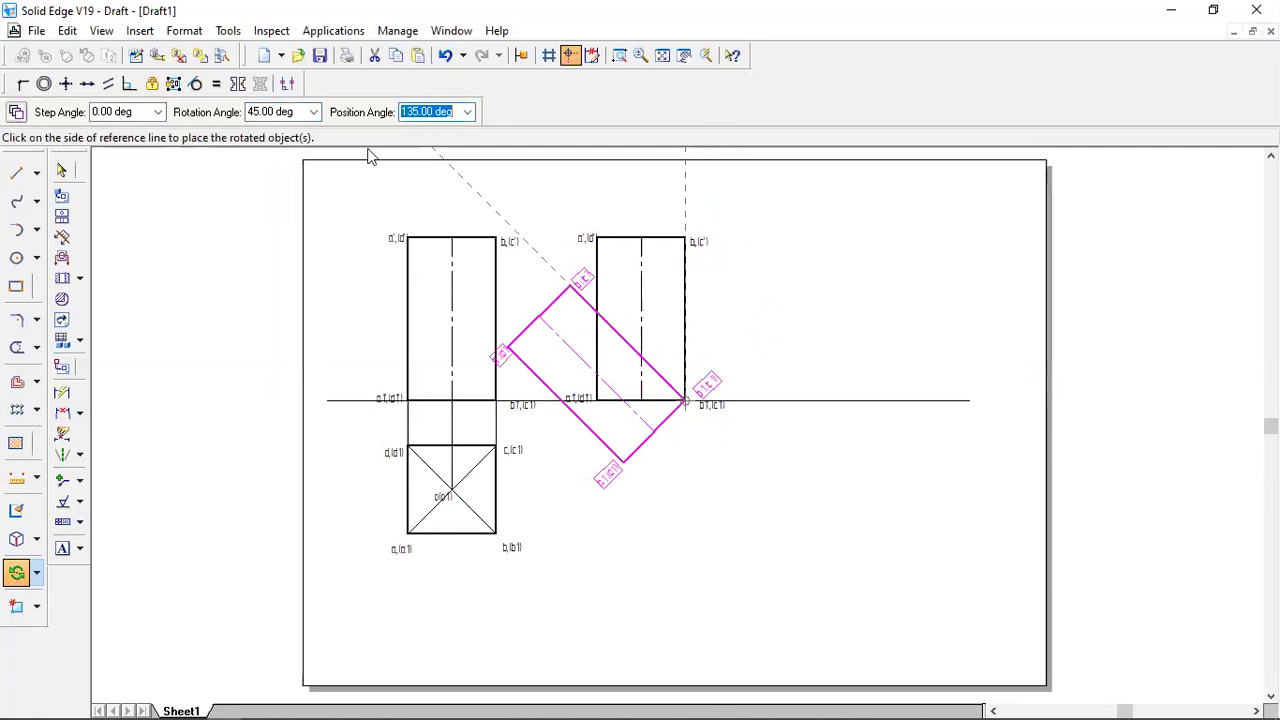
left_click(791, 240)
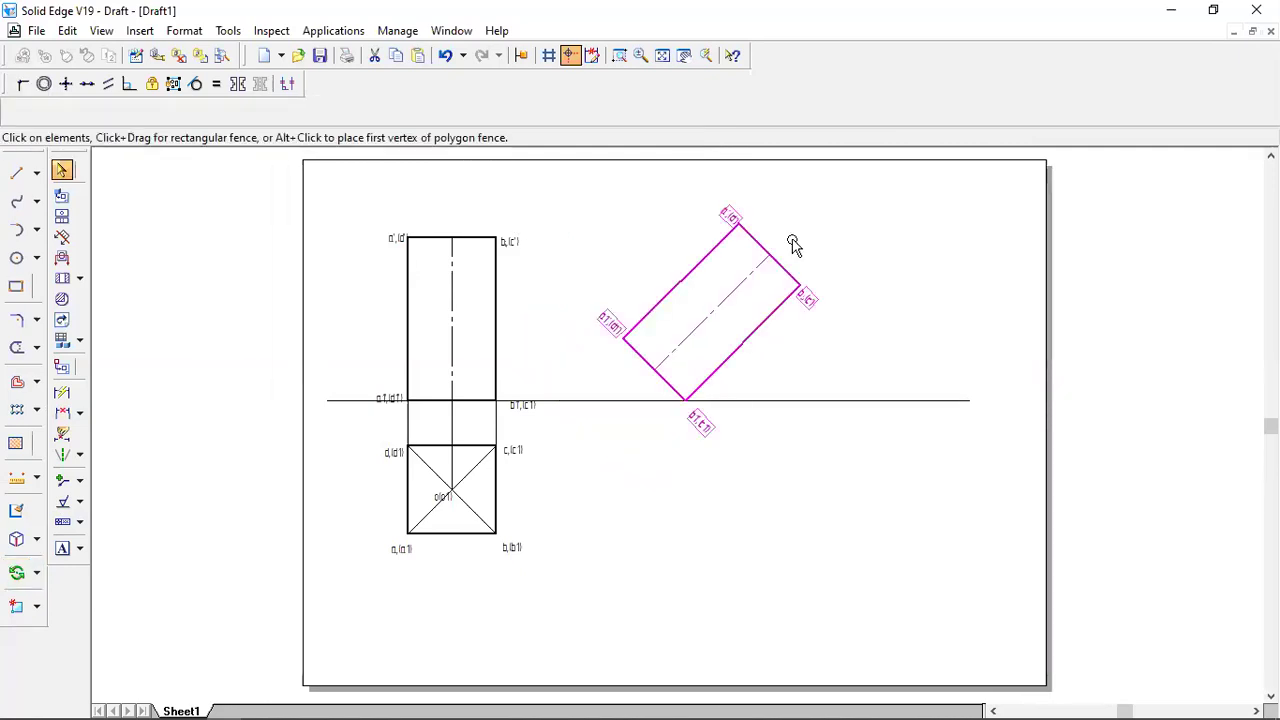
left_click(137, 207)
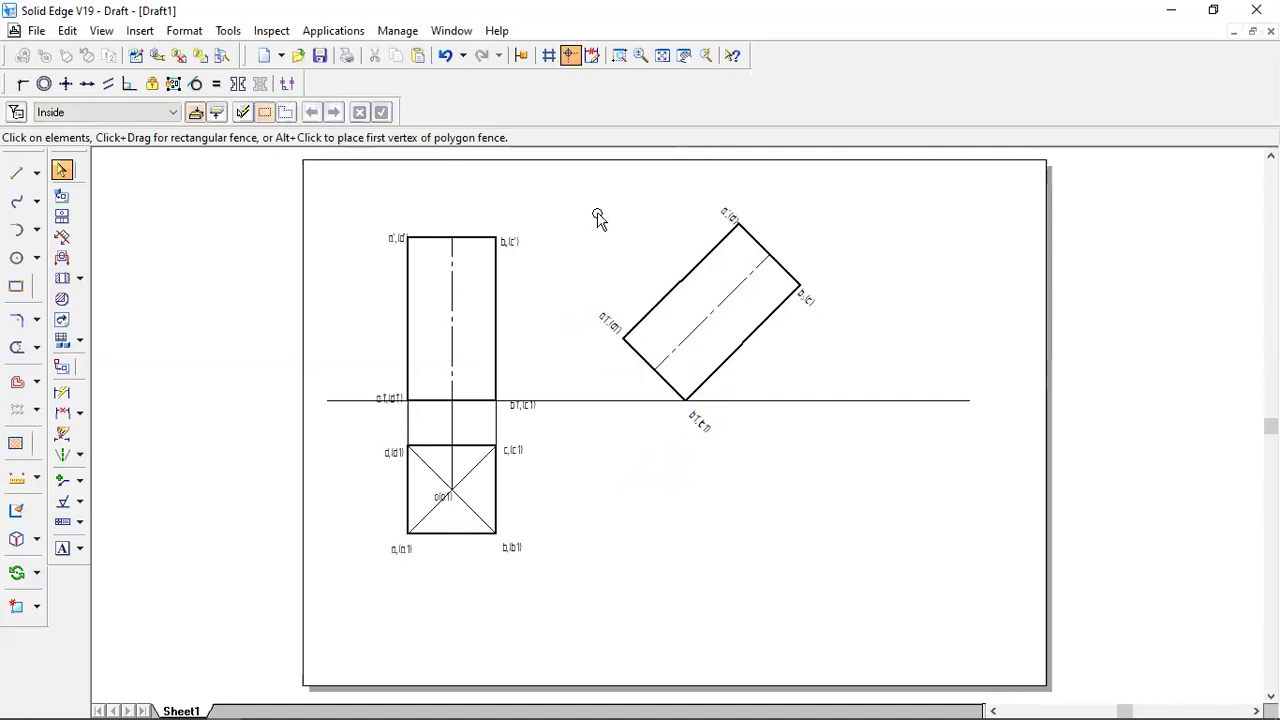
Draw a line extending the tilted front view's axis from the base edge down to the reference line.
left_click(17, 172)
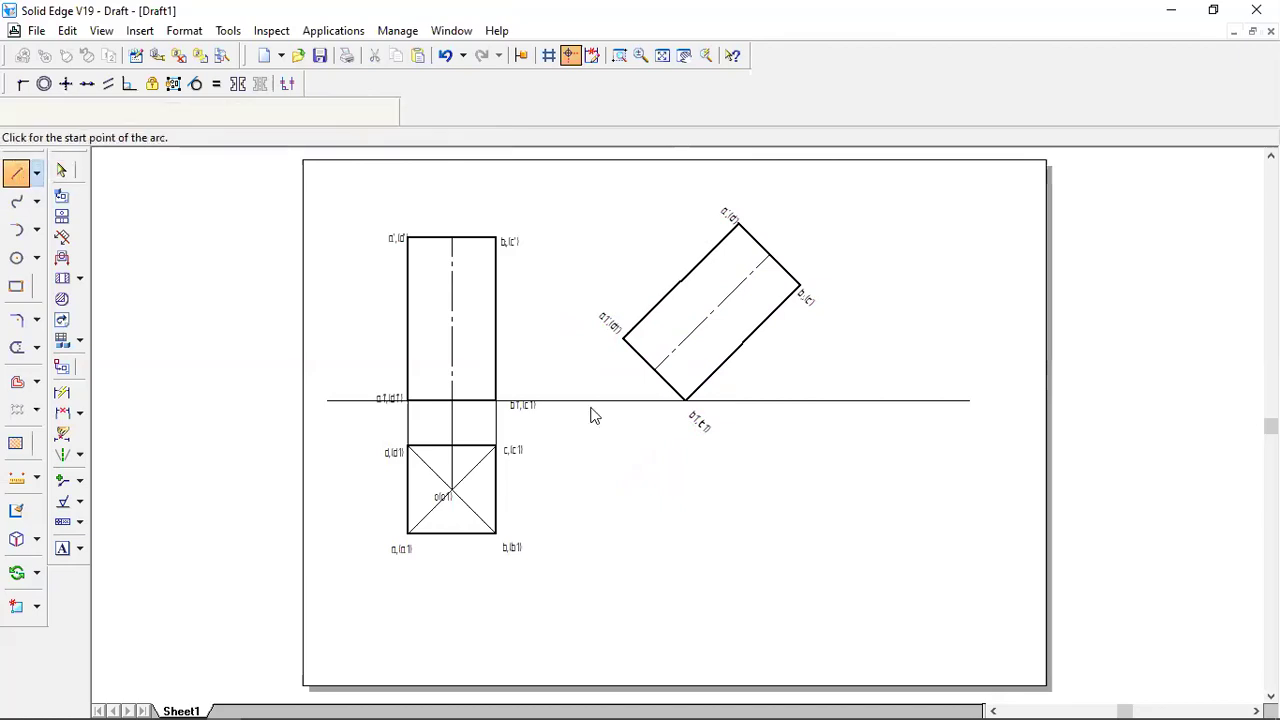
left_click(654, 370)
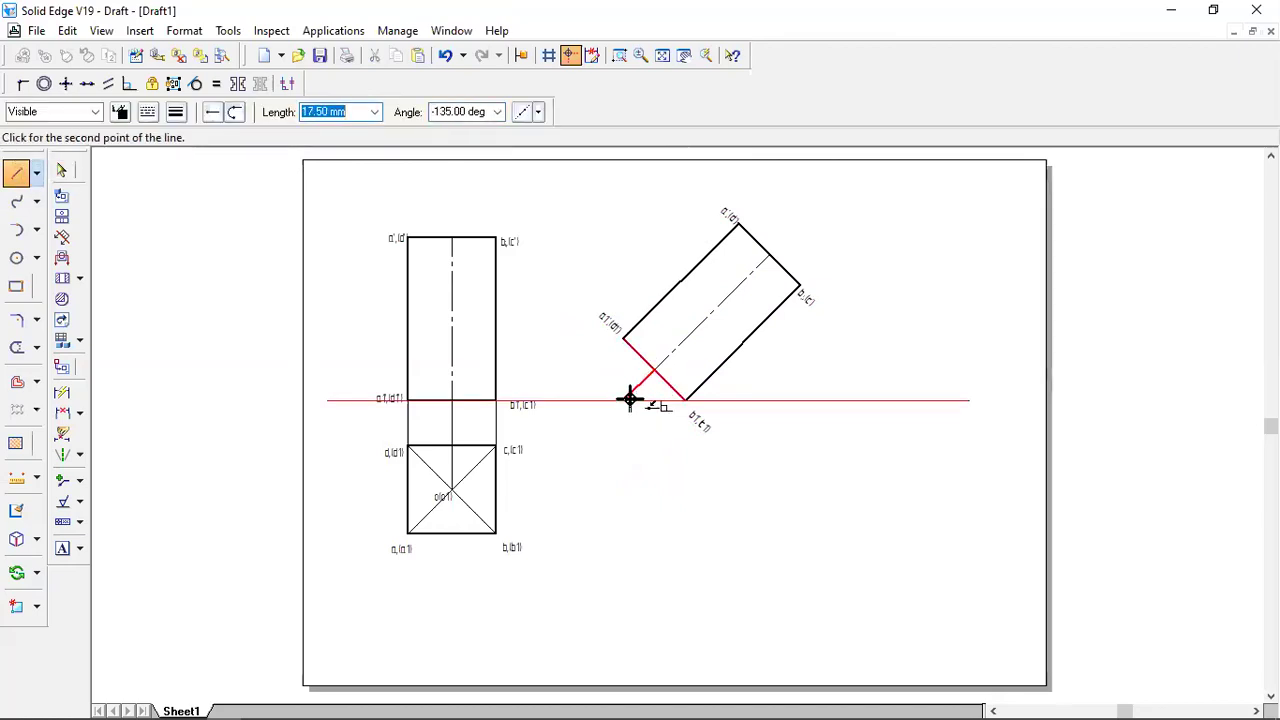
left_click(629, 399)
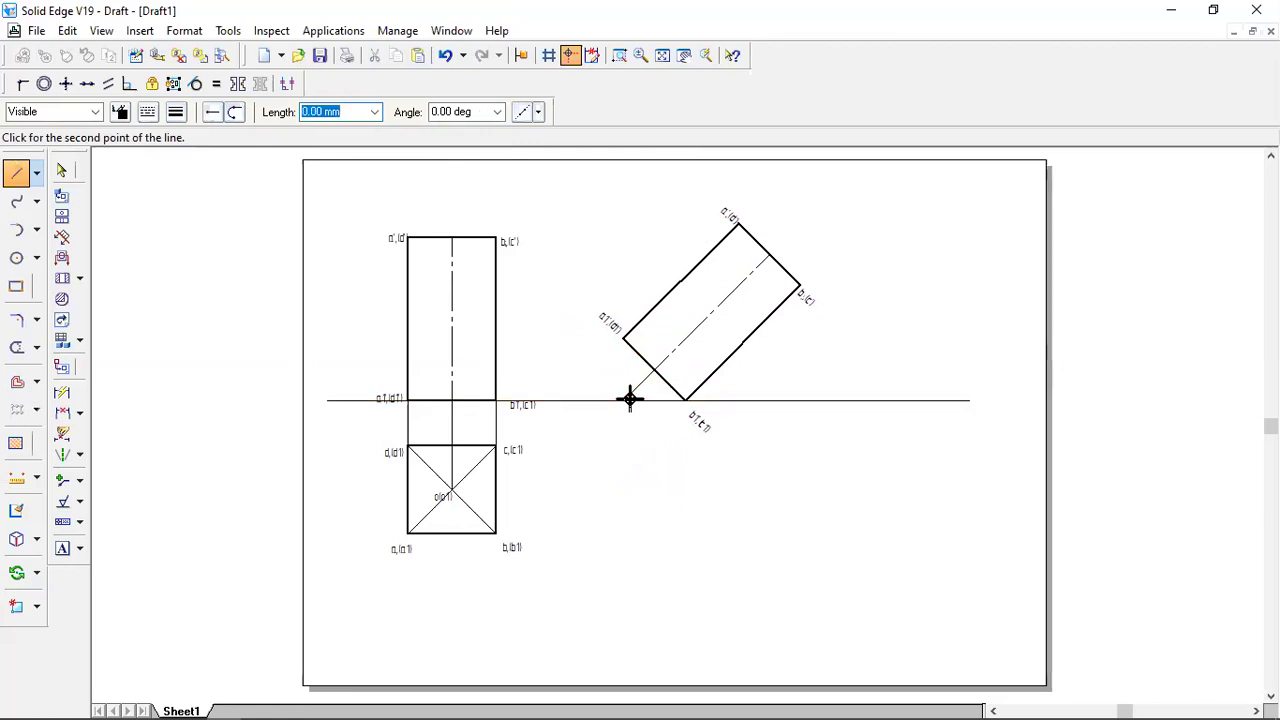
right_click(443, 300)
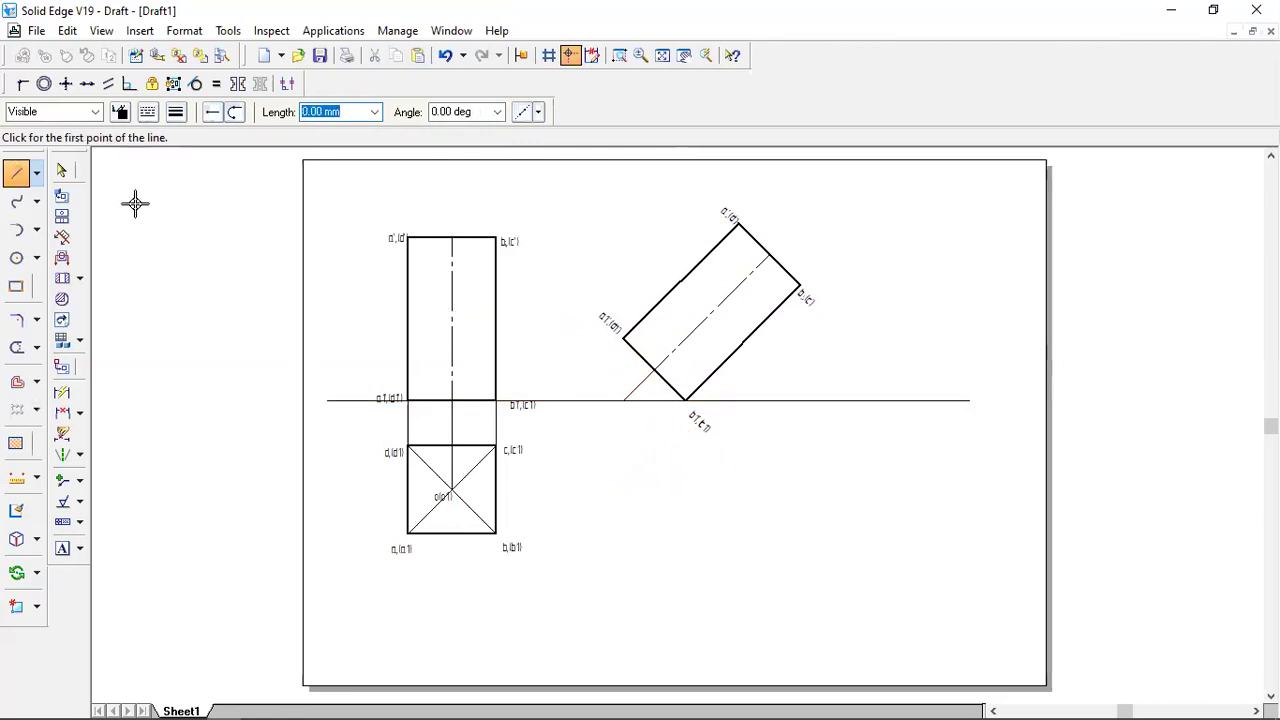
left_click(79, 414)
left_click(152, 437)
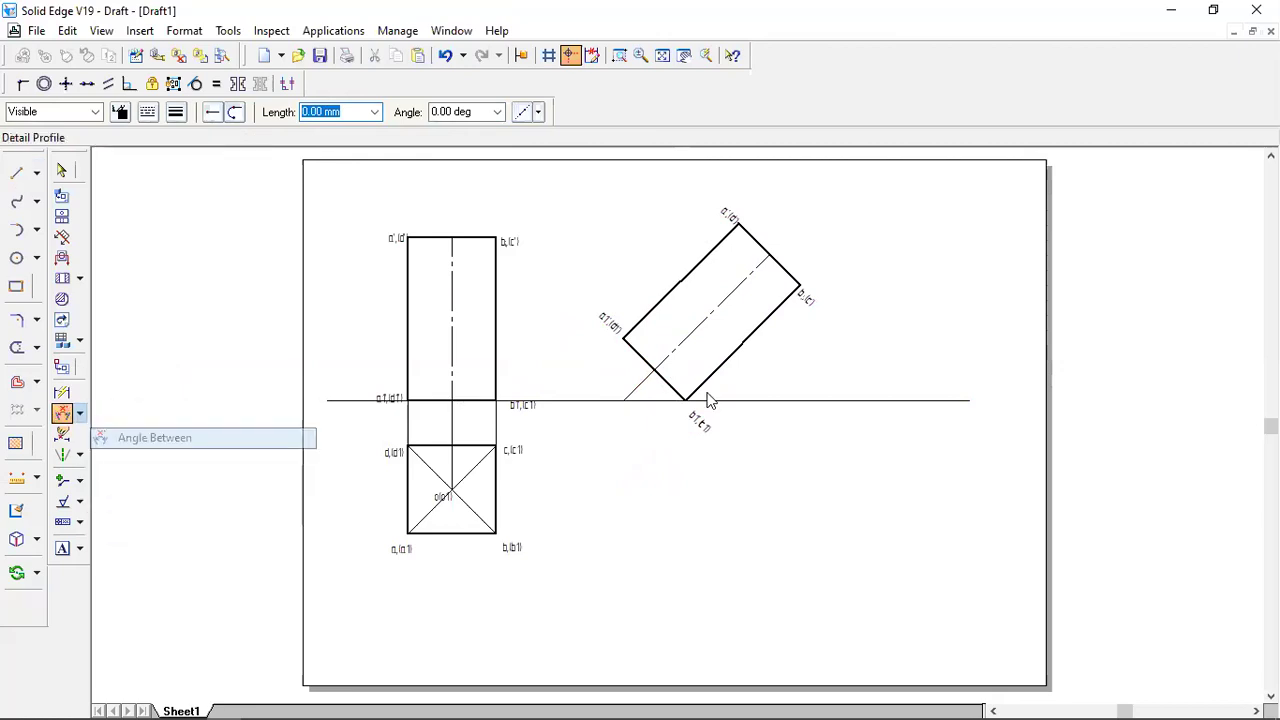
left_click(637, 384)
left_click(641, 396)
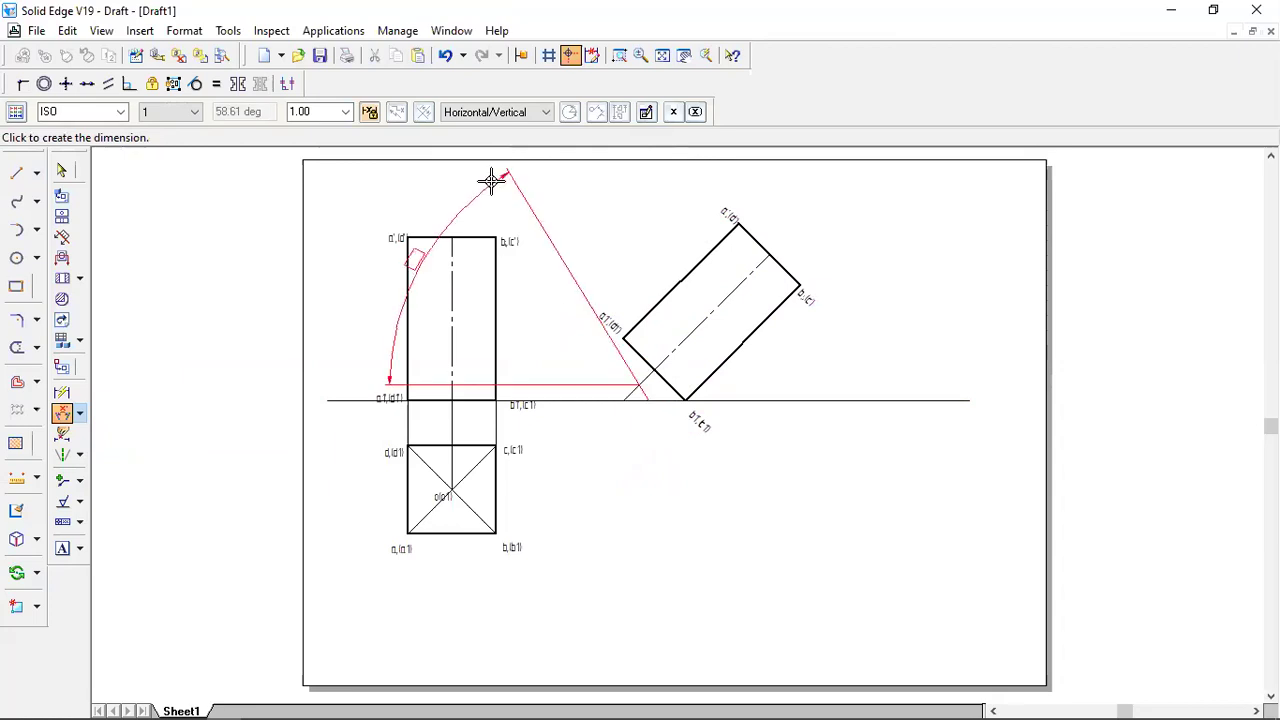
left_click(619, 55)
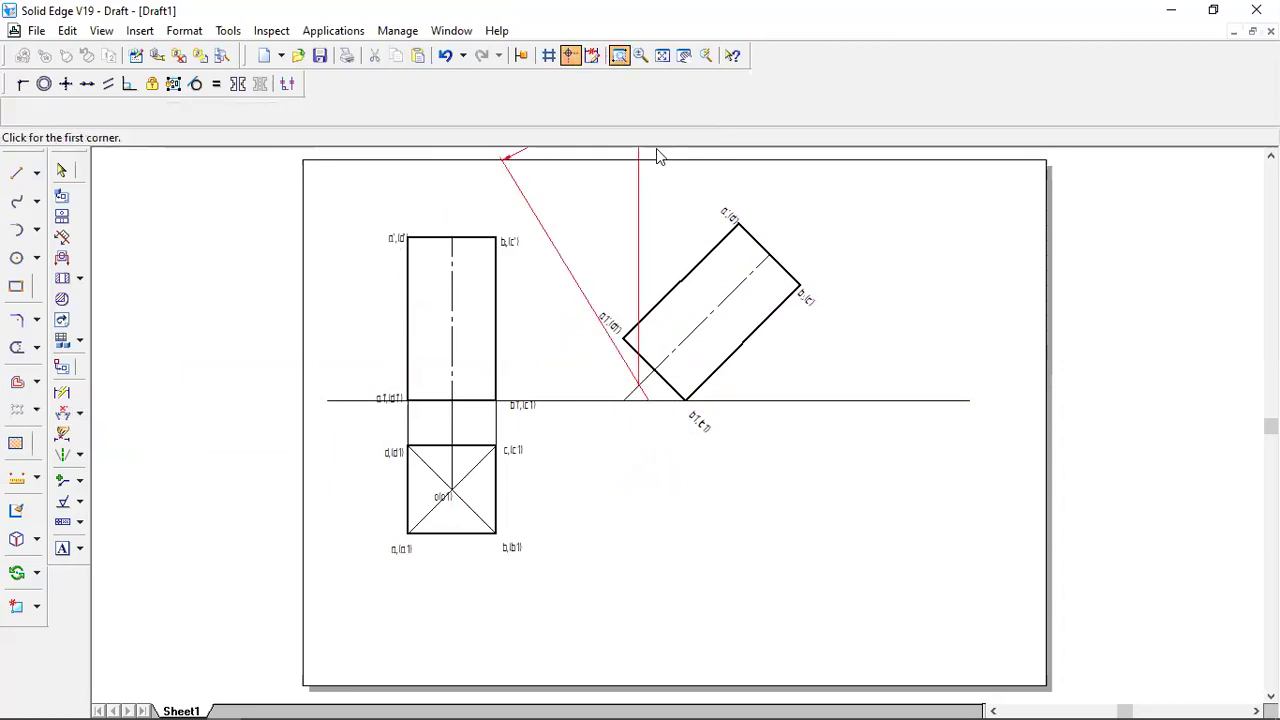
left_click_drag(618, 348, 694, 423)
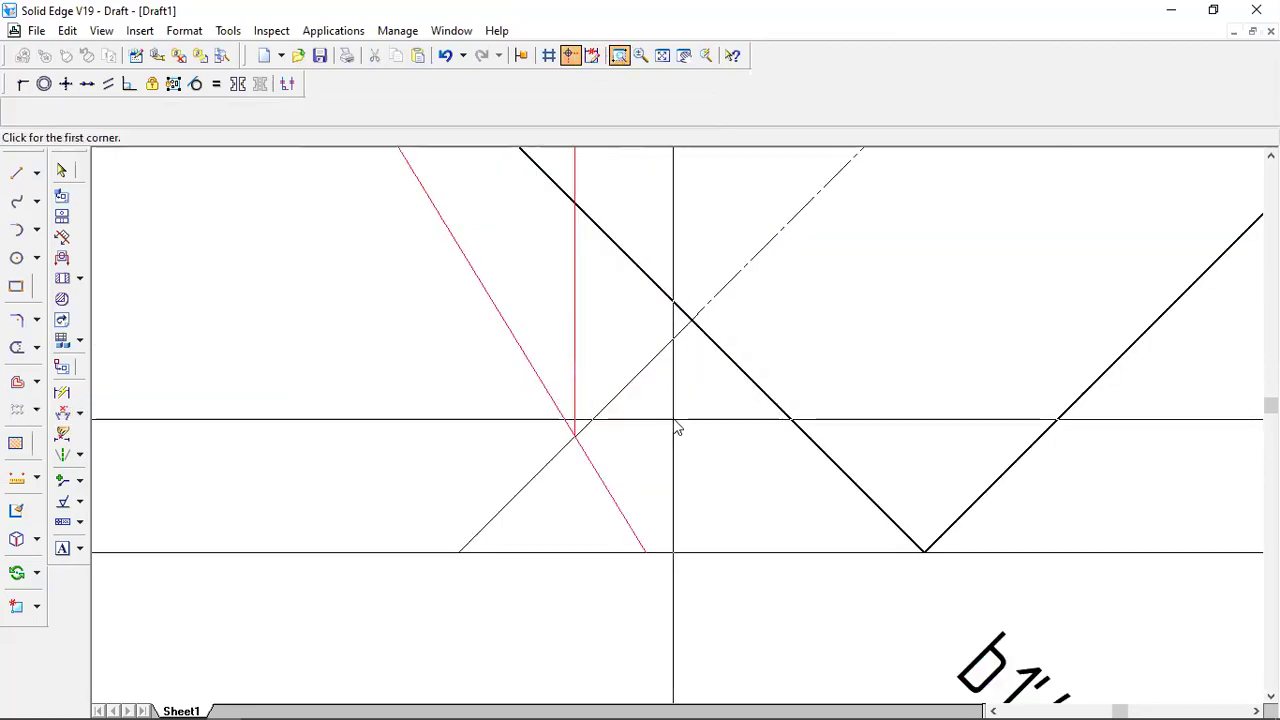
right_click(673, 411)
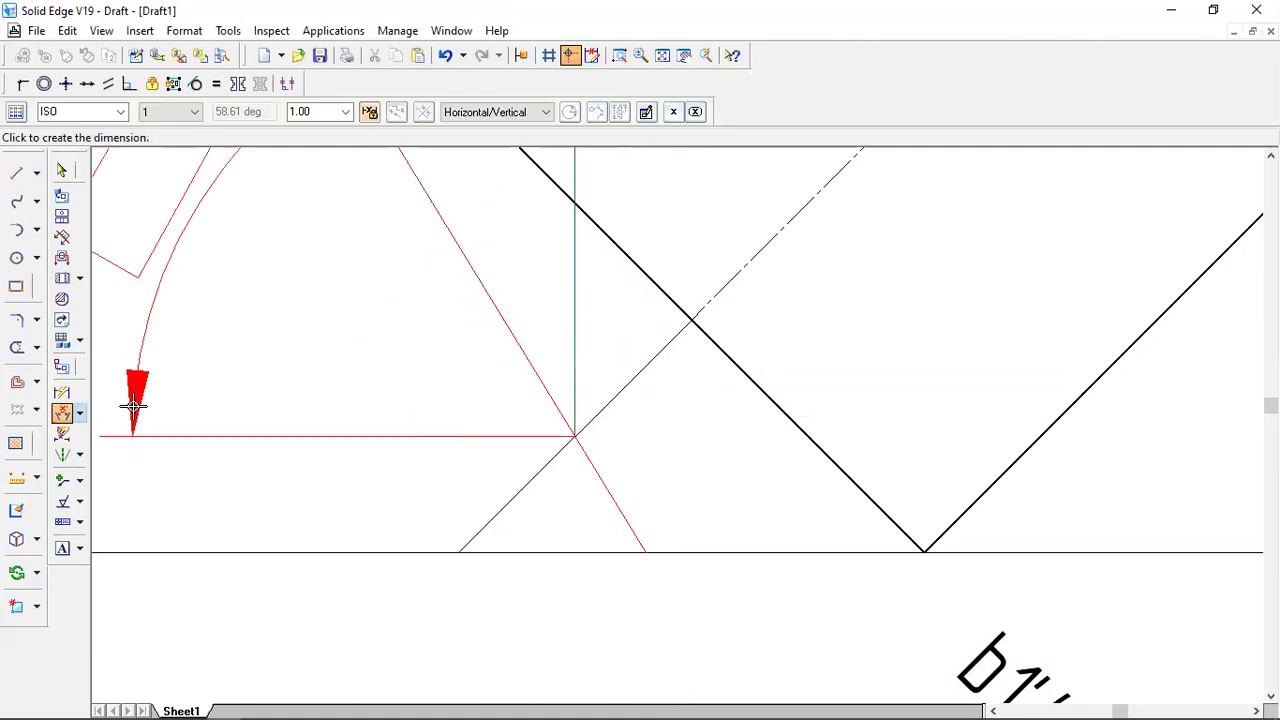
key("Escape")
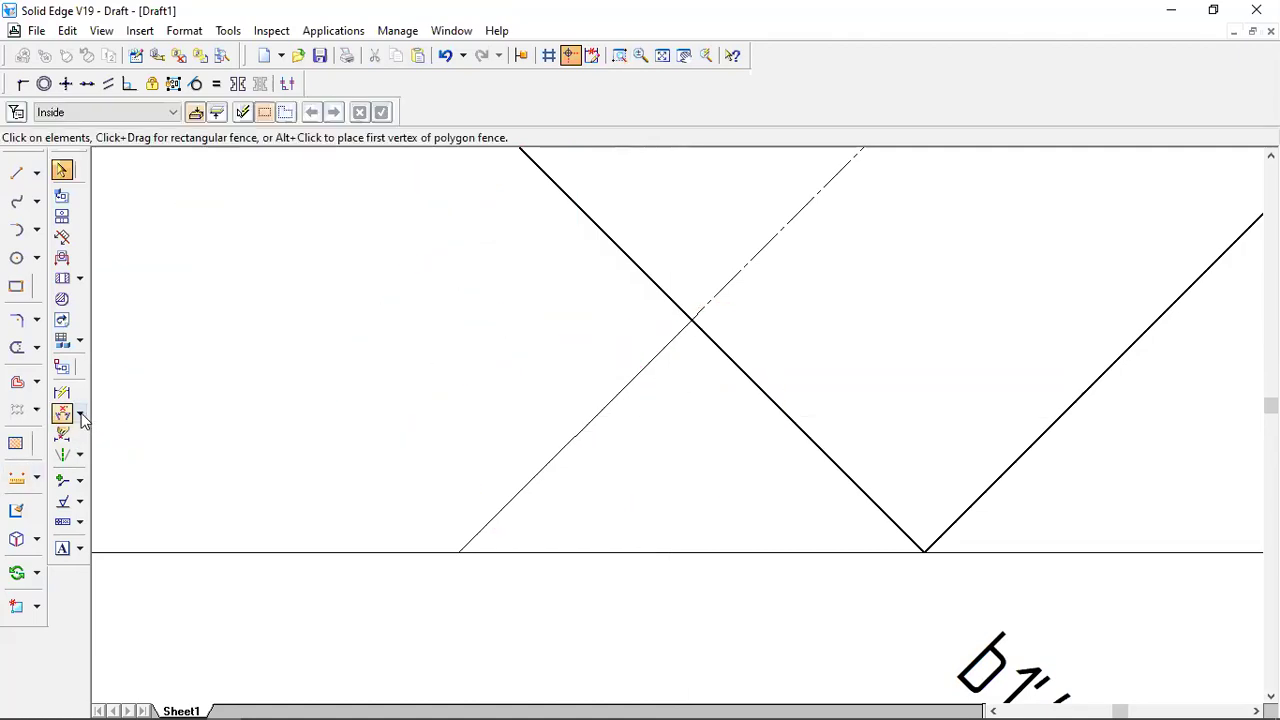
Dimension the angle between the tilted axis's extension line and the reference line, placing the text inside the angle.
left_click(79, 413)
left_click(155, 437)
left_click(557, 452)
left_click(609, 551)
left_click(616, 500)
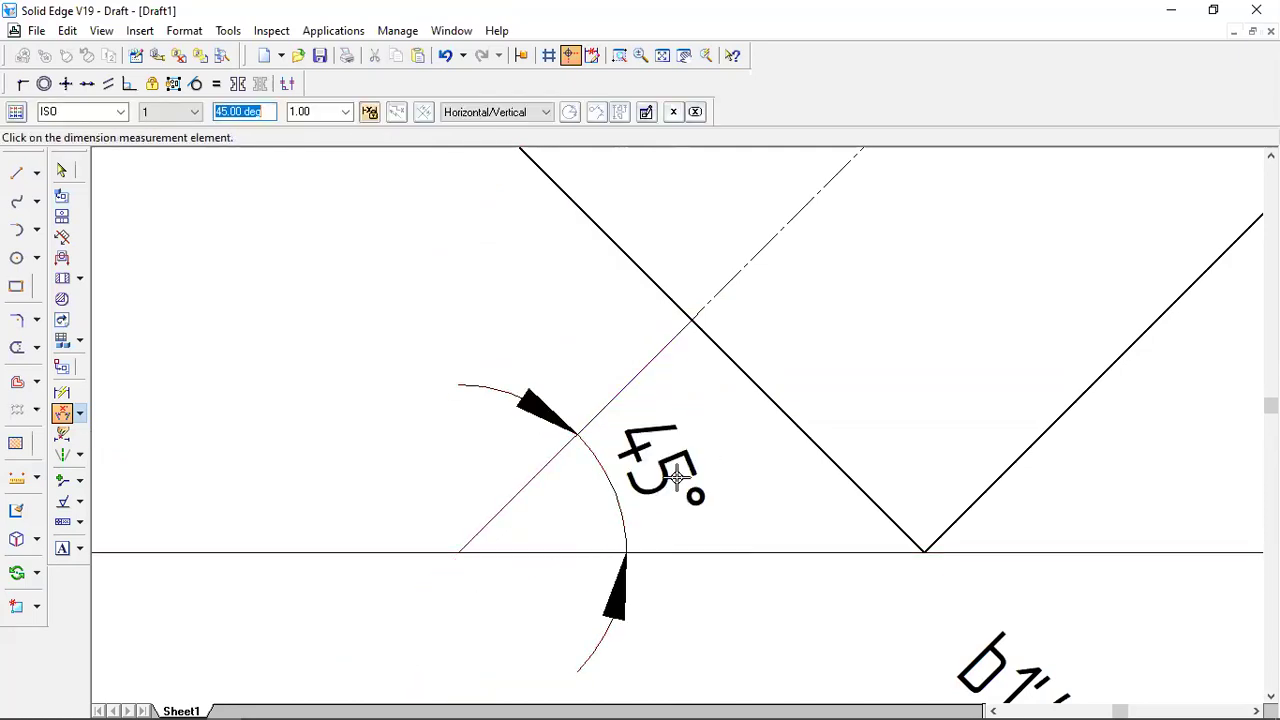
Draw vertical projectors from the tilted view's two base corners down to the level of the first top view's lower edge.
left_click(662, 56)
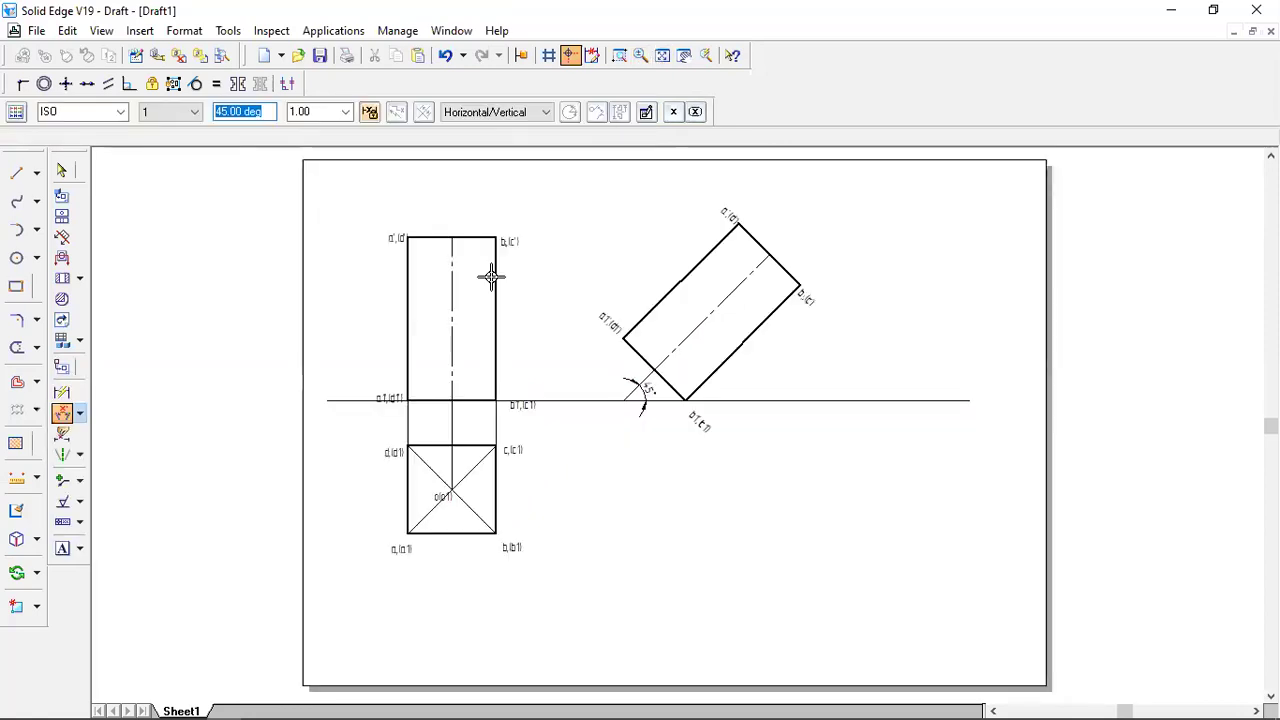
left_click(62, 171)
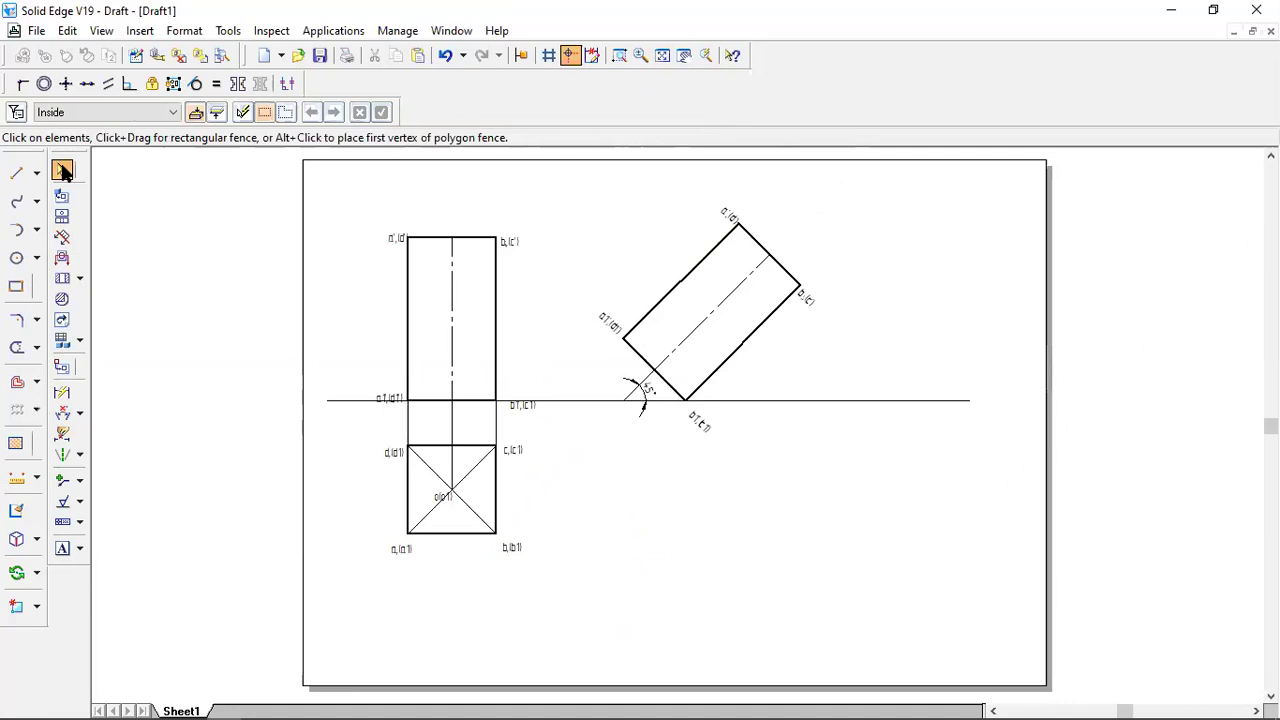
left_click(24, 172)
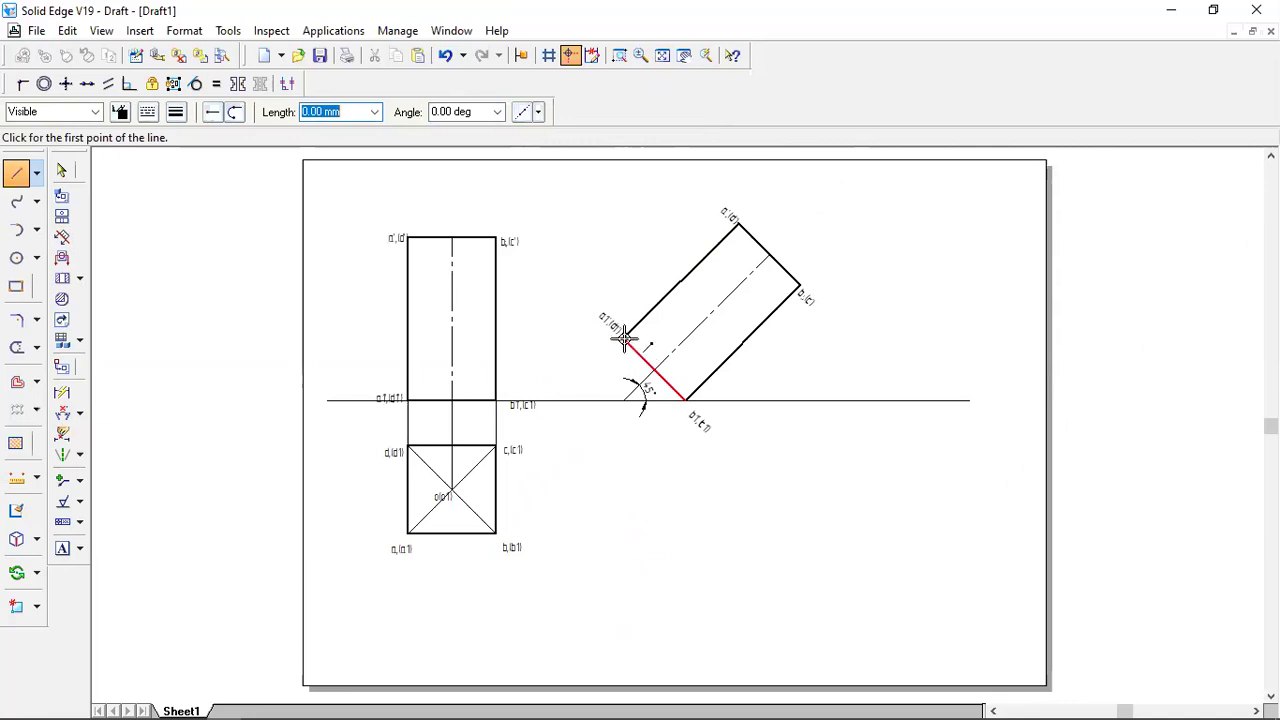
left_click(622, 337)
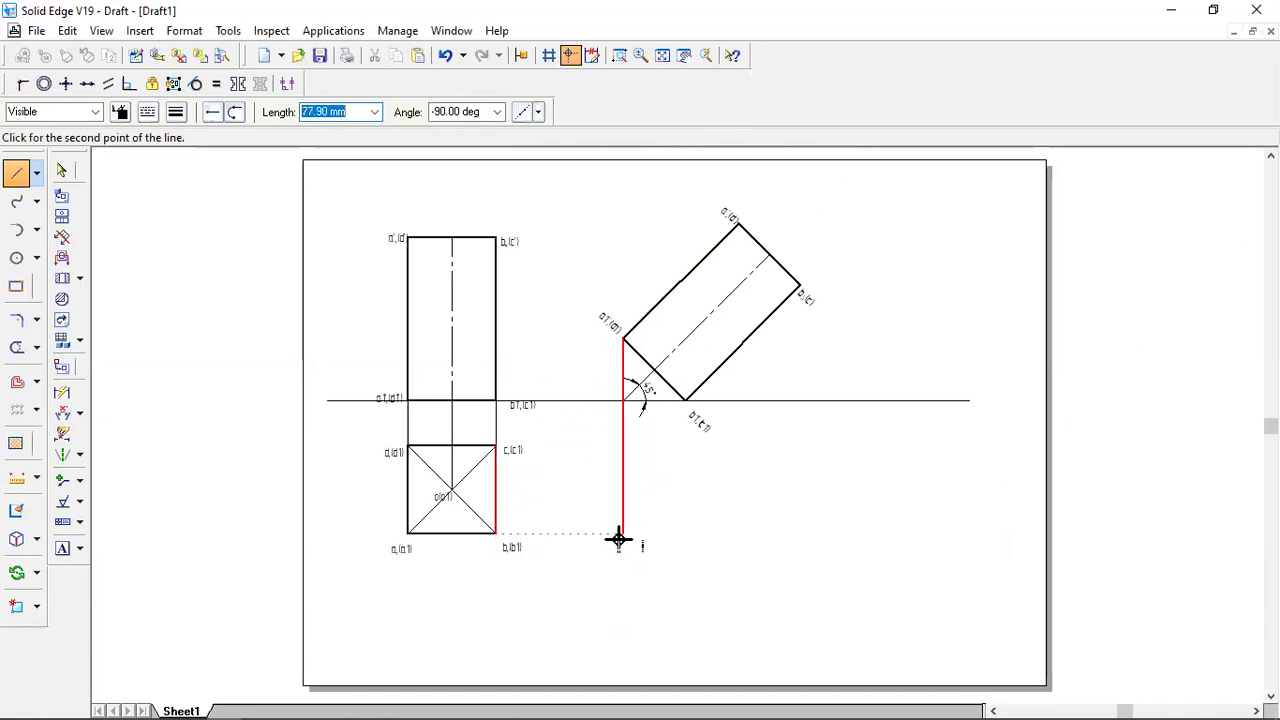
left_click(618, 536)
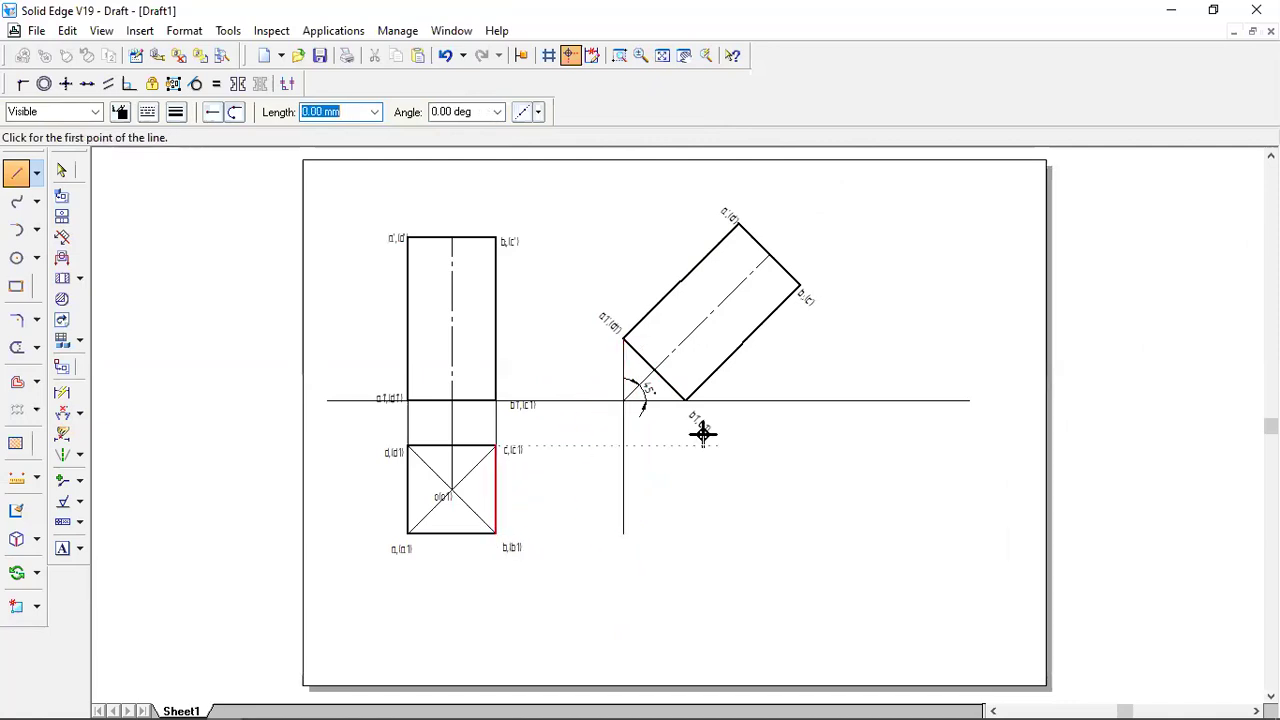
left_click(685, 399)
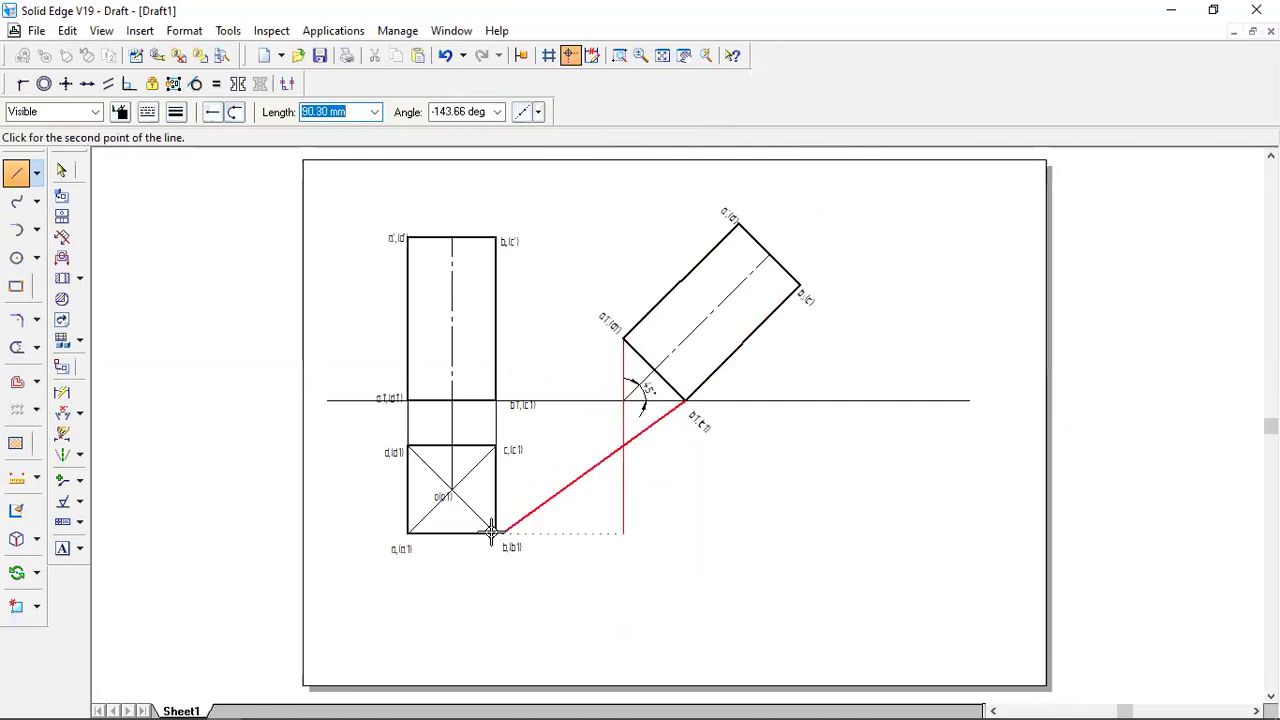
left_click(680, 537)
right_click(680, 537)
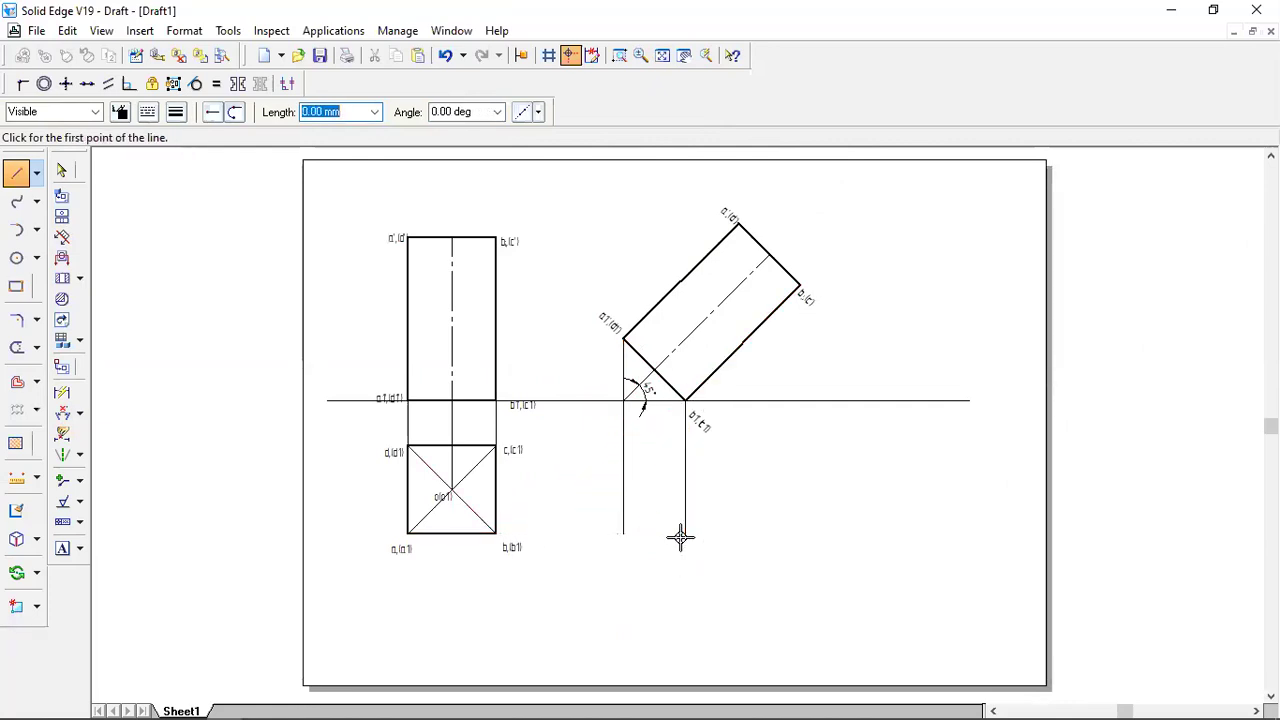
Draw vertical projectors from the tilted view's two upper-end corners down to the same level as the base projectors.
left_click(737, 223)
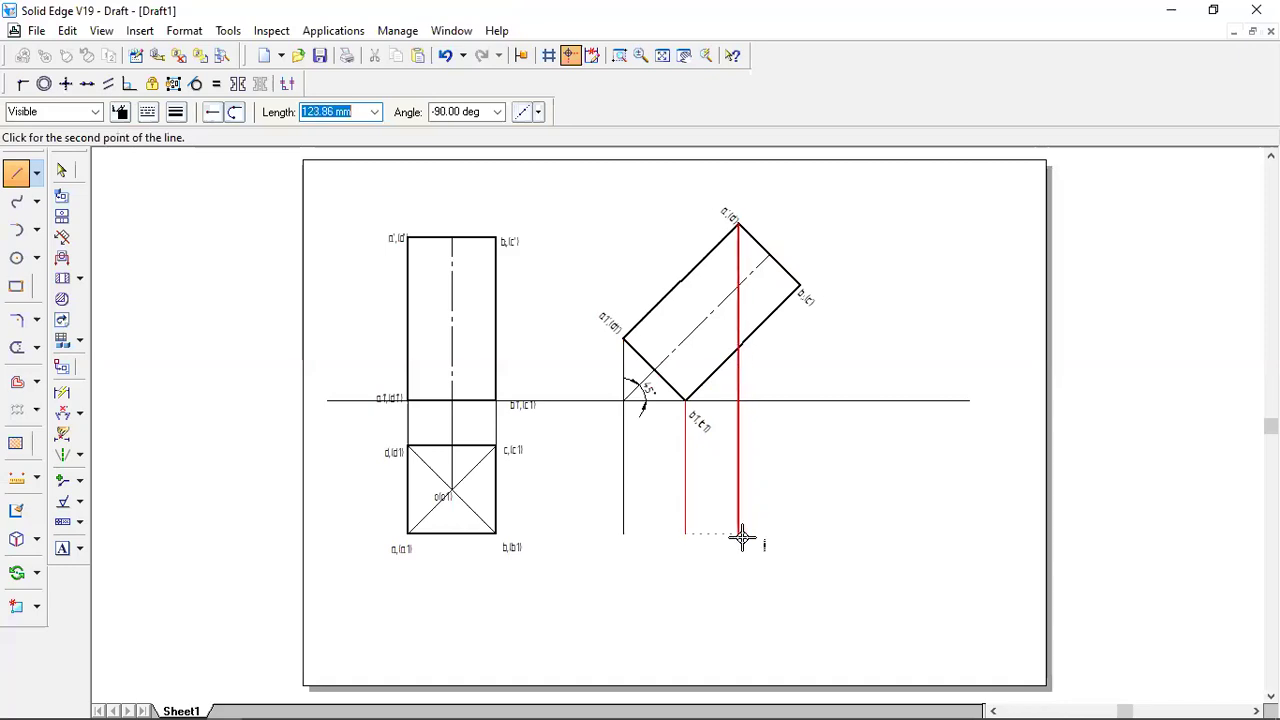
left_click(740, 535)
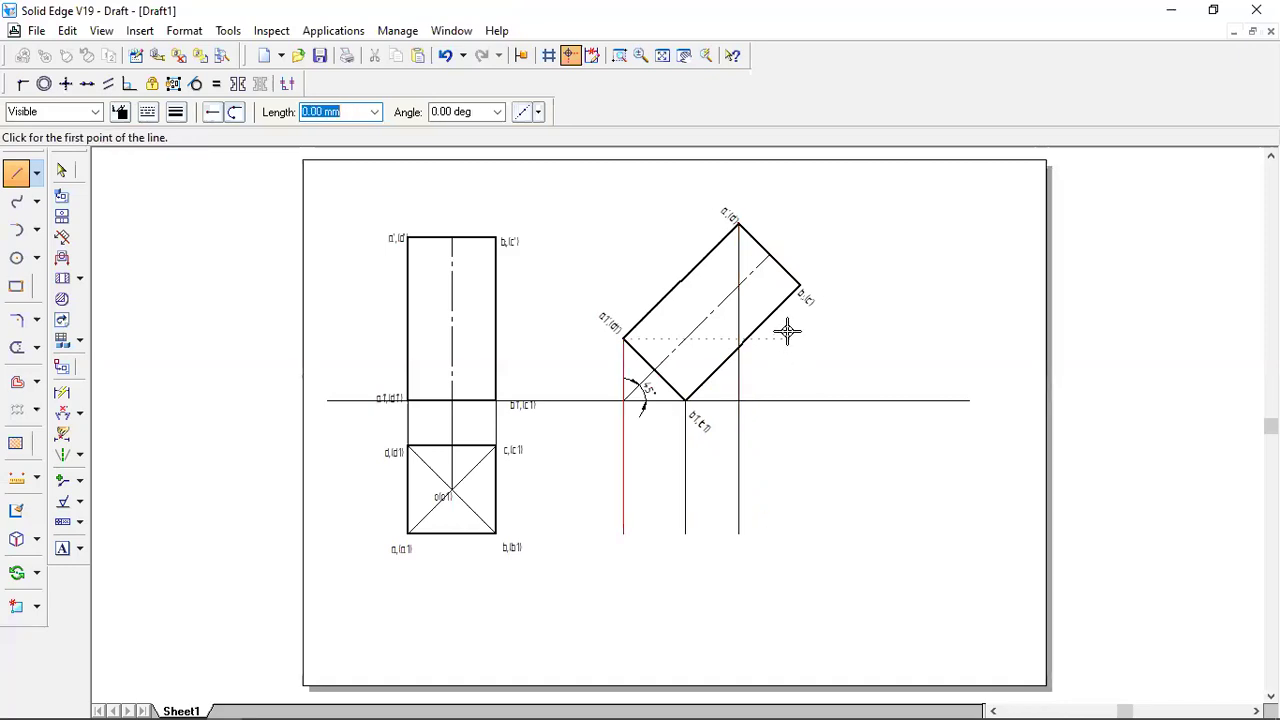
left_click(798, 287)
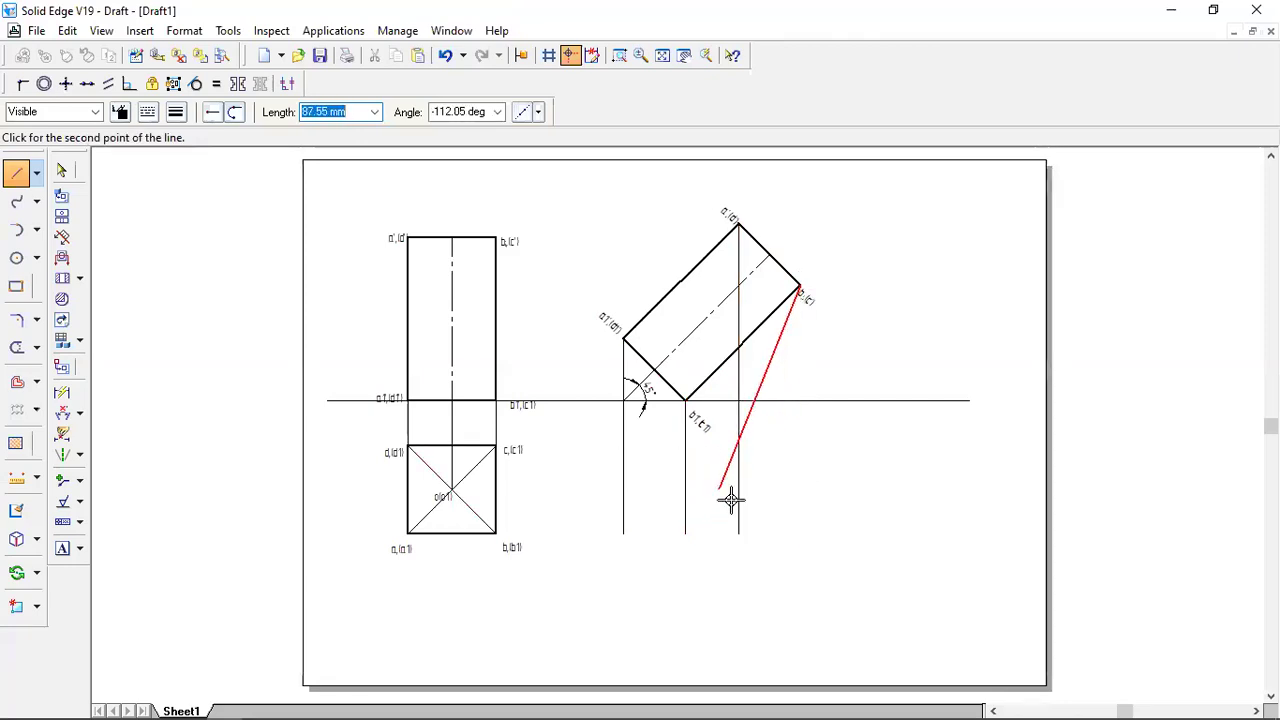
left_click(797, 532)
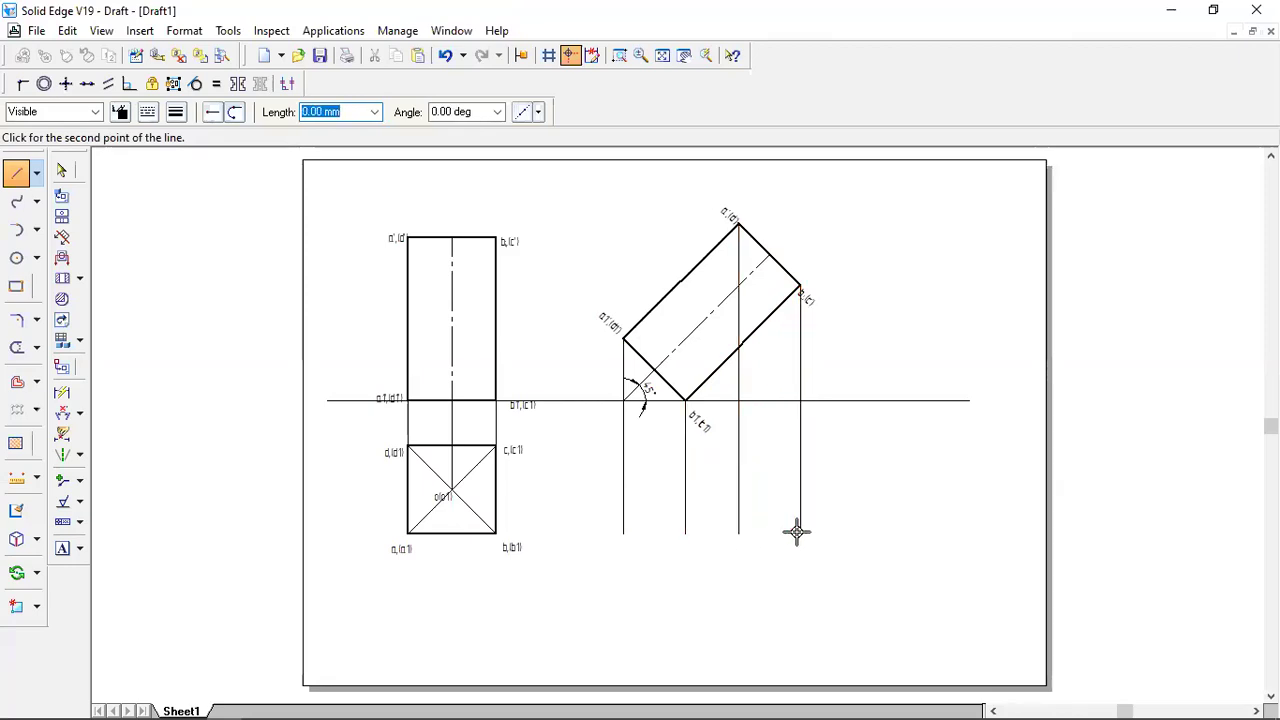
right_click(943, 520)
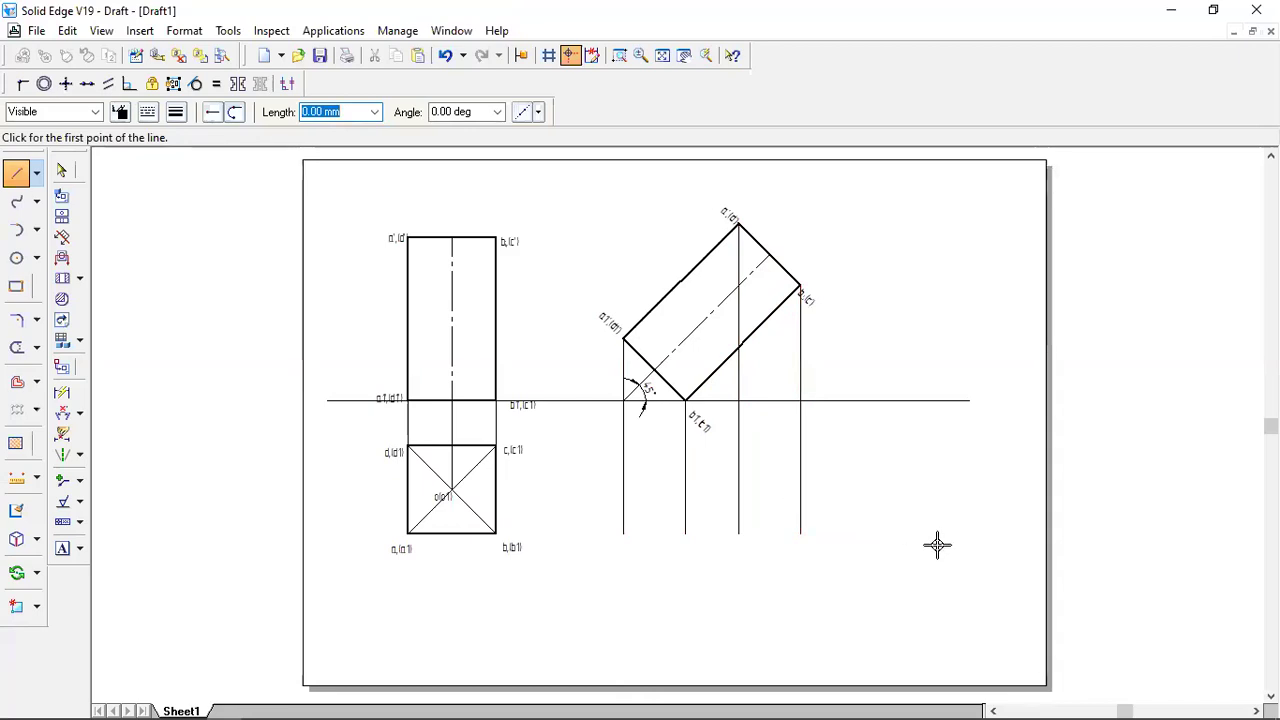
Draw horizontal projectors from corners c and b of the first top view across to the farthest vertical projector.
left_click(495, 445)
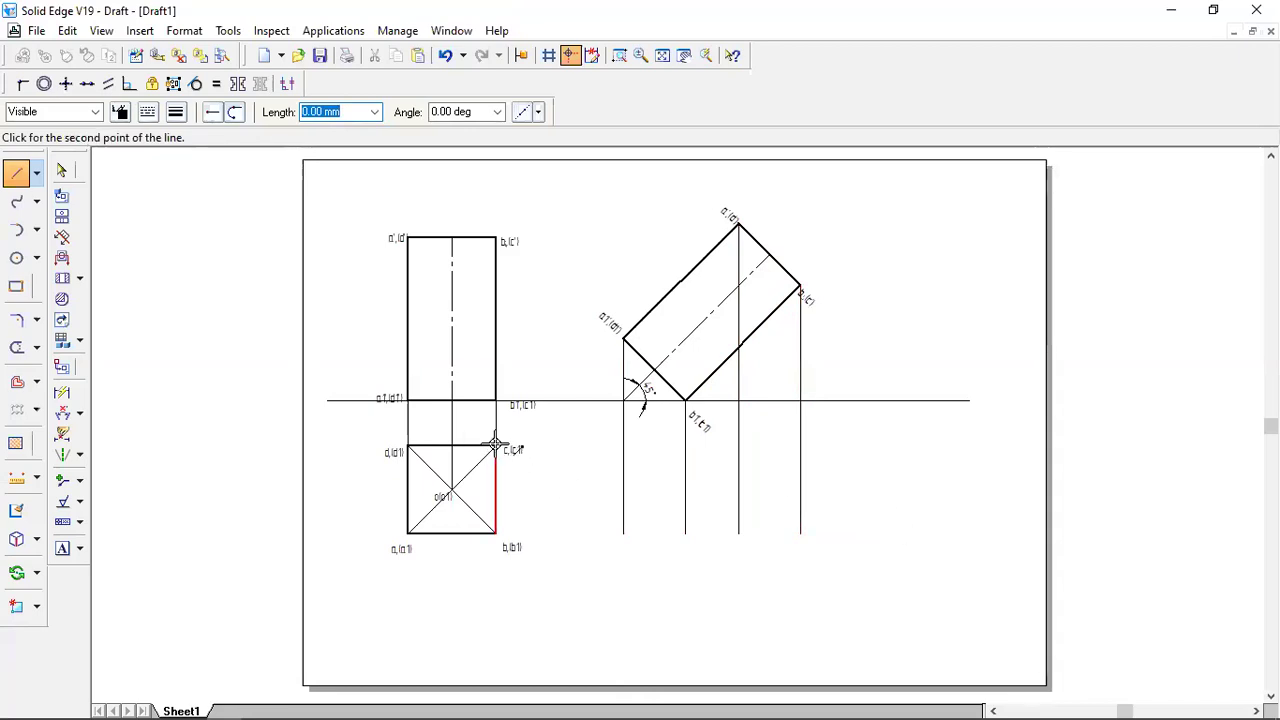
right_click(803, 445)
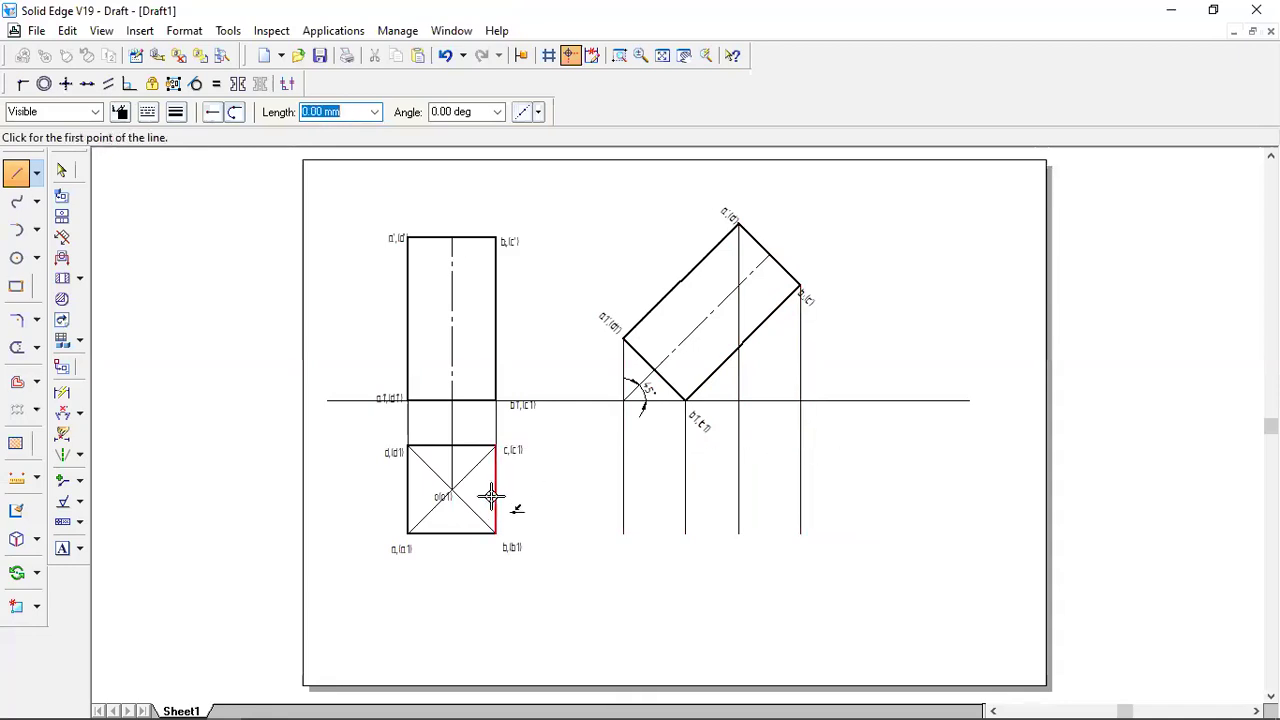
left_click(493, 445)
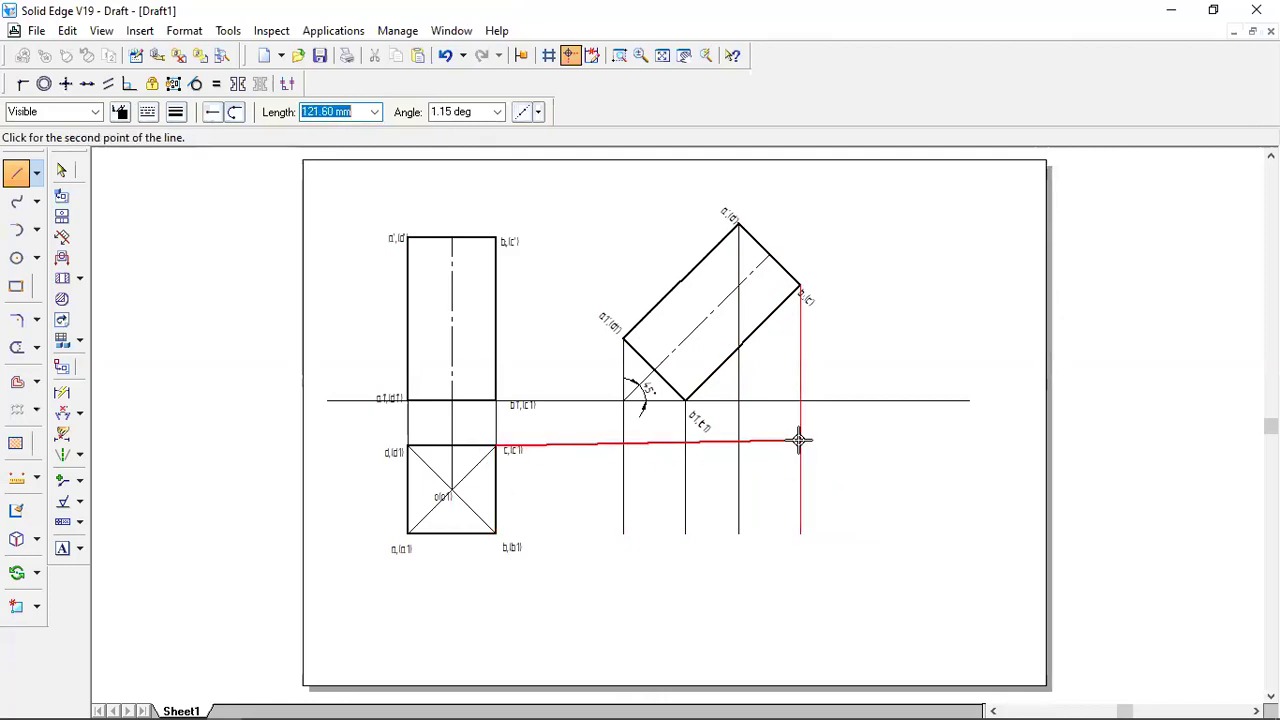
left_click(803, 445)
right_click(806, 444)
left_click(495, 533)
left_click(800, 533)
right_click(800, 531)
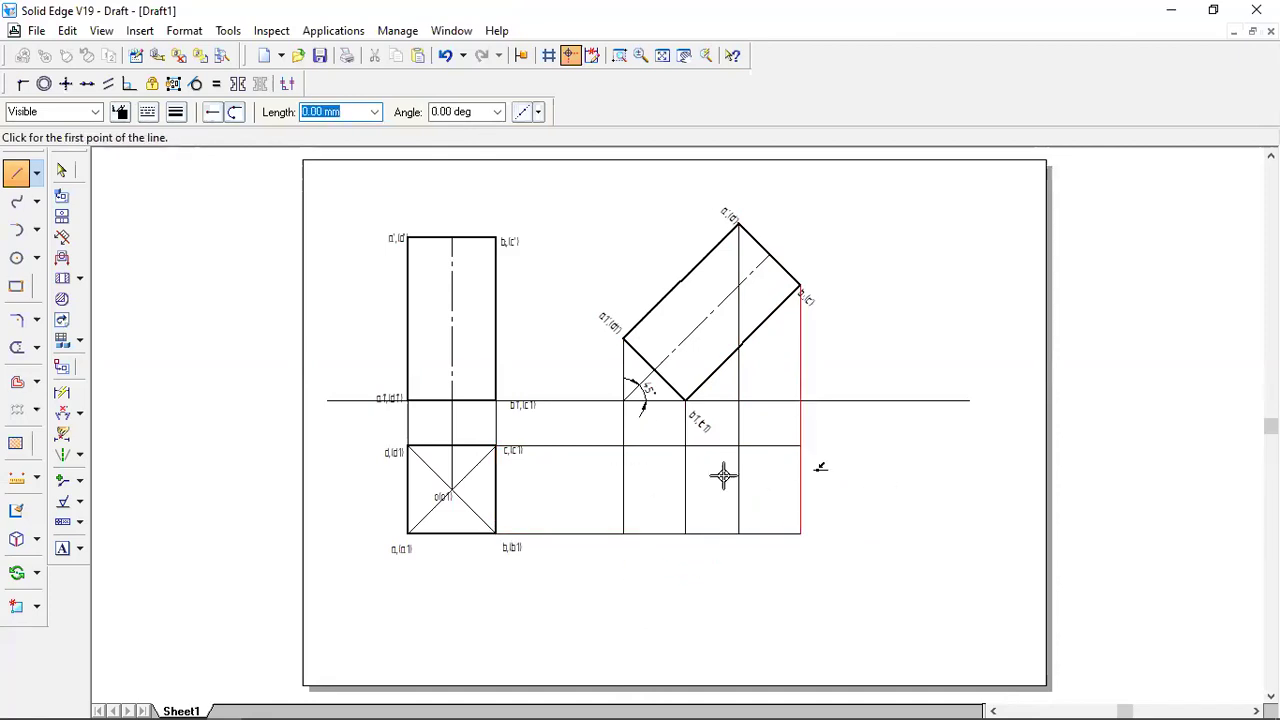
left_click(63, 171)
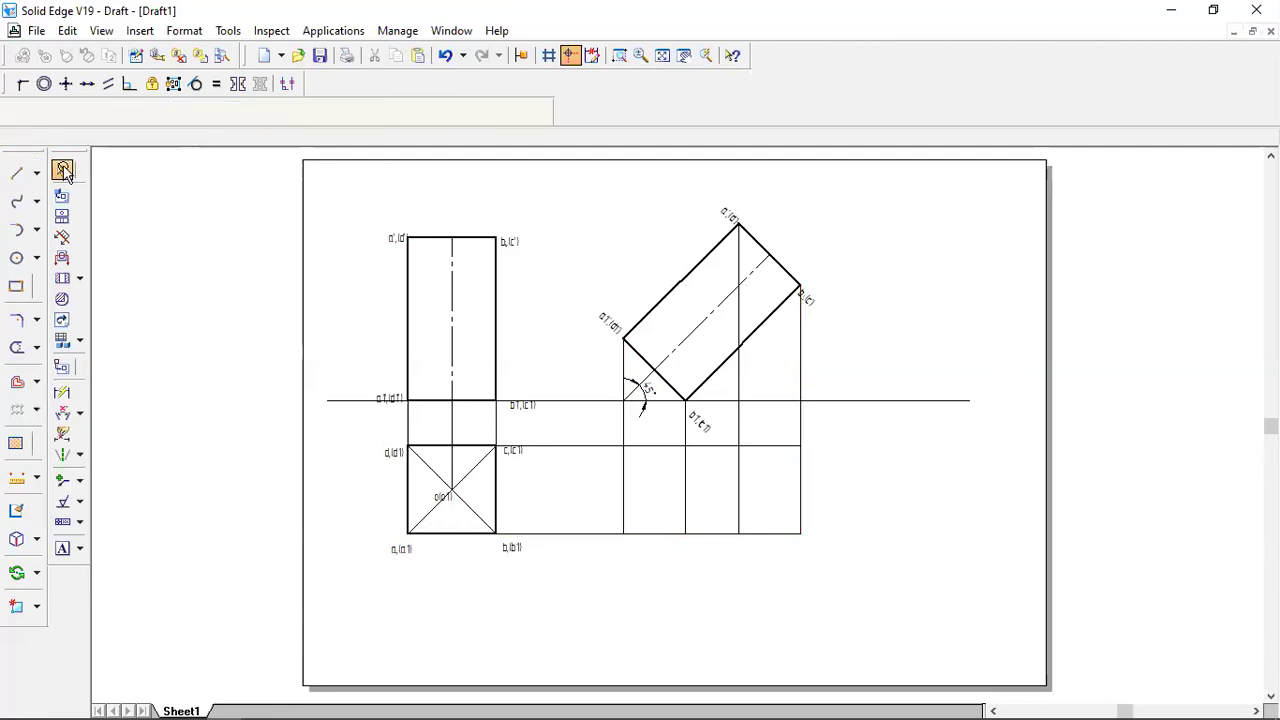
Label the base-end projector intersections of the second top view a1, d1, b1 and c1 in 3.50 mm text.
left_click(61, 549)
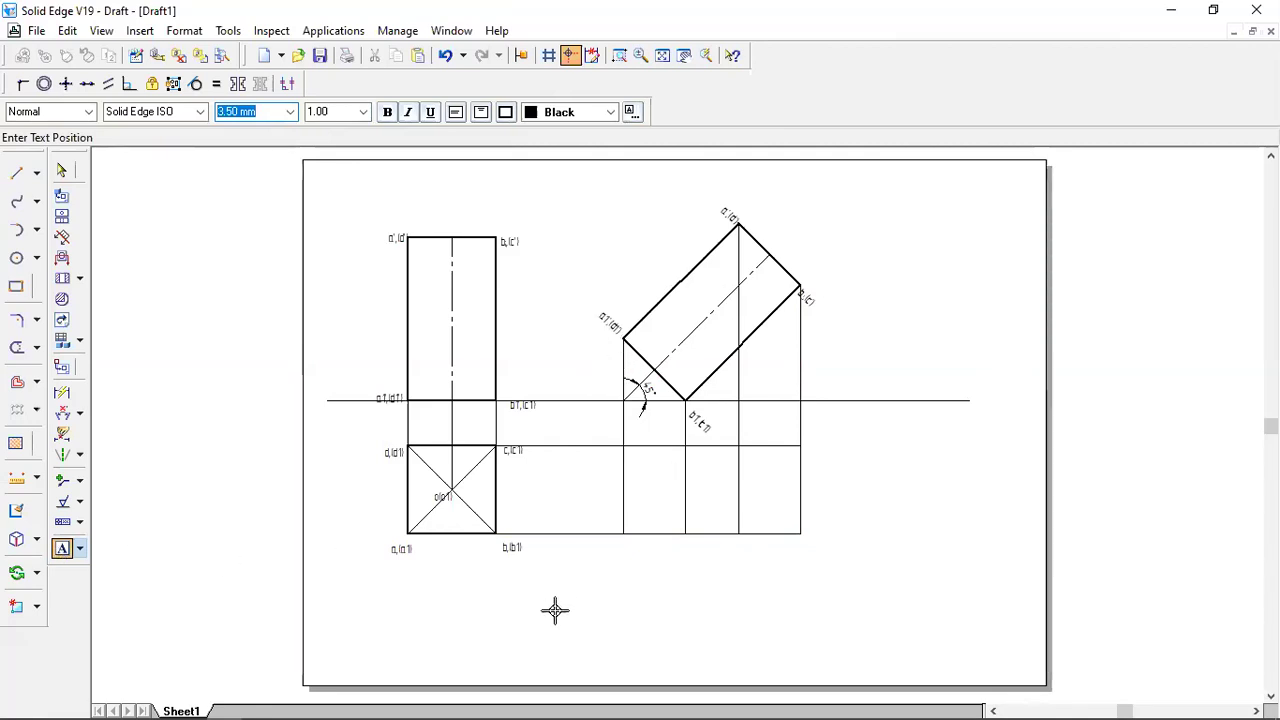
left_click(615, 547)
type("a1")
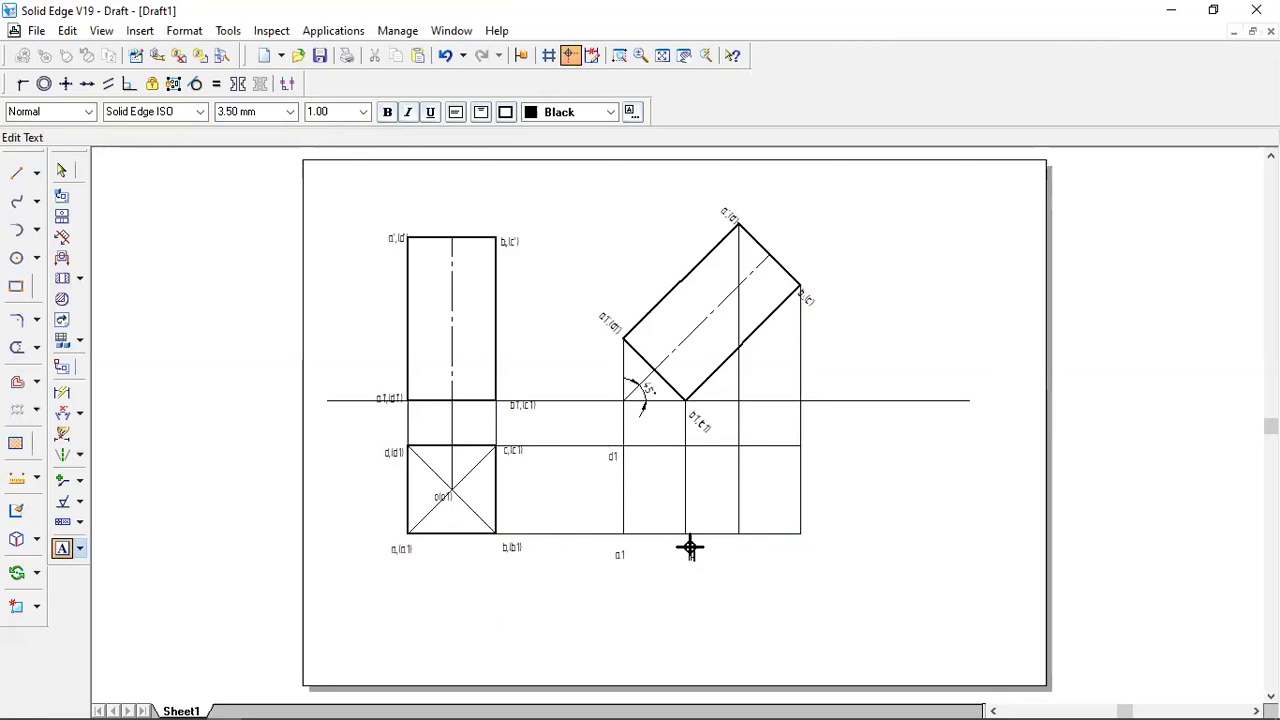
type("b1")
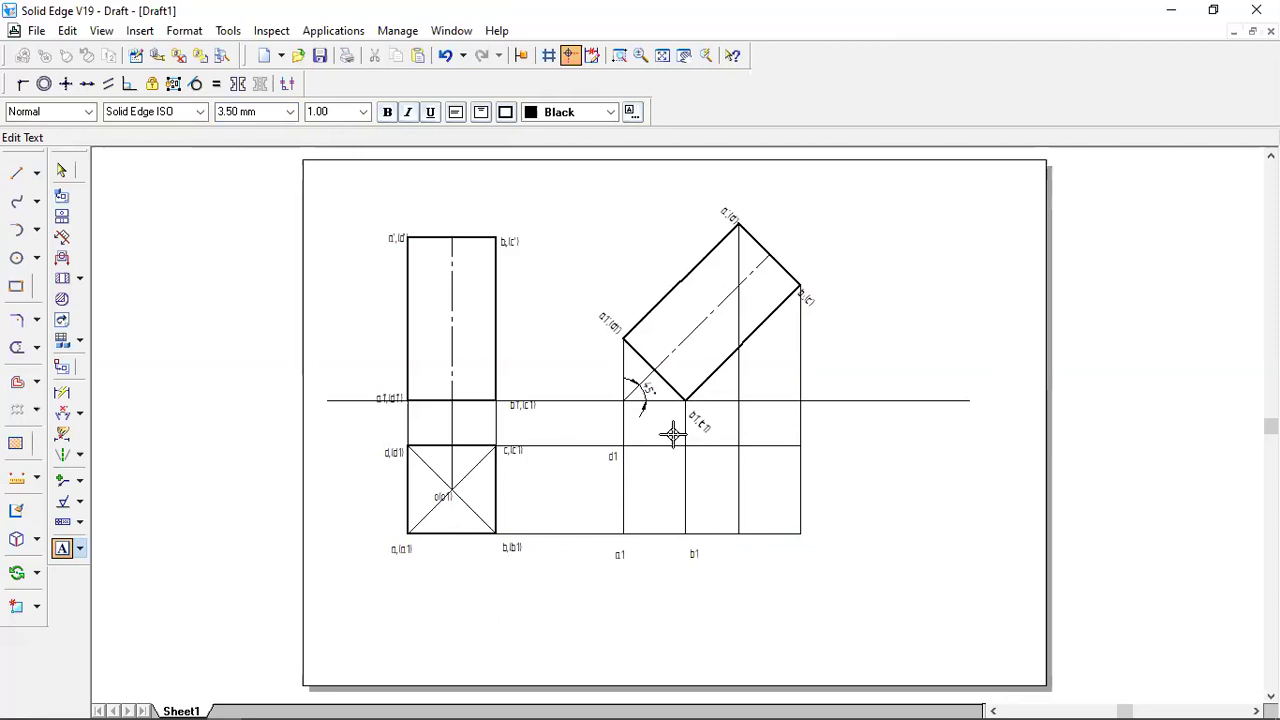
left_click(680, 460)
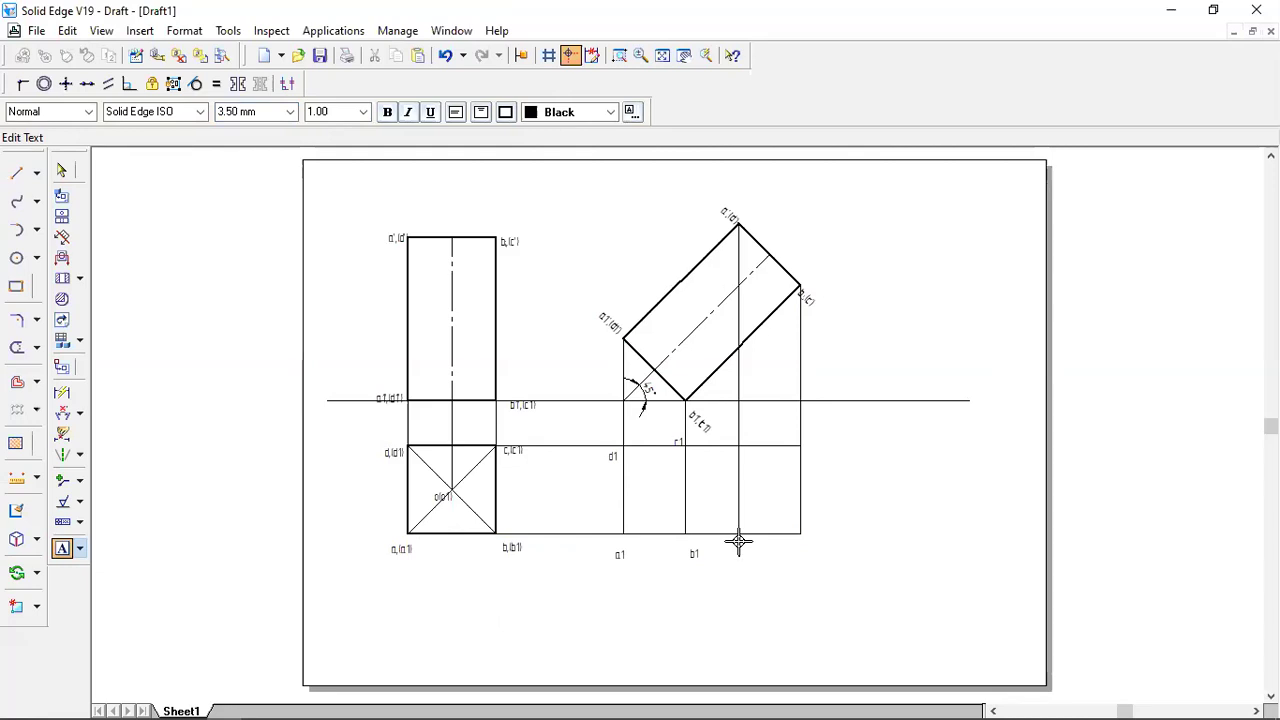
Label the upper-end projector intersections of the second top view a, d, b and c.
left_click(739, 544)
left_click(806, 532)
type("b")
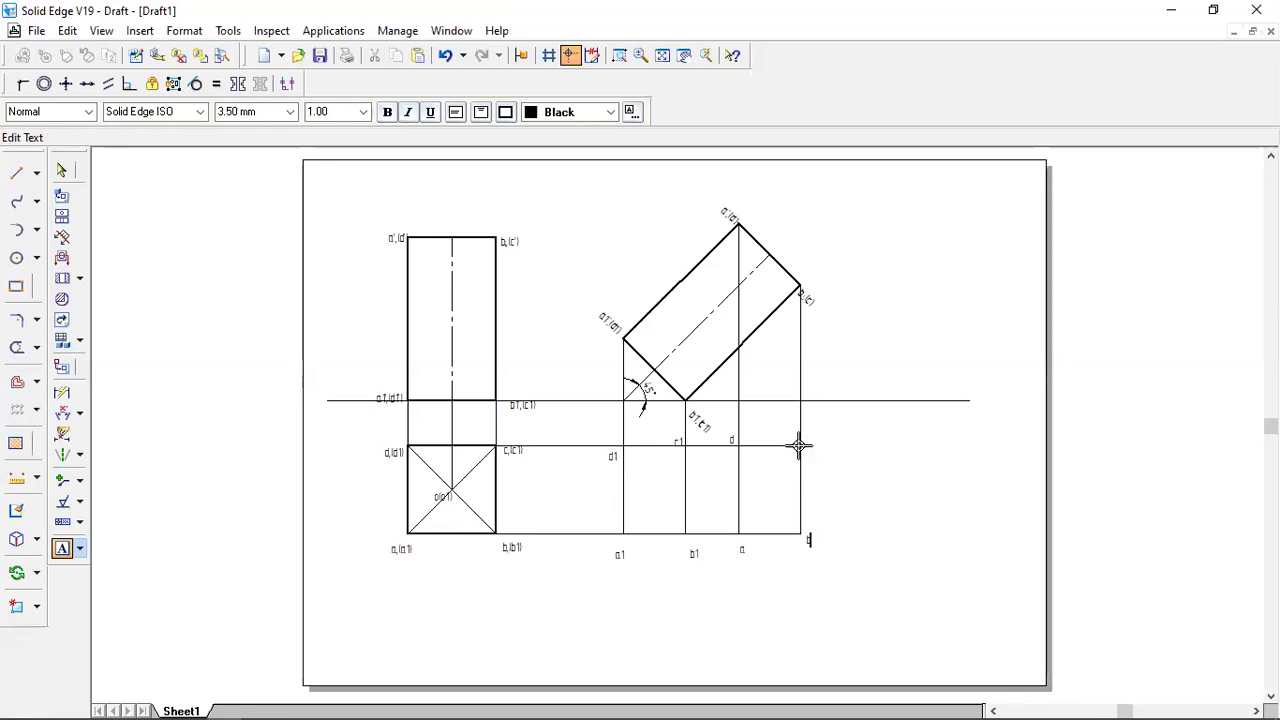
left_click(812, 437)
type("c")
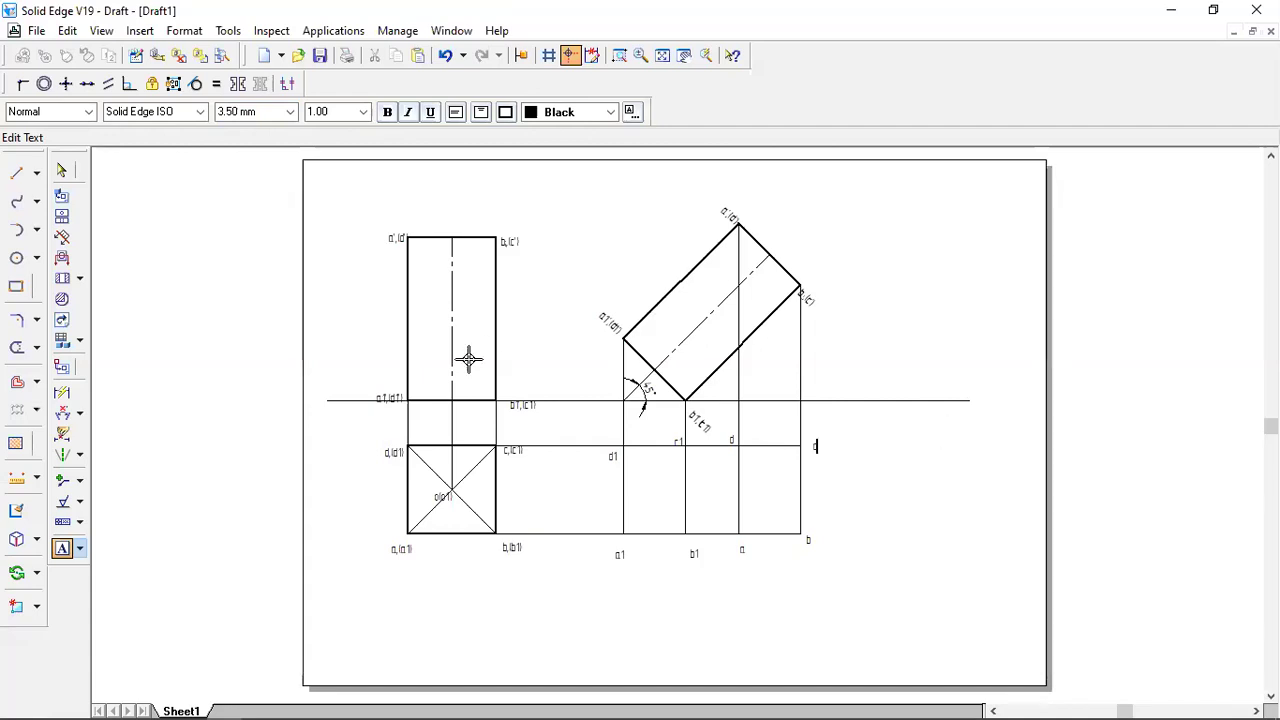
left_click(61, 172)
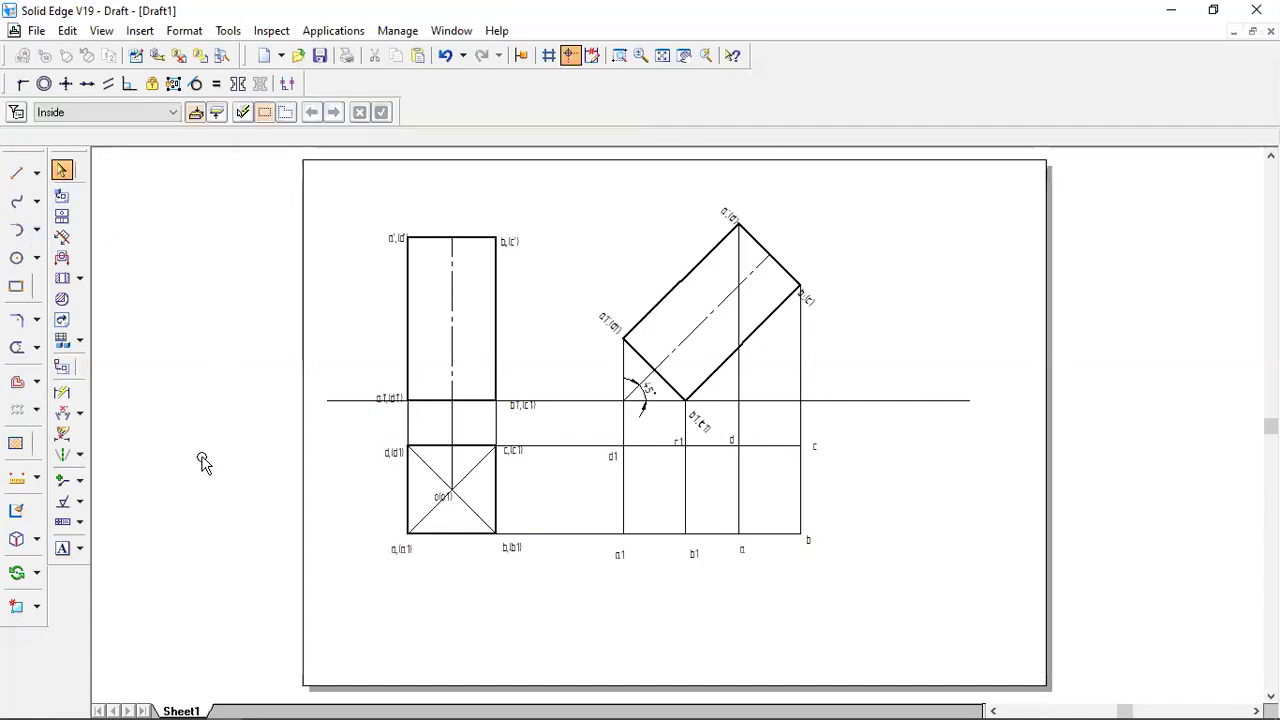
Draw the second top view's rectangular outline through a1, b, c and d1, with 35 mm sides along the end projectors.
left_click(15, 175)
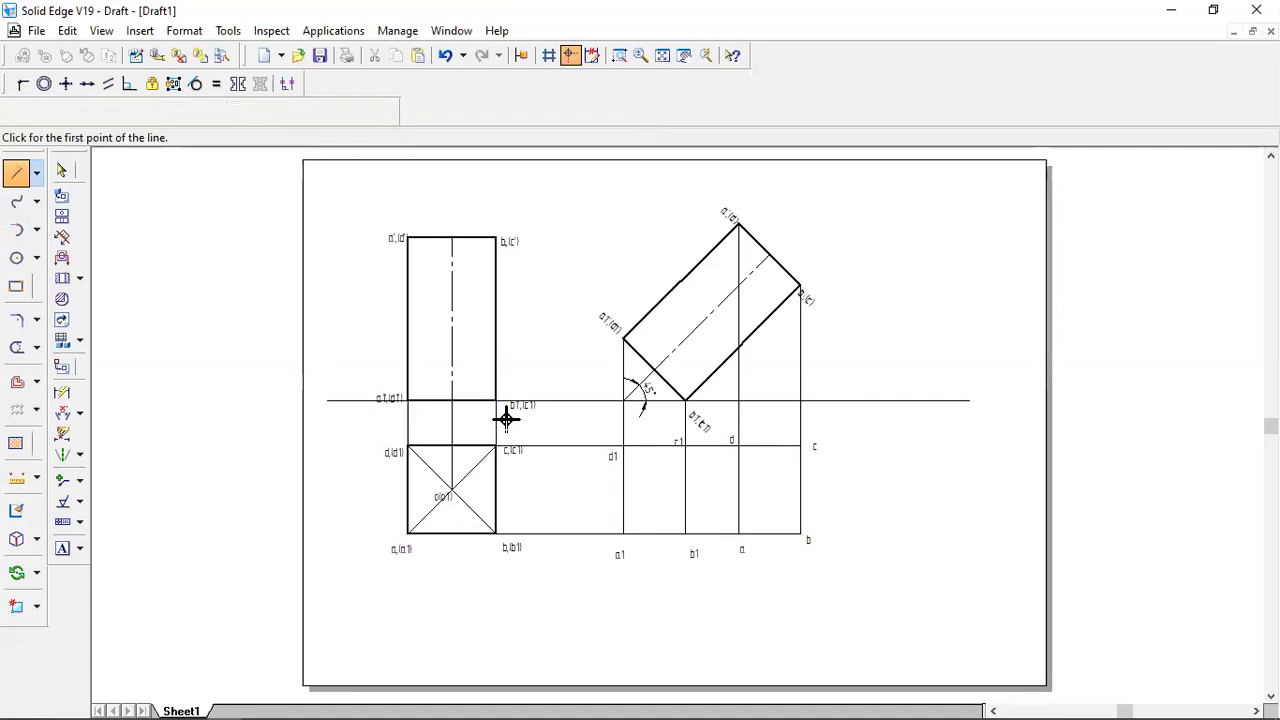
left_click(622, 532)
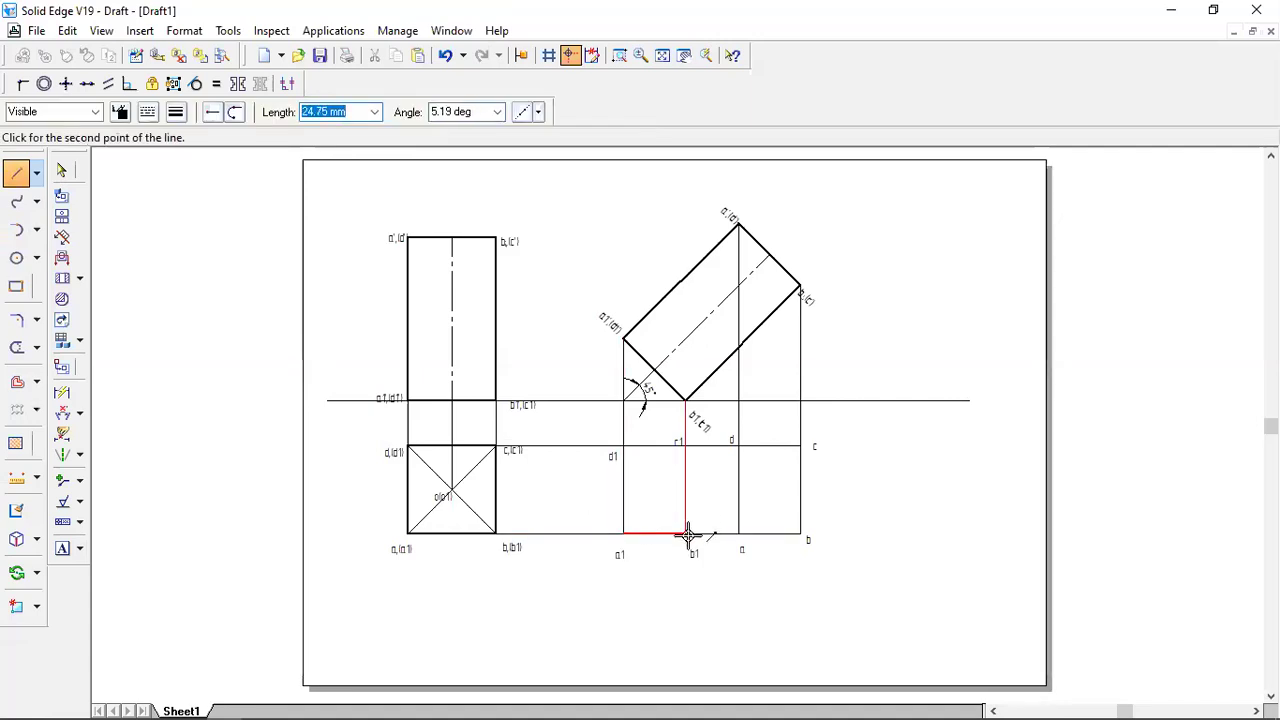
left_click(801, 534)
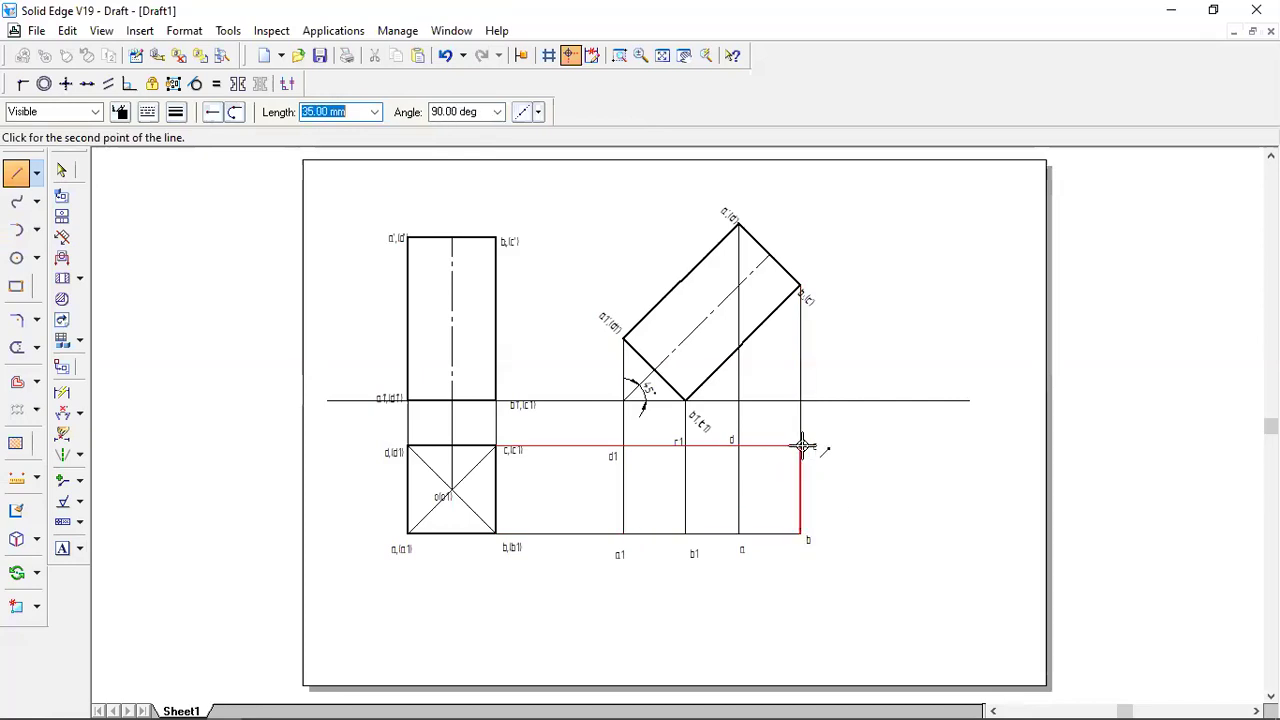
left_click(801, 445)
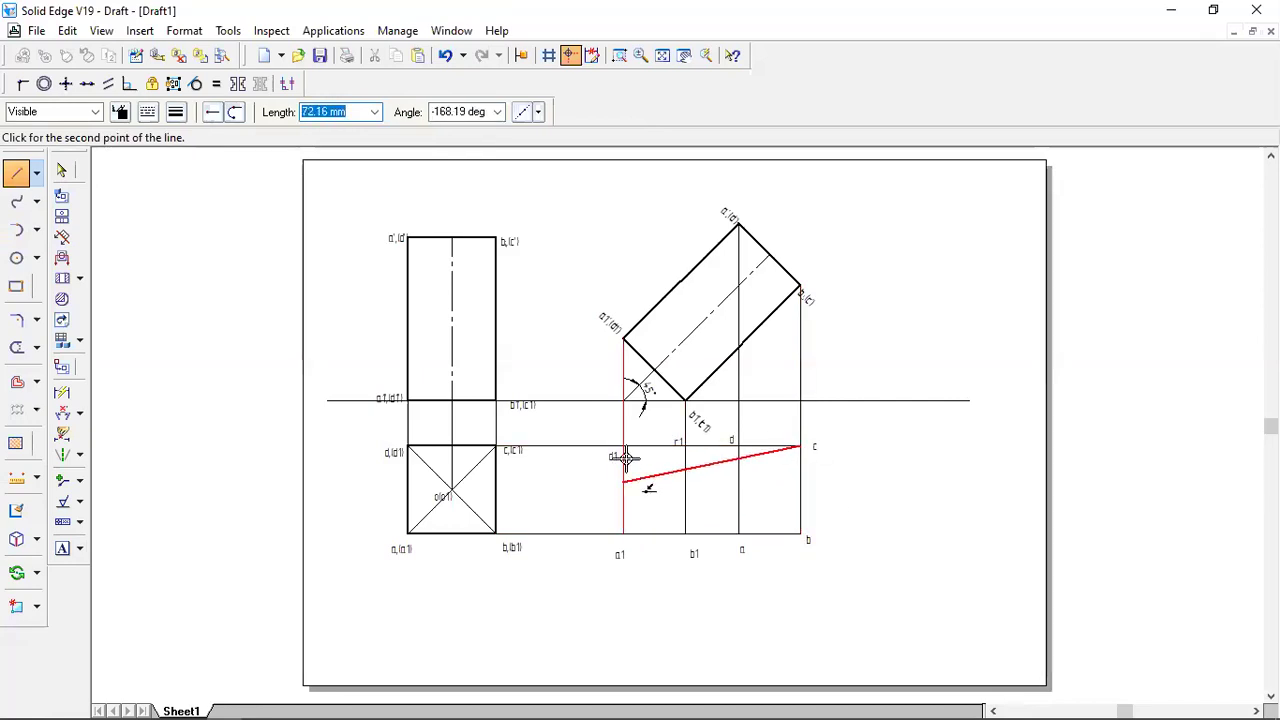
left_click(624, 445)
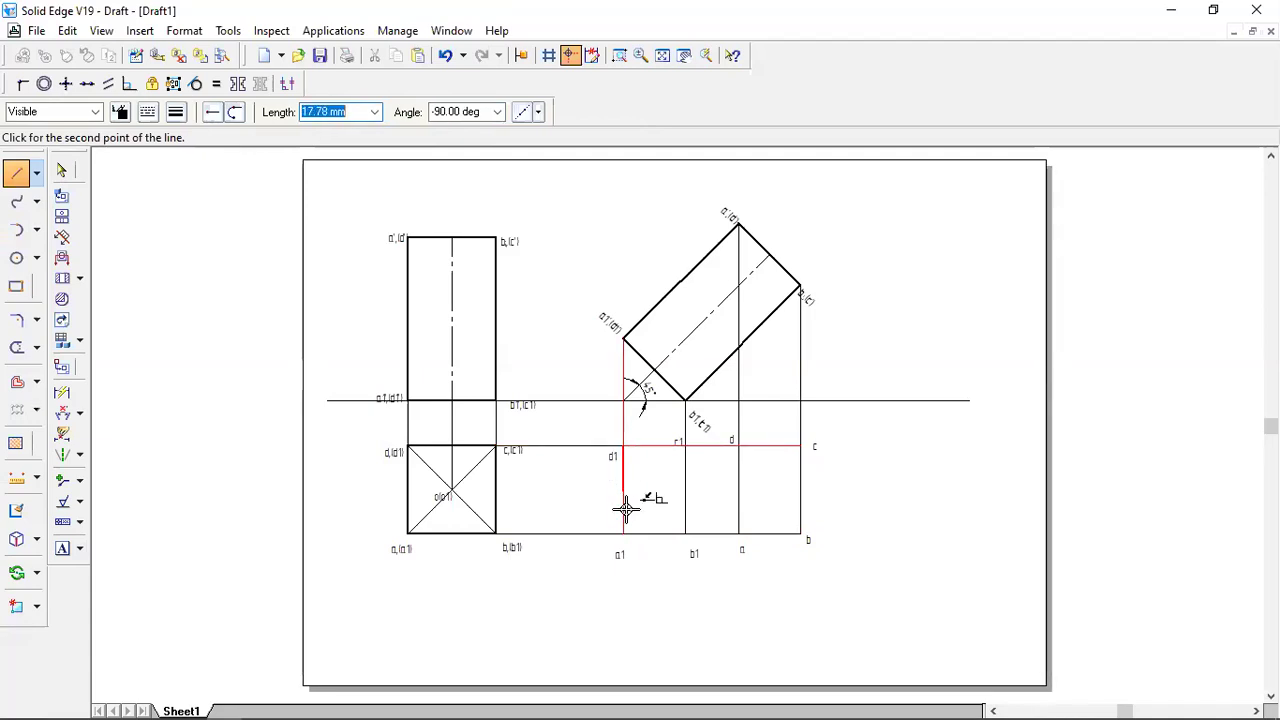
left_click(624, 533)
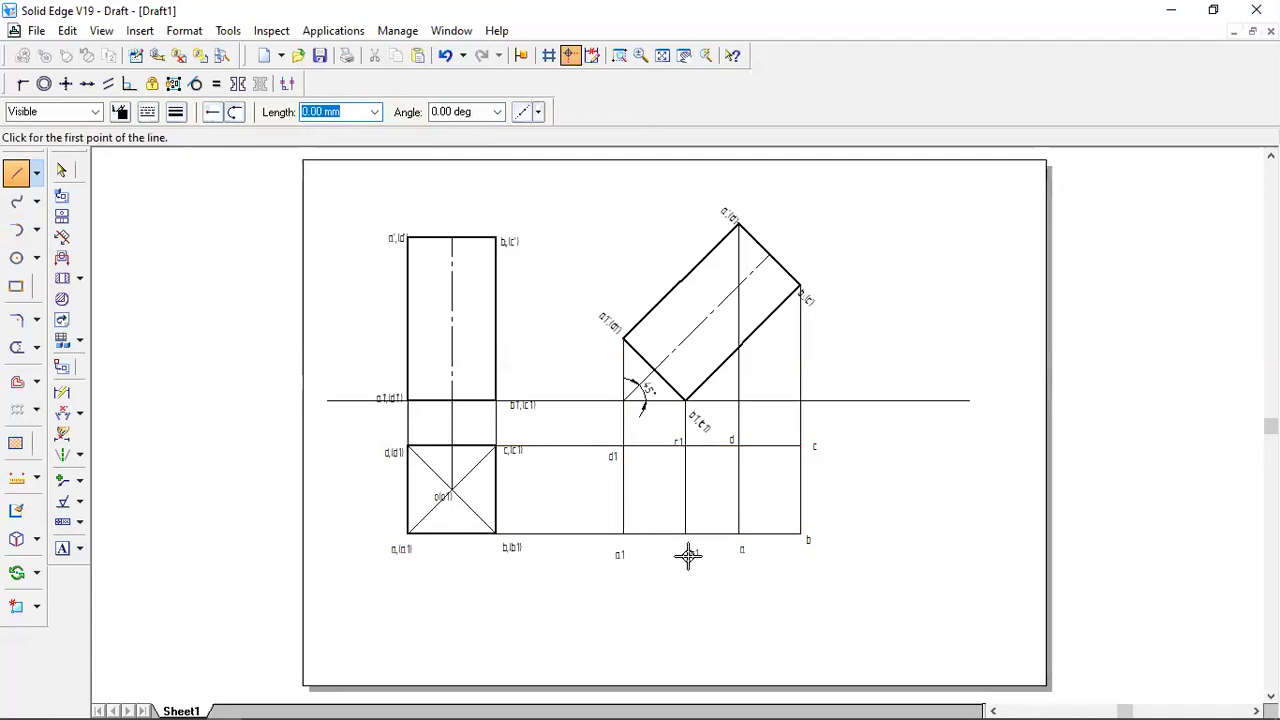
Apply a thicker line width to the second top view's four outline edges, excluding the corner labels from the selection.
left_click(61, 170)
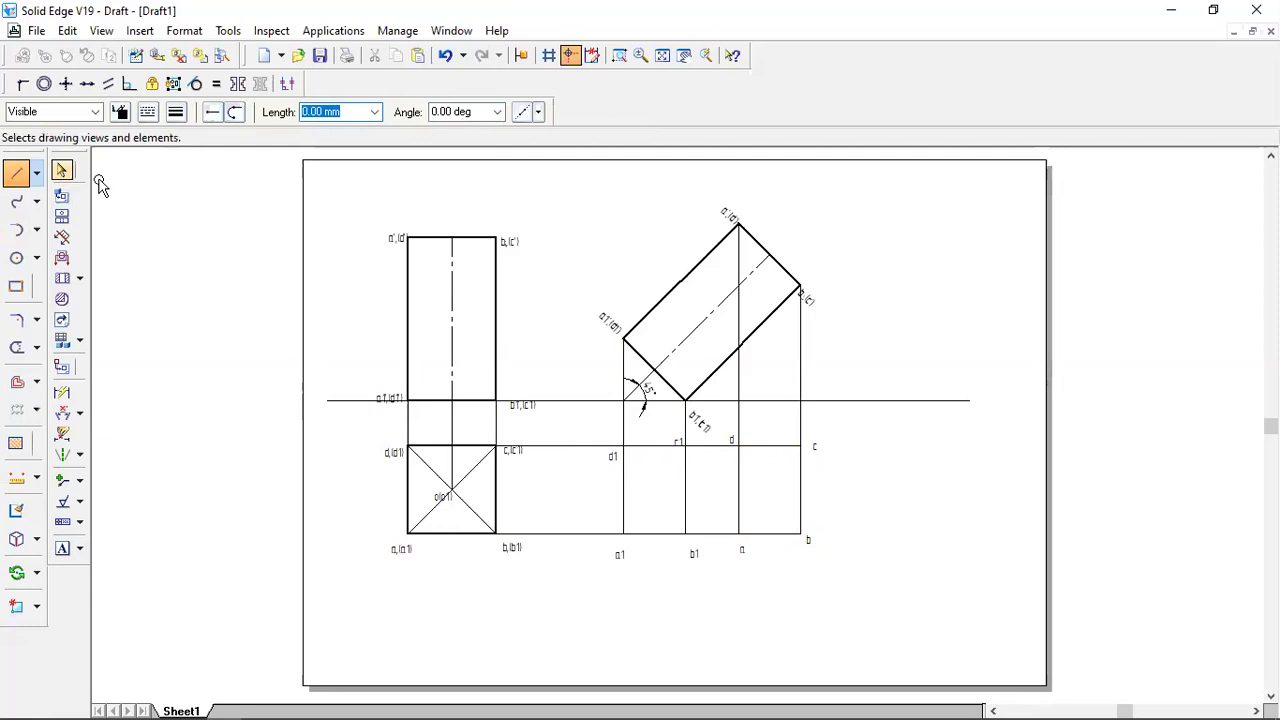
left_click_drag(598, 437, 864, 572)
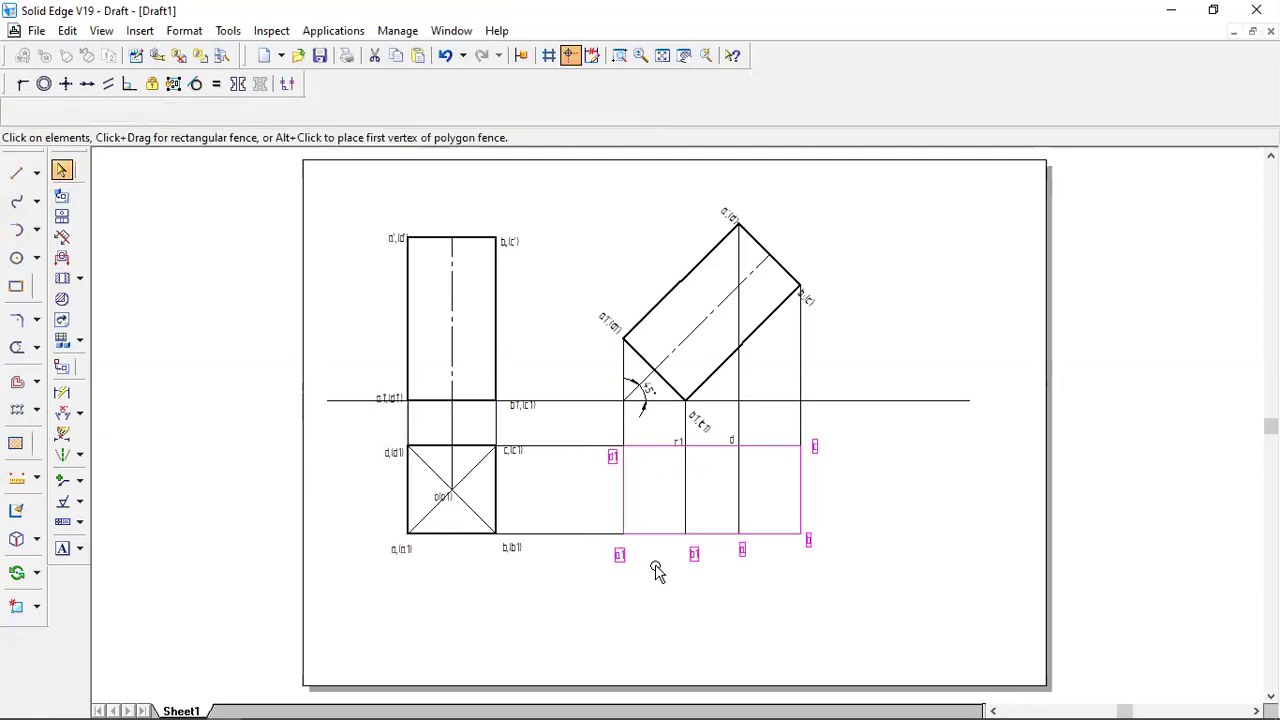
left_click(608, 456, "ctrl")
left_click(694, 553, "ctrl")
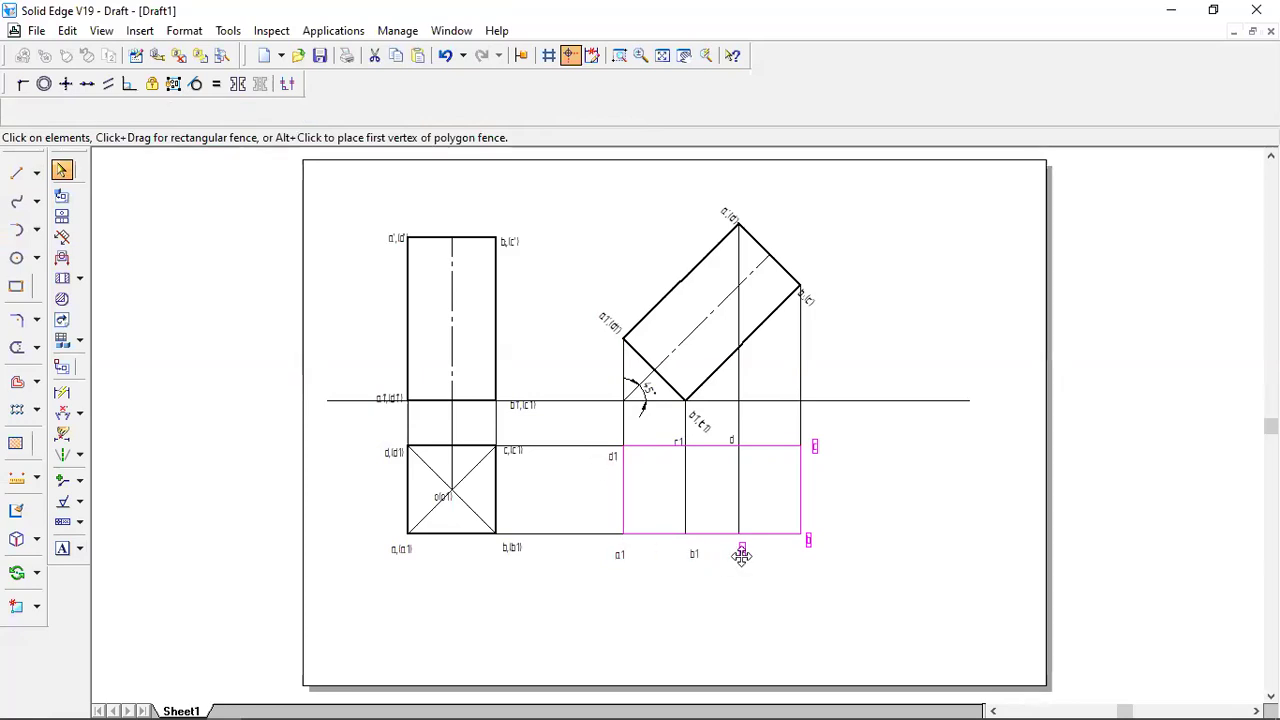
left_click(741, 550, "ctrl")
left_click(809, 540, "ctrl")
left_click(817, 444, "ctrl")
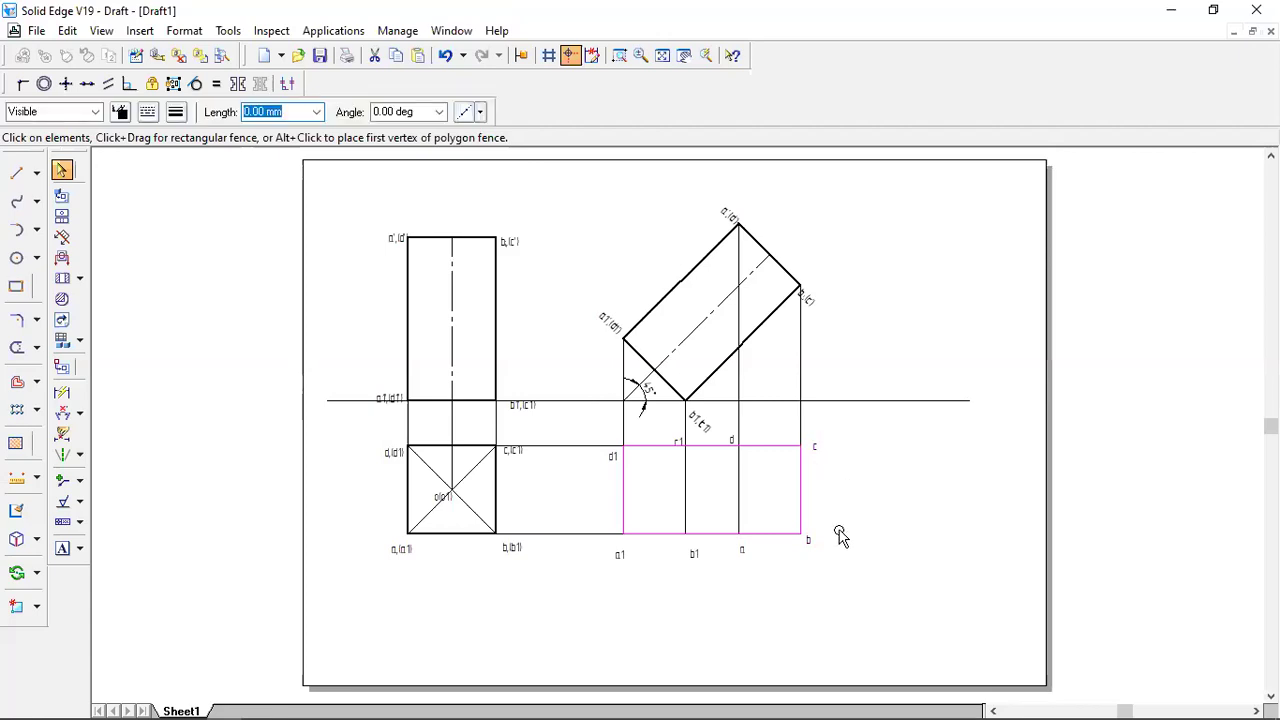
left_click(175, 111)
left_click(200, 181)
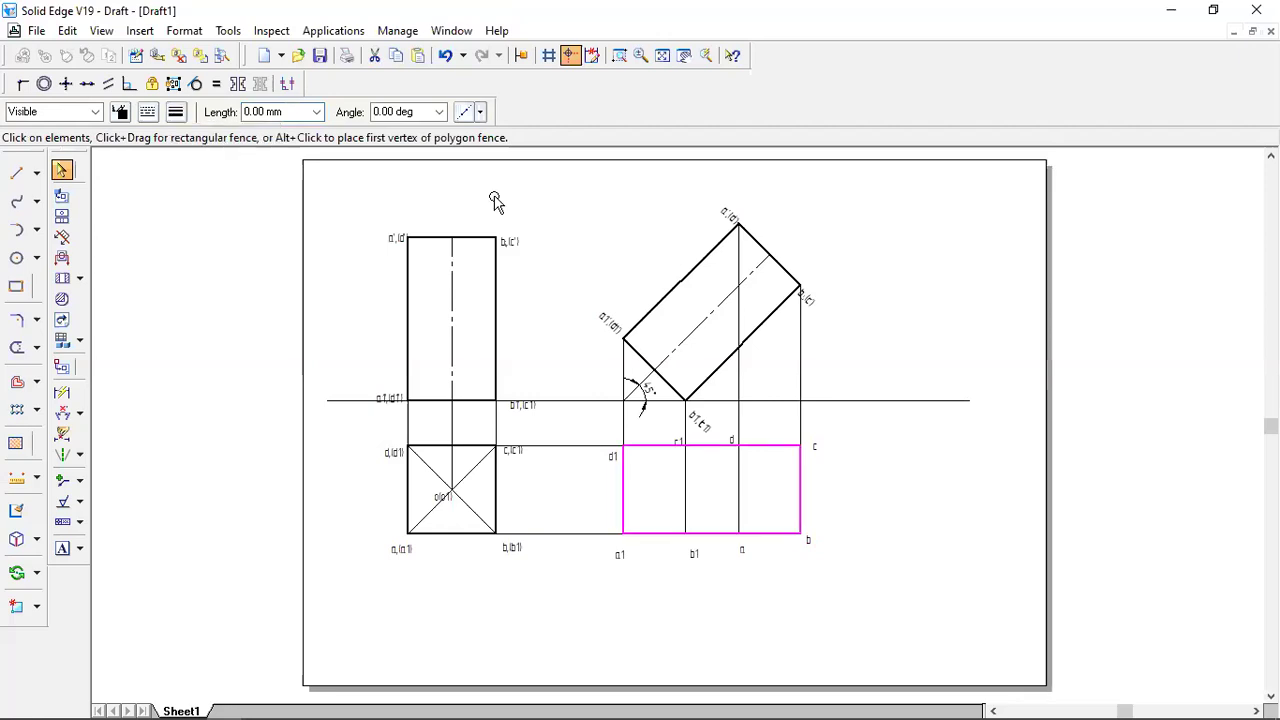
Draw the visible top-end edge between d and a in the second top view as a 0.50 mm thick line.
left_click(495, 200)
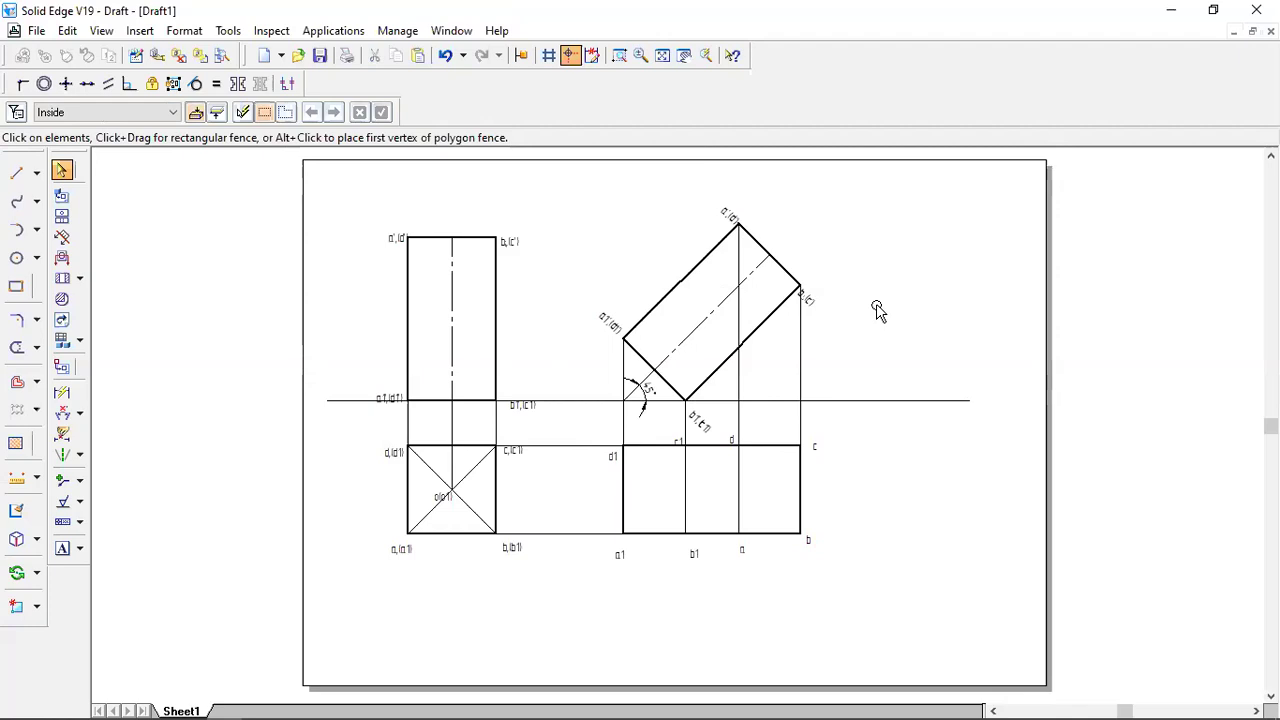
left_click(739, 240)
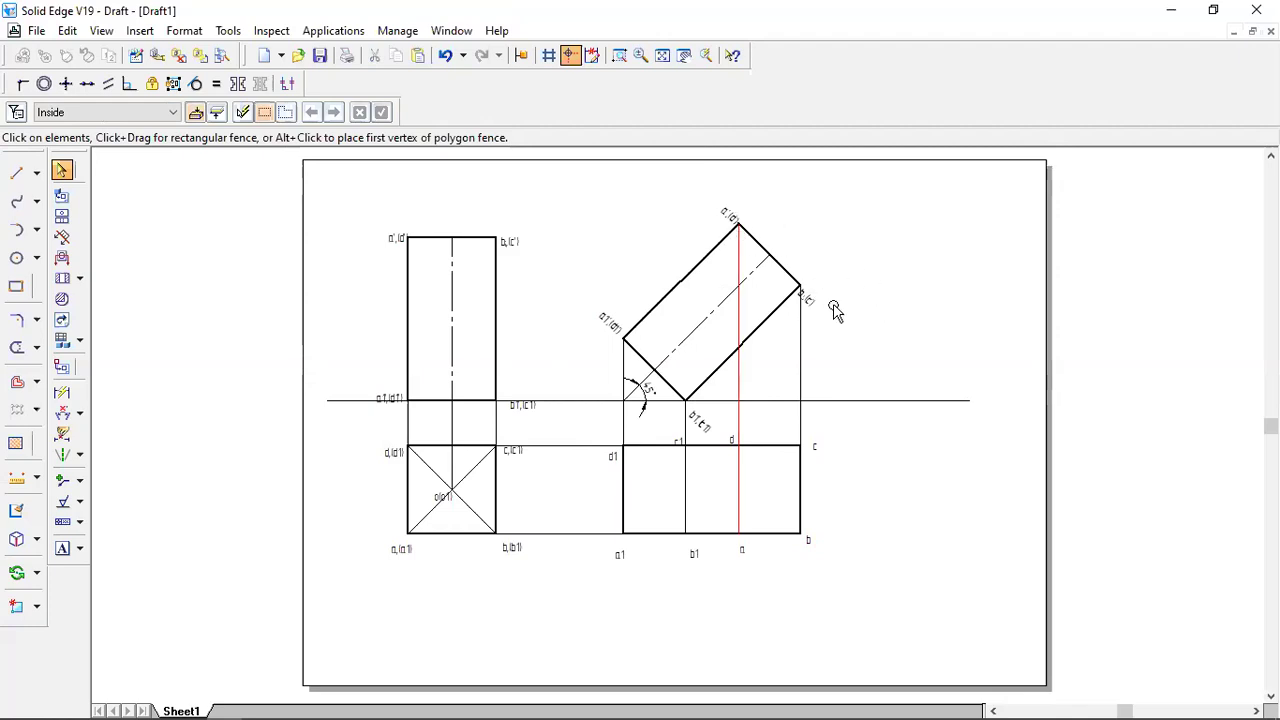
left_click(868, 300)
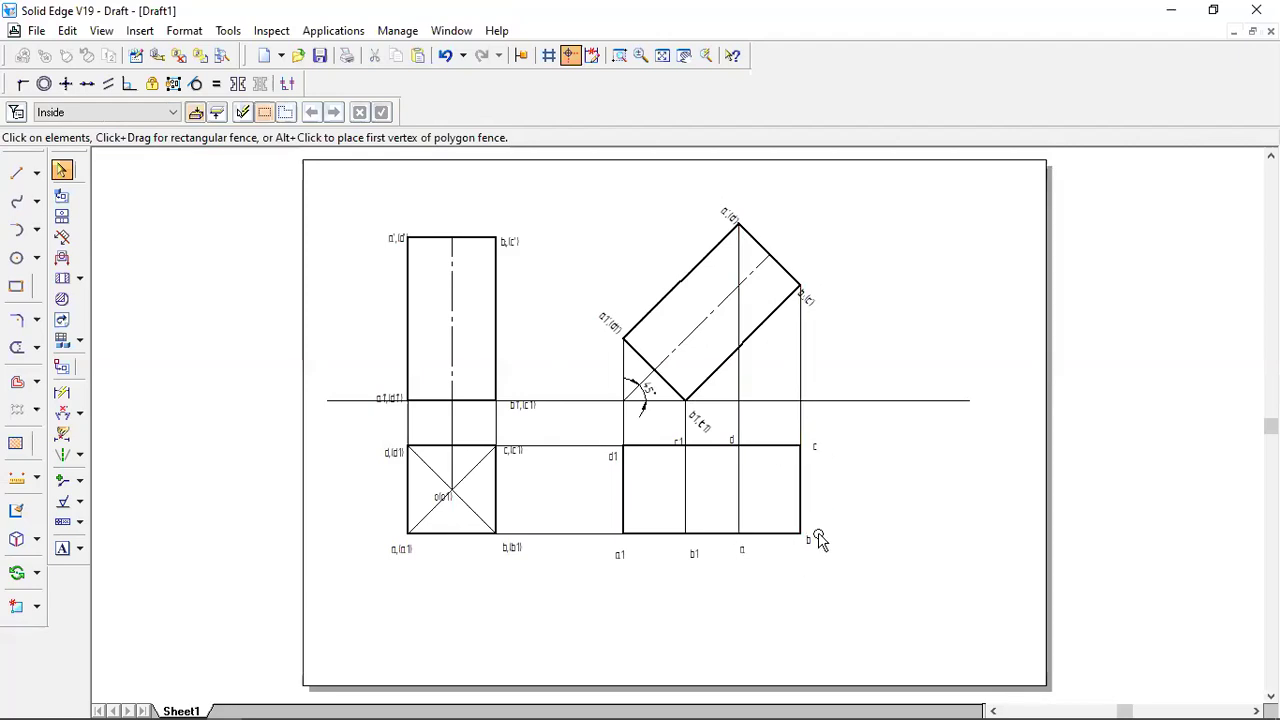
left_click(18, 174)
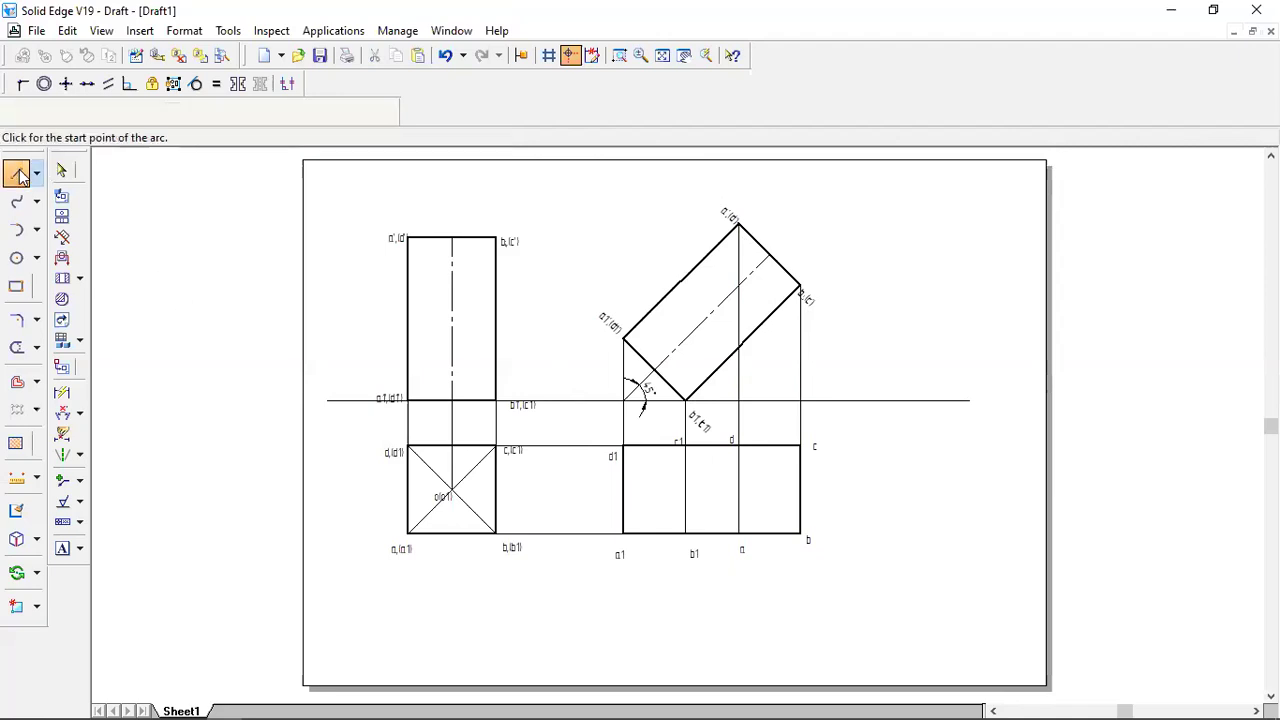
left_click(176, 111)
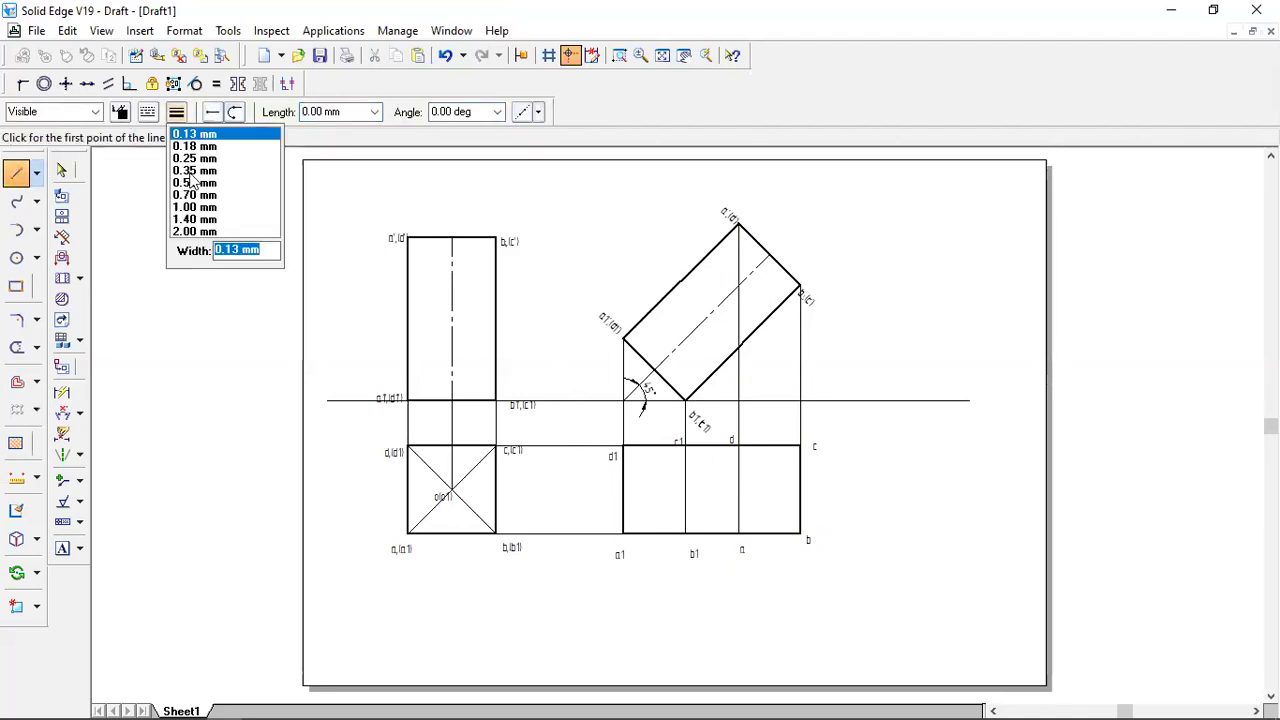
left_click(194, 185)
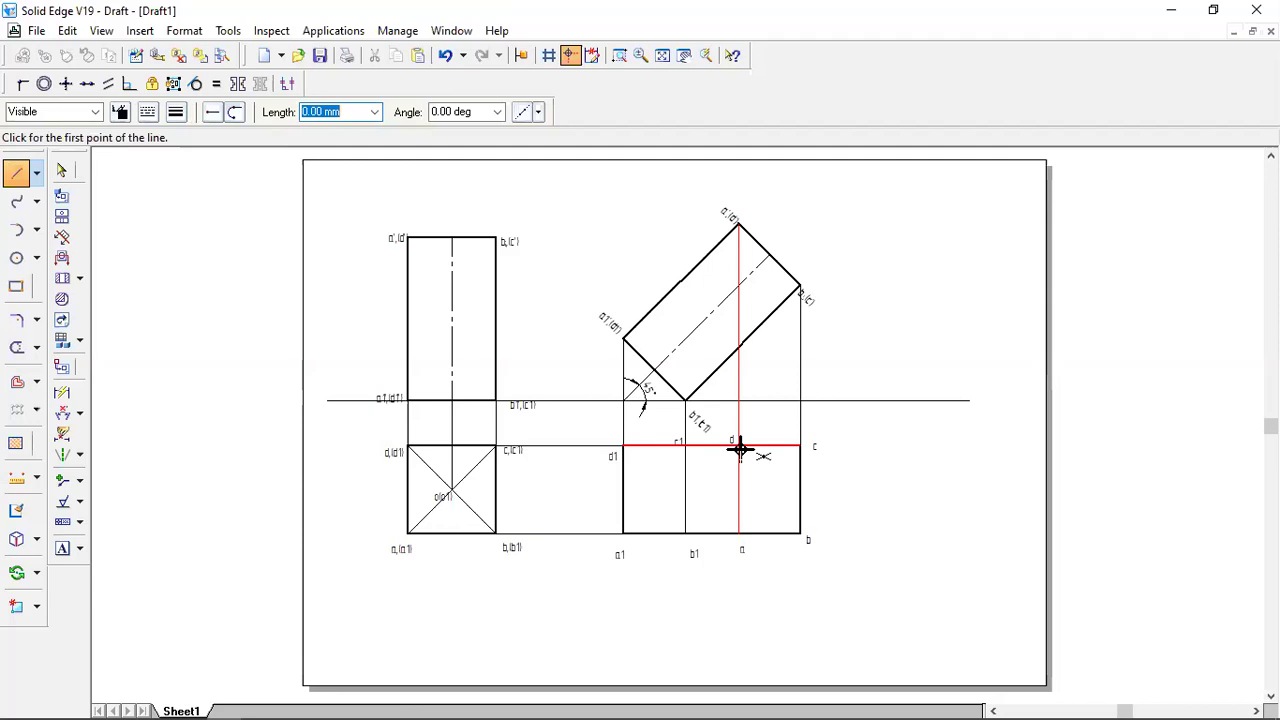
left_click(739, 446)
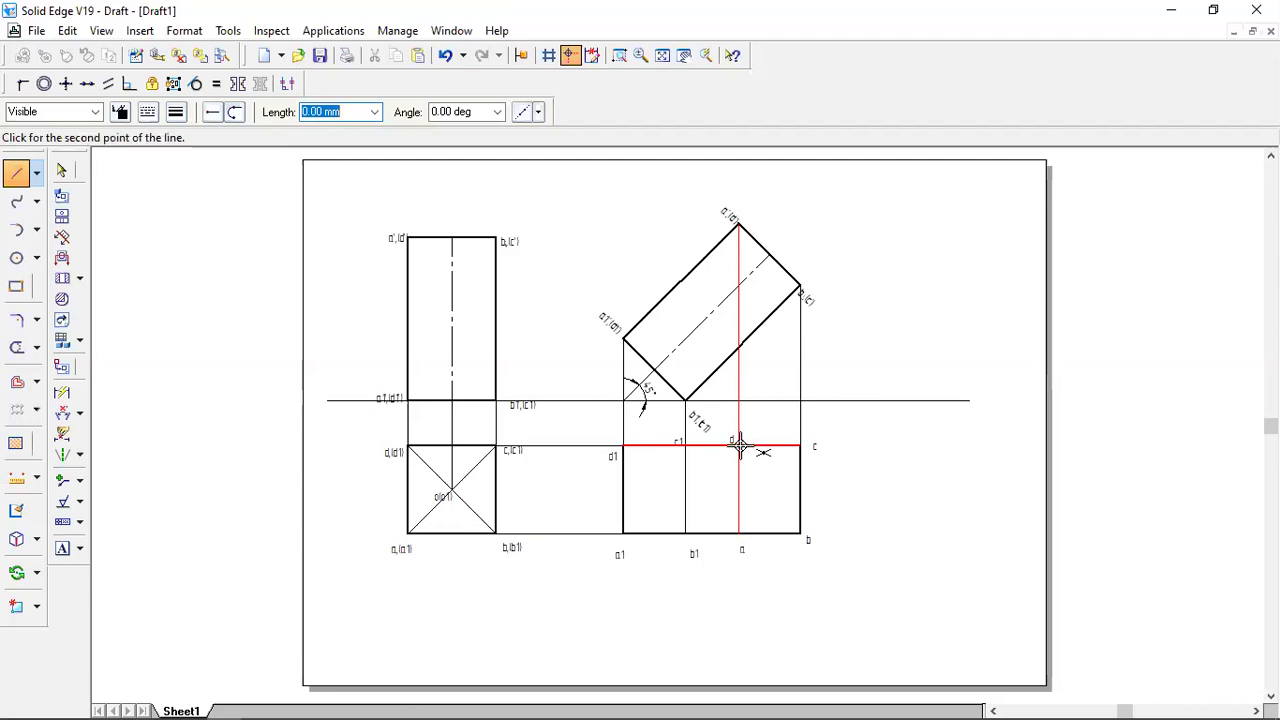
left_click(738, 533)
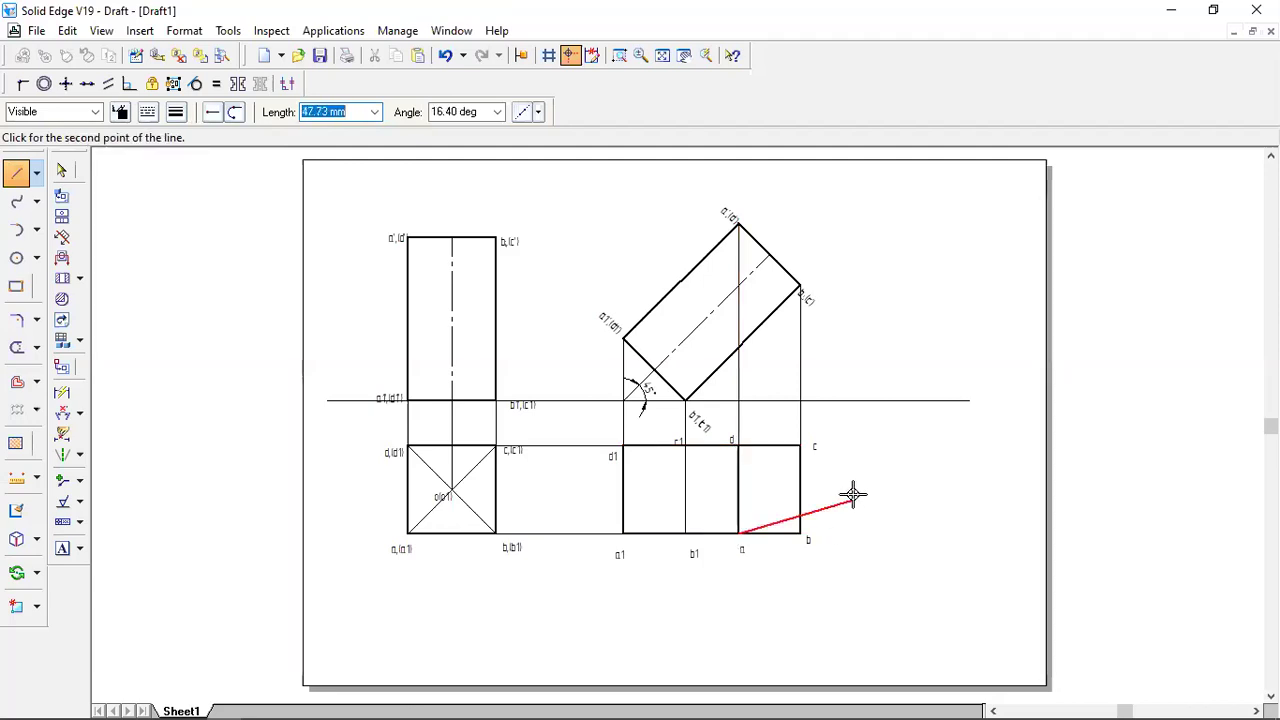
right_click(840, 488)
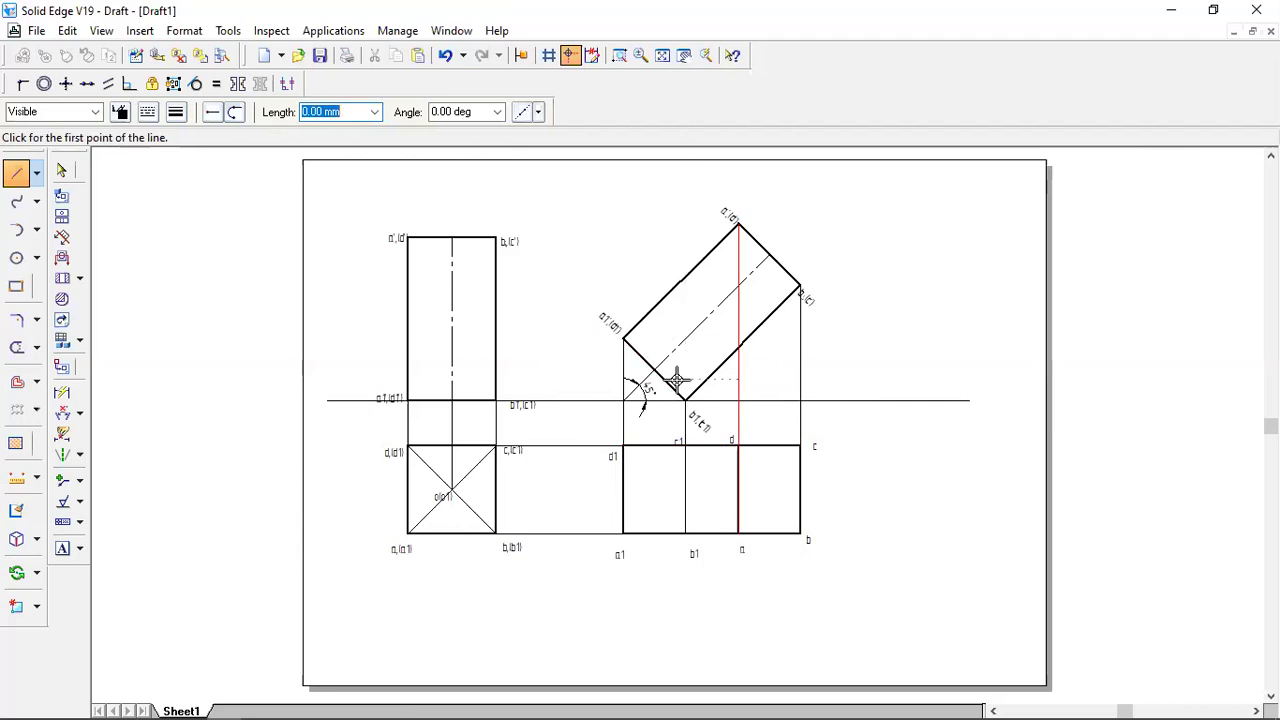
left_click(63, 172)
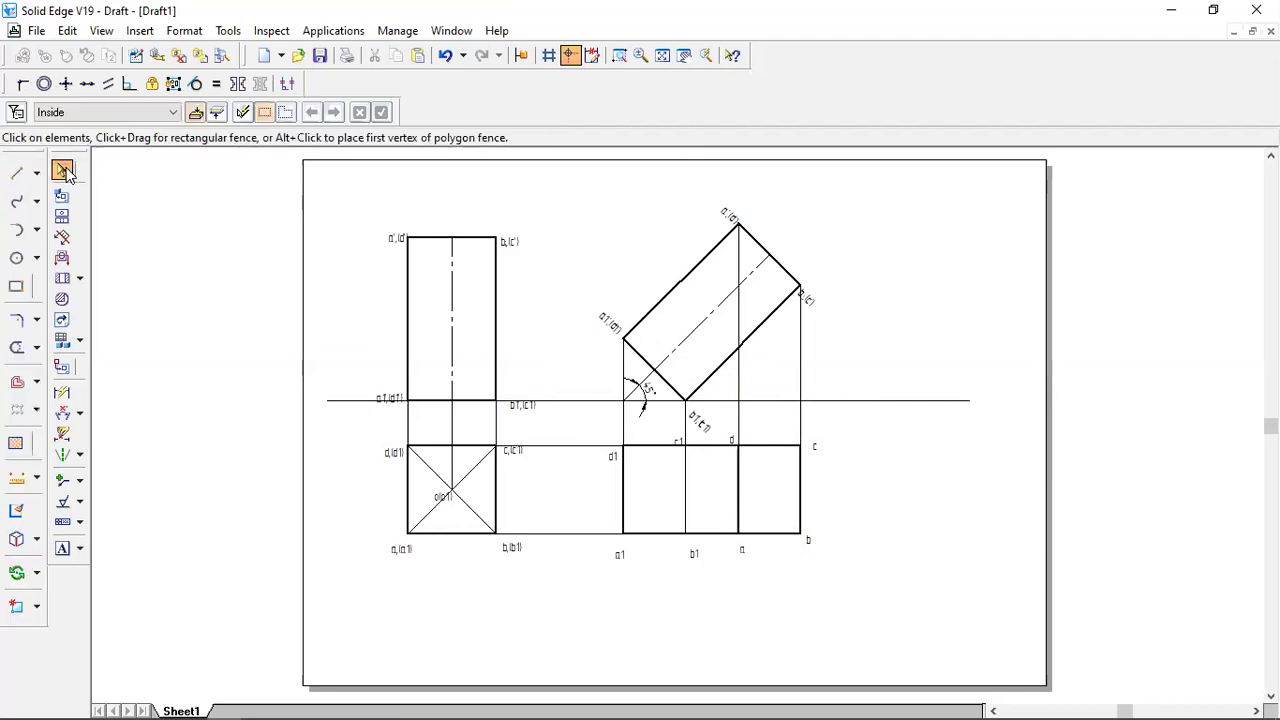
Trim away the part of the projector between c1 and b1 inside the second top view's rectangle.
left_click(686, 444)
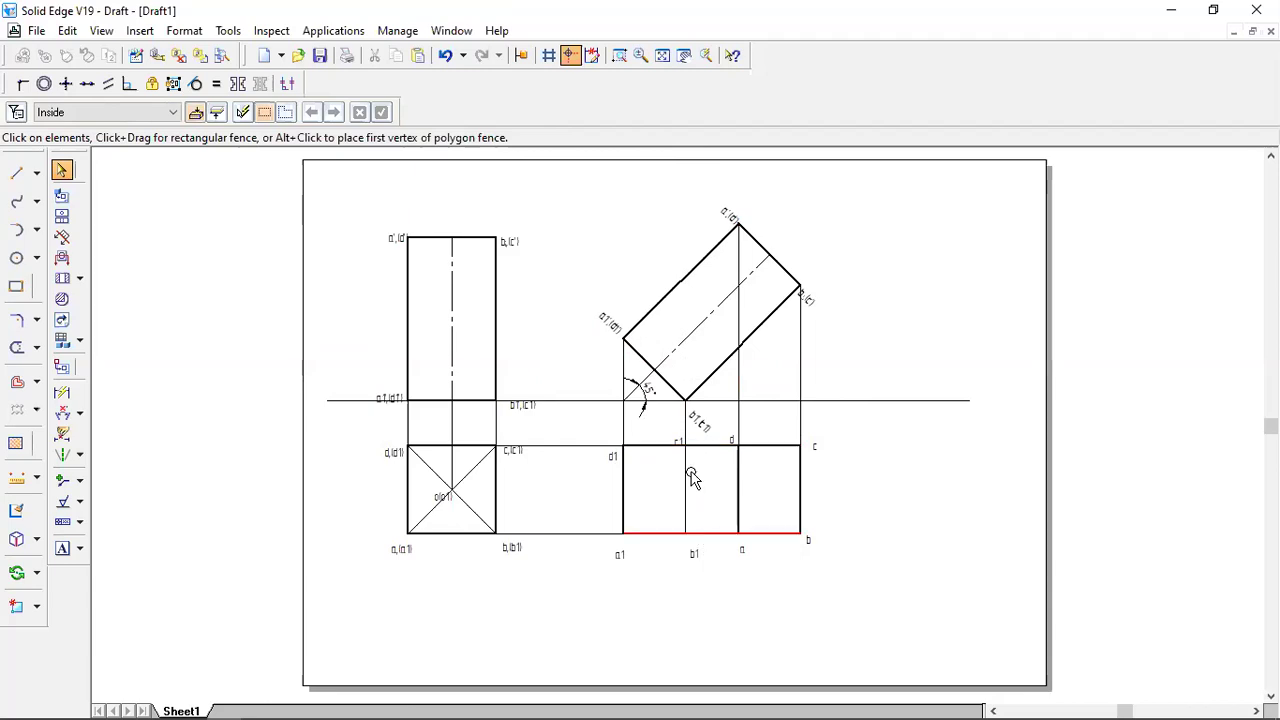
left_click(18, 350)
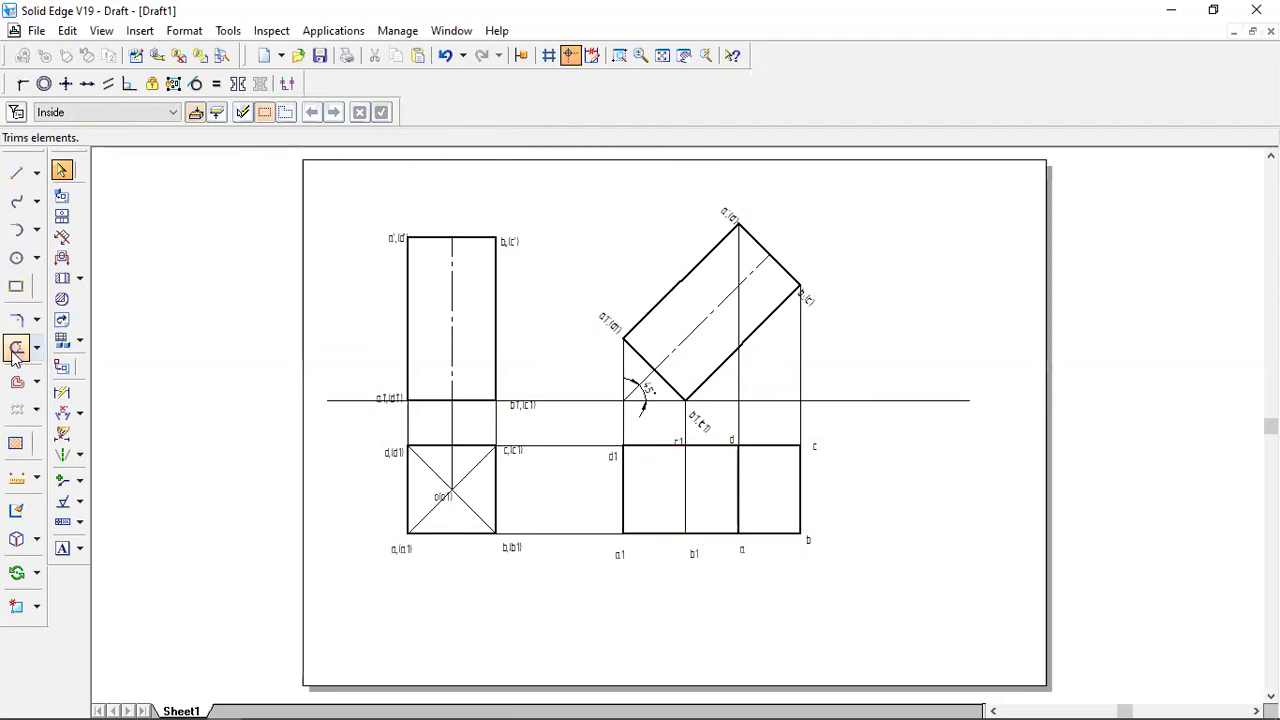
left_click(685, 493)
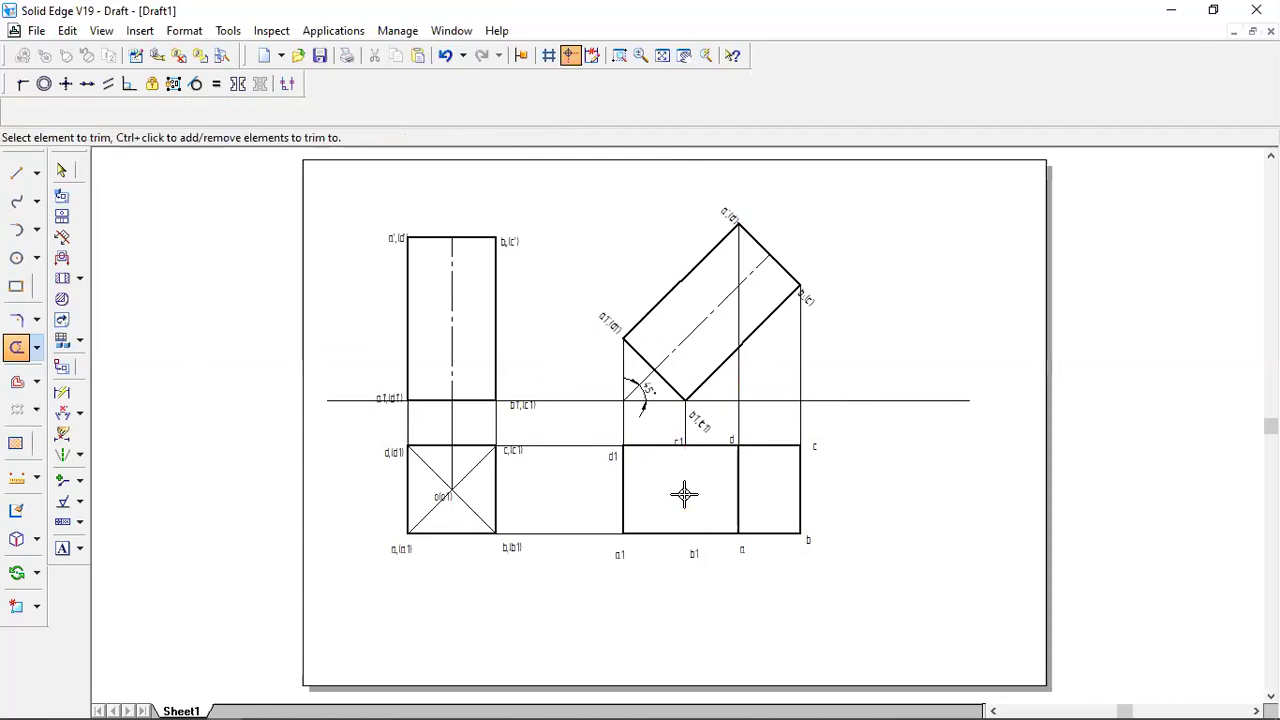
Draw the hidden base edge from c1 to b1 in the second top view as a dashed 0.50 mm line.
left_click(16, 175)
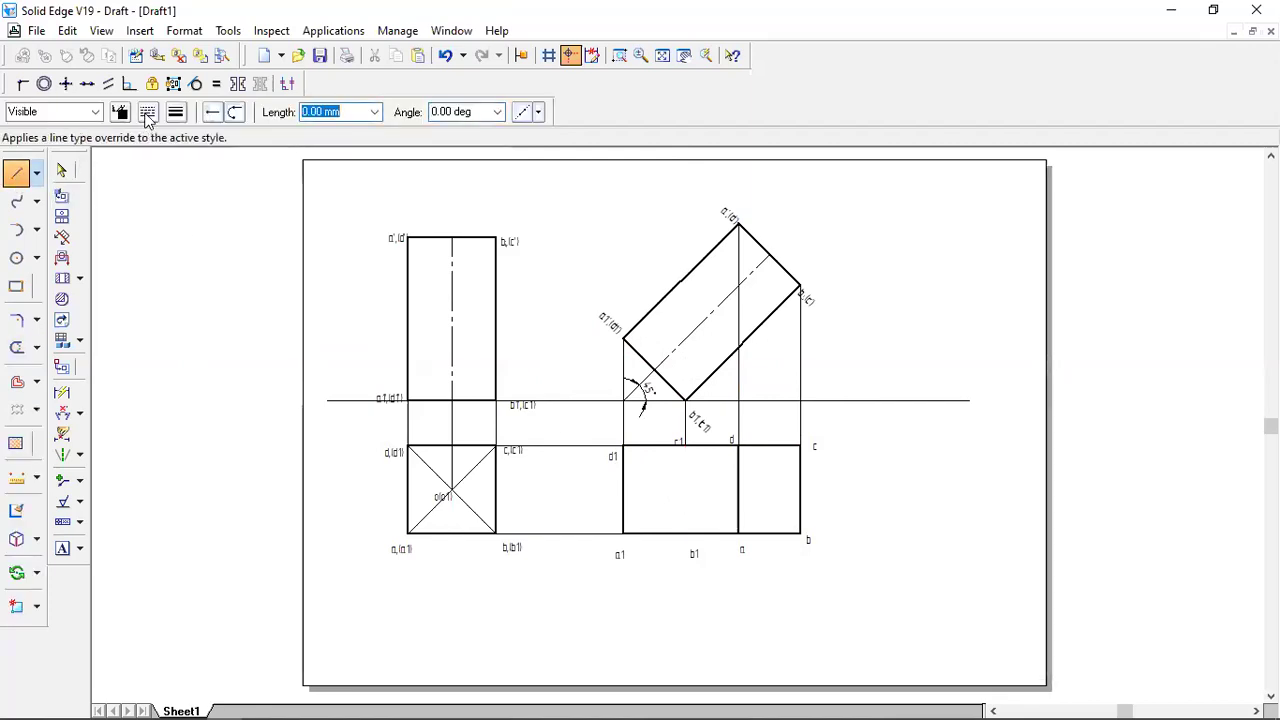
left_click(148, 111)
left_click(176, 112)
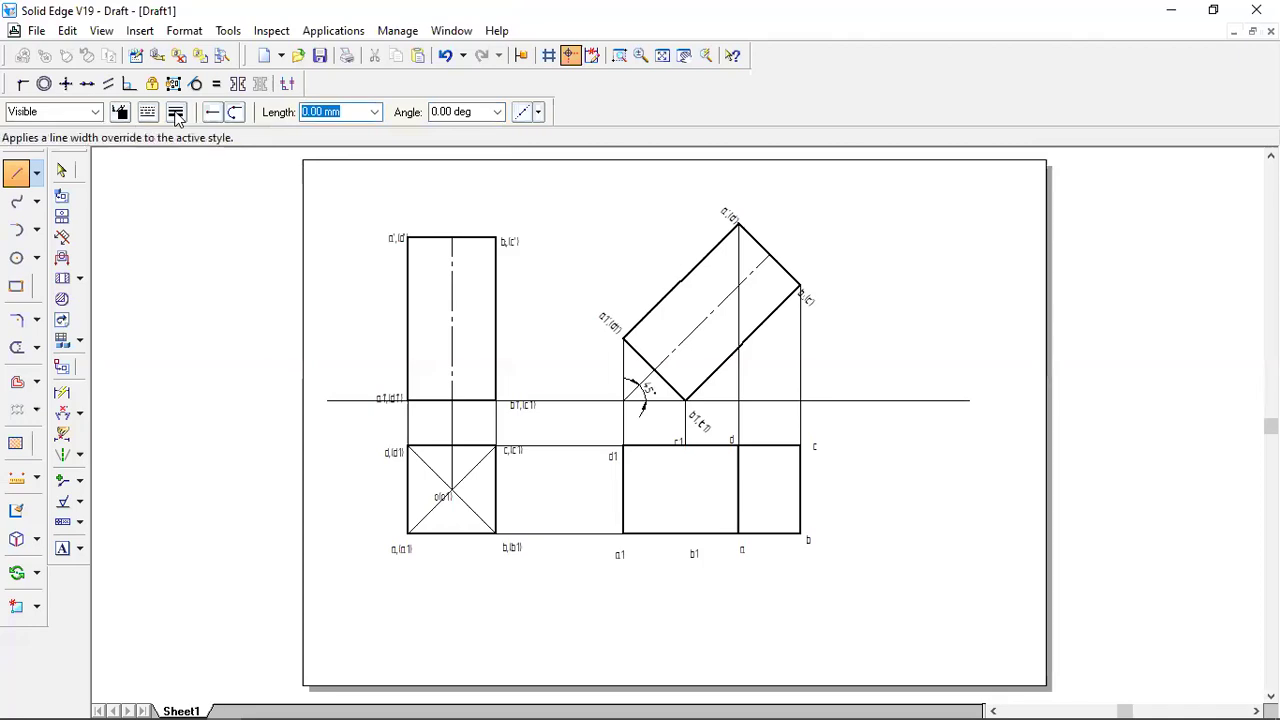
left_click(176, 112)
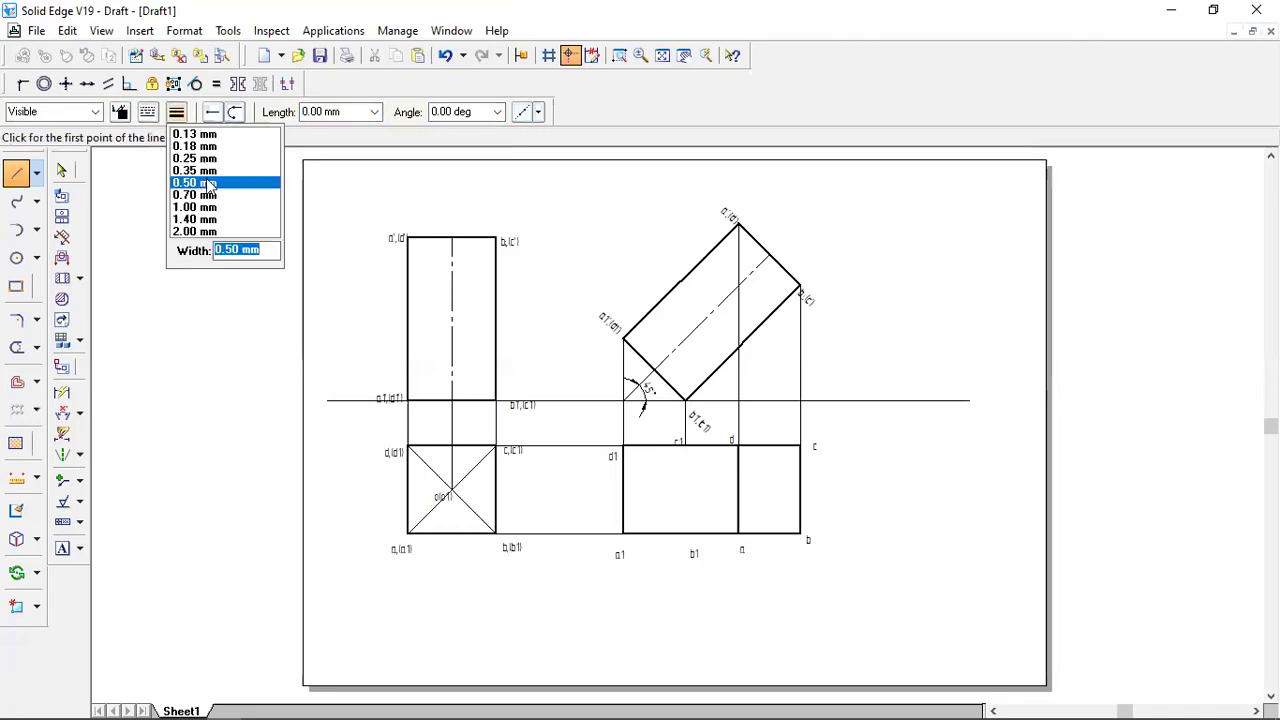
left_click(672, 436)
left_click(686, 446)
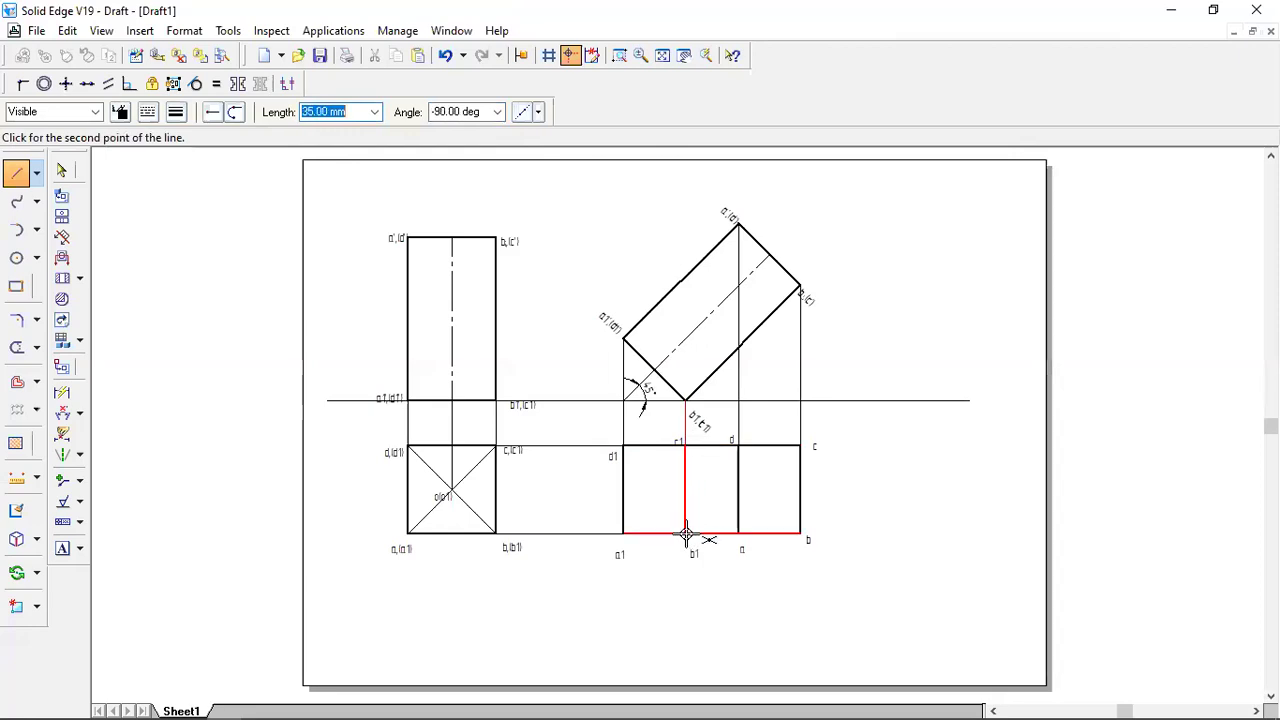
left_click(686, 533)
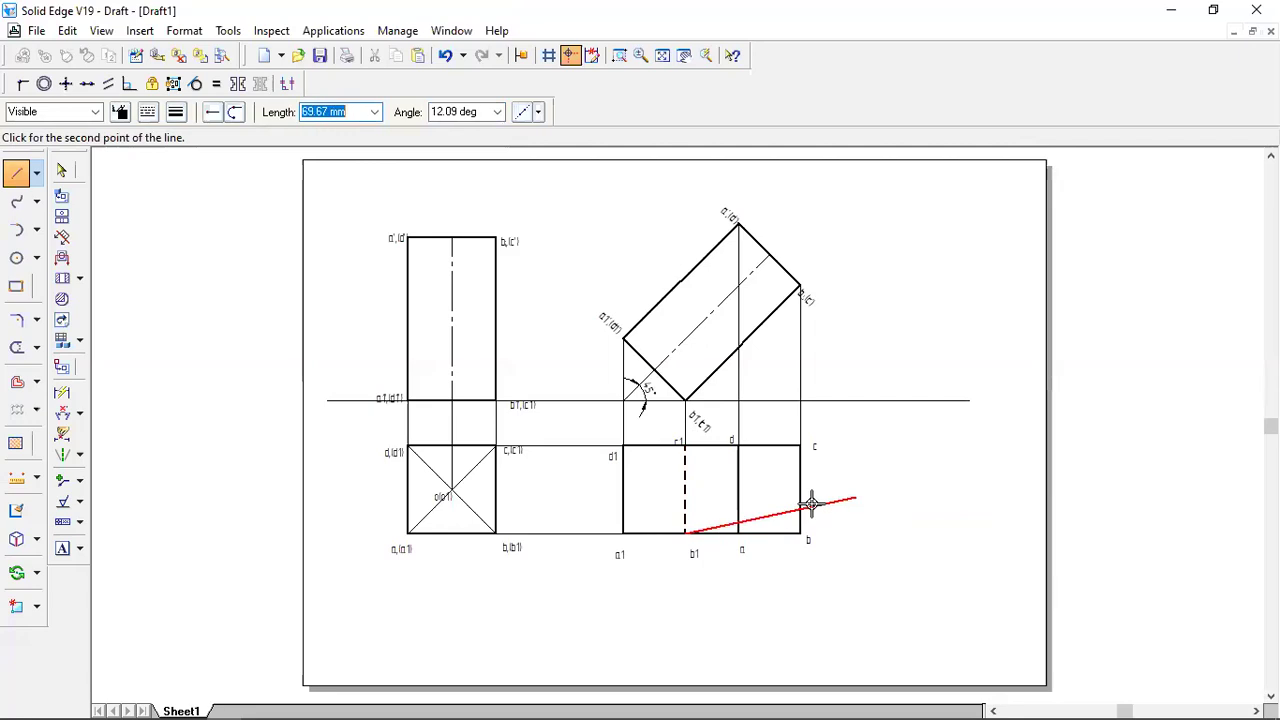
right_click(857, 597)
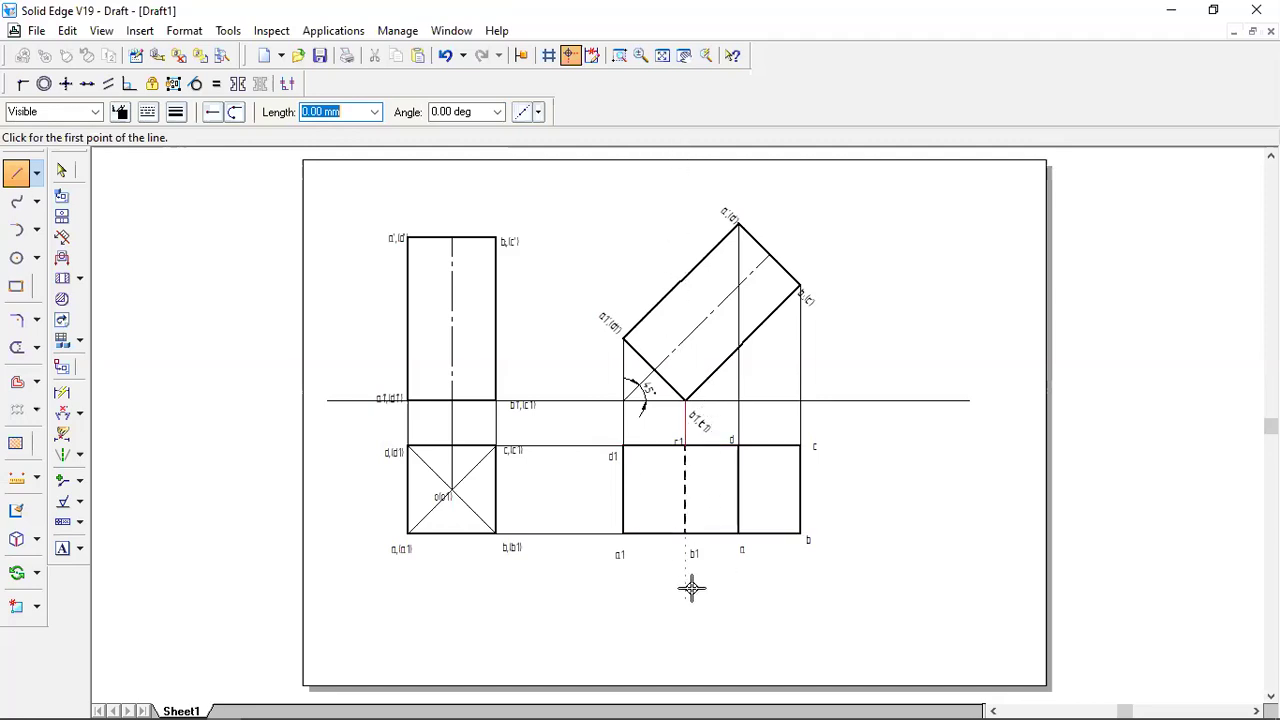
left_click(62, 172)
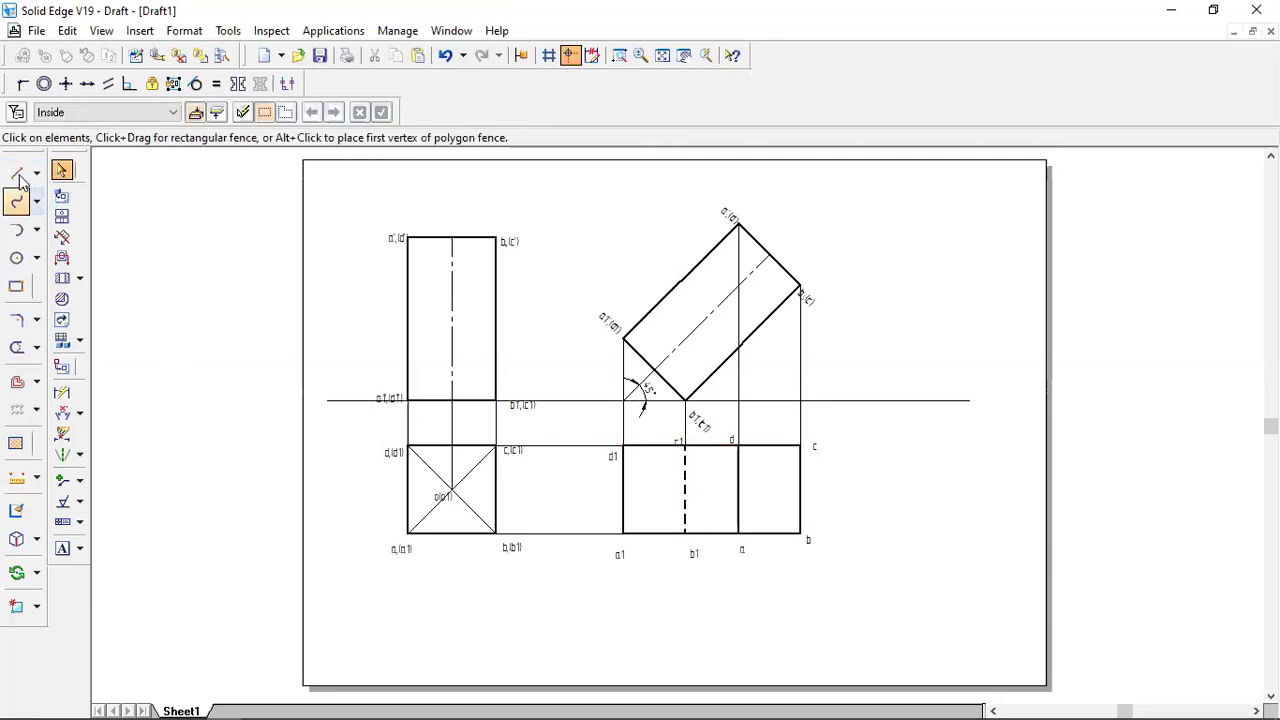
Draw a vertical projector from the tilted front view's lower axis end down to the level of the first top view's centre.
left_click(17, 173)
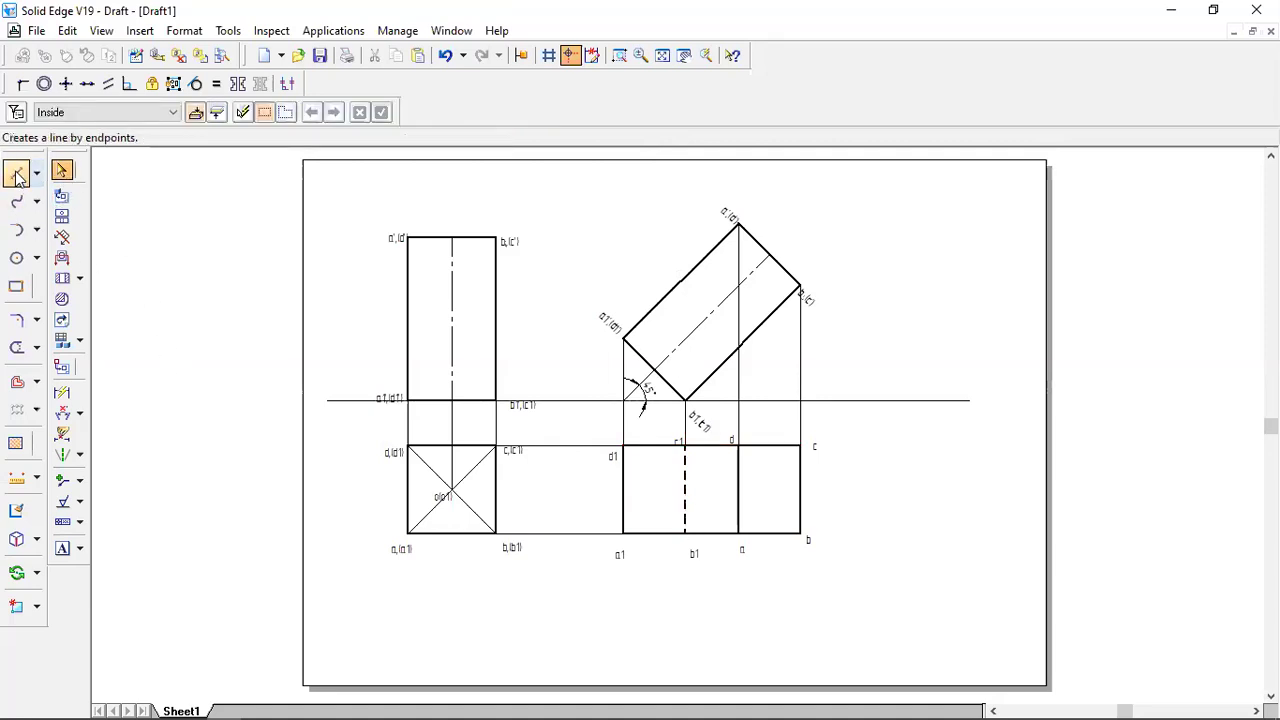
left_click(654, 369)
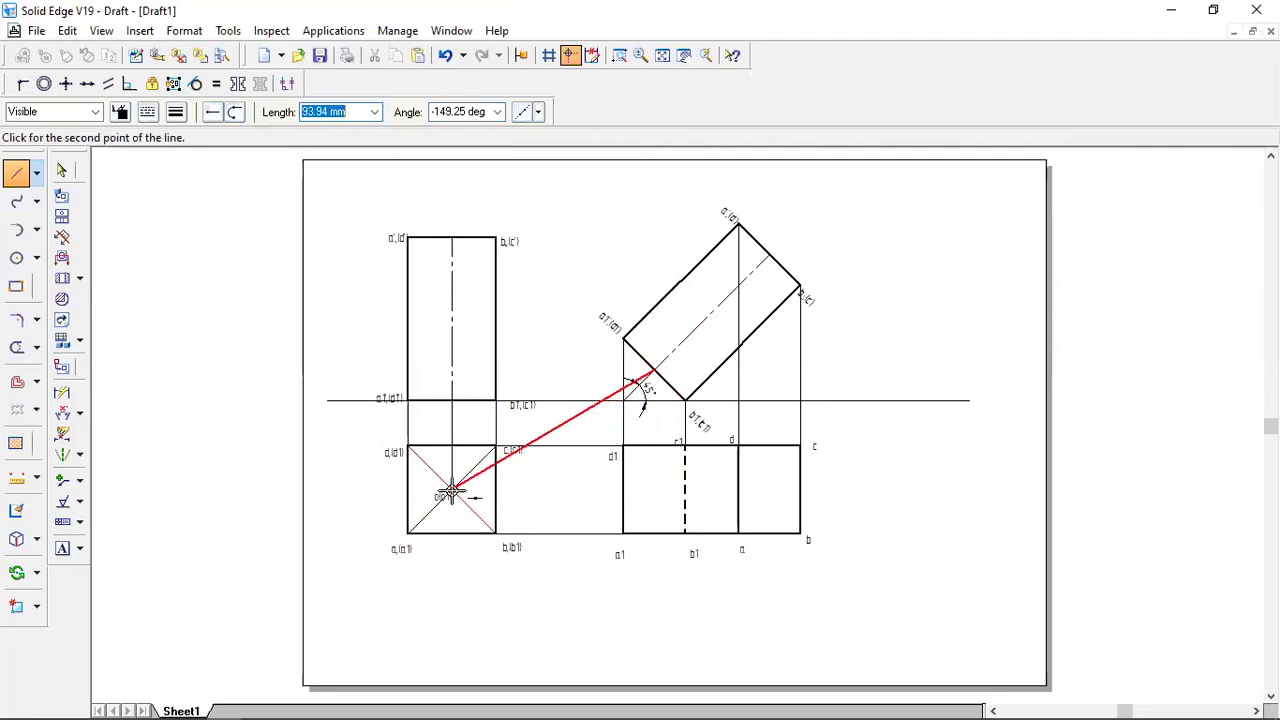
left_click(654, 492)
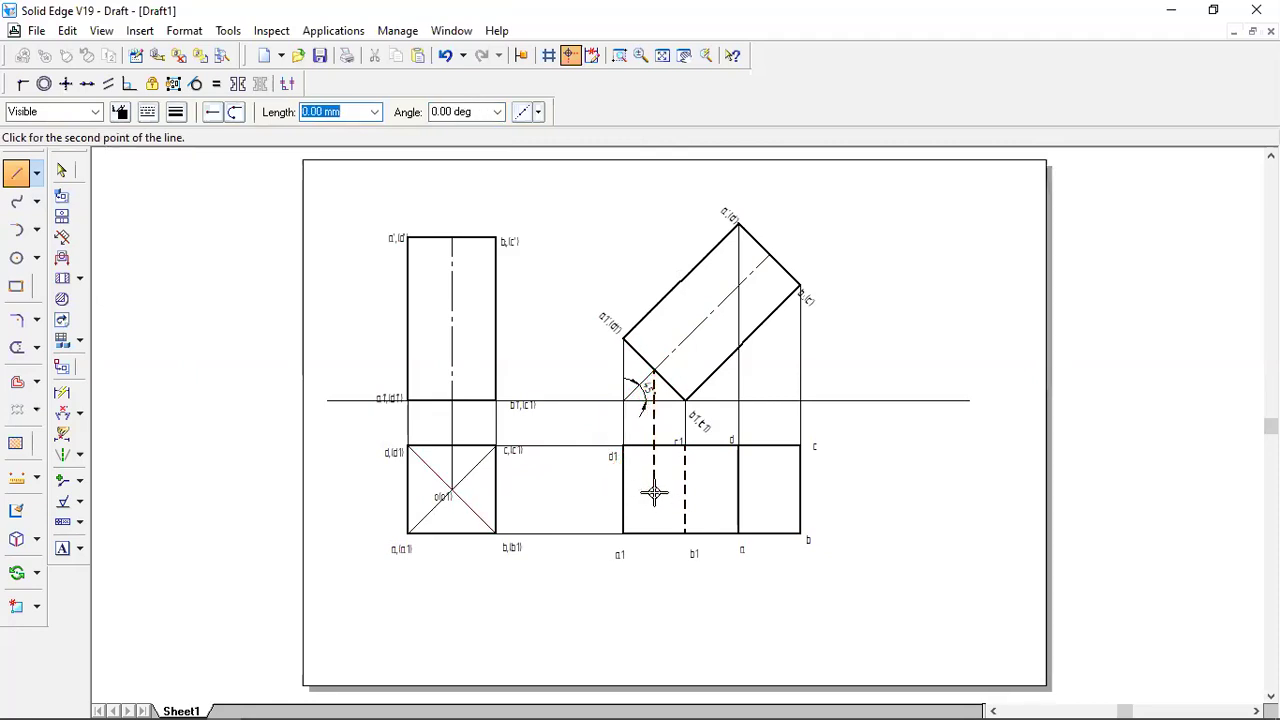
right_click(654, 492)
Change the lower axis end's projector to a continuous line 0.13 mm wide.
left_click(63, 170)
left_click(654, 470)
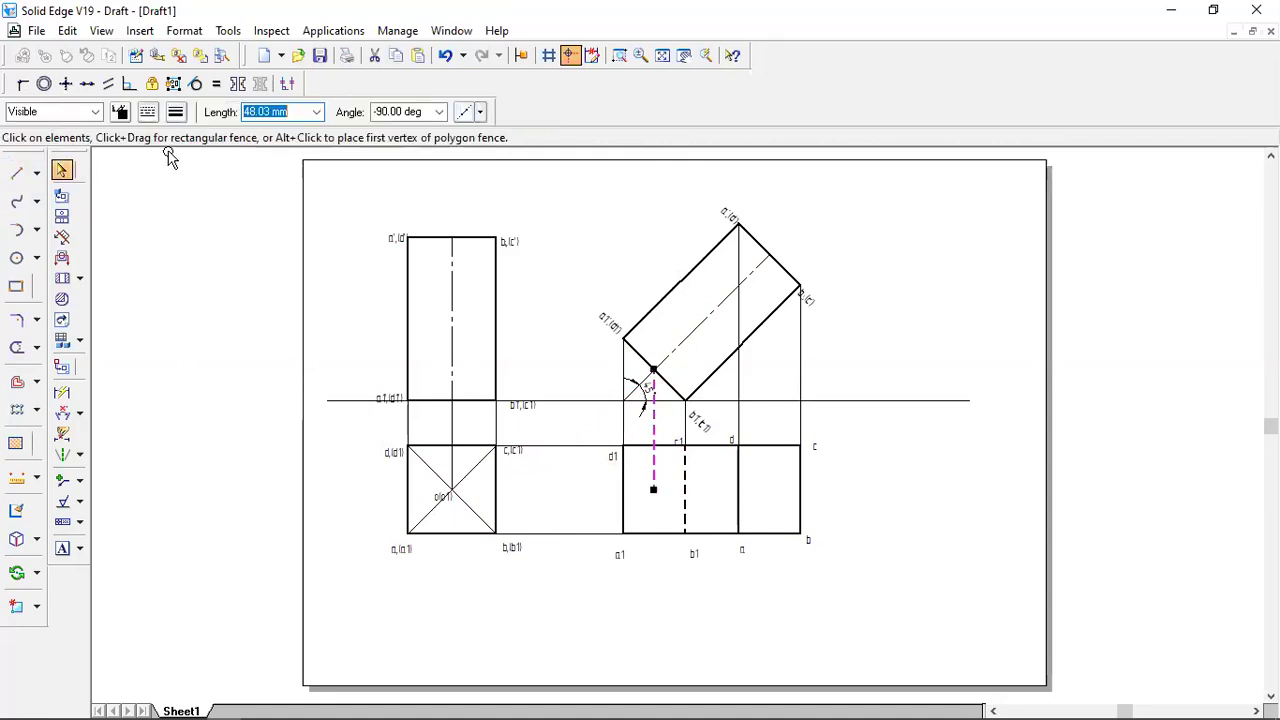
left_click(148, 112)
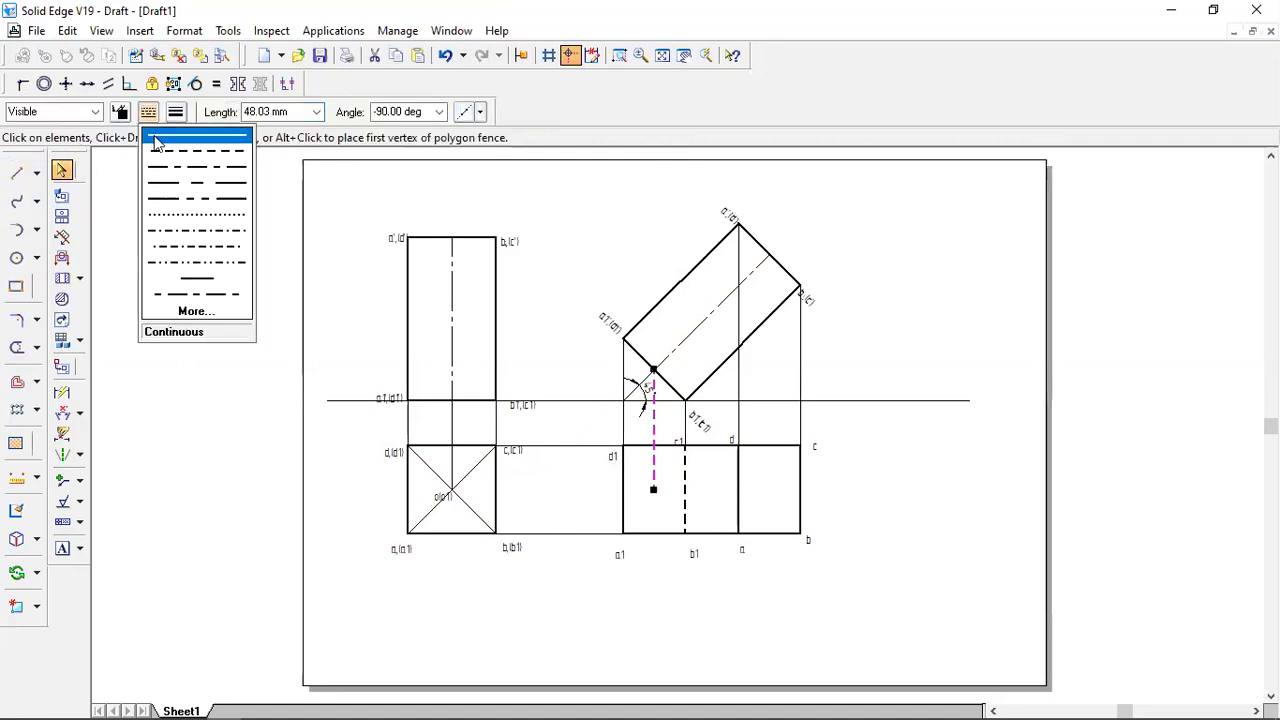
left_click(172, 139)
left_click(200, 132)
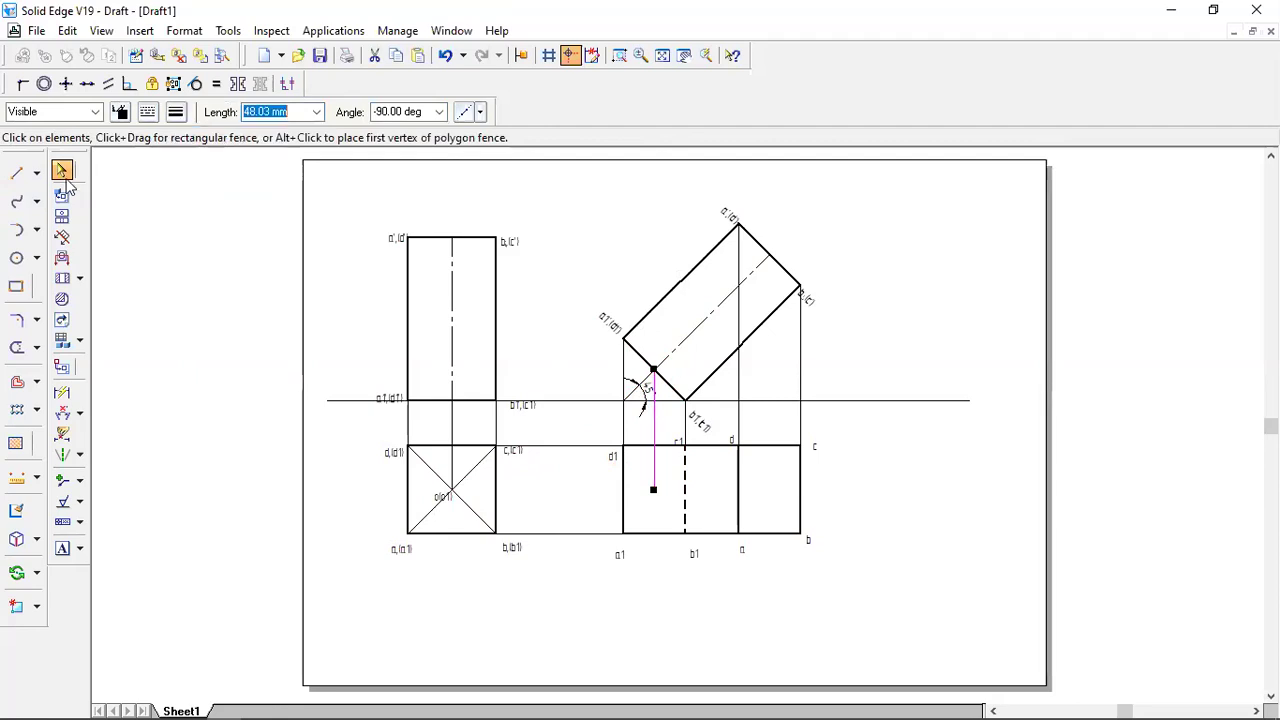
Draw a continuous 0.13 mm vertical projector from the tilted front view's upper axis end down to the first top view's centre level.
left_click(10, 178)
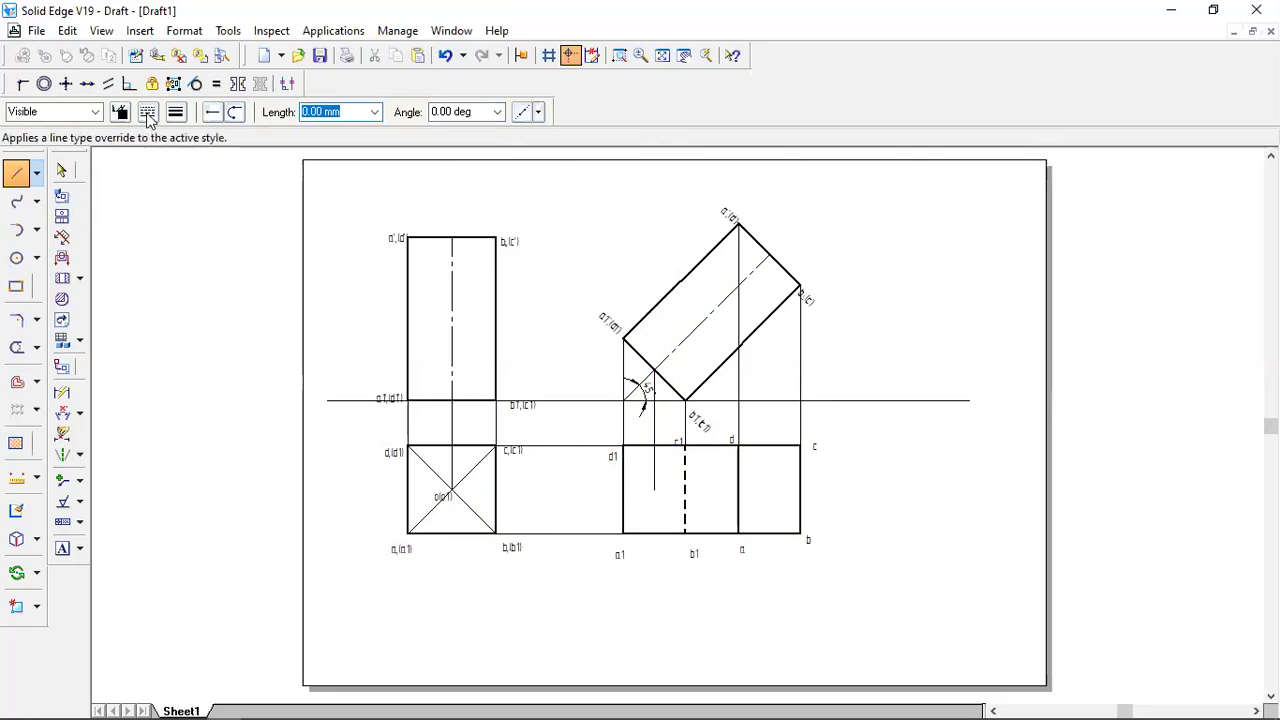
left_click(148, 112)
left_click(176, 112)
left_click(176, 112)
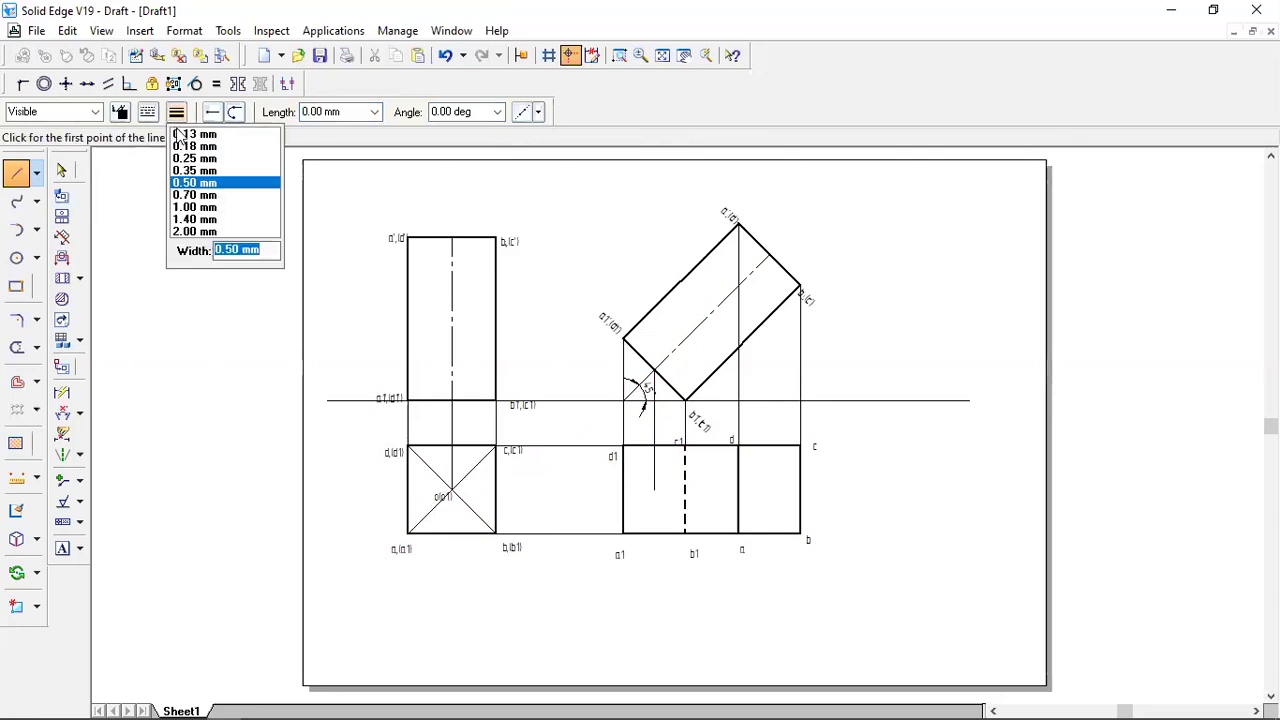
left_click(180, 134)
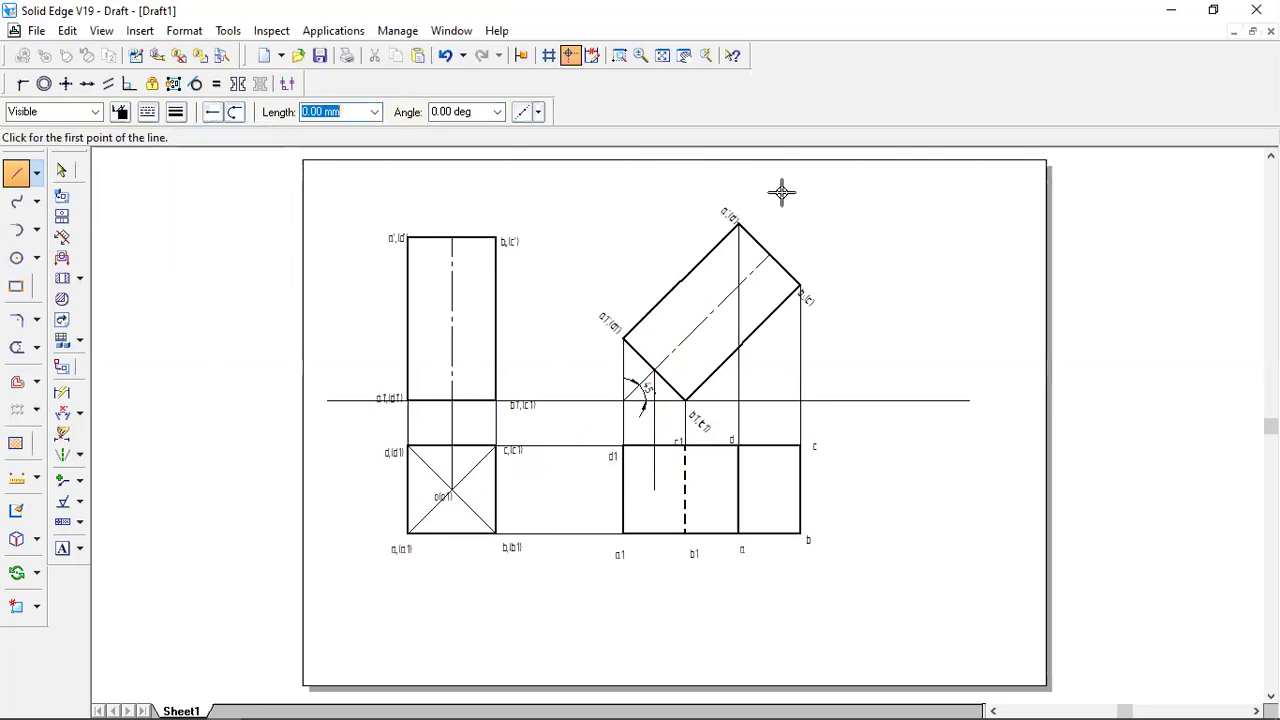
left_click(769, 257)
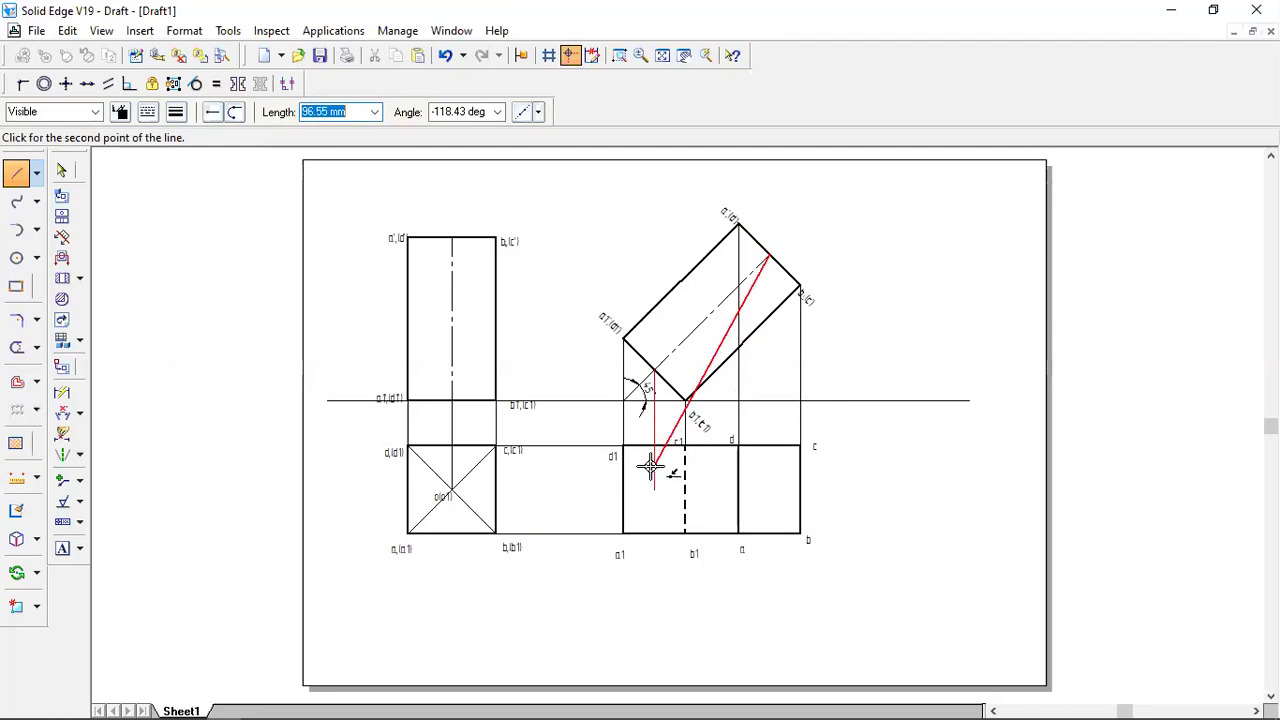
left_click(770, 489)
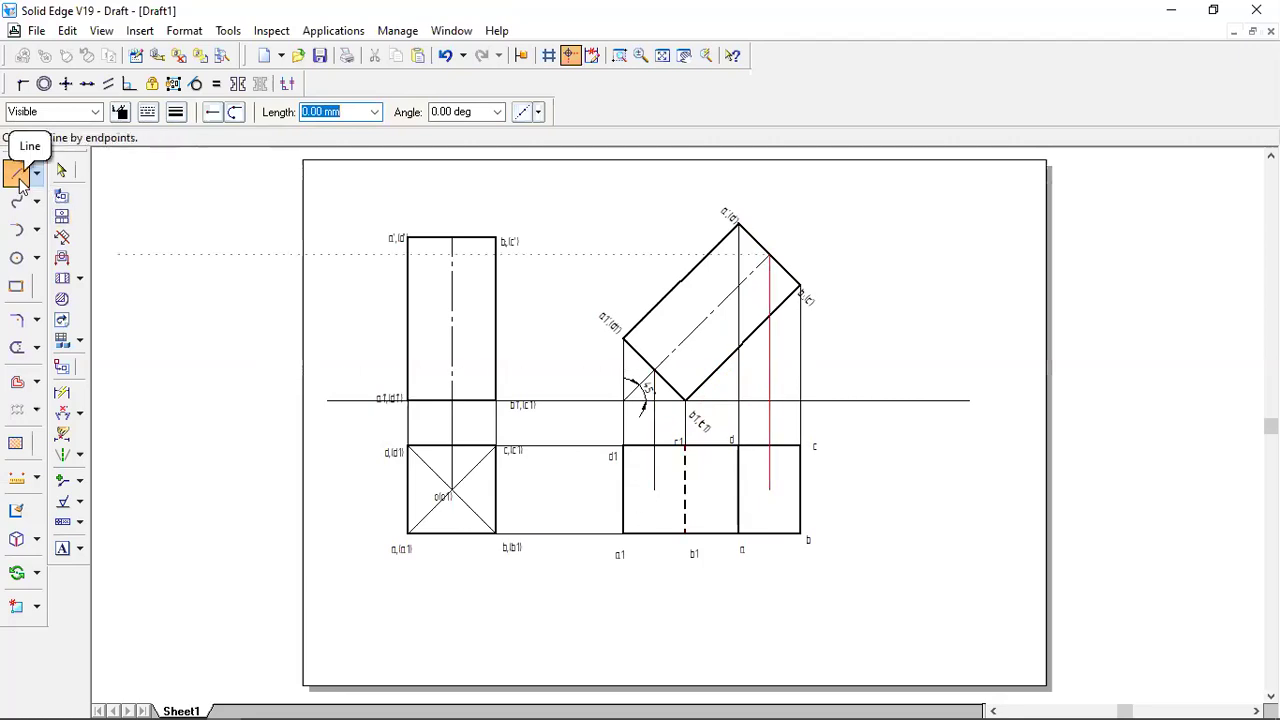
Draw the second top view's axis as a horizontal chain line joining the lower ends of the two axis projectors.
left_click(148, 115)
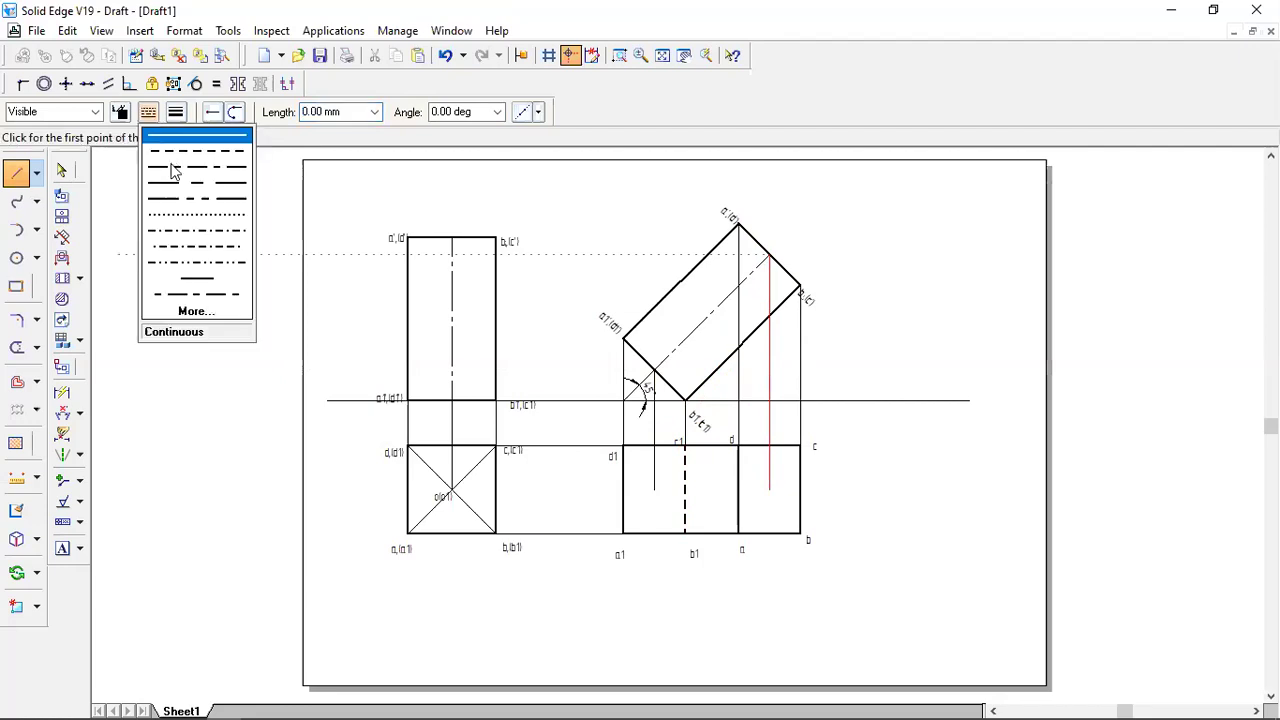
left_click(175, 167)
left_click(655, 488)
left_click(770, 488)
right_click(875, 488)
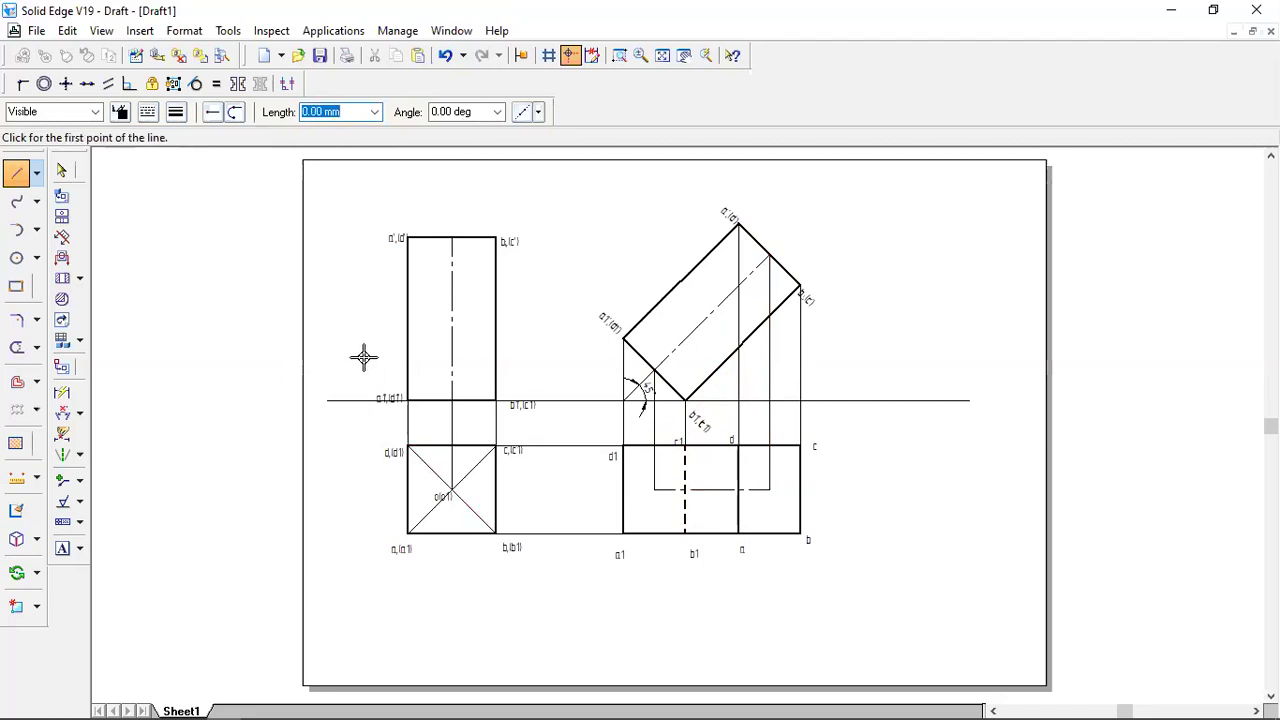
Label the axis ends o1 and o in the second top view, and o1' and o' in the tilted front view.
left_click(63, 549)
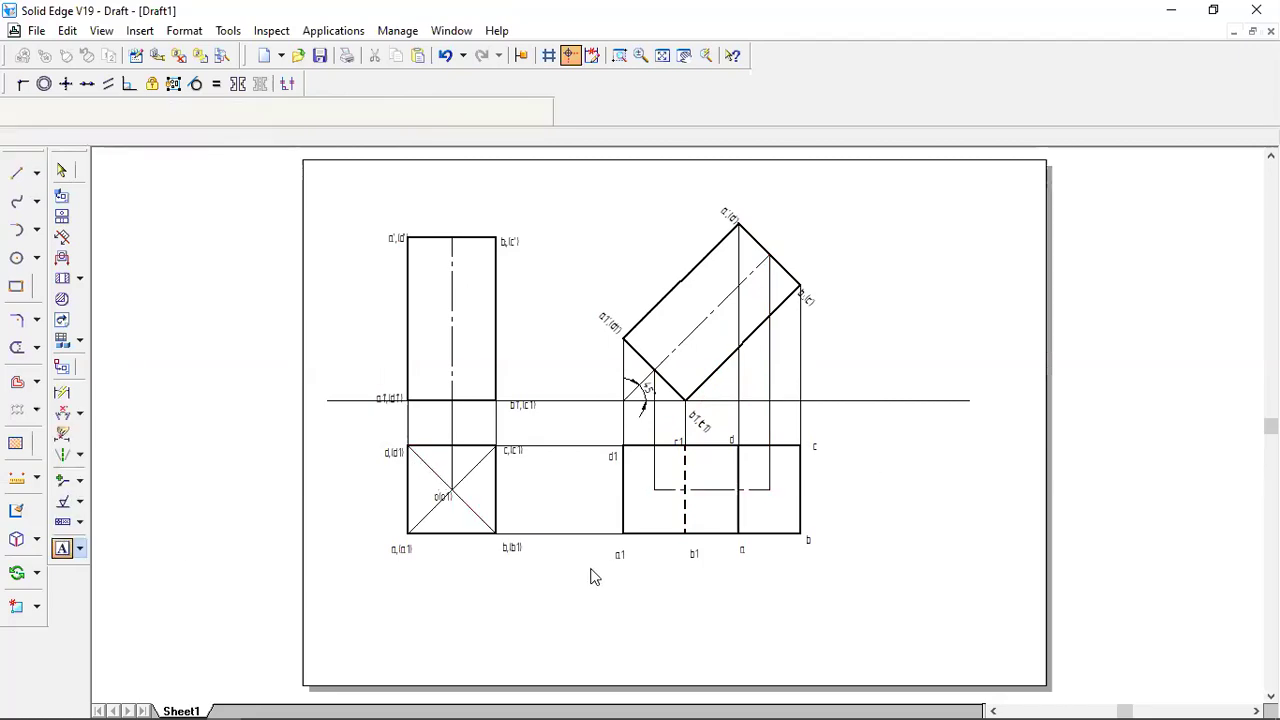
left_click(648, 490)
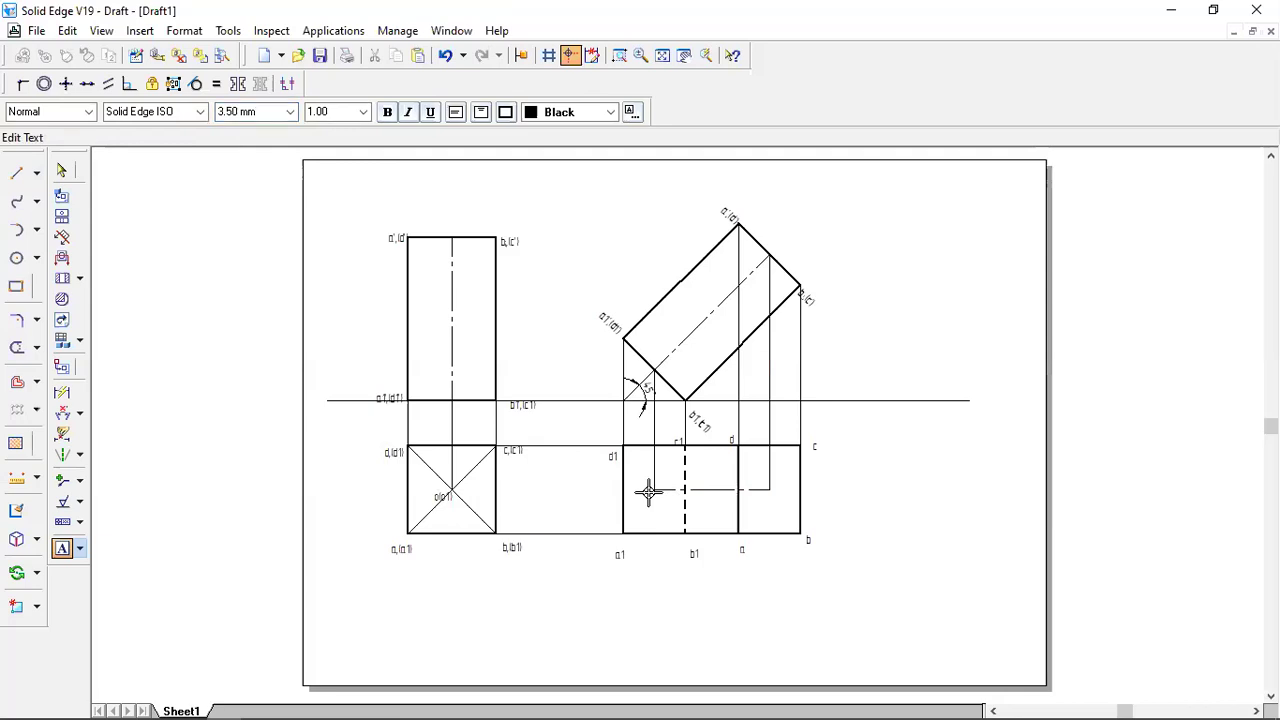
type("o1")
left_click(776, 493)
left_click(776, 493)
type("o")
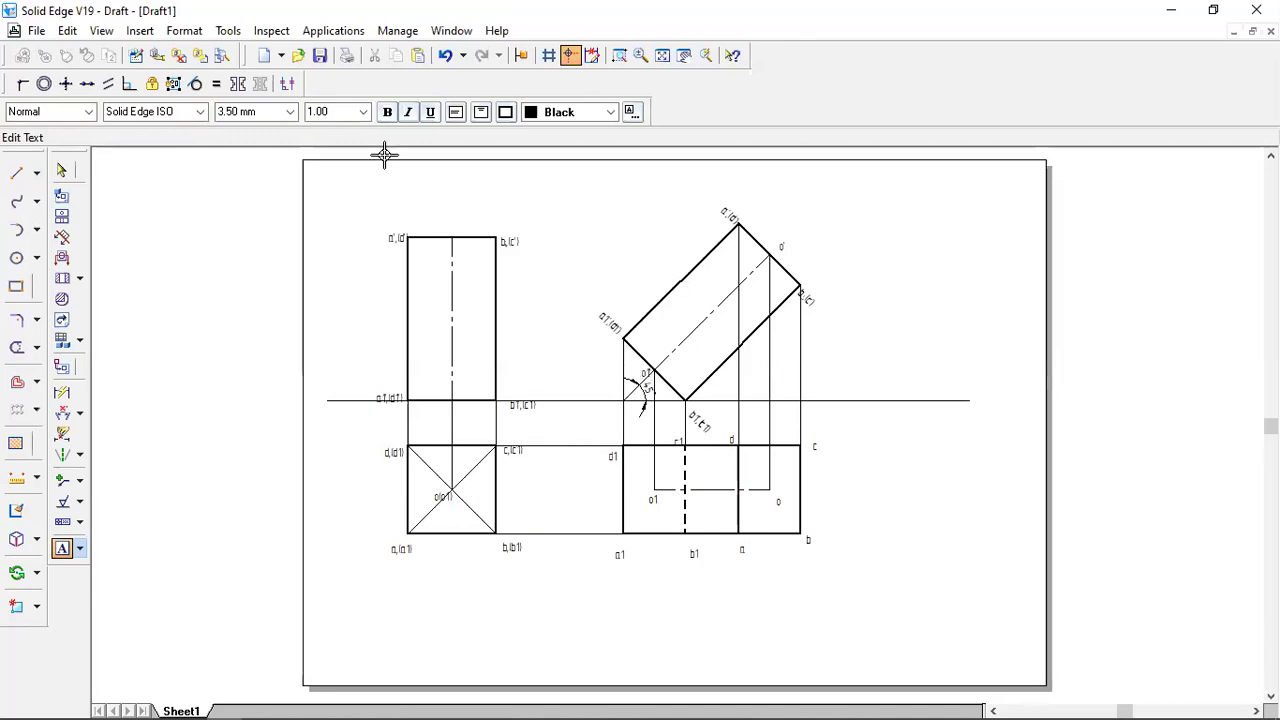
Move all the views with their labels and the reference line about 25 mm horizontally to the left.
left_click(61, 170)
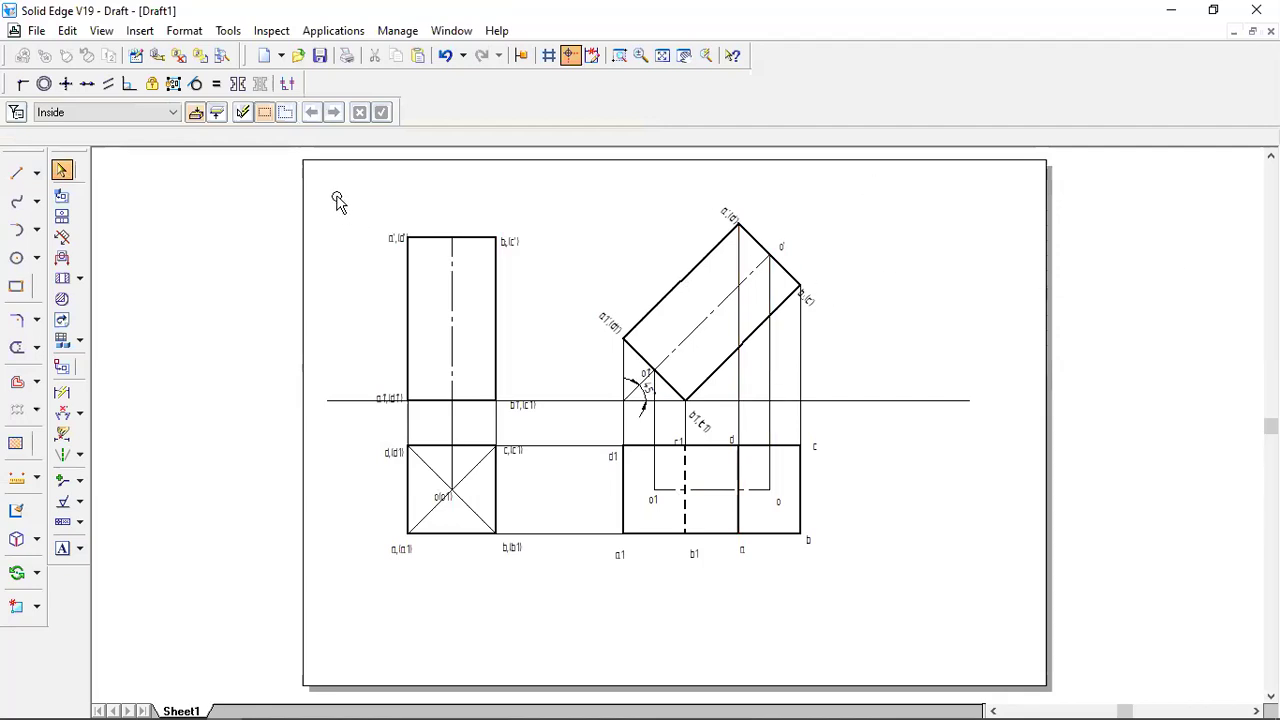
mouse_move(337, 195)
left_mouse_down()
mouse_move(751, 614)
mouse_move(980, 655)
left_mouse_up()
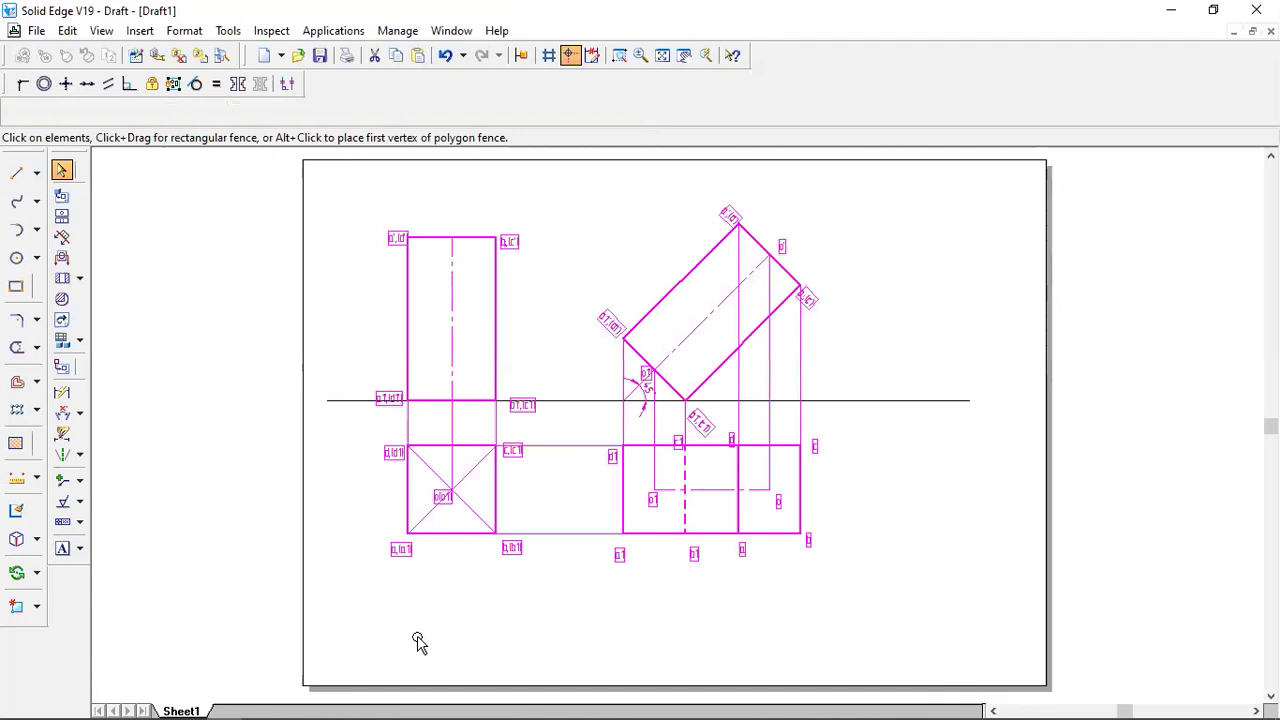
left_click(332, 400, "ctrl")
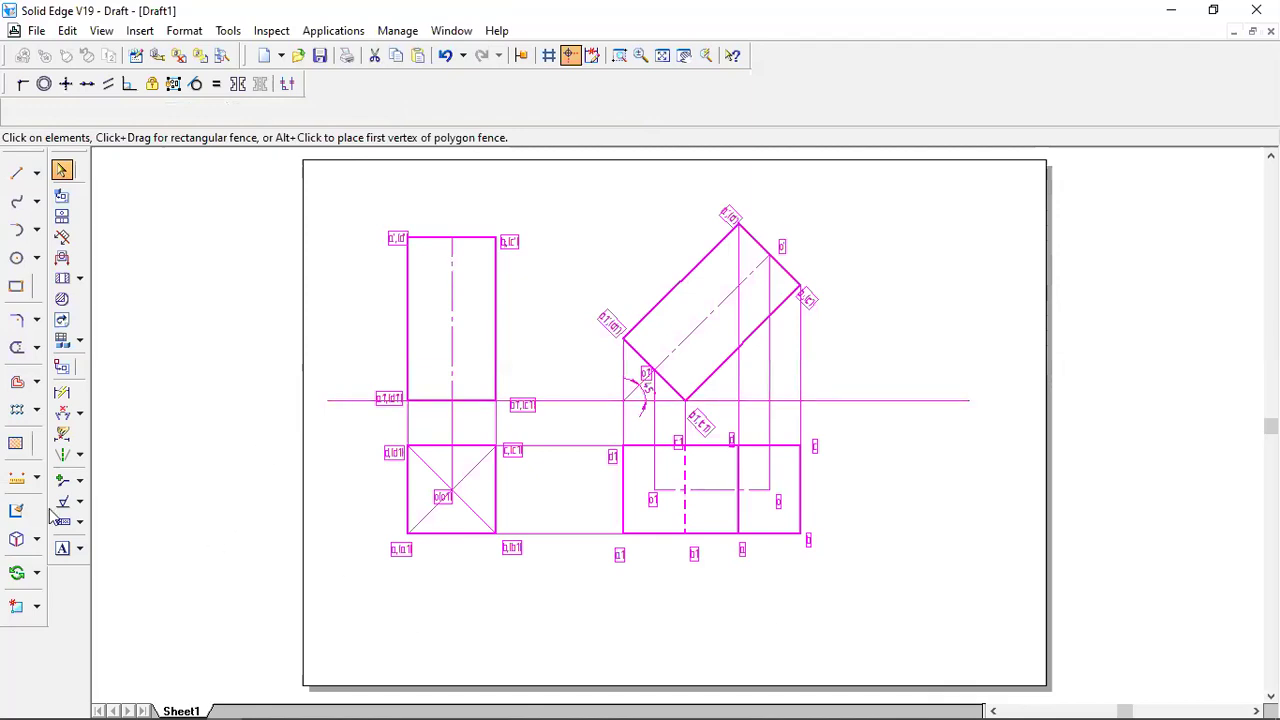
left_click(36, 572)
left_click(75, 577)
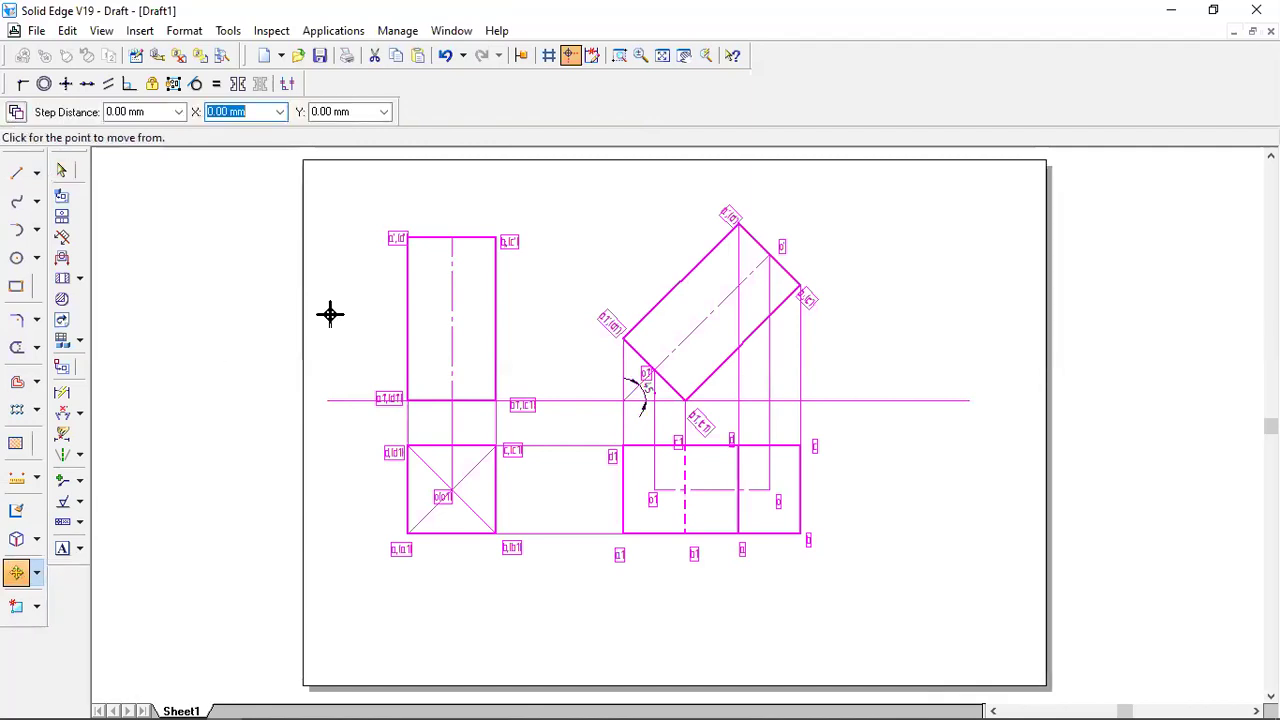
left_click(555, 398)
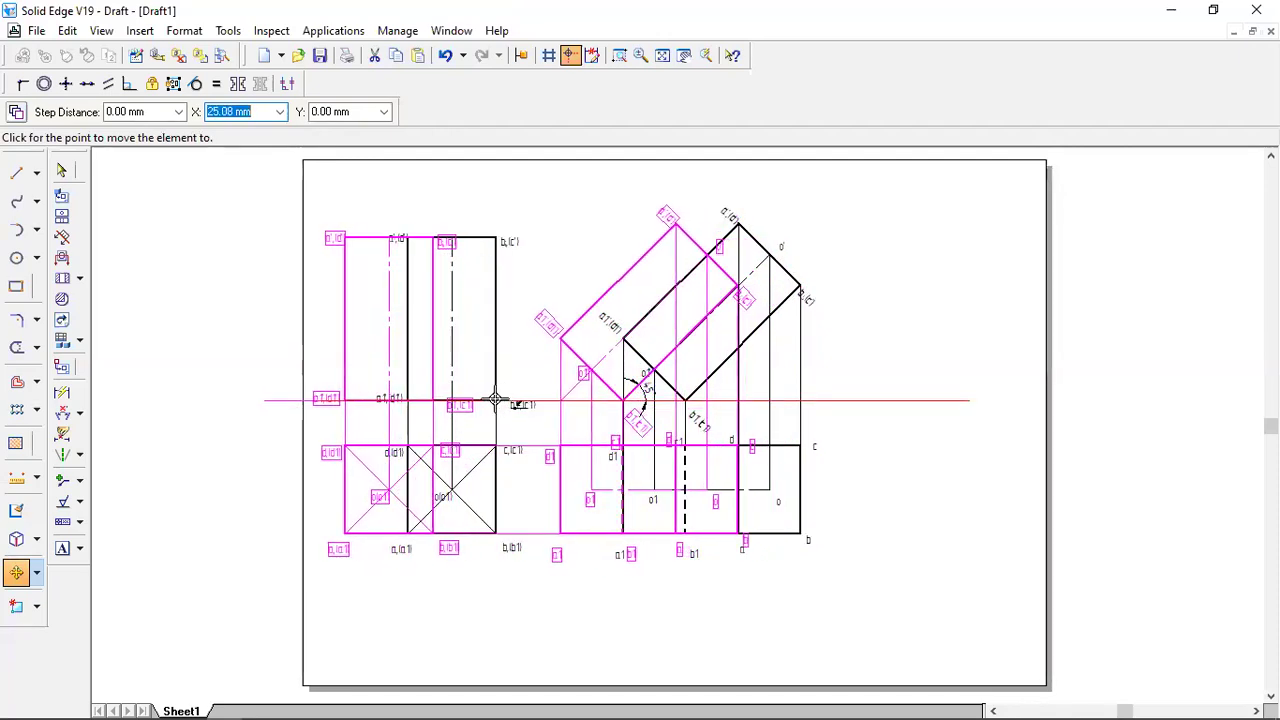
left_click(496, 400)
left_click(880, 460)
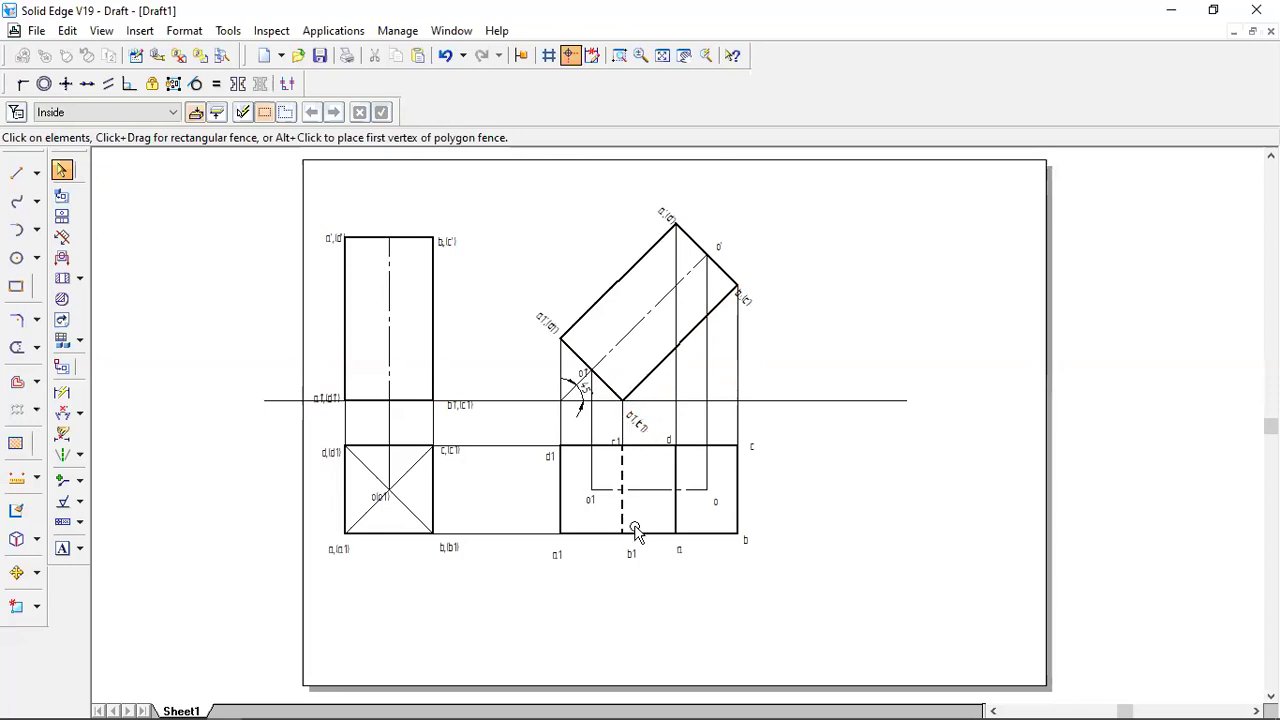
Draw a short horizontal chain line in the free space to the right of the second top view.
left_click(16, 173)
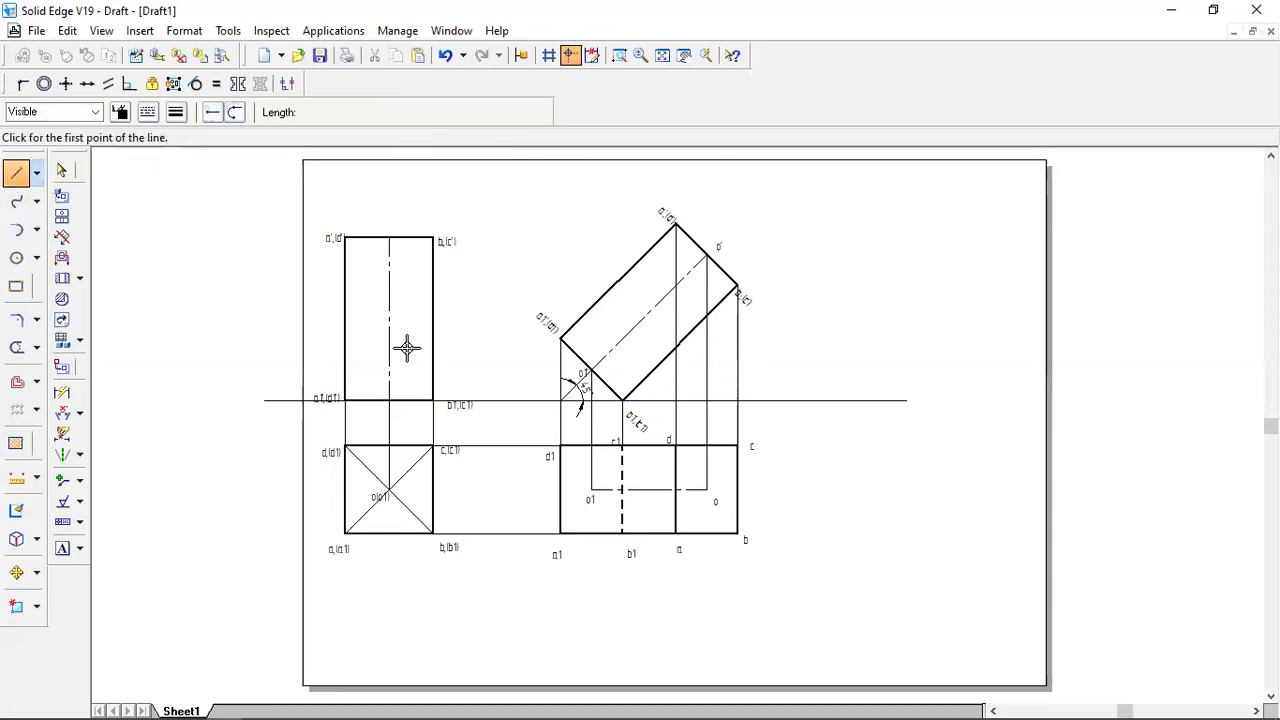
left_click(800, 494)
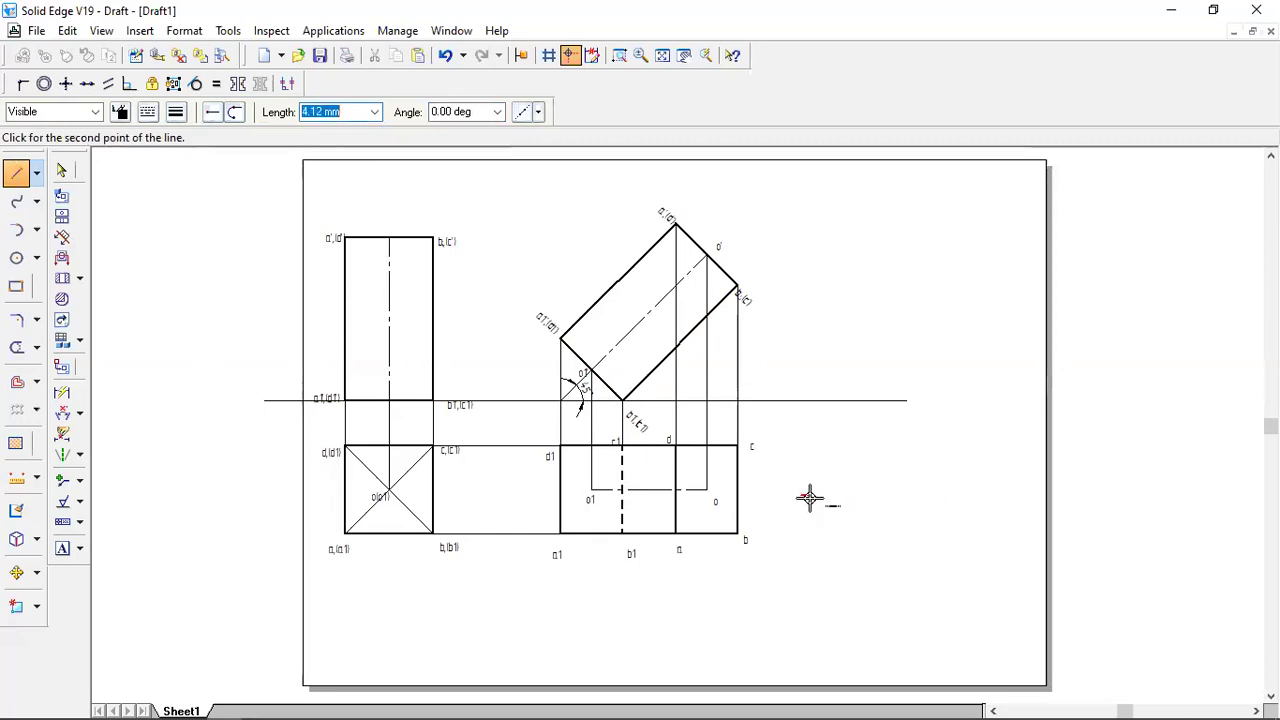
left_click(886, 494)
right_click(886, 497)
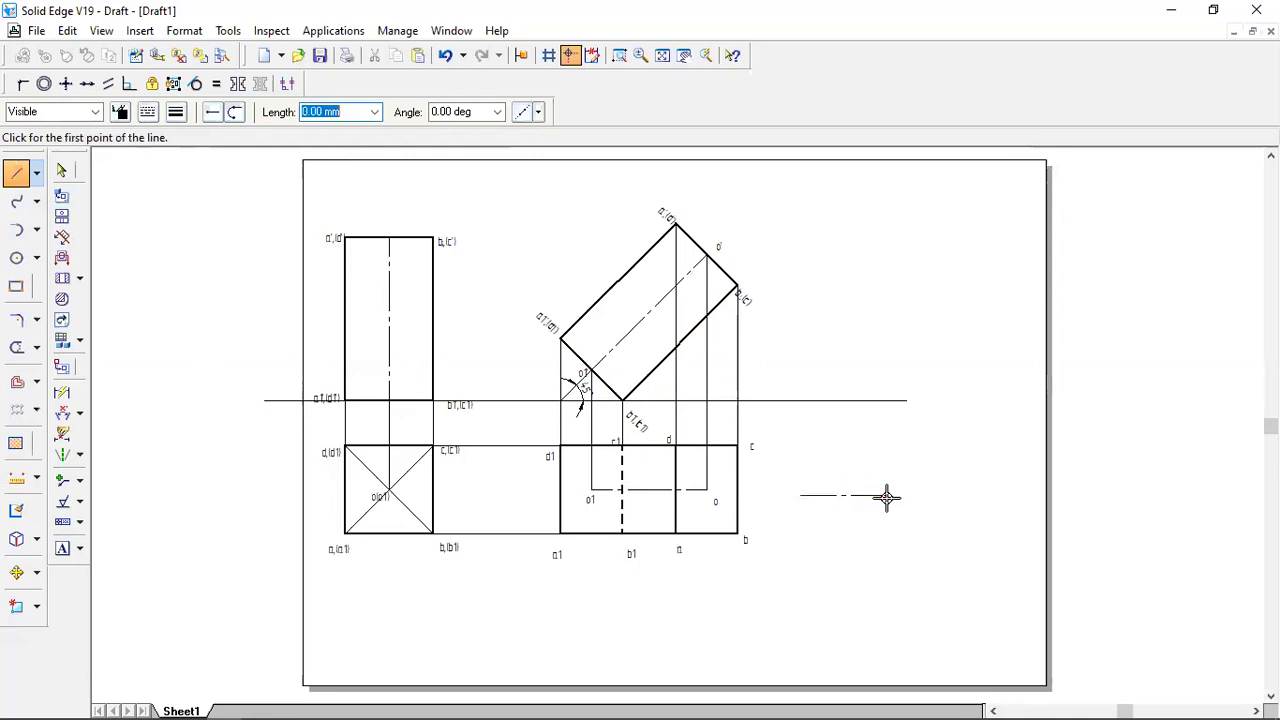
left_click(62, 172)
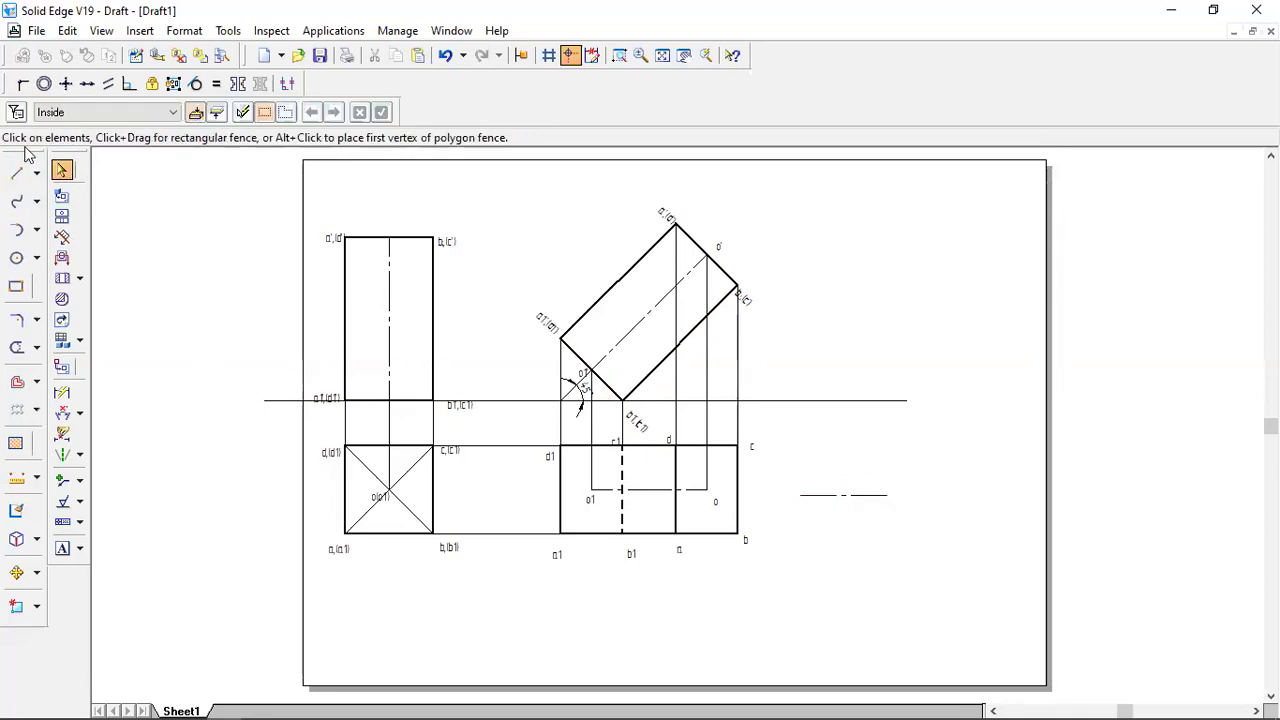
Draw a thin continuous line at -30° from the left end of the short horizontal chain line.
left_click(20, 174)
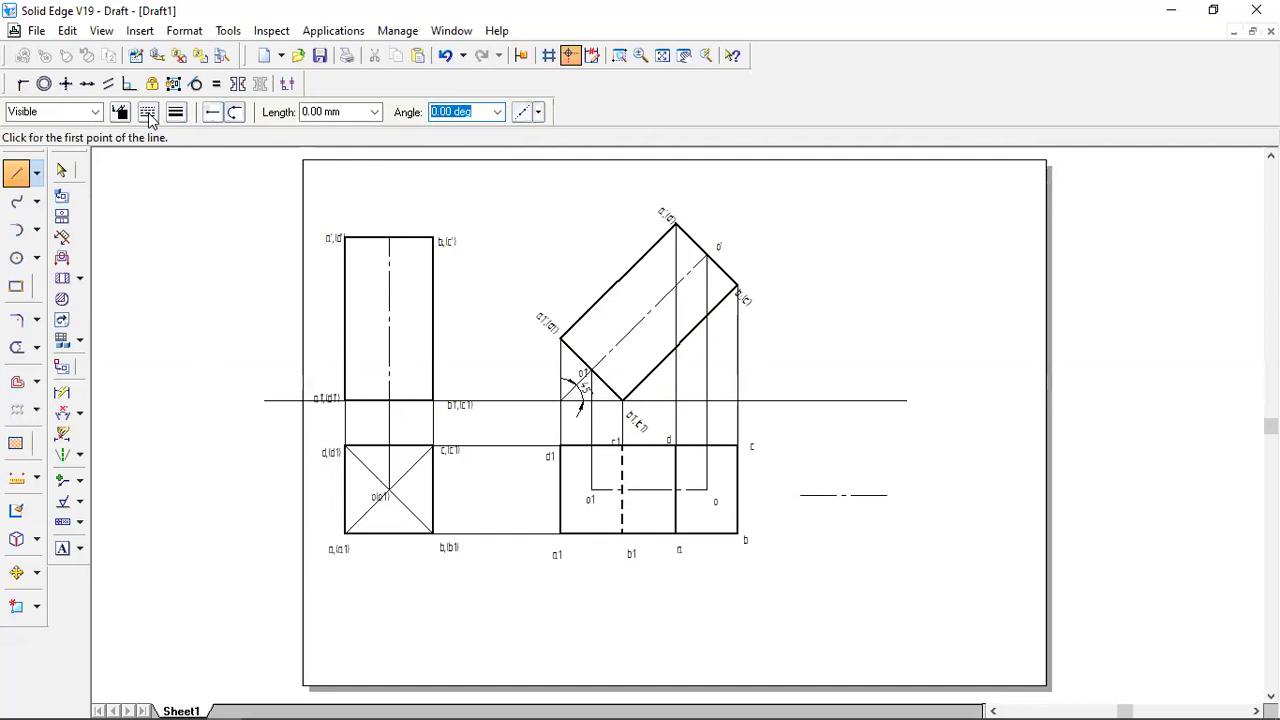
left_click(147, 111)
left_click(857, 509)
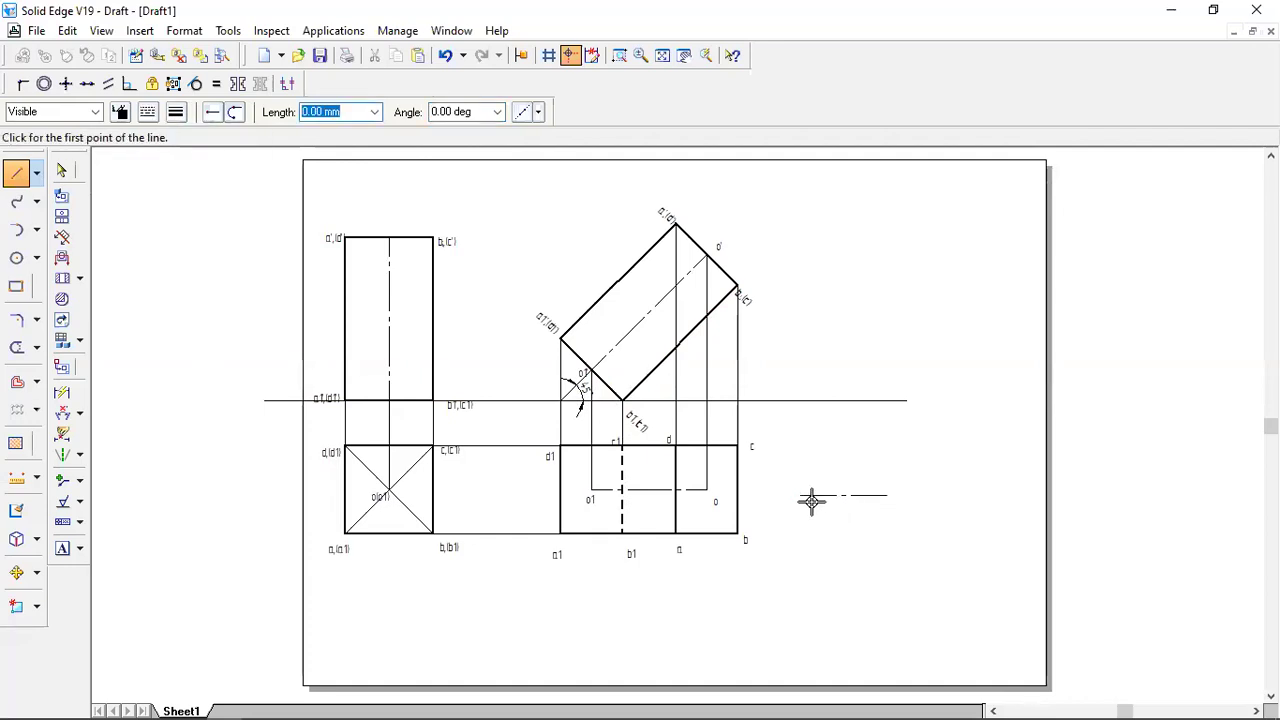
left_click(800, 495)
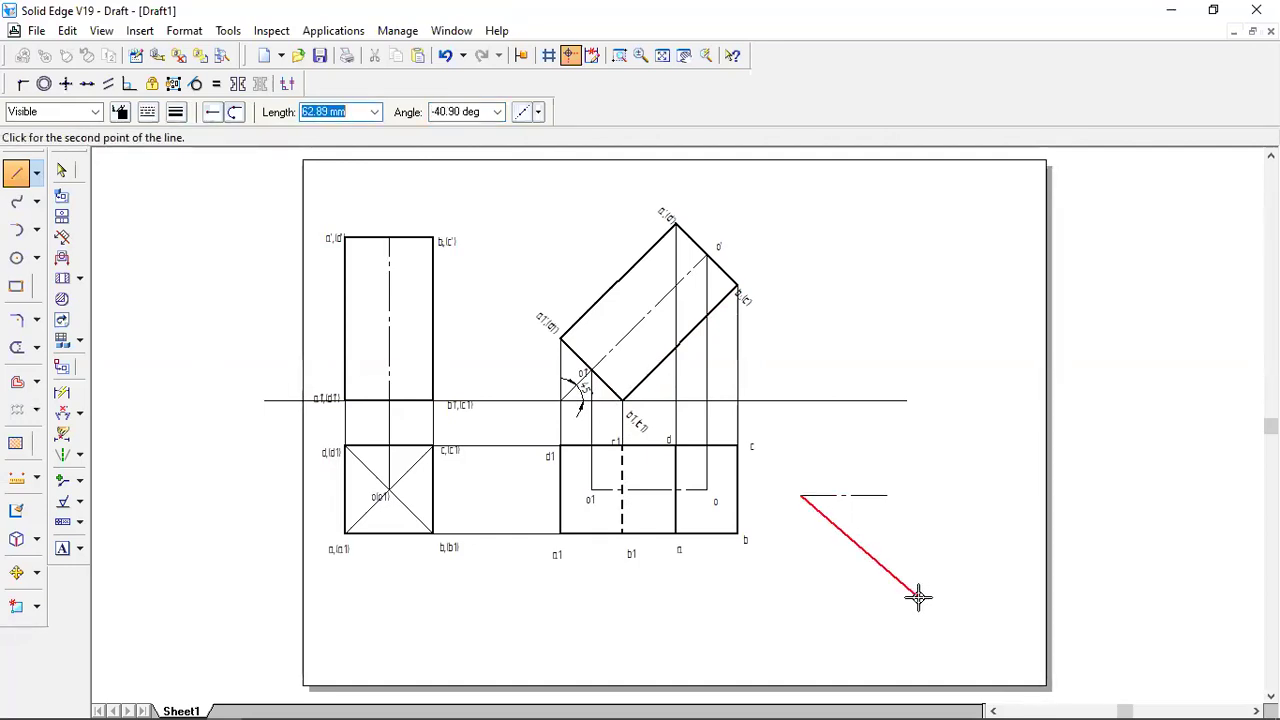
left_click(497, 112)
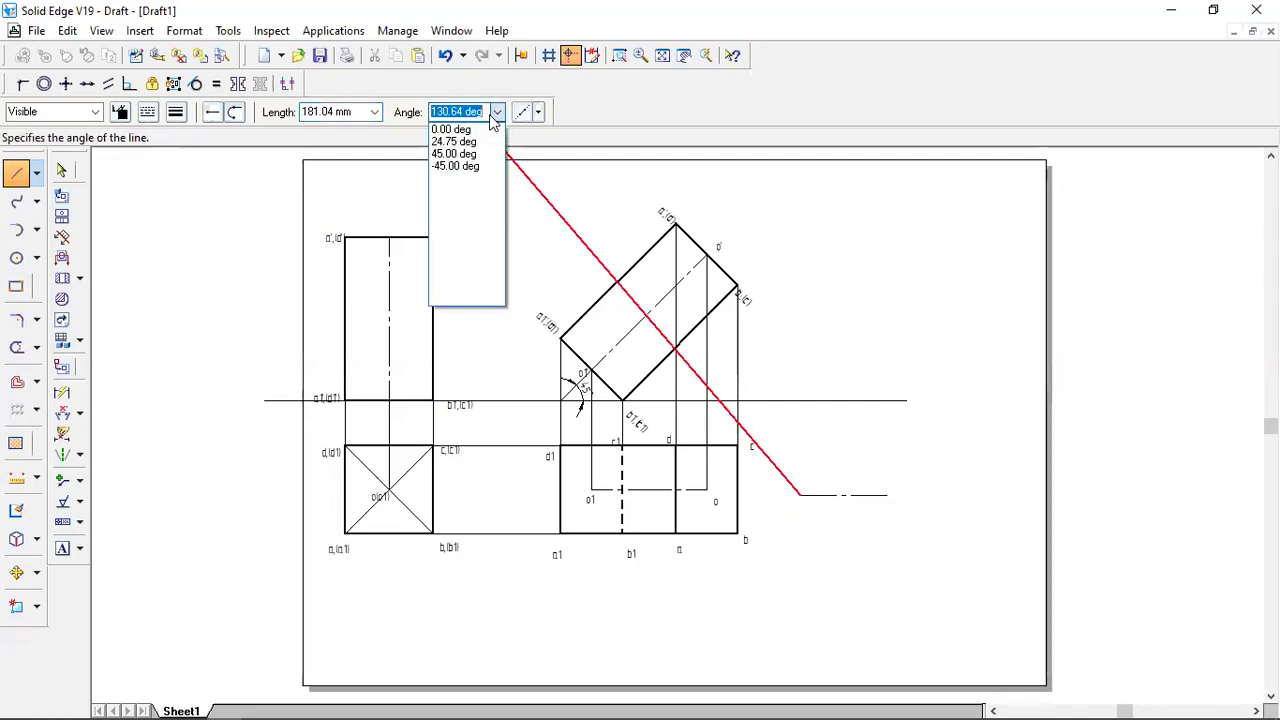
type("1")
type("30")
key("Return")
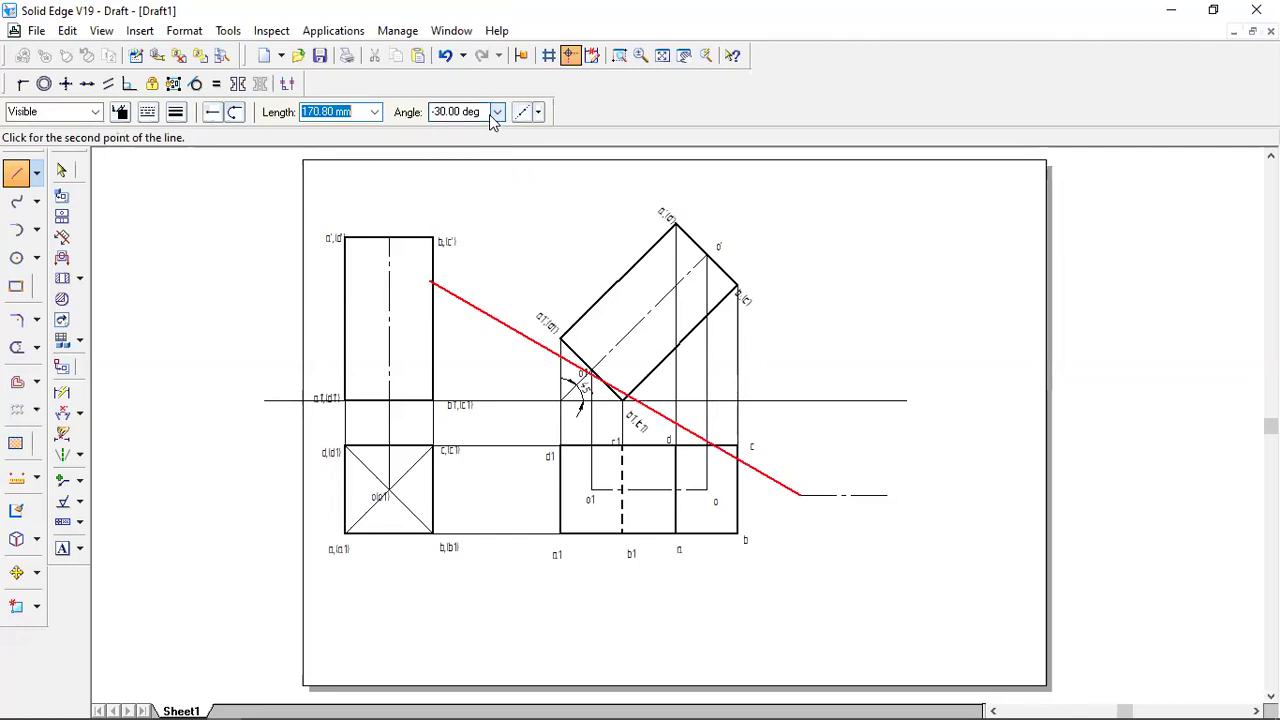
left_click(986, 579)
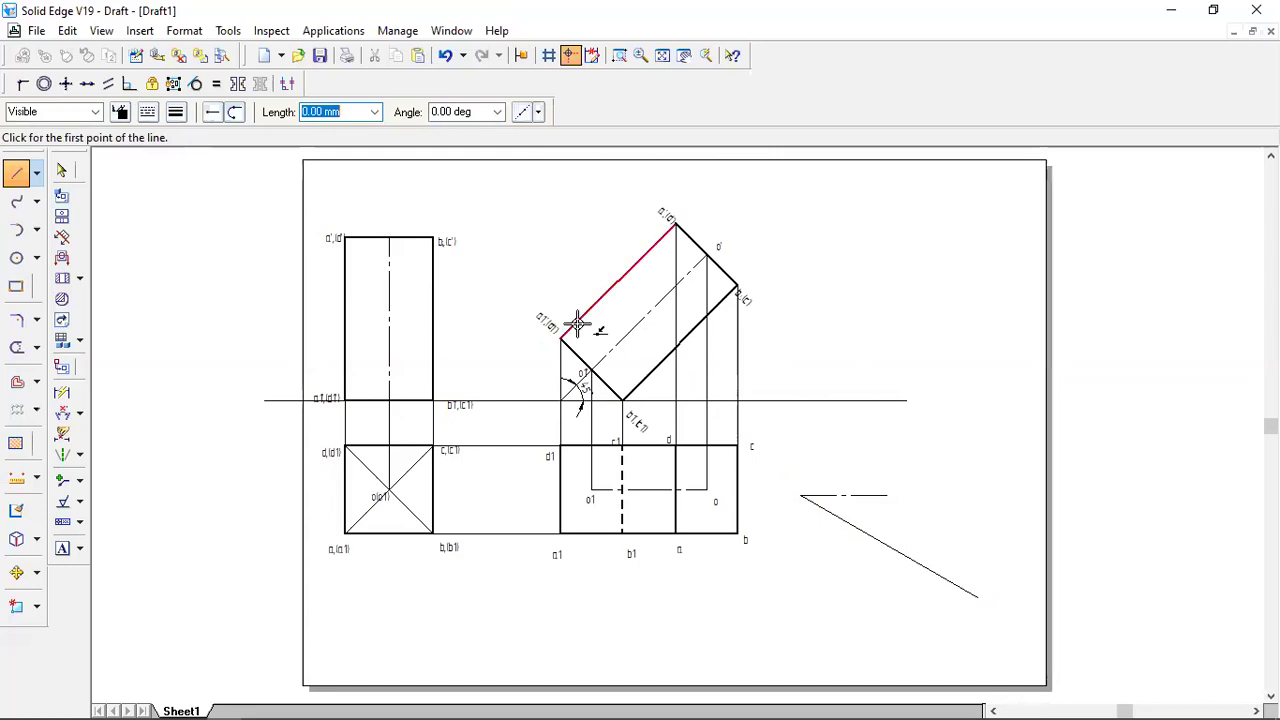
Copy the second top view with its labels so that corner c1 of the copy lies on the 30° line.
left_click(59, 172)
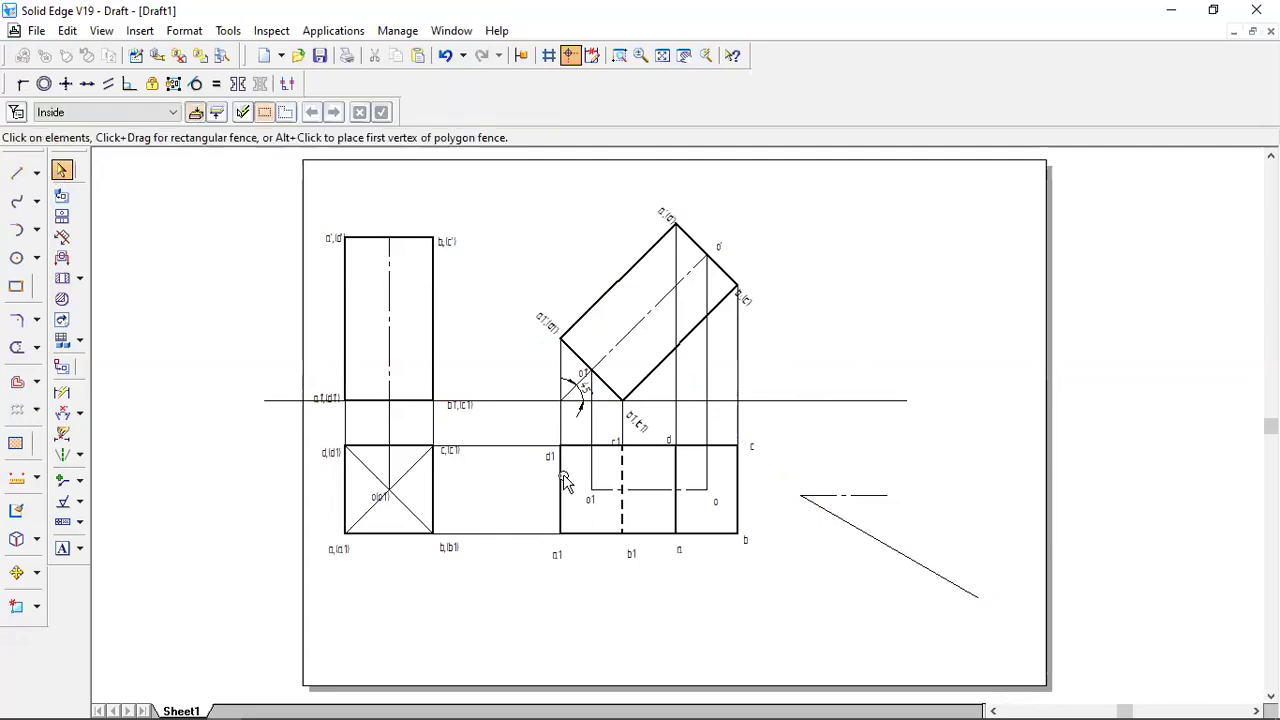
left_click_drag(528, 422, 760, 574)
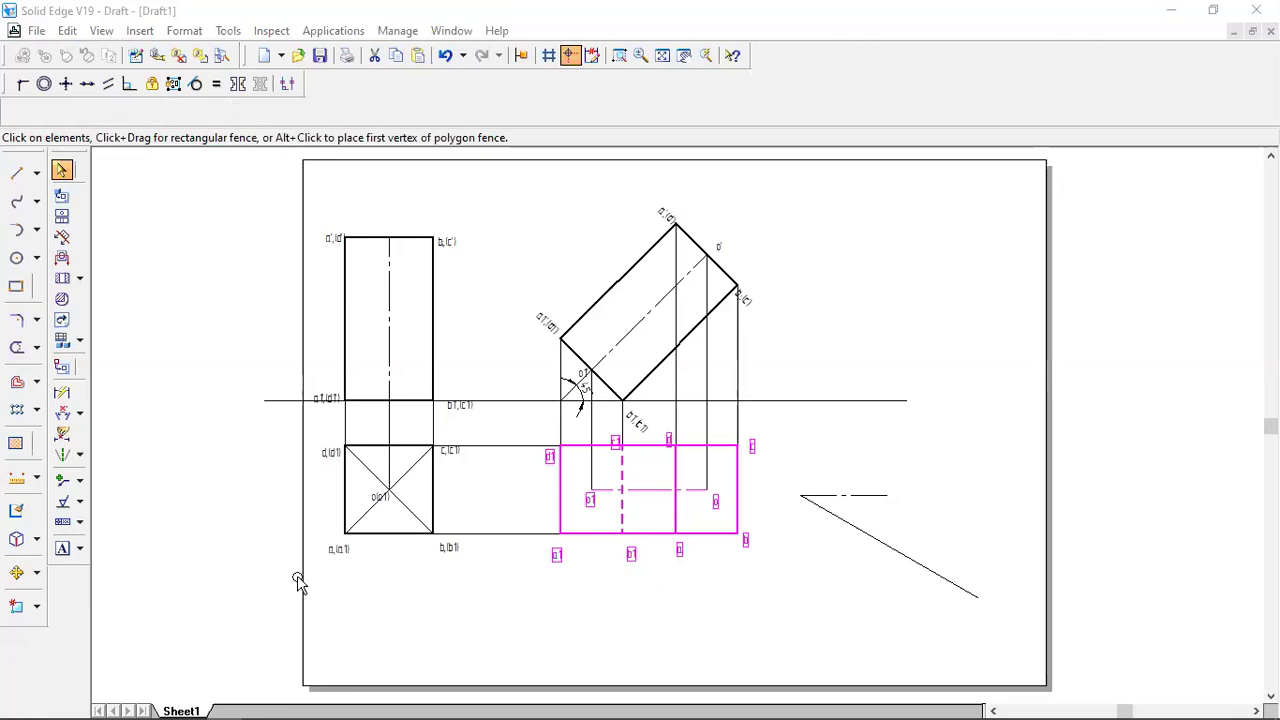
left_click(37, 578)
left_click(80, 572)
left_click(17, 112)
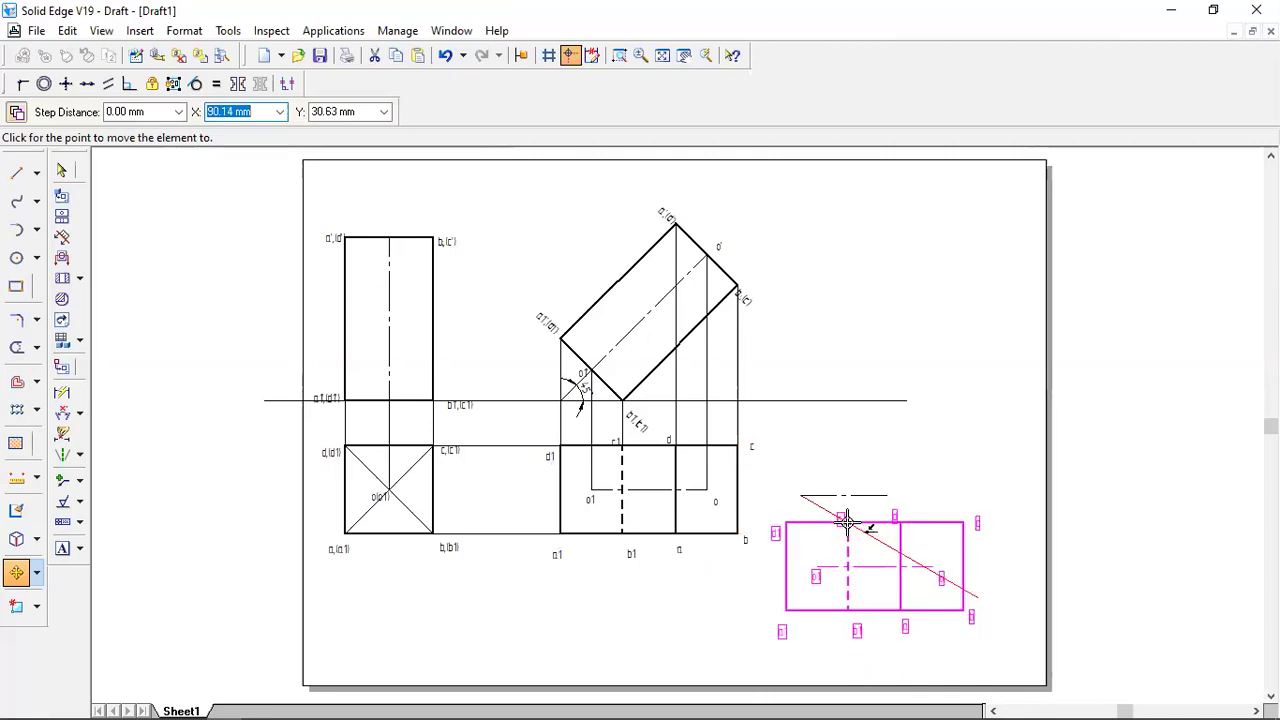
key("Escape")
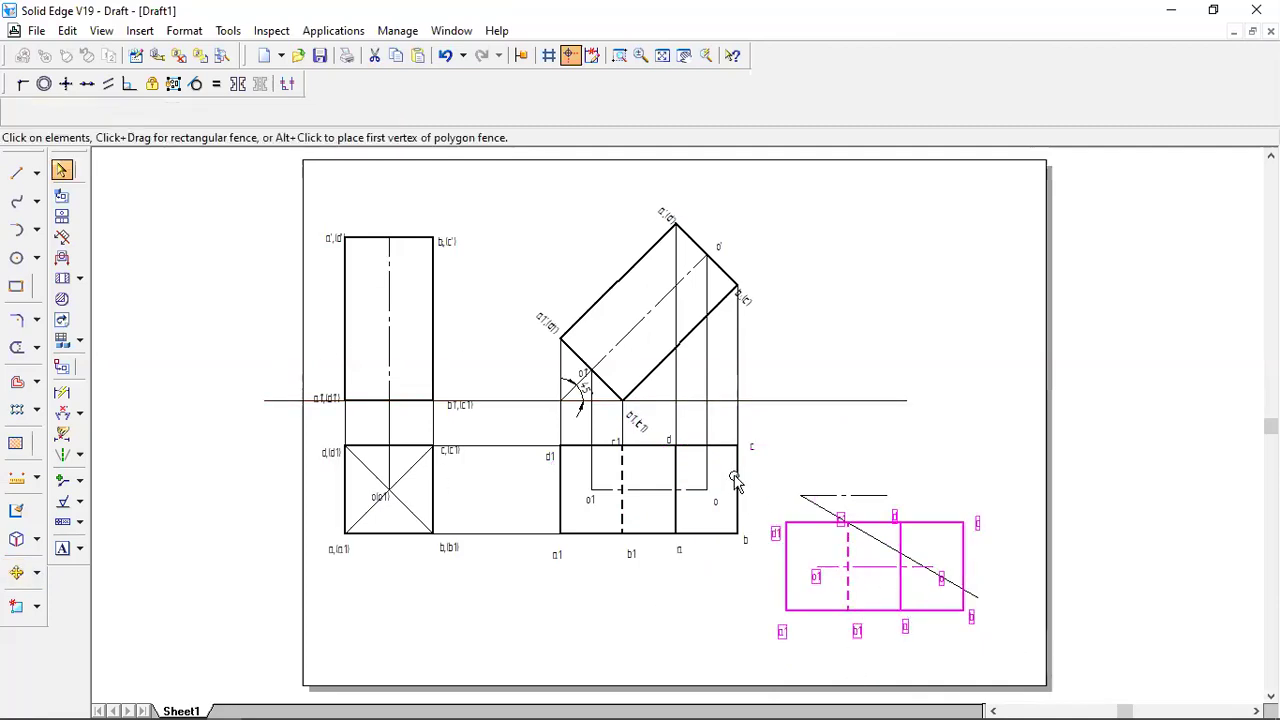
Rotate the copied top view 60° about corner c1 so that its hidden edge c1-b1 lies along the 30° line.
left_click(36, 573)
left_click(72, 594)
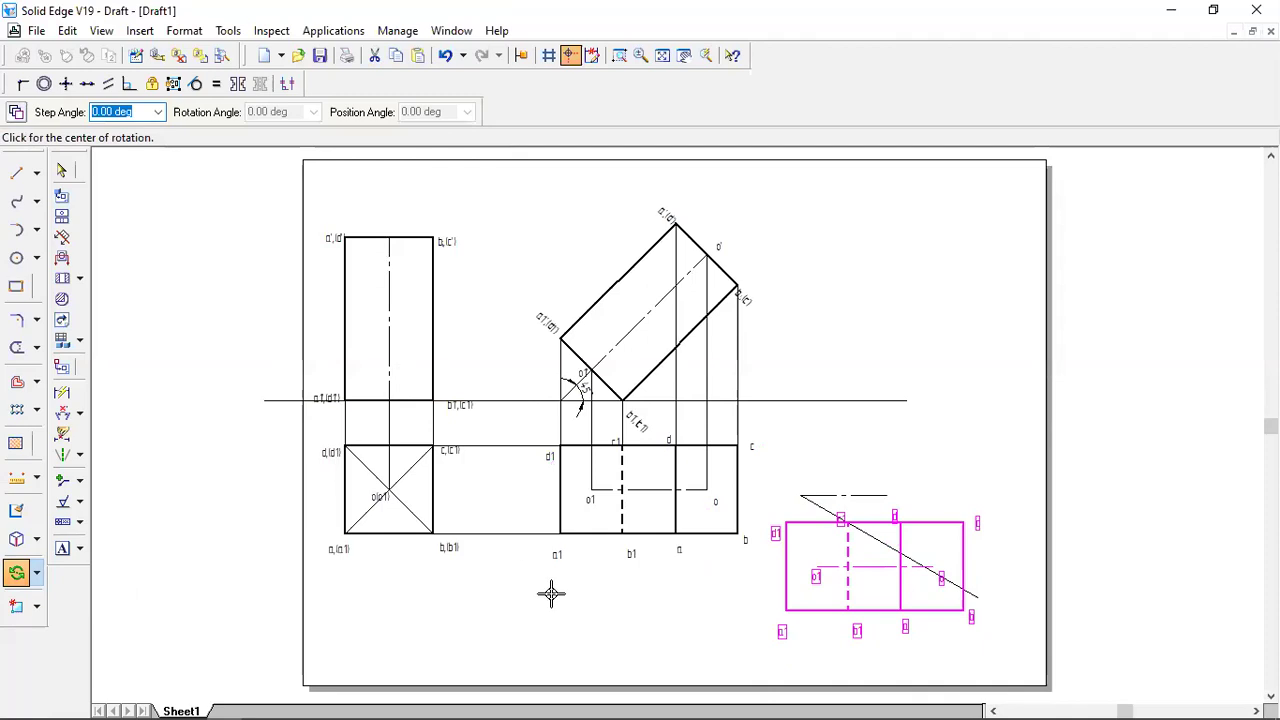
left_click(847, 519)
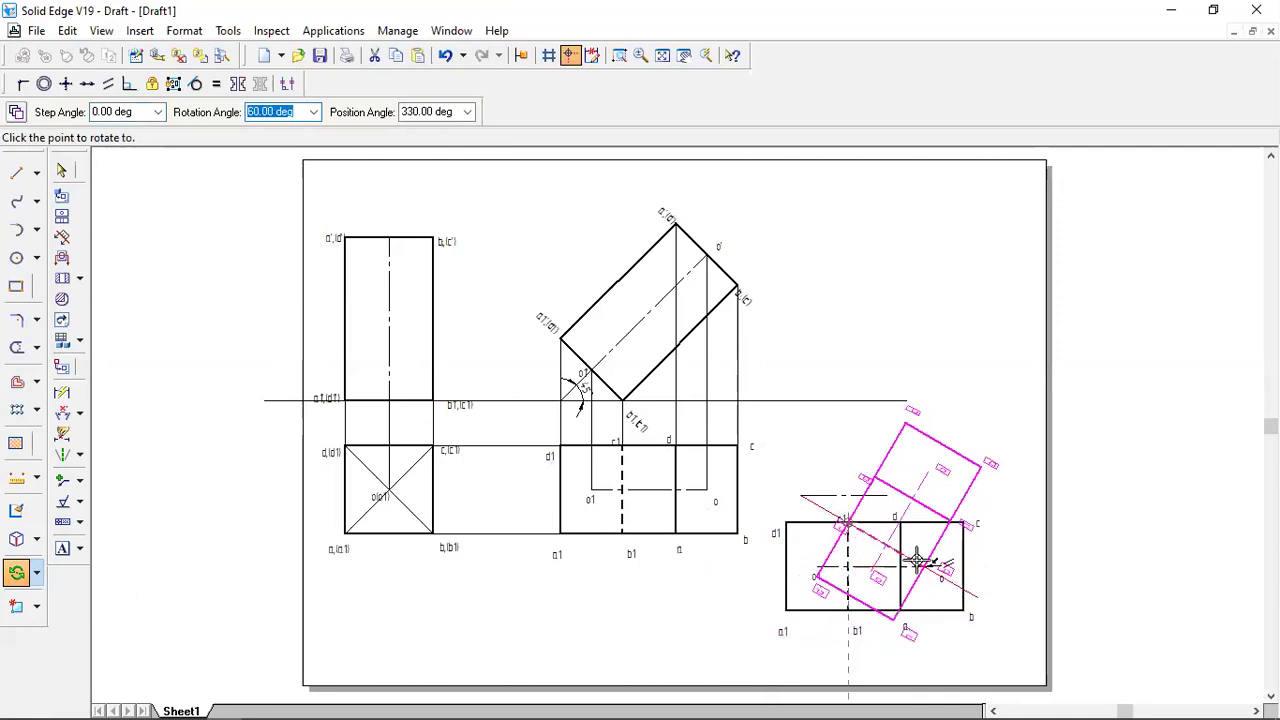
left_click(969, 590)
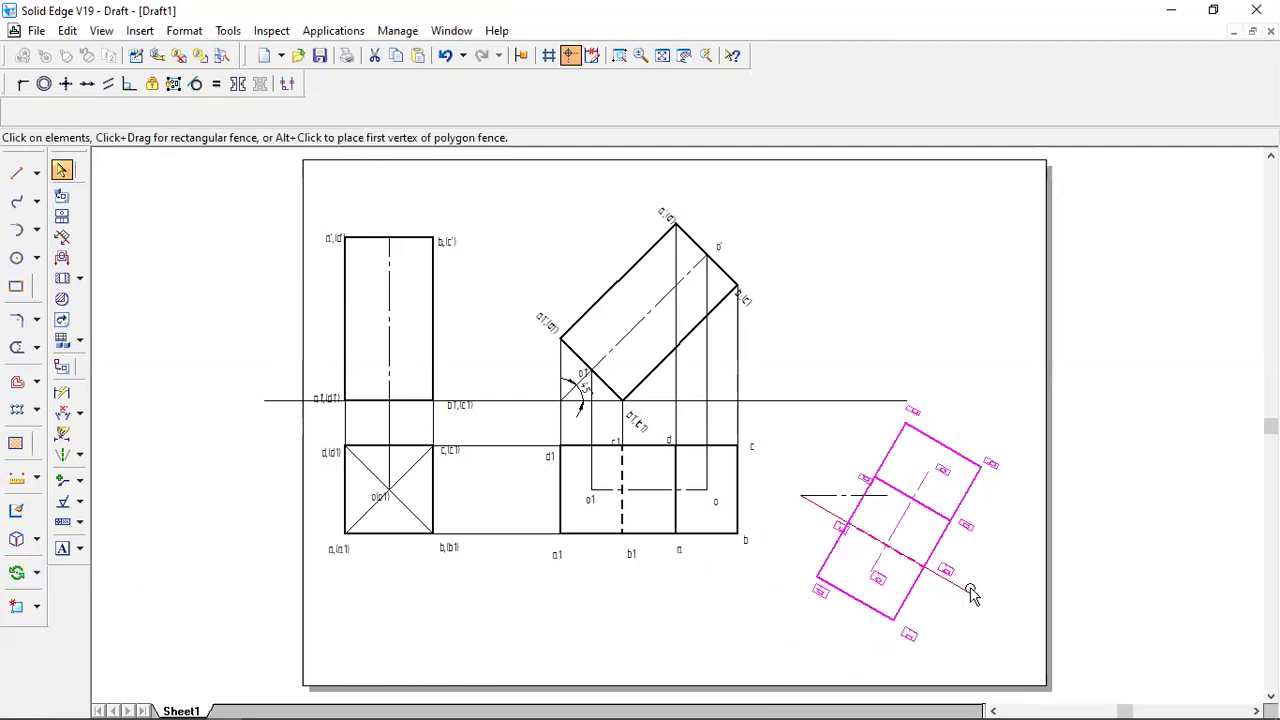
left_click(943, 640)
left_click(728, 445)
left_click(650, 477)
left_click(560, 345)
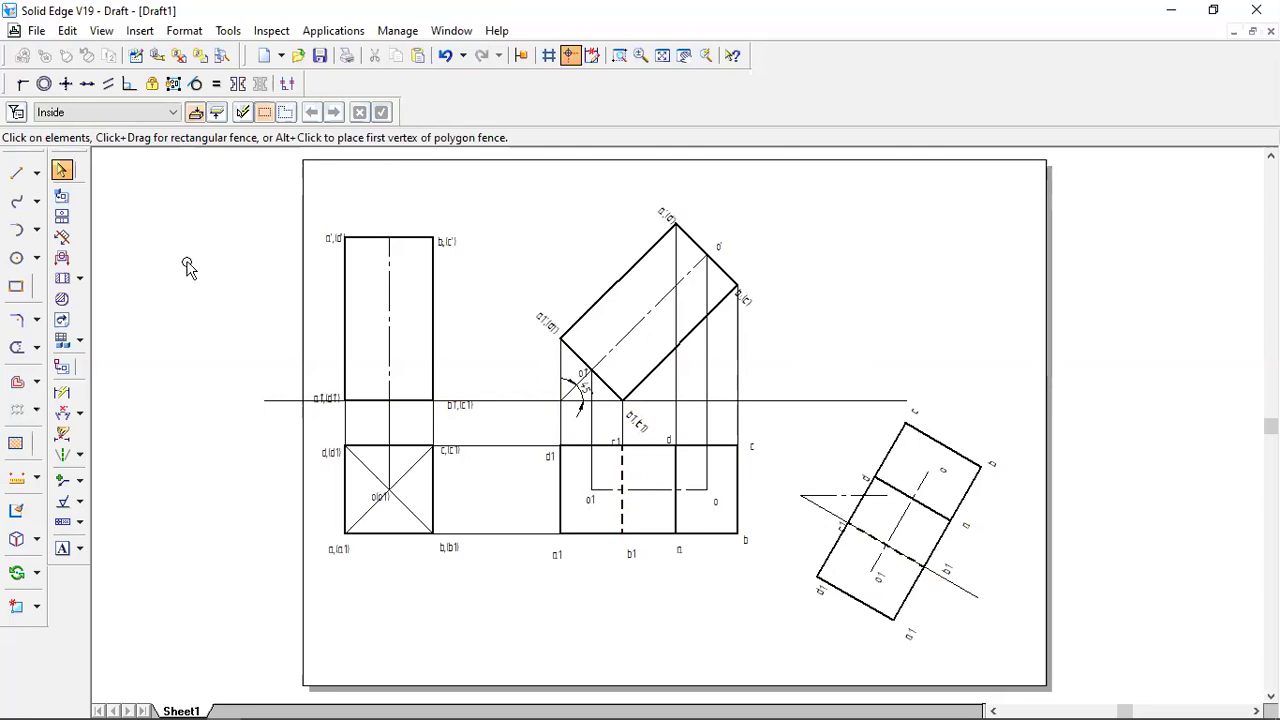
Draw vertical projectors from a1 and d1 of the rotated top view up to the level of a1' in the tilted front view.
left_click(17, 172)
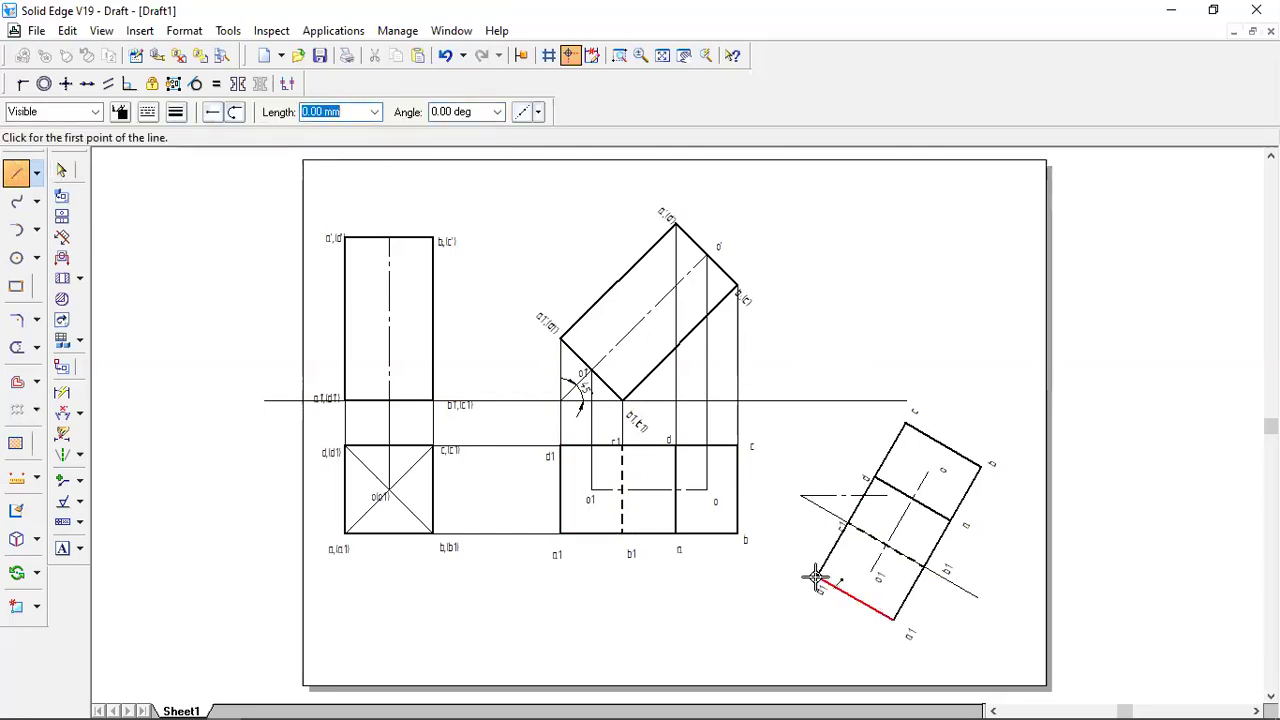
left_click(894, 621)
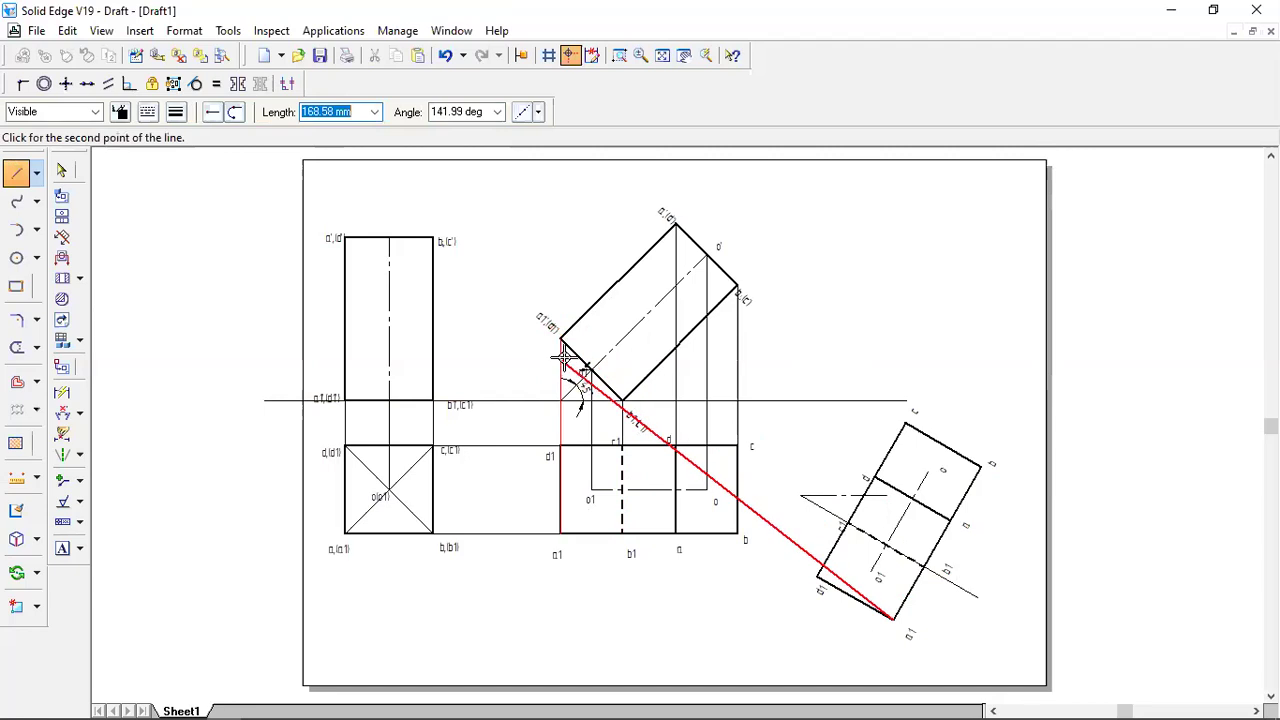
left_click(892, 340)
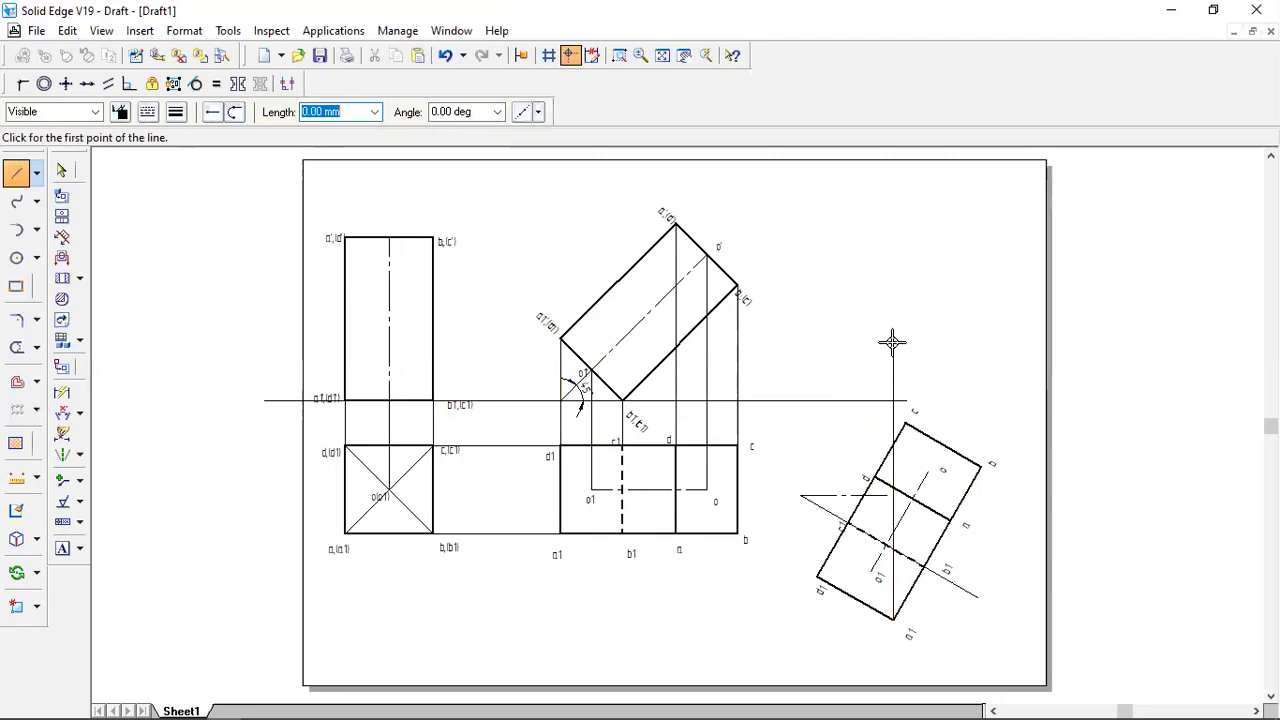
left_click(818, 577)
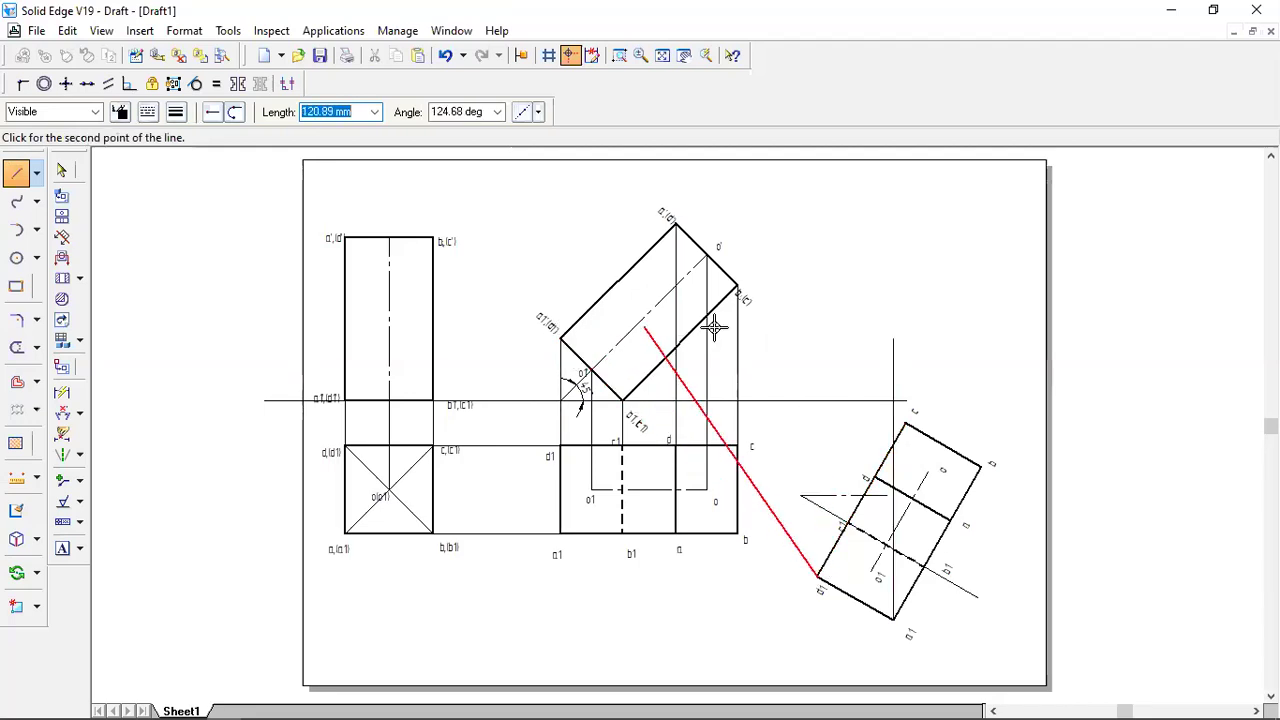
left_click(817, 342)
right_click(817, 342)
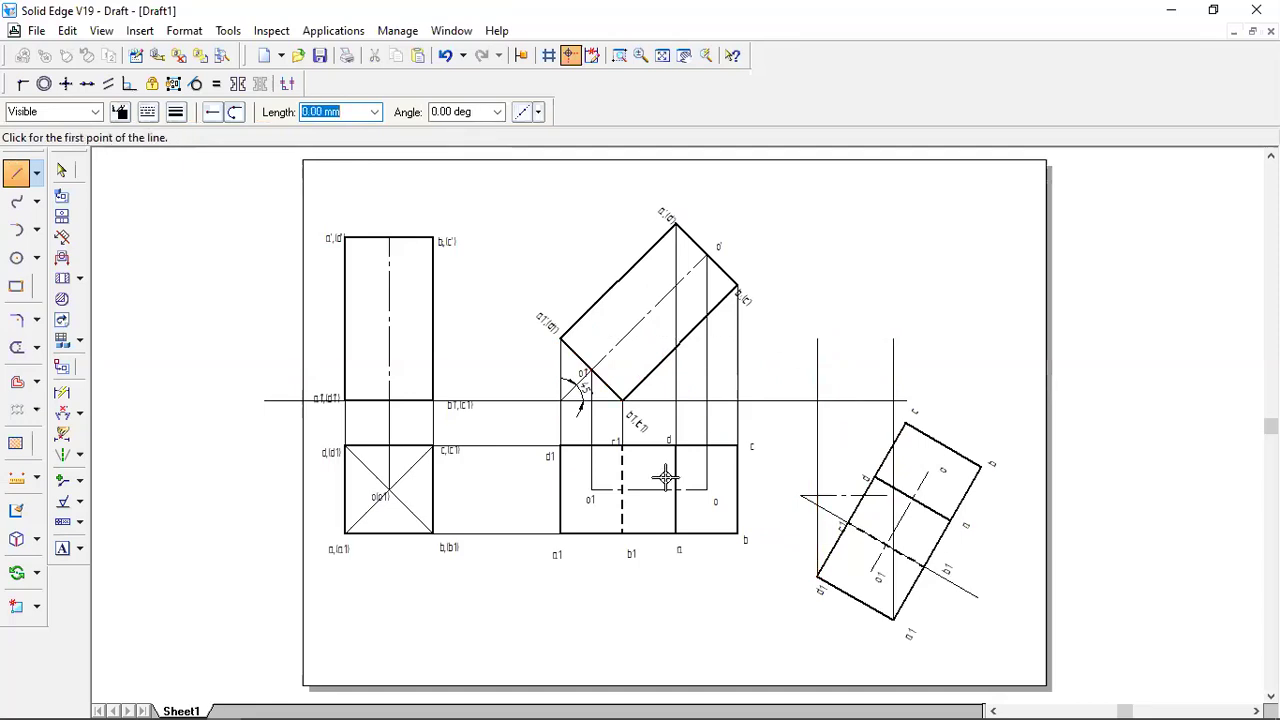
left_click(923, 568)
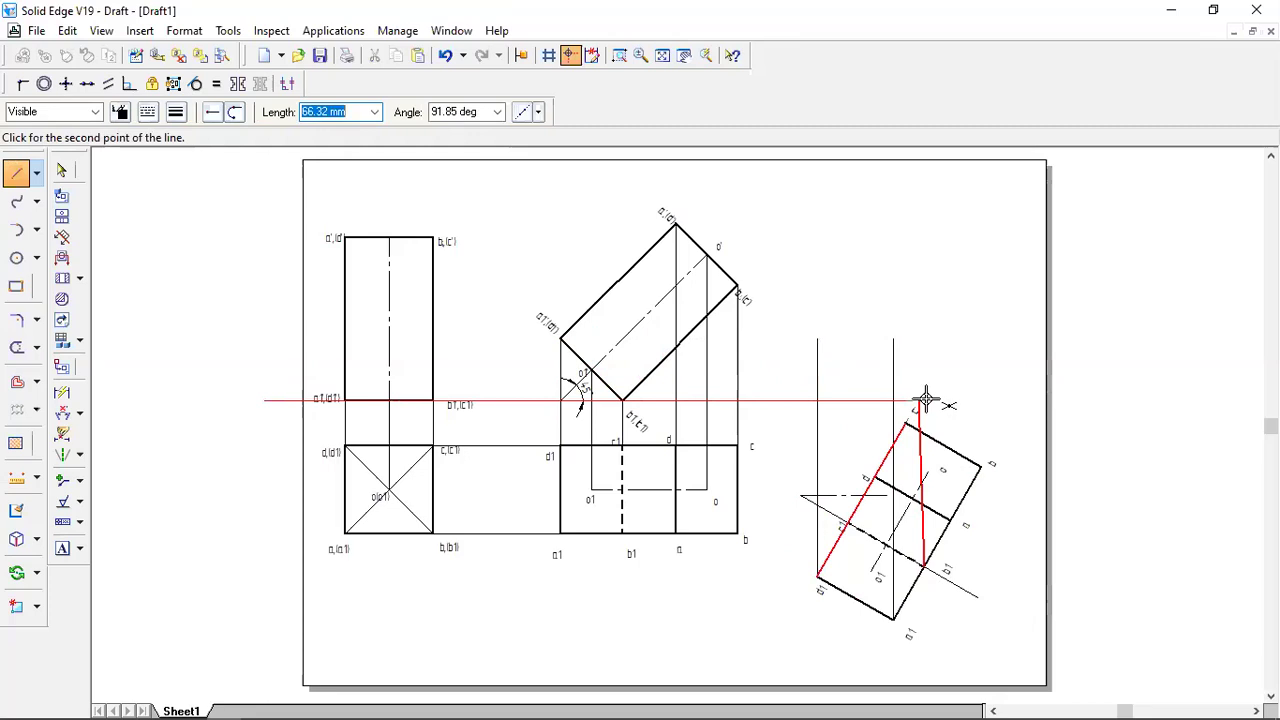
right_click(449, 349)
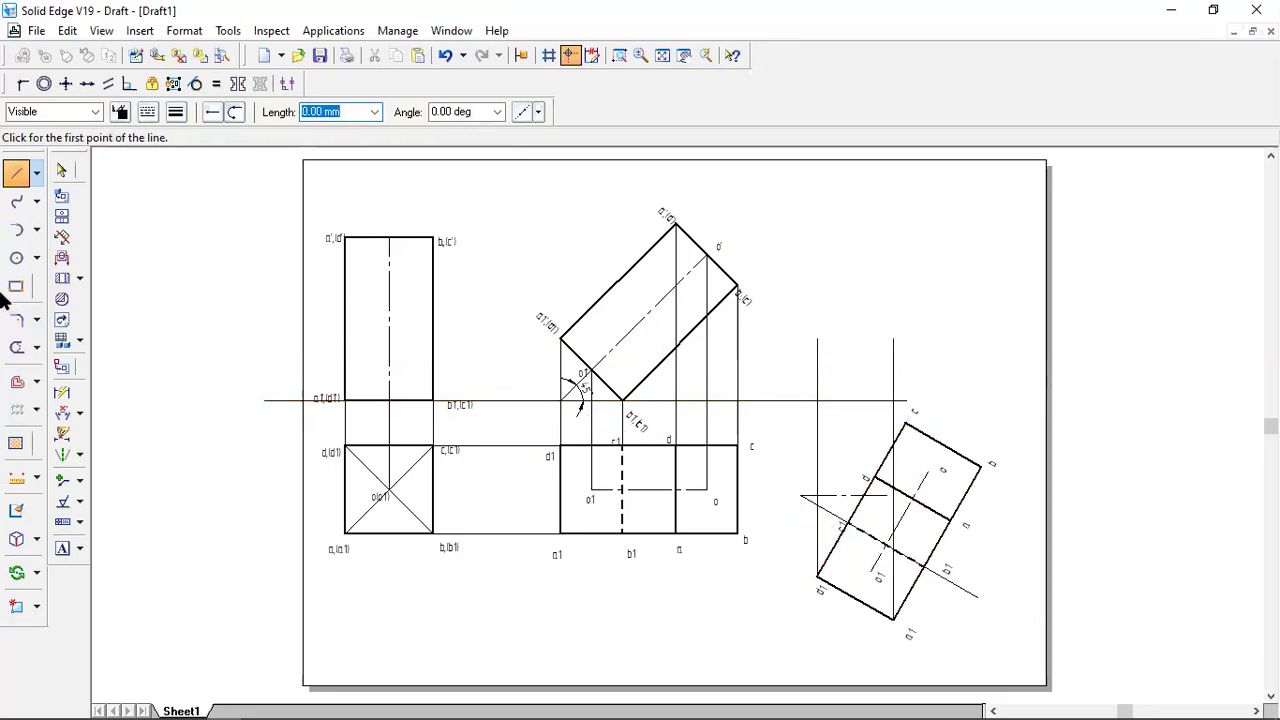
Draw a long, nearly vertical line in the free space to the right of the rotated top view.
left_click(16, 173)
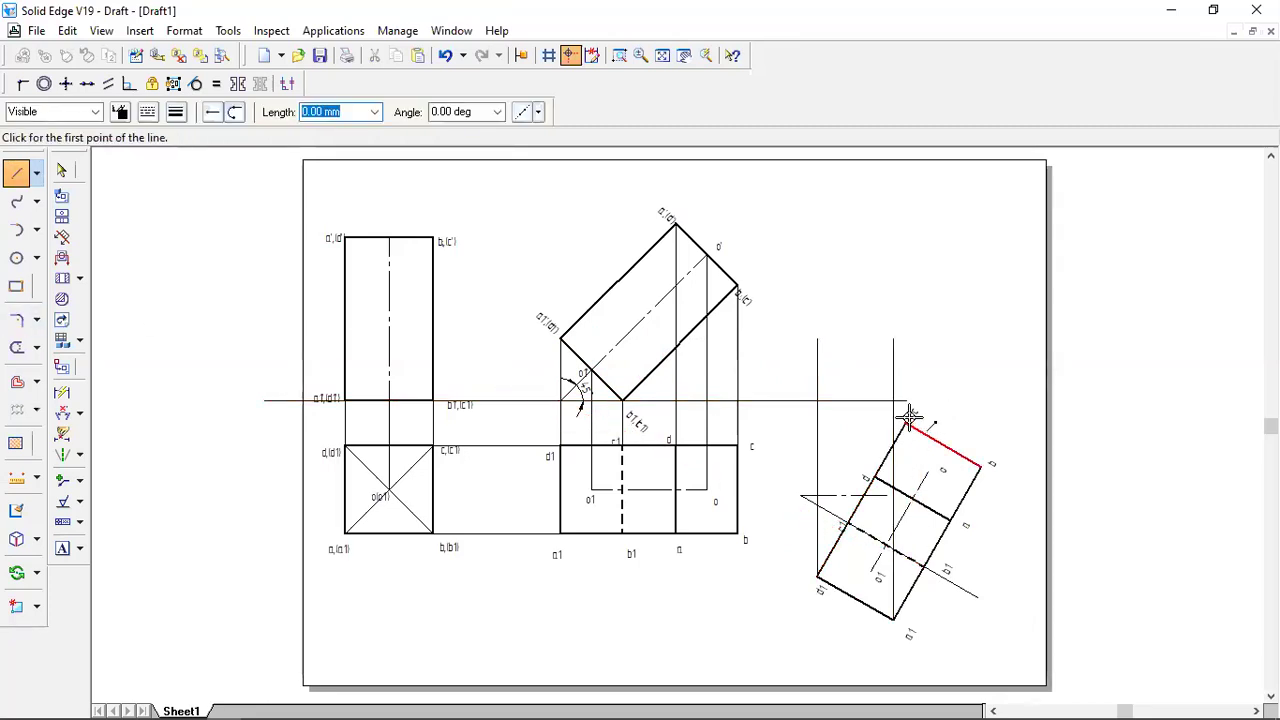
left_click(1018, 236)
left_click(1027, 489)
right_click(1027, 489)
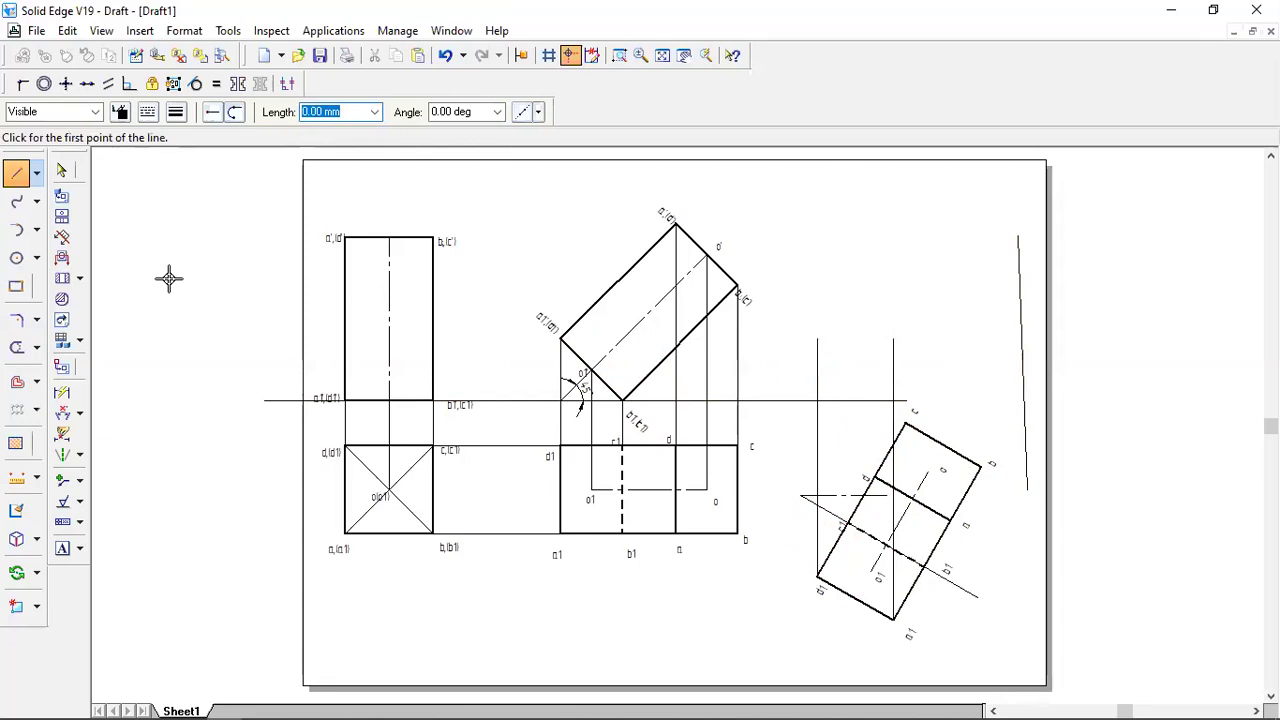
Extend the horizontal reference line to meet the slanted boundary line beyond the rotated top view.
left_click(36, 349)
left_click(100, 386)
left_click(860, 400)
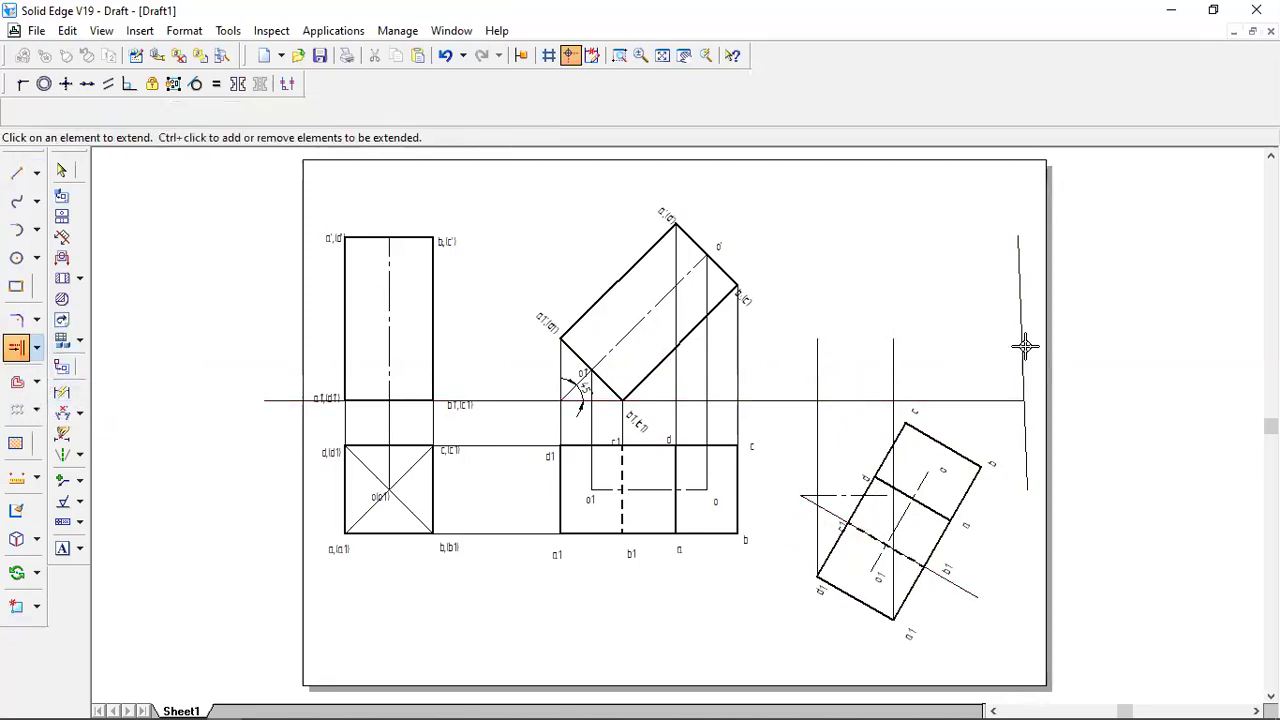
Trim away both parts of the slanted boundary line above and below the reference line.
left_click(36, 348)
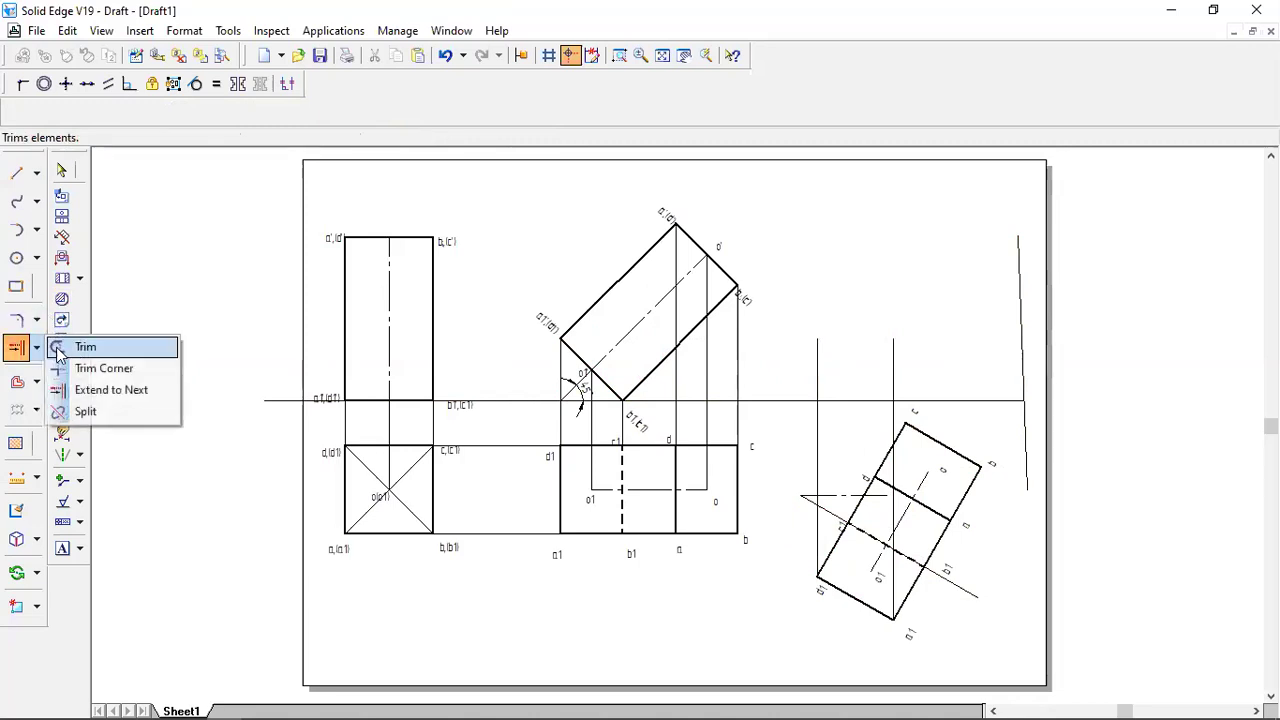
left_click(78, 346)
mouse_move(993, 271)
left_mouse_down()
mouse_move(1037, 286)
mouse_move(1035, 305)
left_mouse_up()
left_click_drag(1035, 413, 1006, 446)
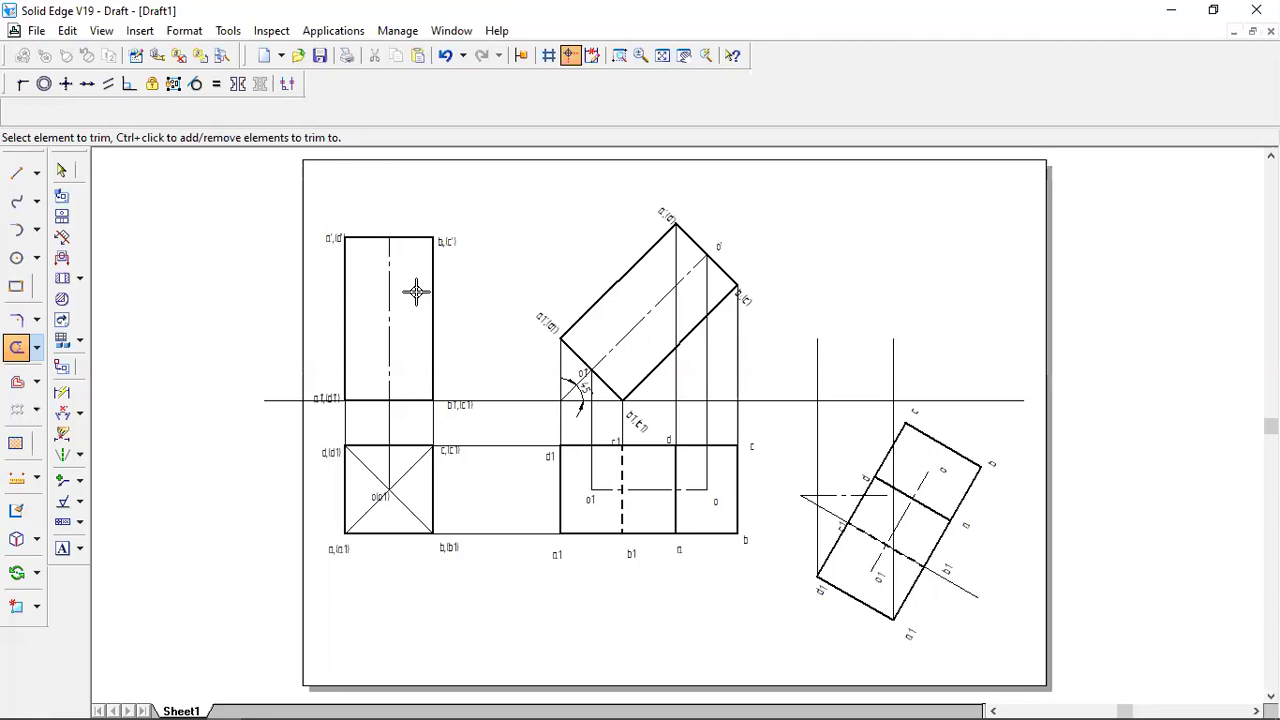
Draw vertical projectors from points b1 and c1 of the rotated top view up to the reference line.
left_click(15, 174)
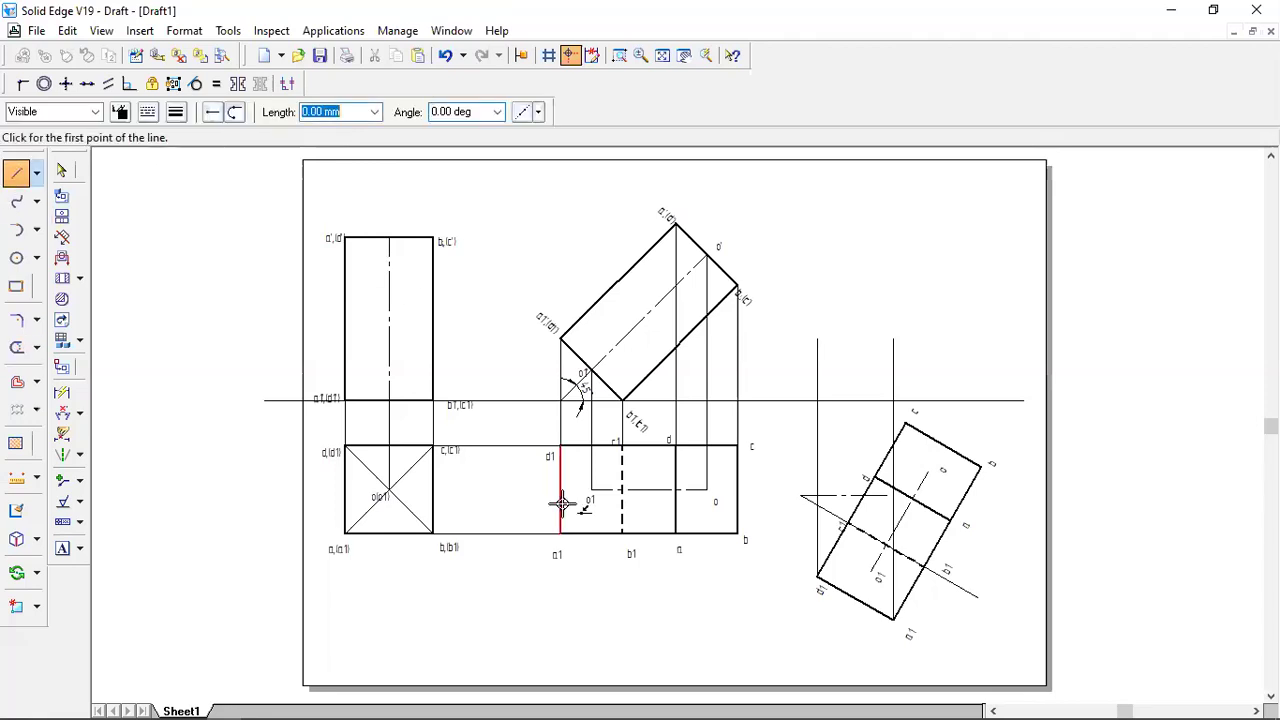
left_click(925, 568)
left_click(925, 400)
key("Escape")
left_click(848, 521)
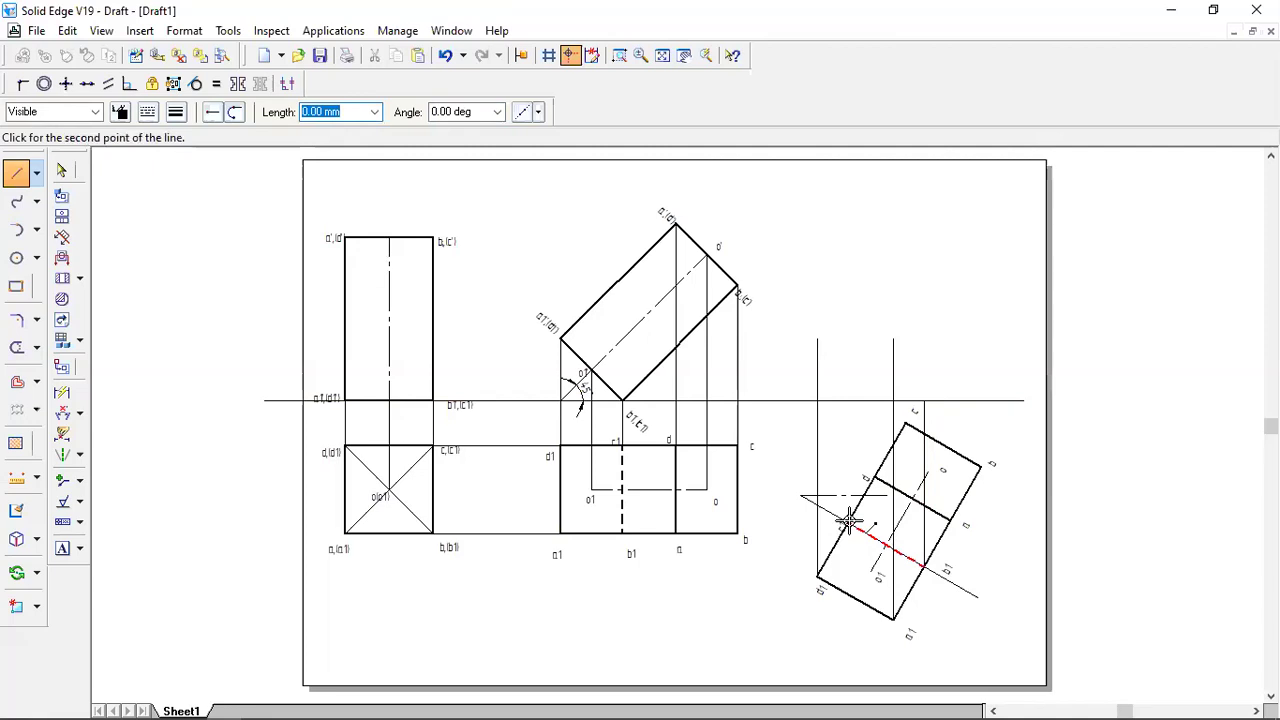
left_click(847, 400)
key("Escape")
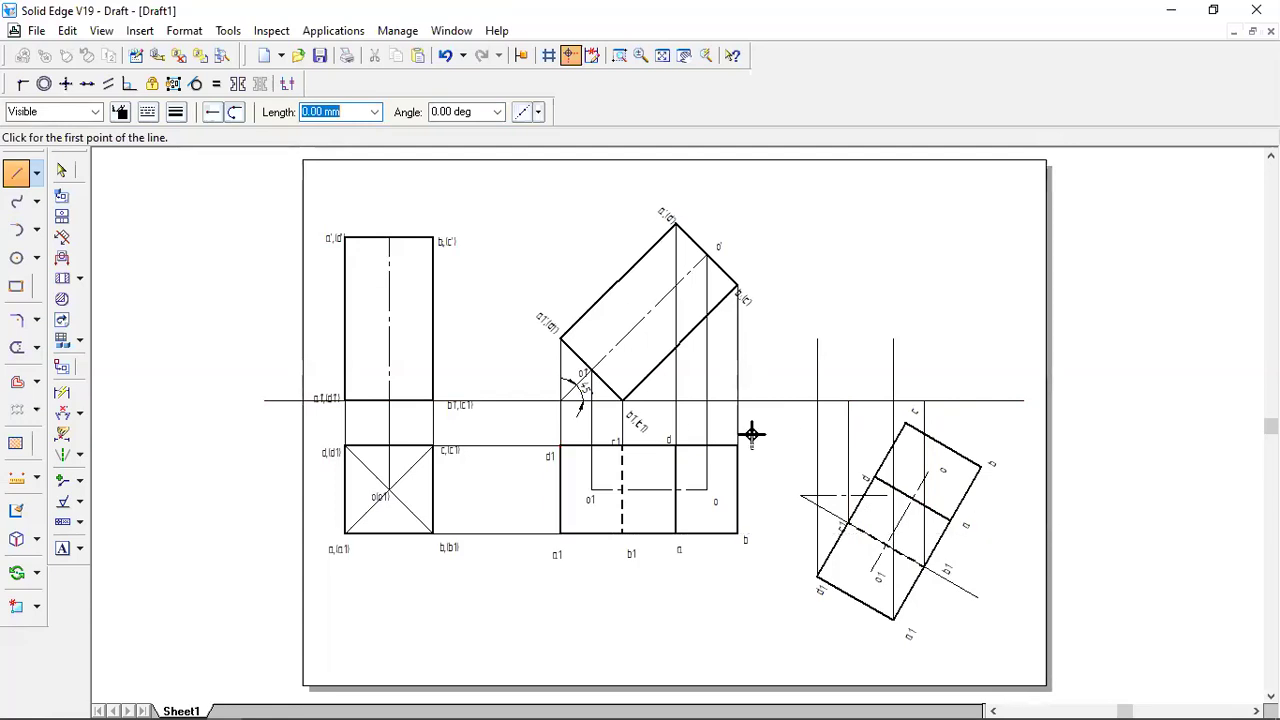
Draw vertical projectors from points a and b of the rotated top view up to the heights of a' and b' in the inclined front view.
left_click(953, 520)
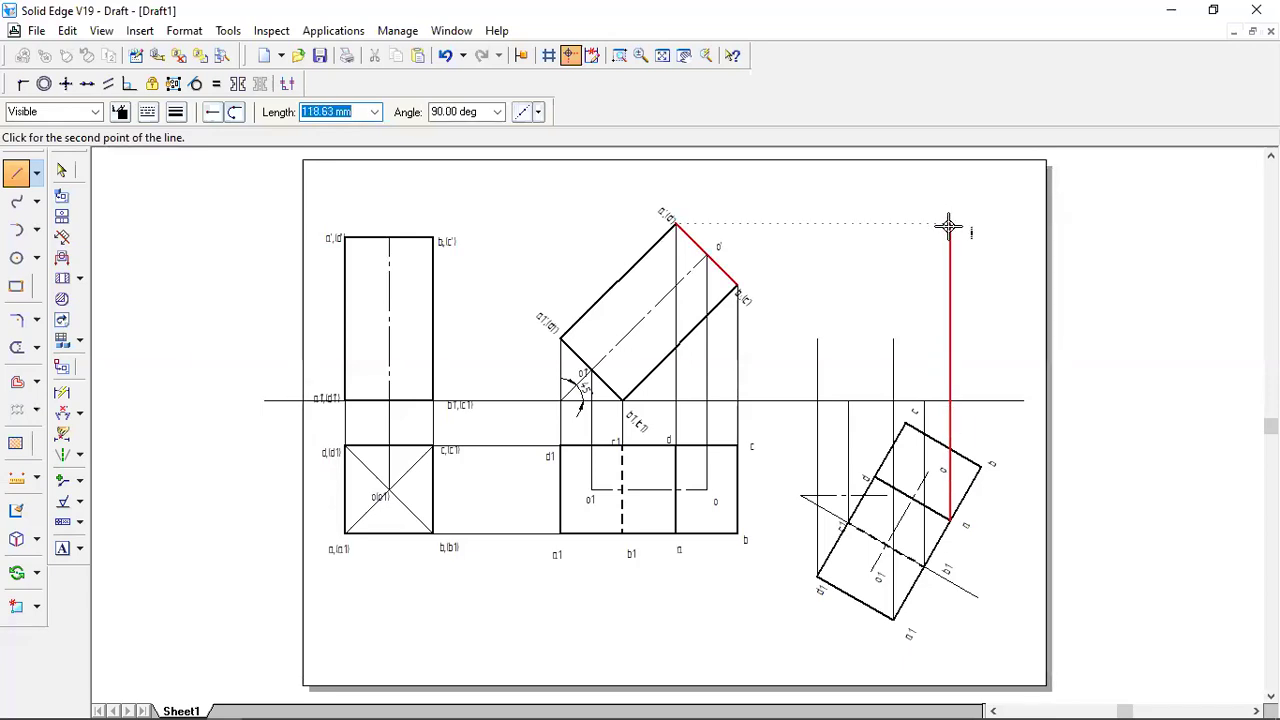
left_click(949, 225)
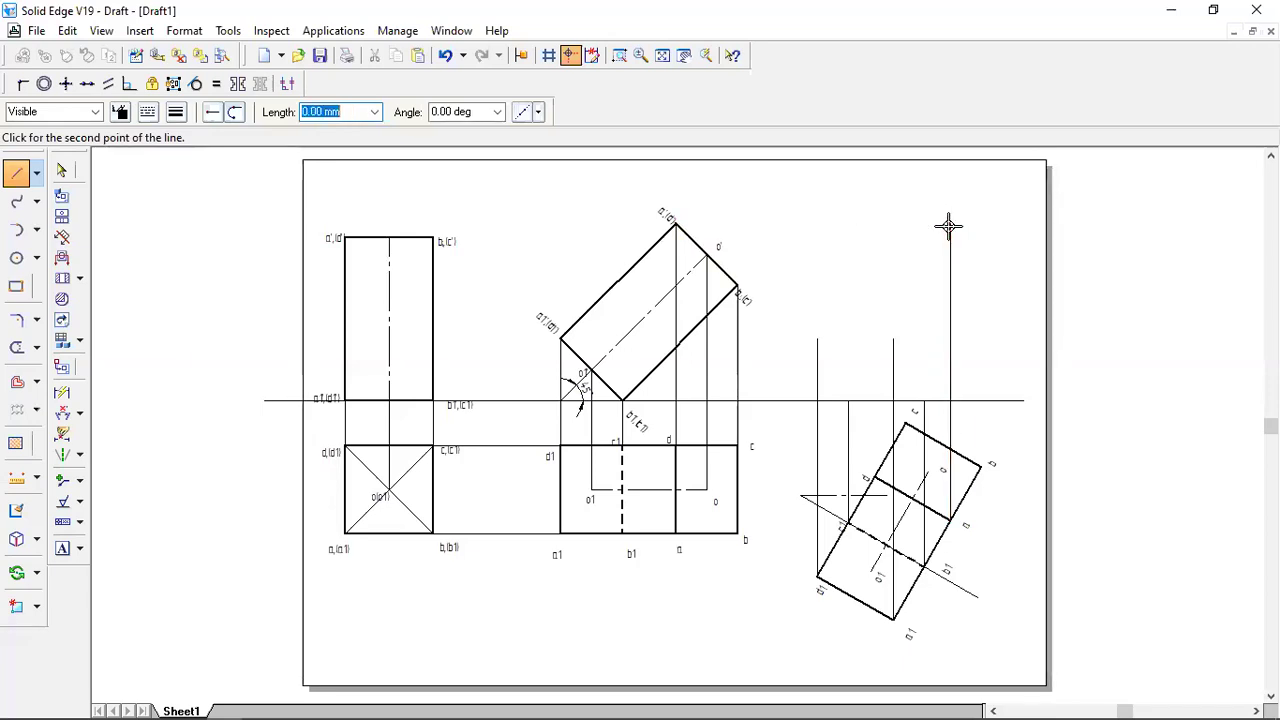
right_click(884, 342)
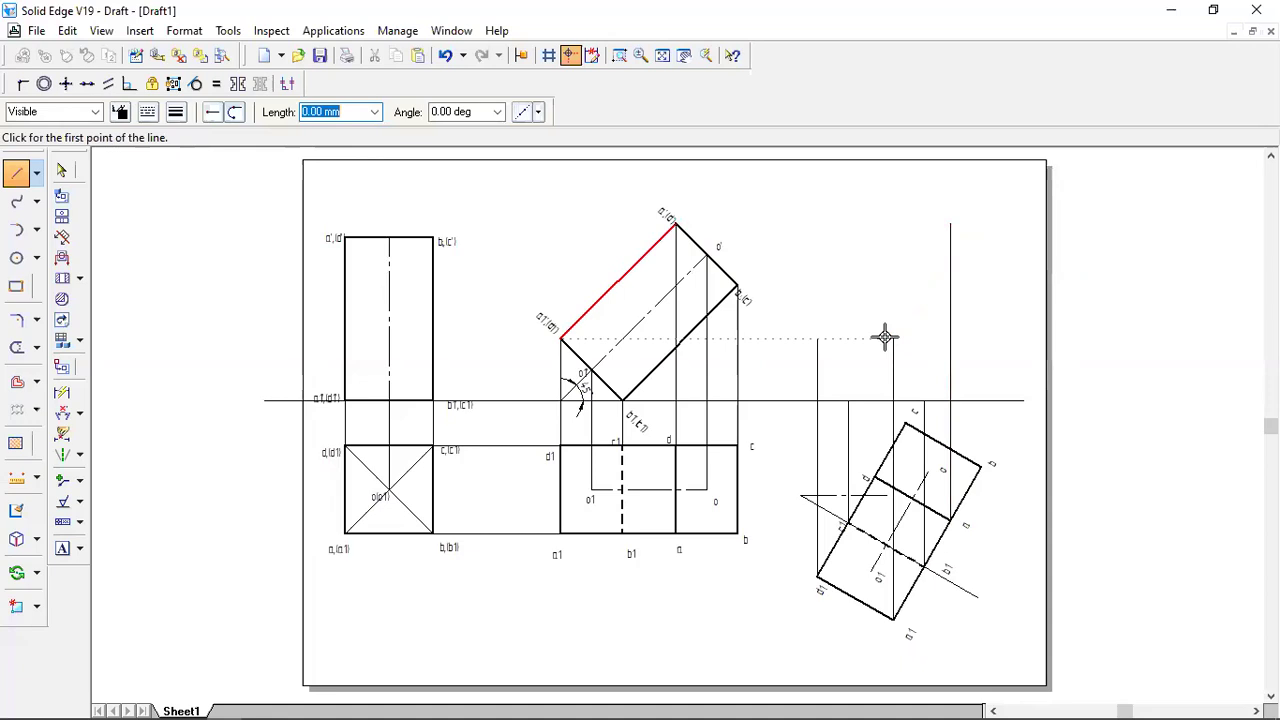
left_click(980, 463)
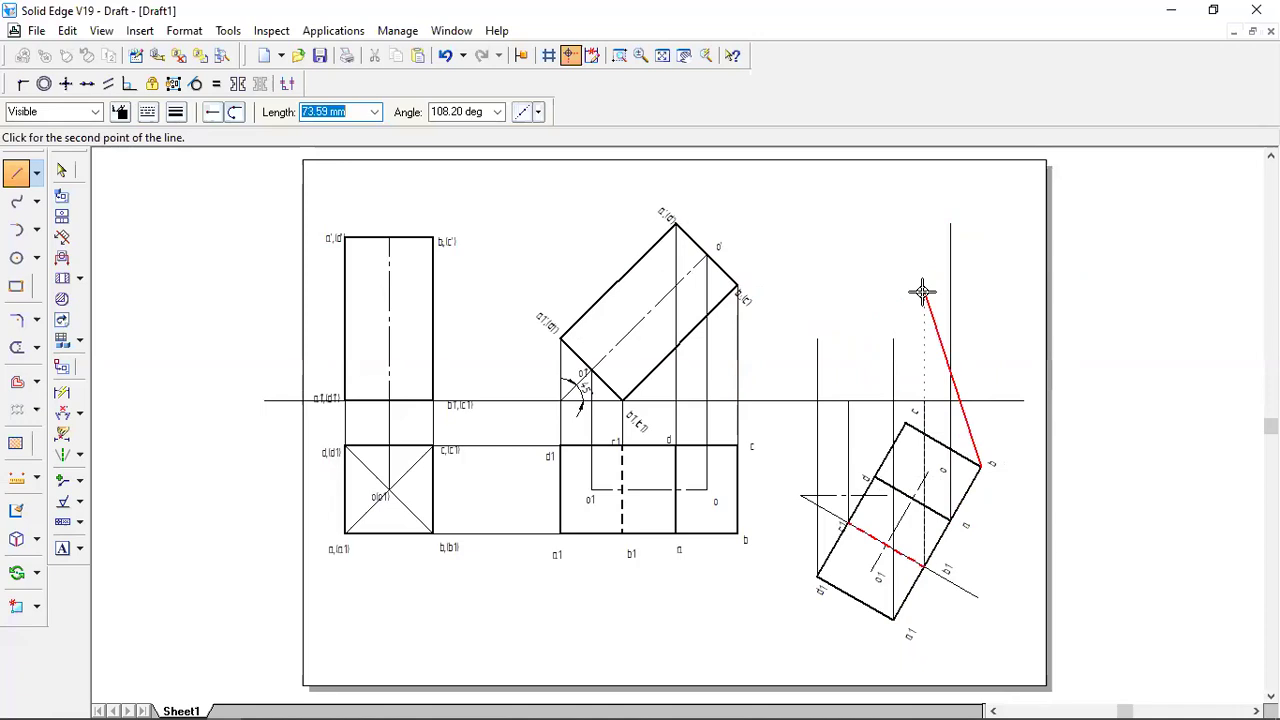
left_click(980, 285)
right_click(980, 285)
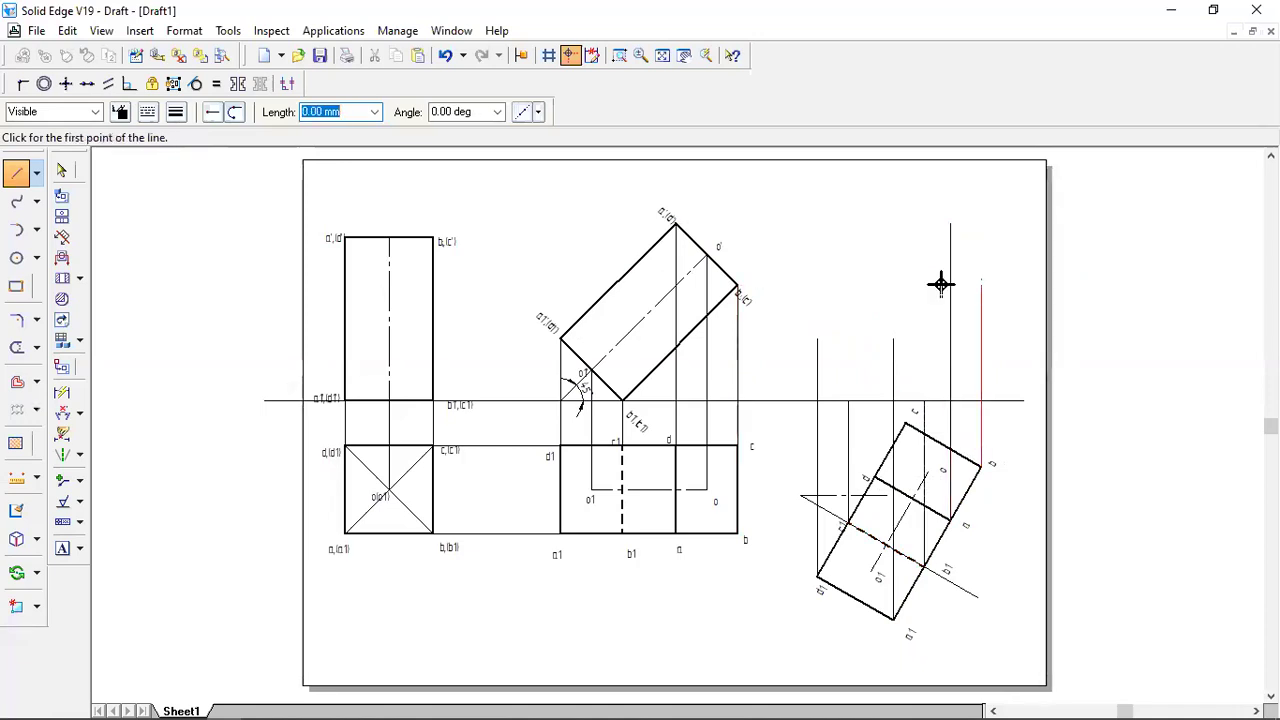
Draw vertical projectors from points c and d of the rotated top view up to the heights of c' and d' in the inclined front view.
left_click(903, 424)
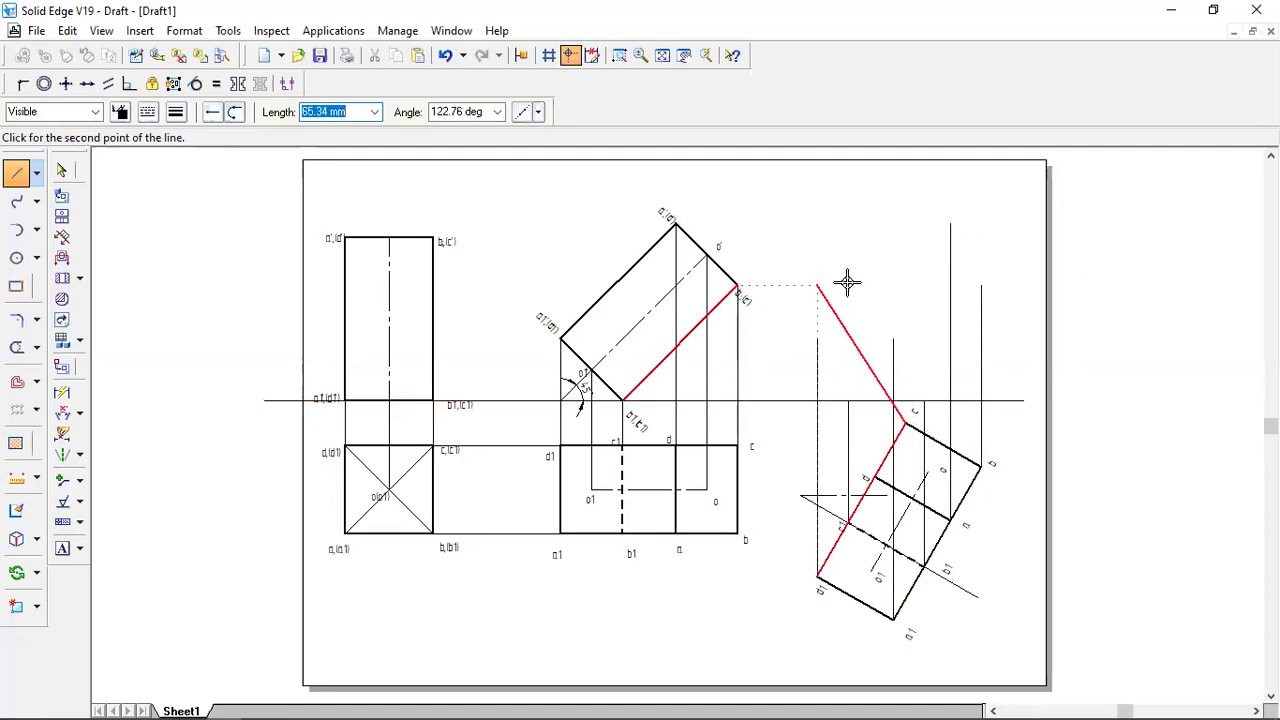
left_click(908, 283)
right_click(908, 281)
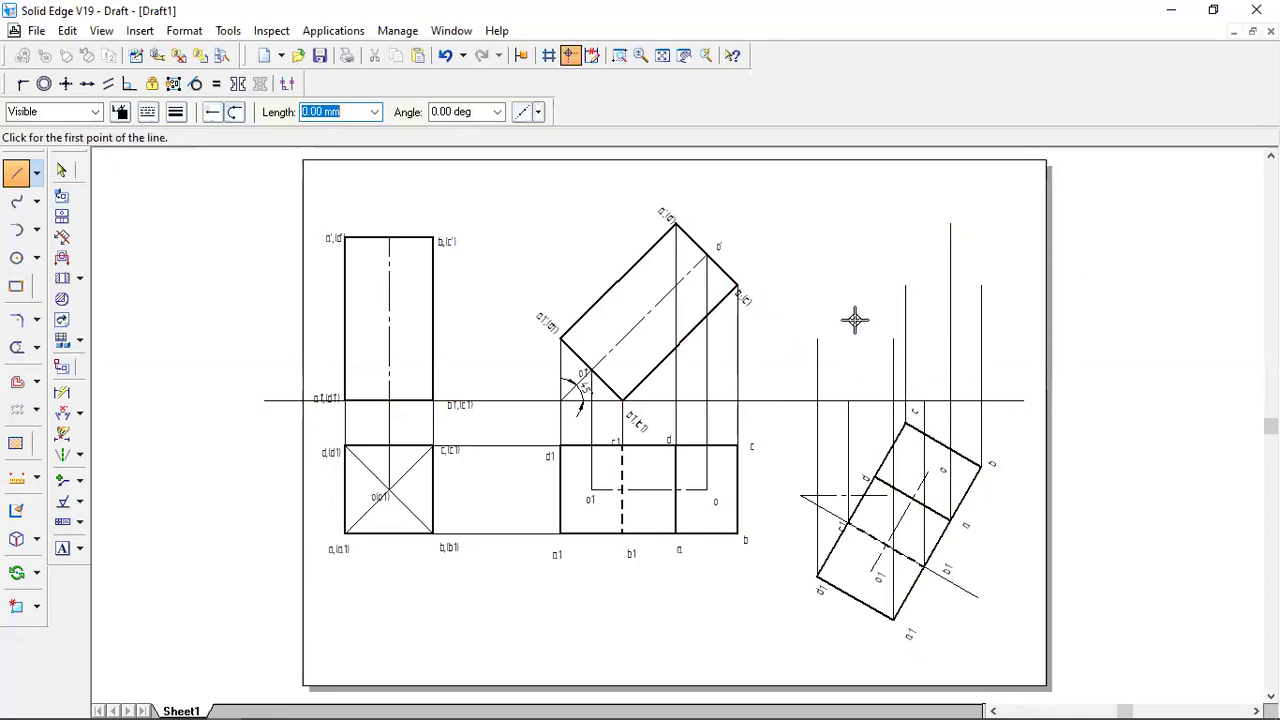
left_click(875, 476)
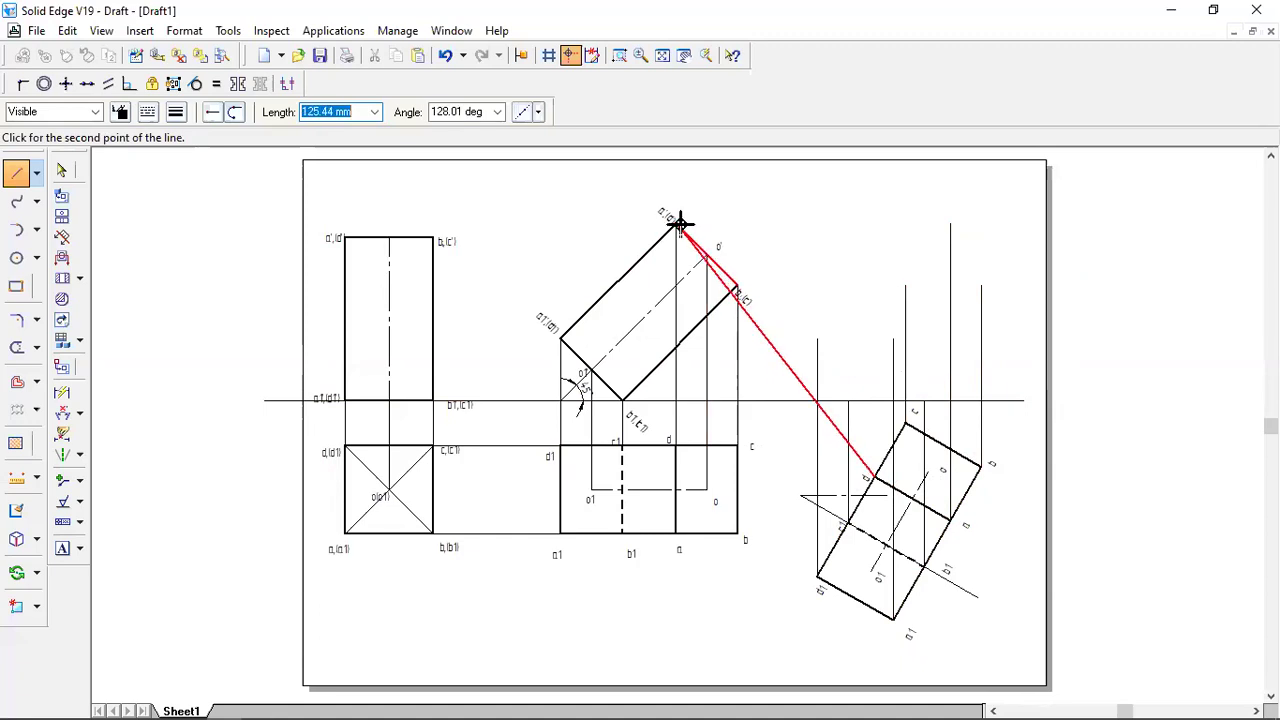
left_click(877, 224)
right_click(877, 224)
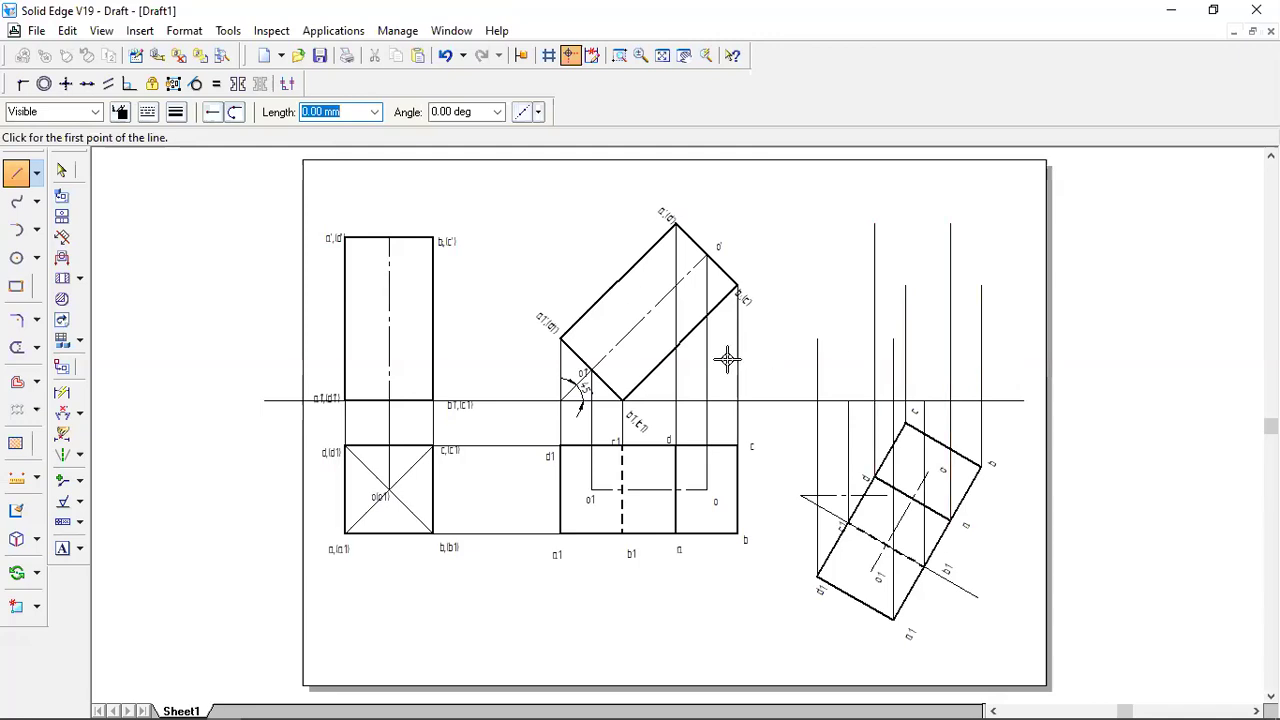
Draw a horizontal projector from a1'(d1') of the inclined front view across to the vertical projectors of d1 and a1.
left_click(560, 338)
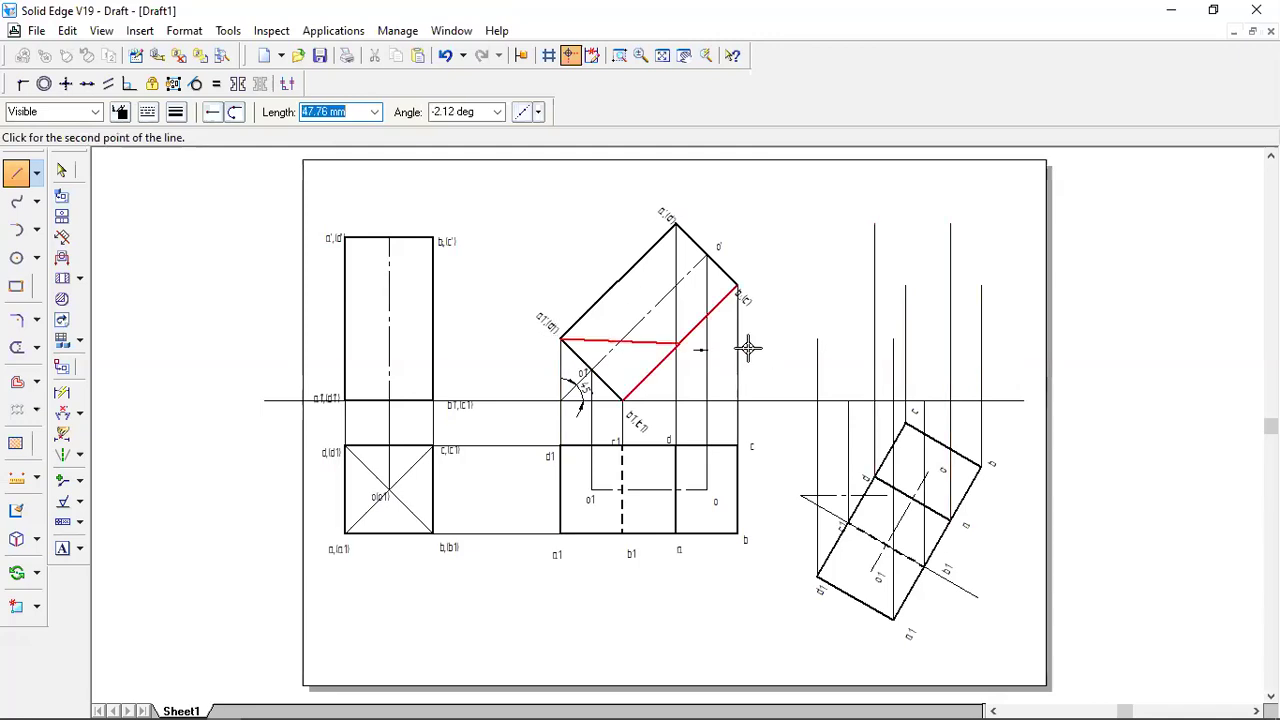
left_click(816, 338)
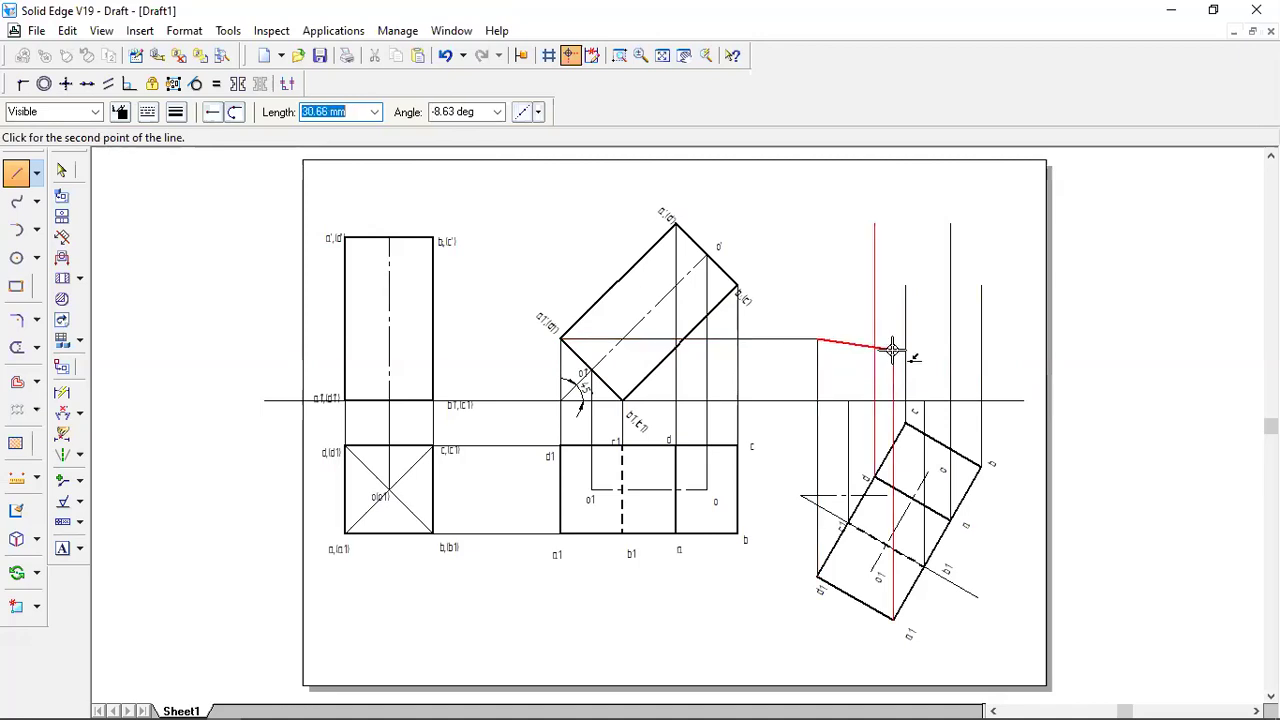
left_click(893, 340)
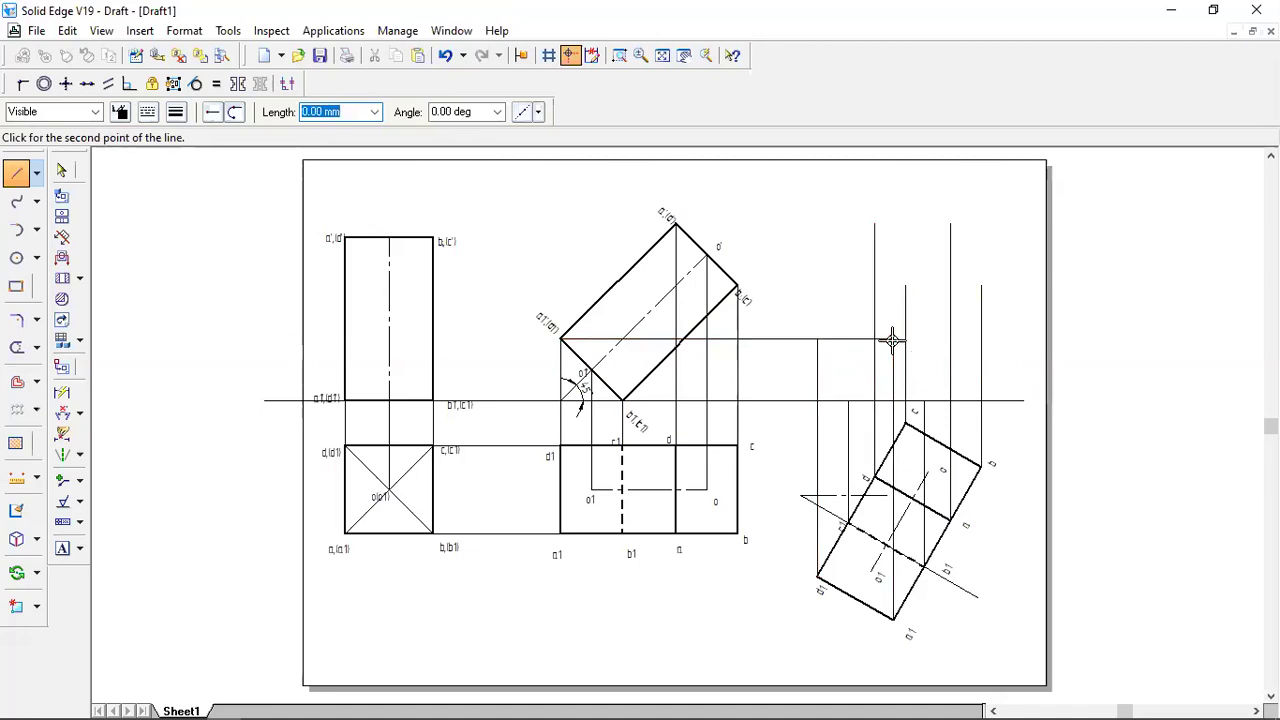
right_click(893, 340)
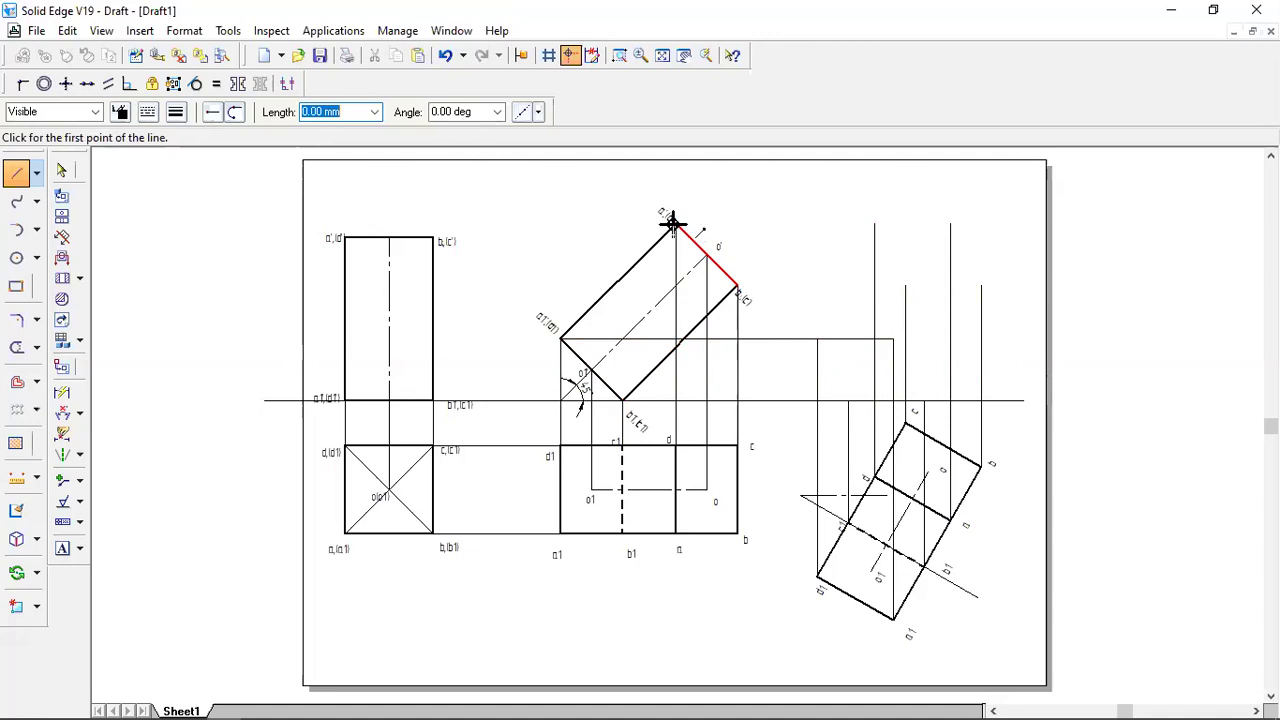
Draw a horizontal projector from a'(d') of the inclined front view across to the vertical projectors of d and a.
left_click(673, 221)
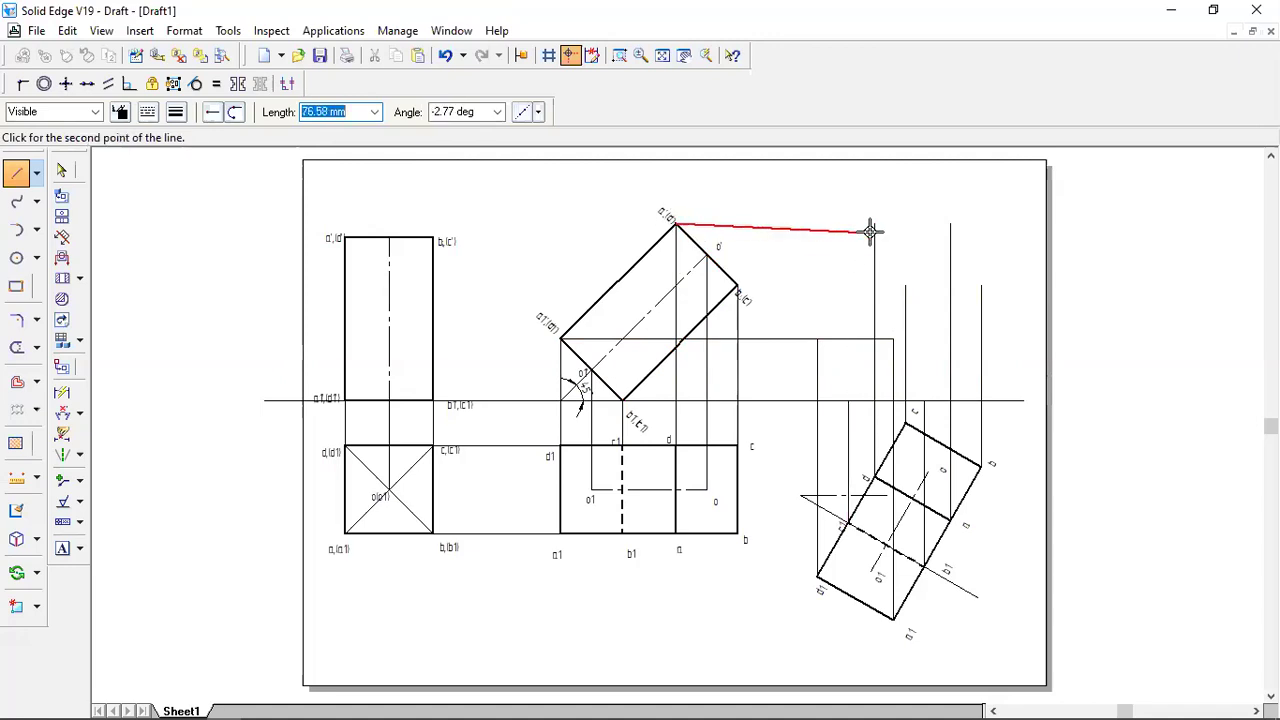
left_click(876, 223)
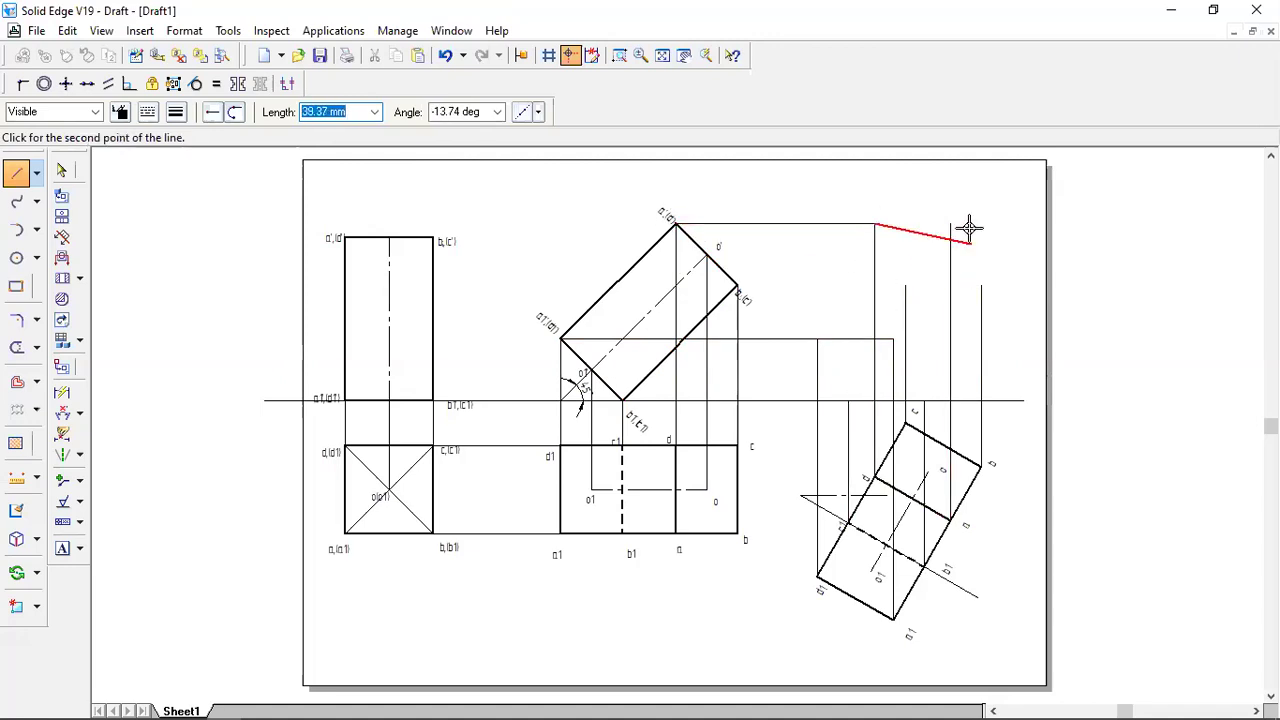
left_click(950, 223)
right_click(949, 223)
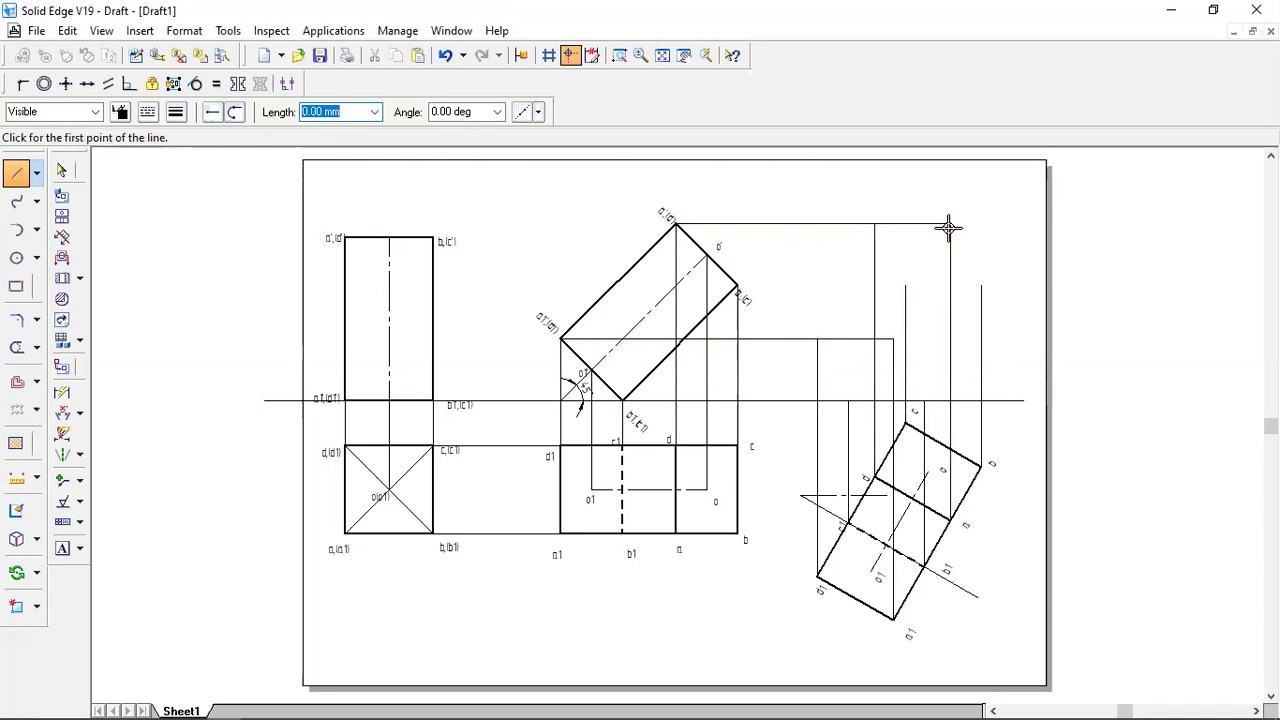
Draw a horizontal projector from b'(c') of the inclined front view across to the vertical projectors of c and b.
left_click(737, 285)
left_click(905, 285)
left_click(982, 285)
right_click(984, 285)
left_click(61, 171)
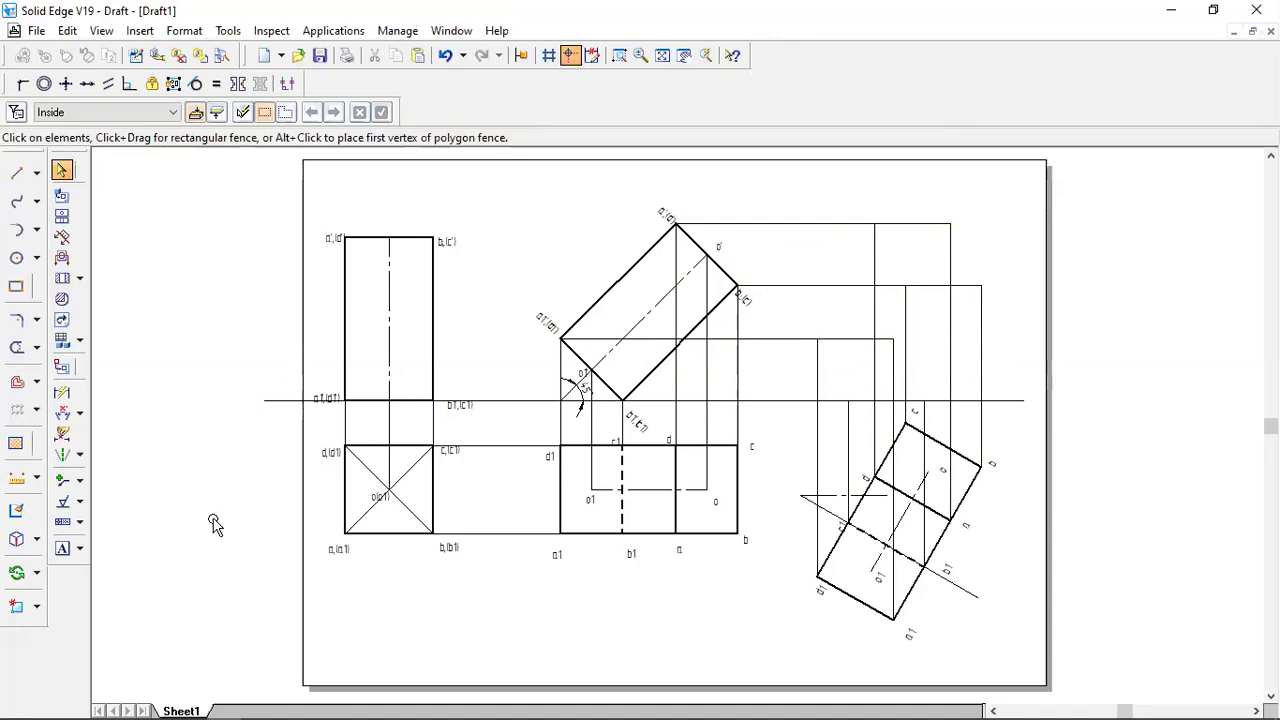
Label the projected corner points of the final front view as a, b, c, d and a1, b1, c1, d1 with 3.50 mm text.
left_click(61, 549)
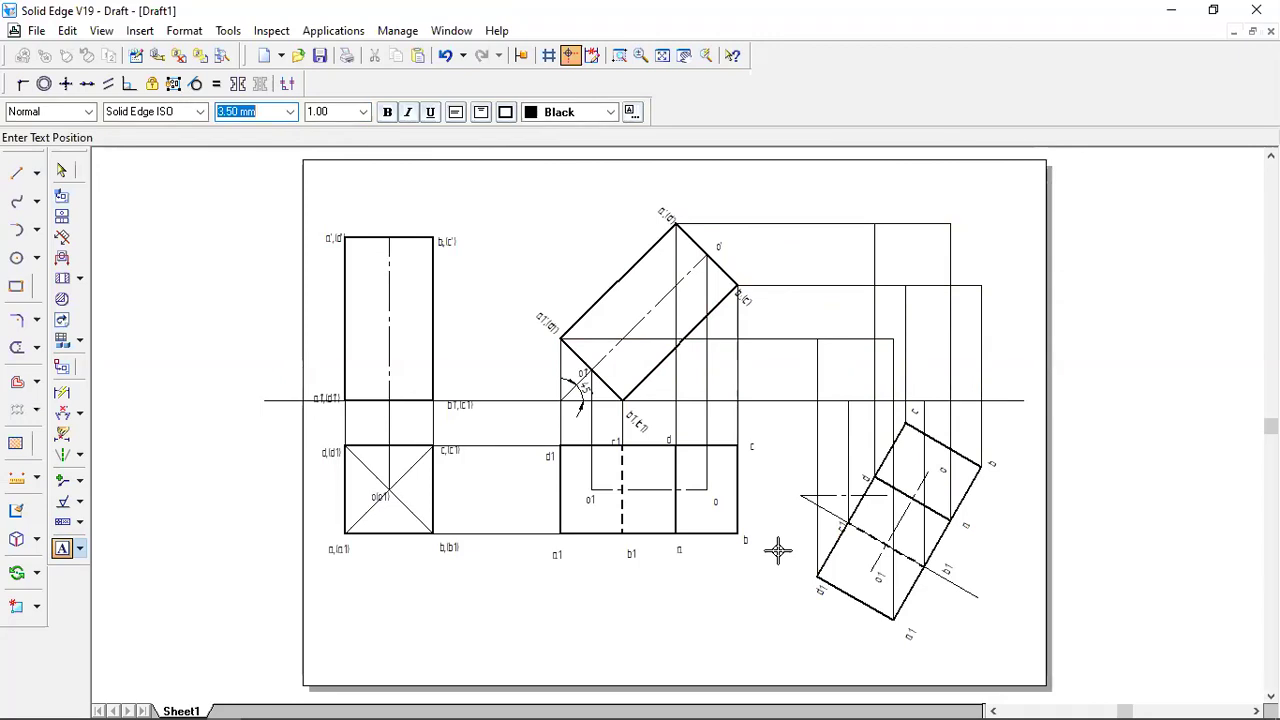
left_click(840, 405)
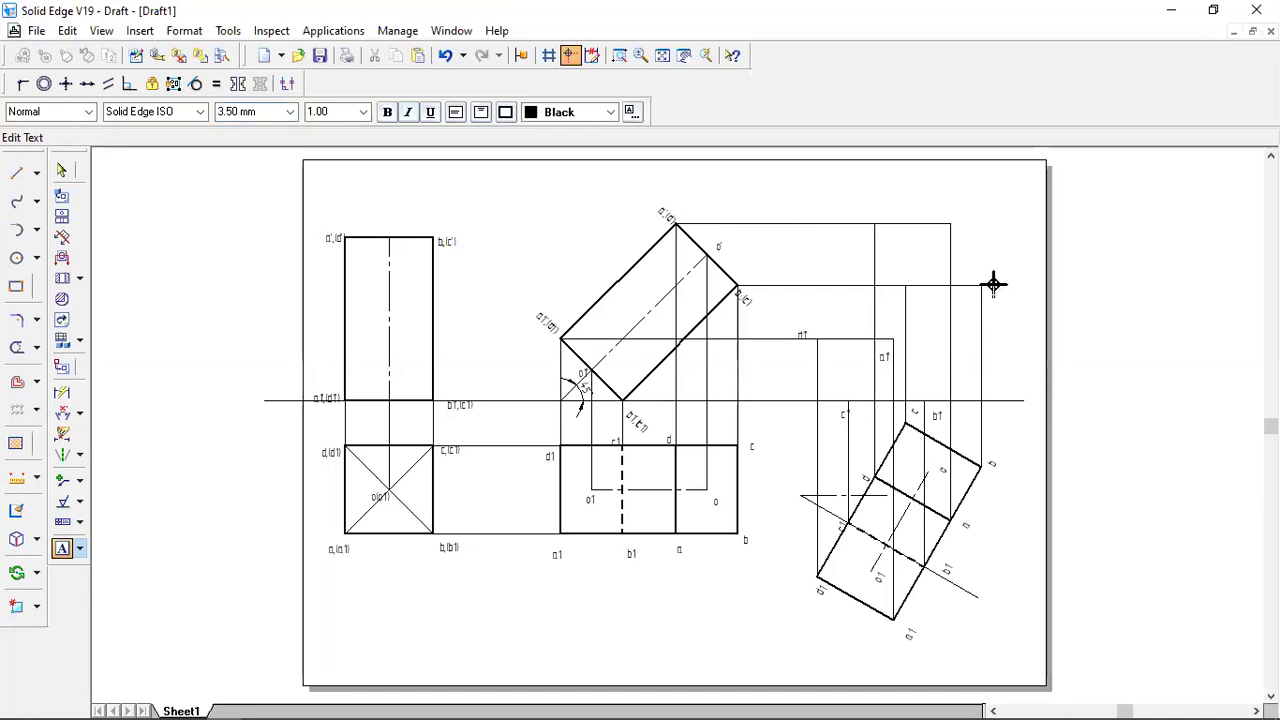
type("b")
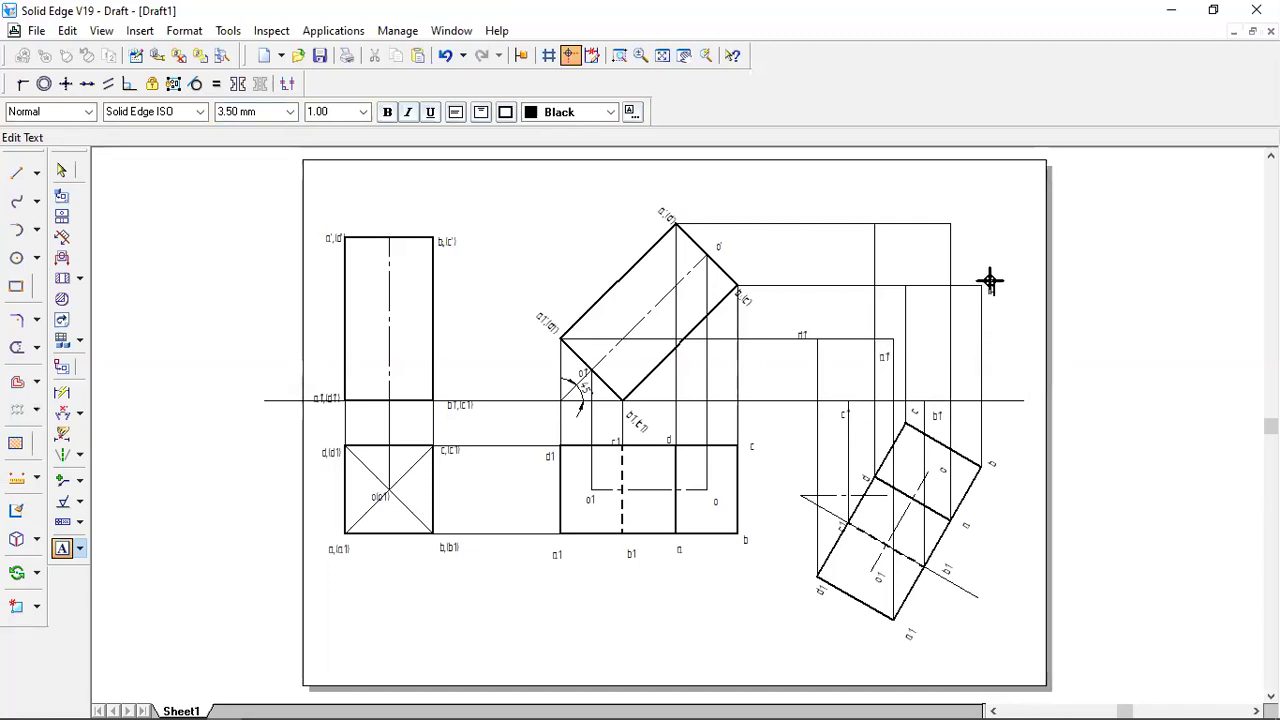
left_click(956, 212)
left_click(956, 212)
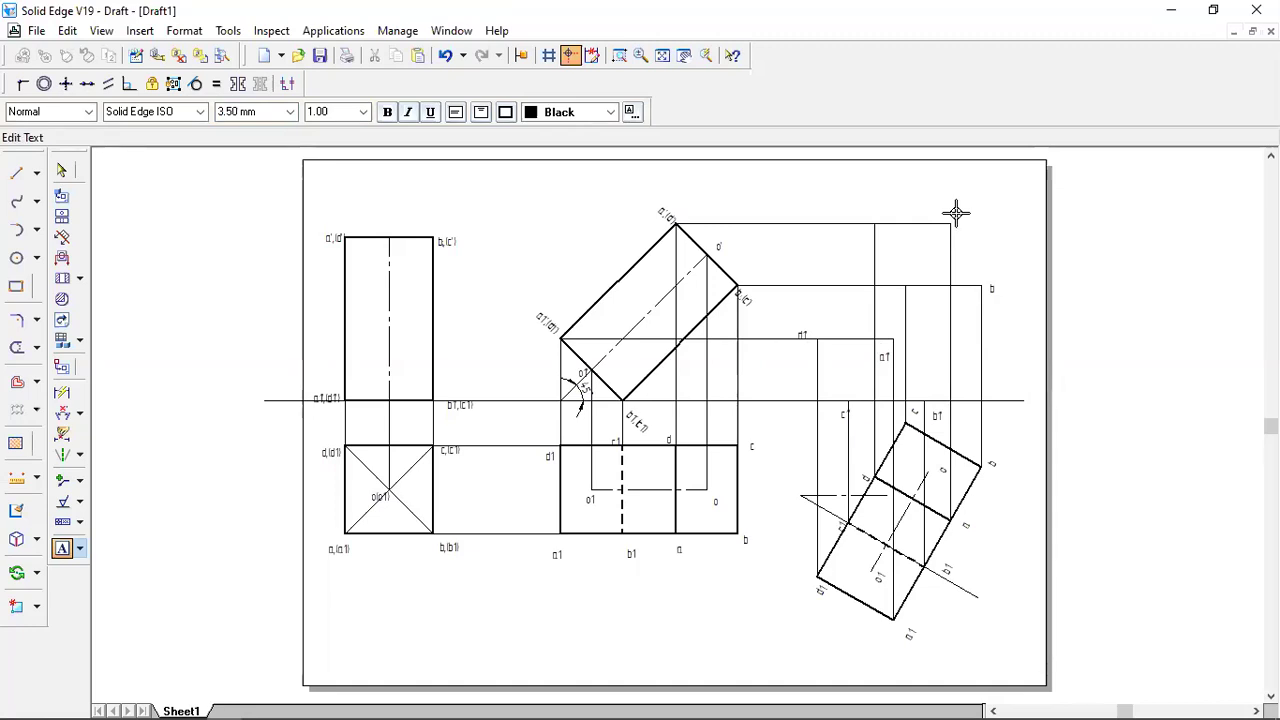
type("aa")
left_click(894, 292)
type("c")
left_click(62, 171)
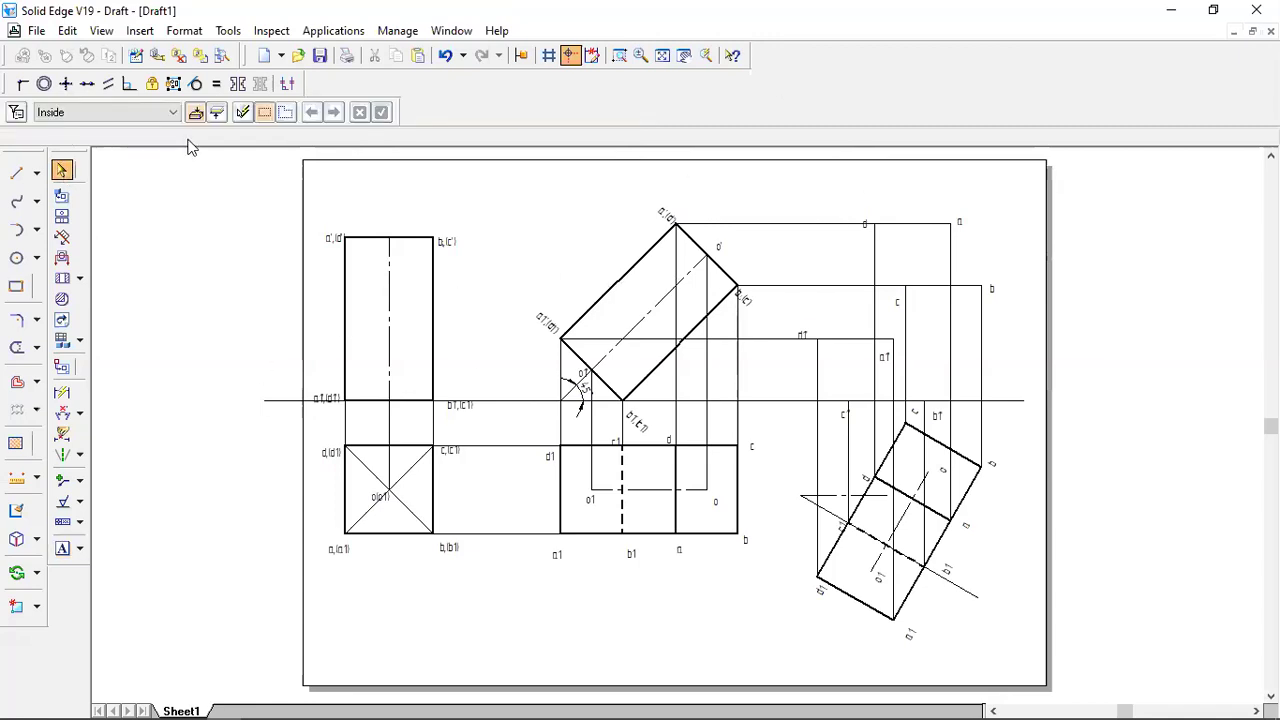
Draw the closed outer outline of the final front view through b1, b, a, d, d1 and c1.
left_click(18, 174)
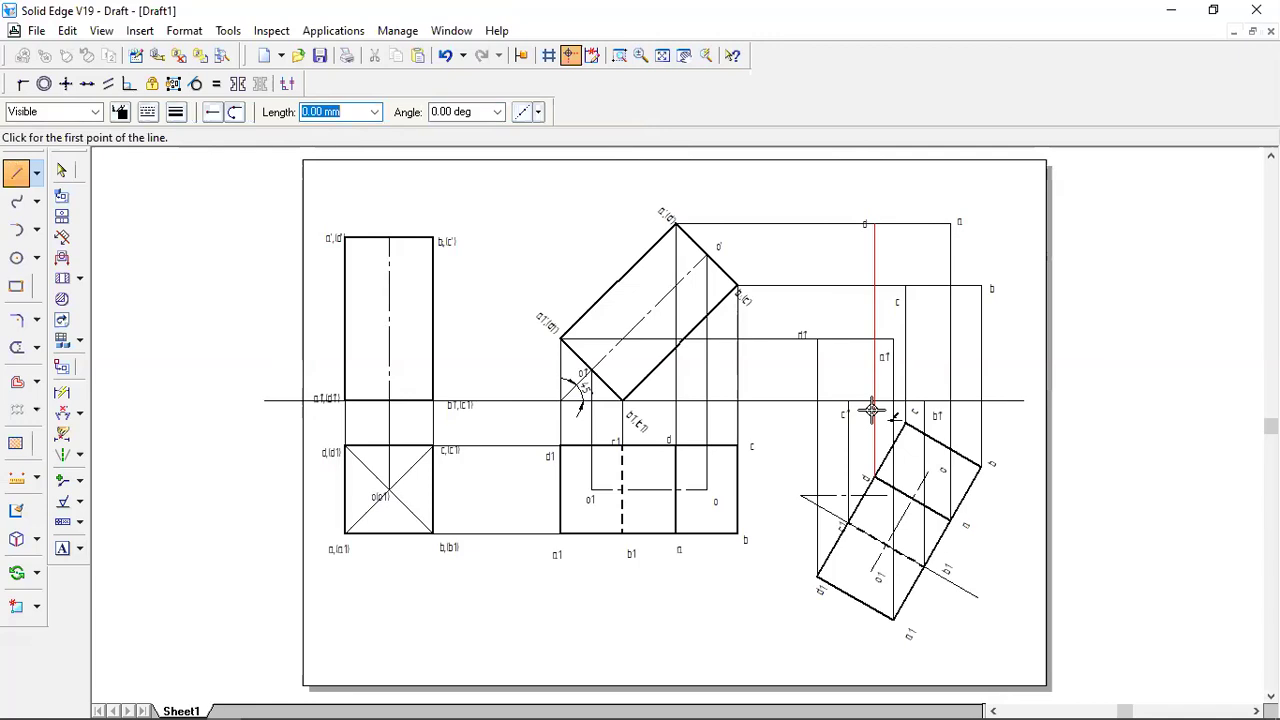
left_click(925, 400)
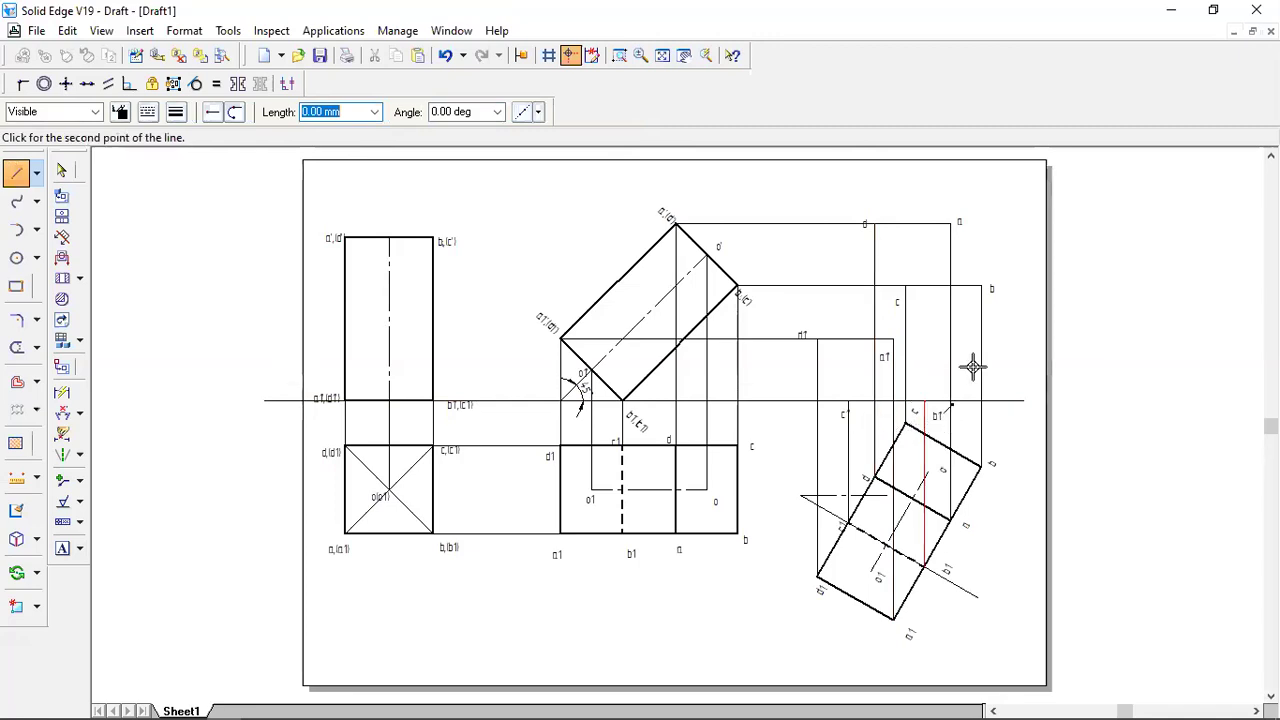
left_click(980, 287)
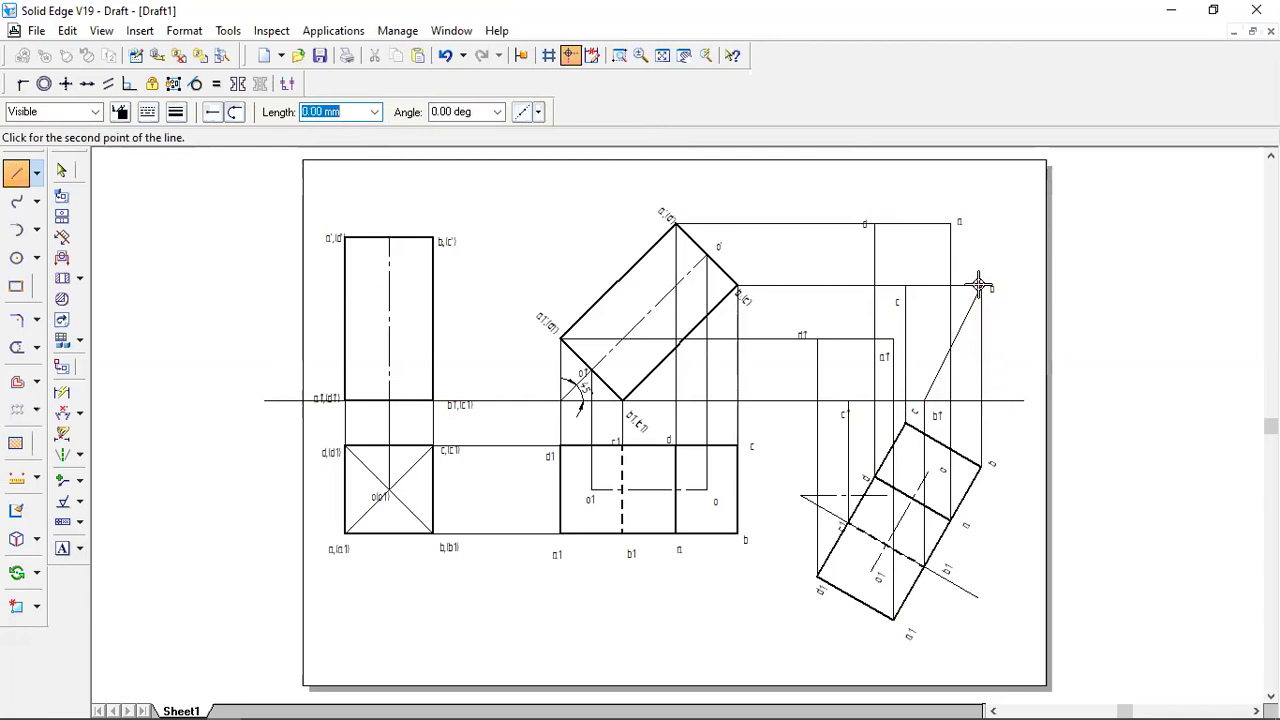
left_click(950, 222)
left_click(875, 222)
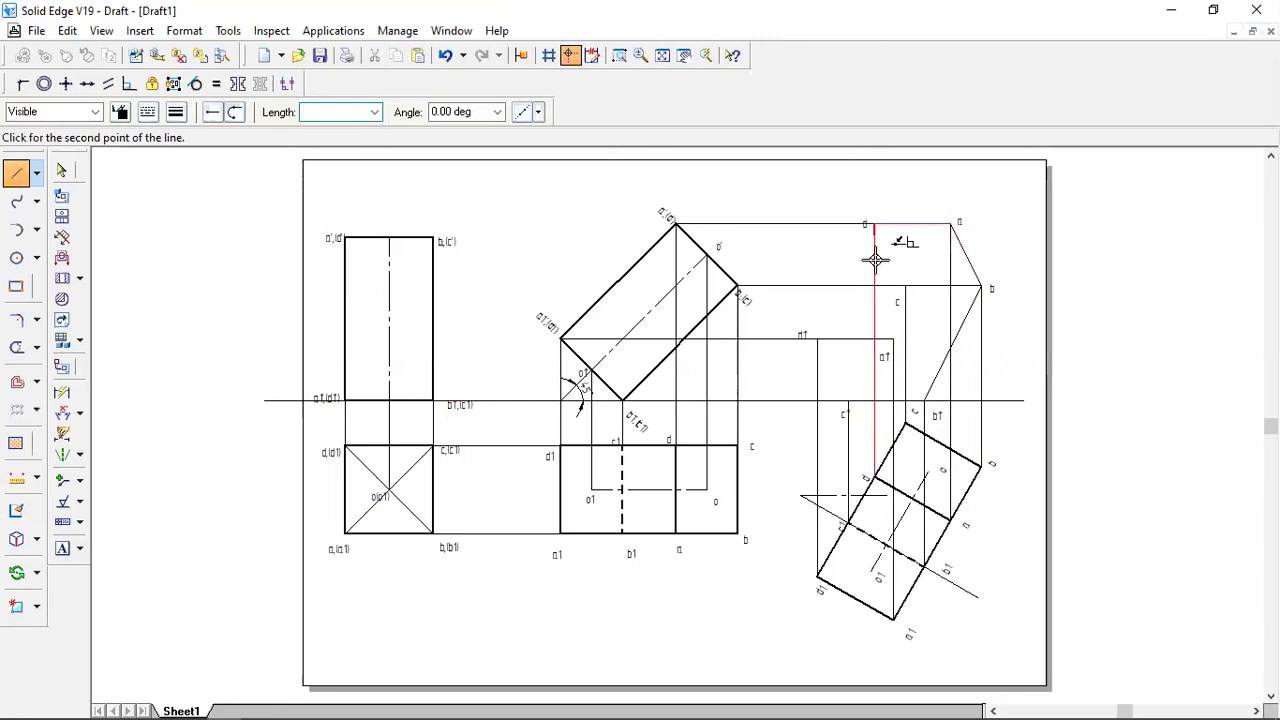
left_click(817, 338)
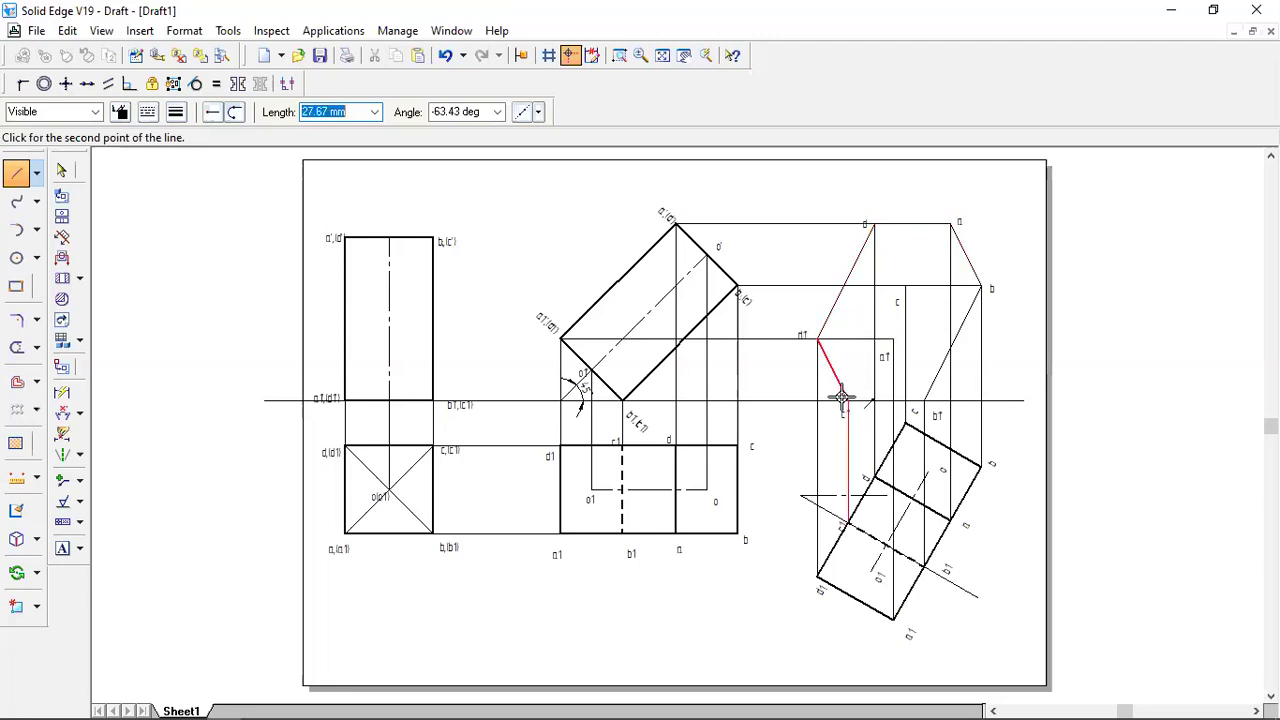
left_click(847, 400)
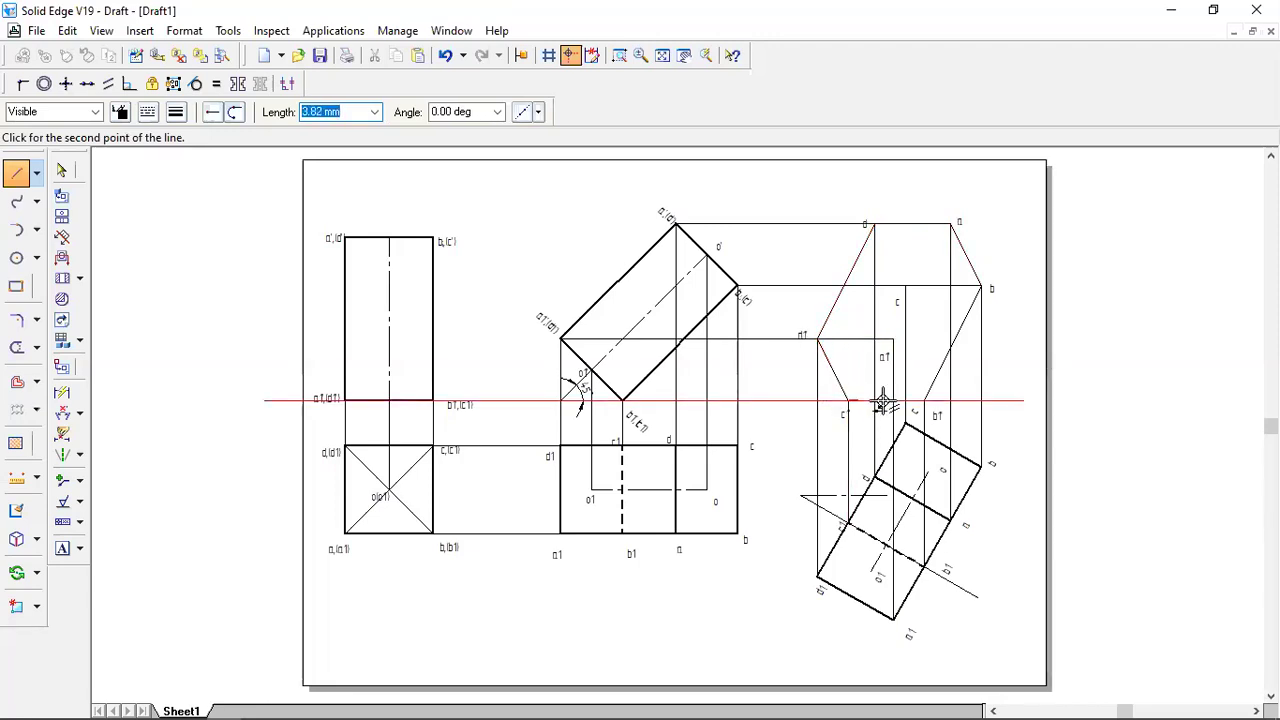
left_click(922, 400)
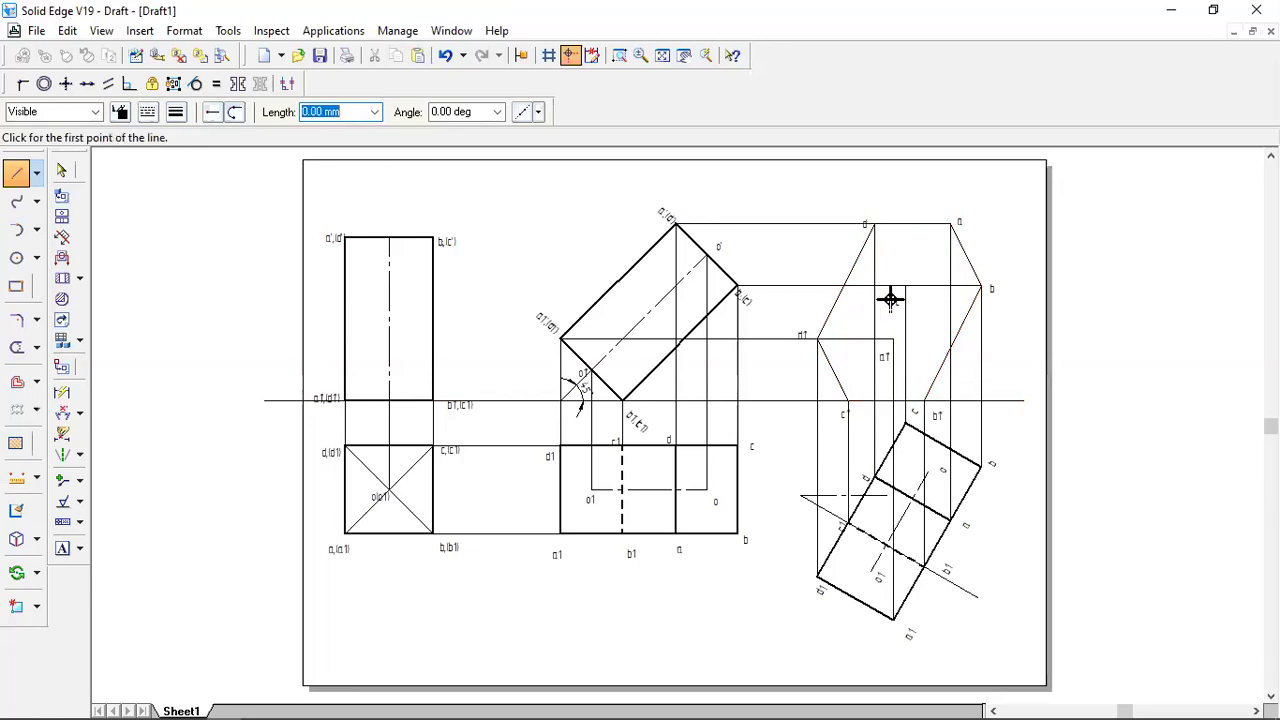
left_click(61, 170)
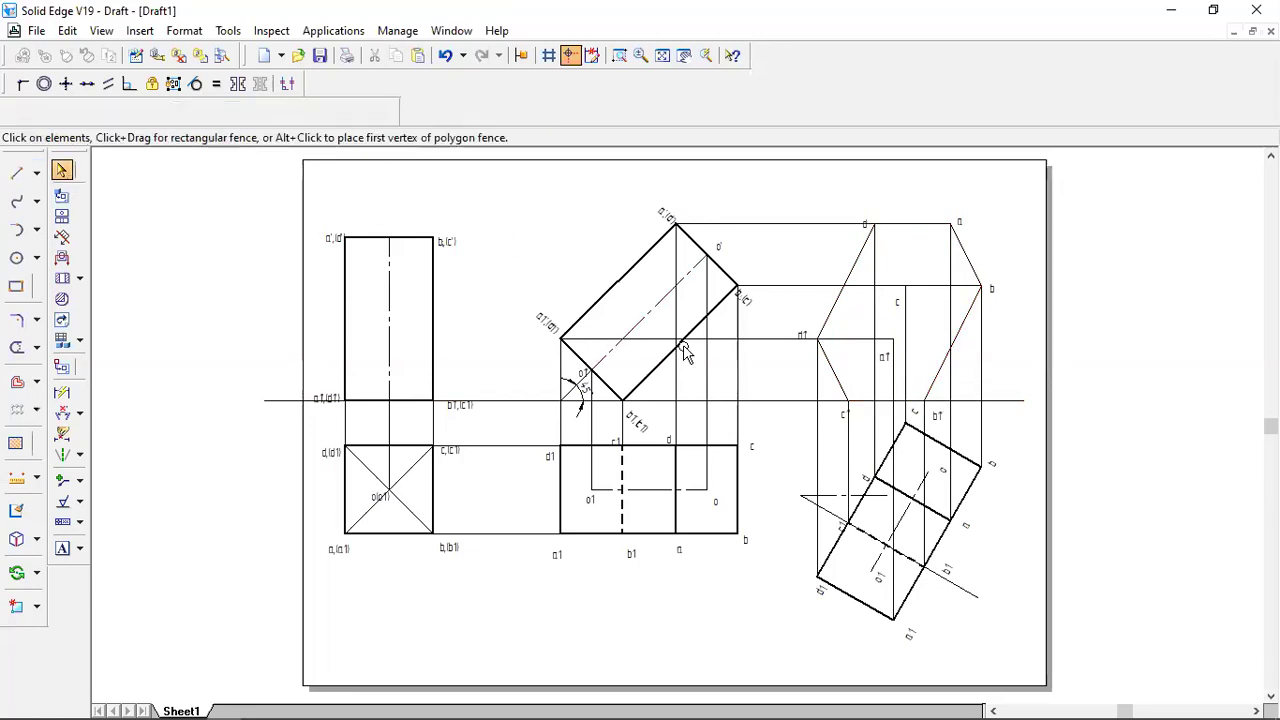
left_click(832, 378)
left_click(831, 306)
key("ctrl+z")
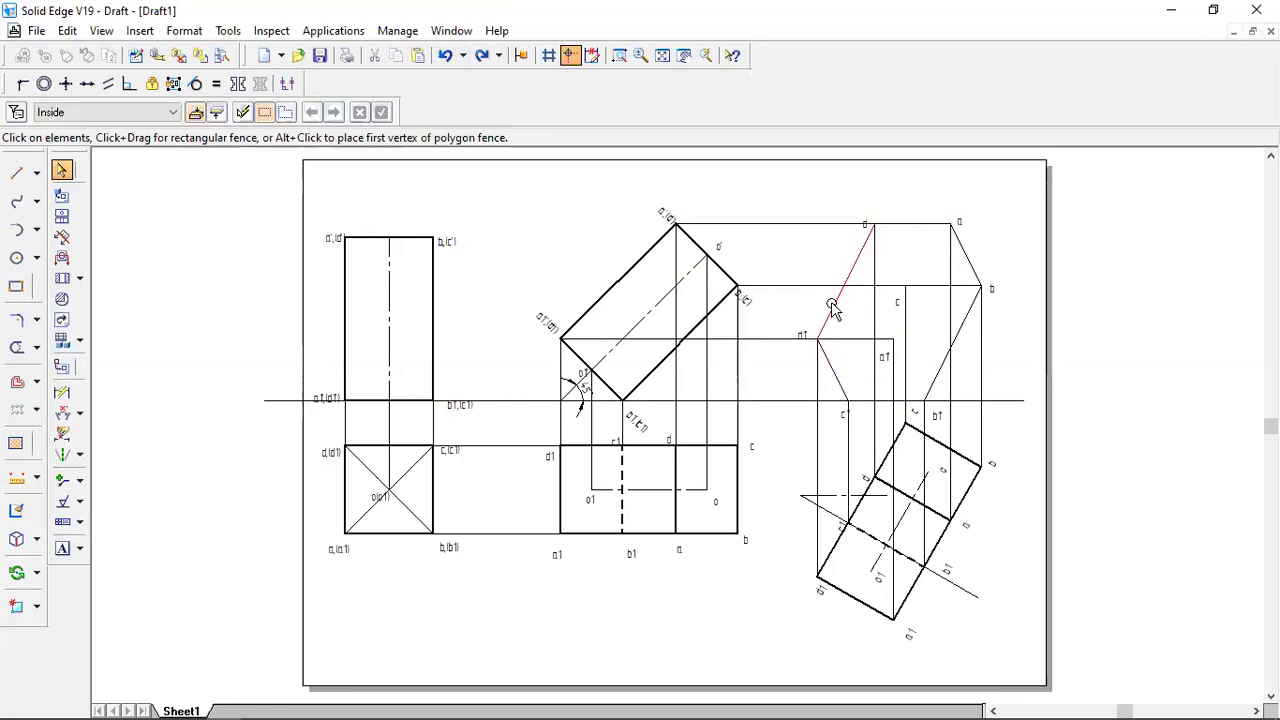
Set the line width of the six outer outline edges of the final front view to 0.50 mm.
left_click(839, 383)
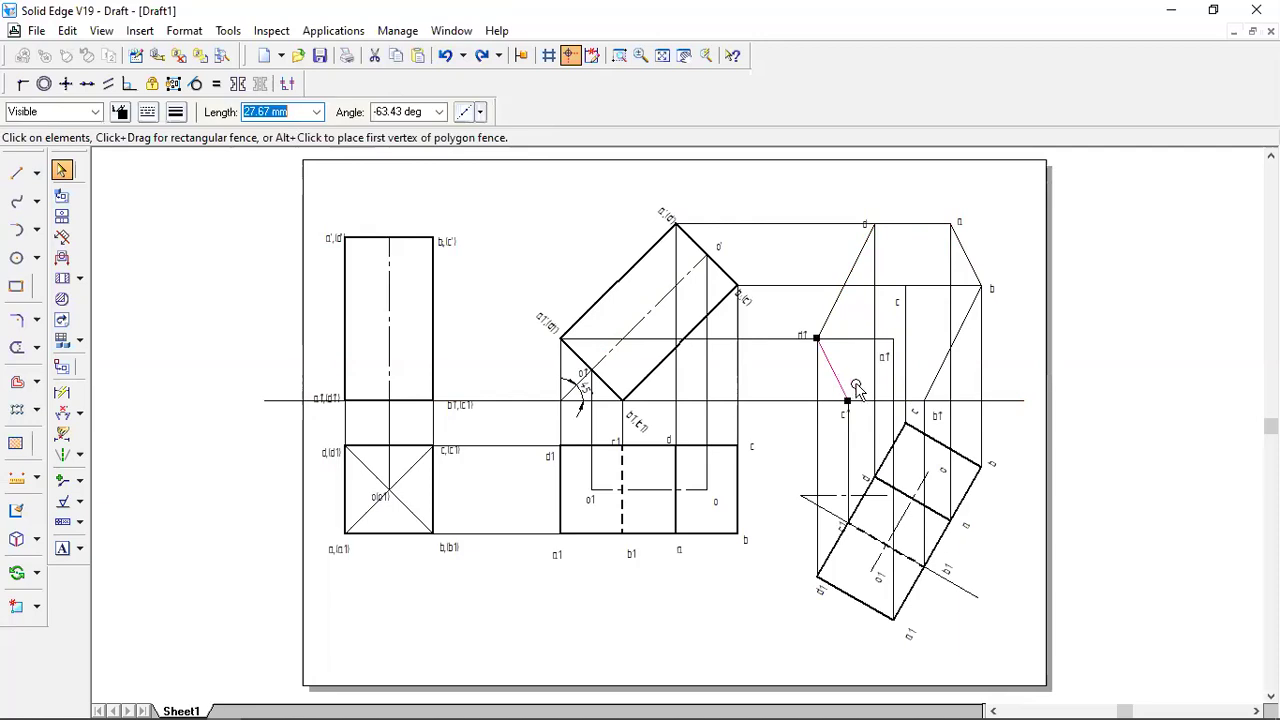
left_click(884, 402, "ctrl")
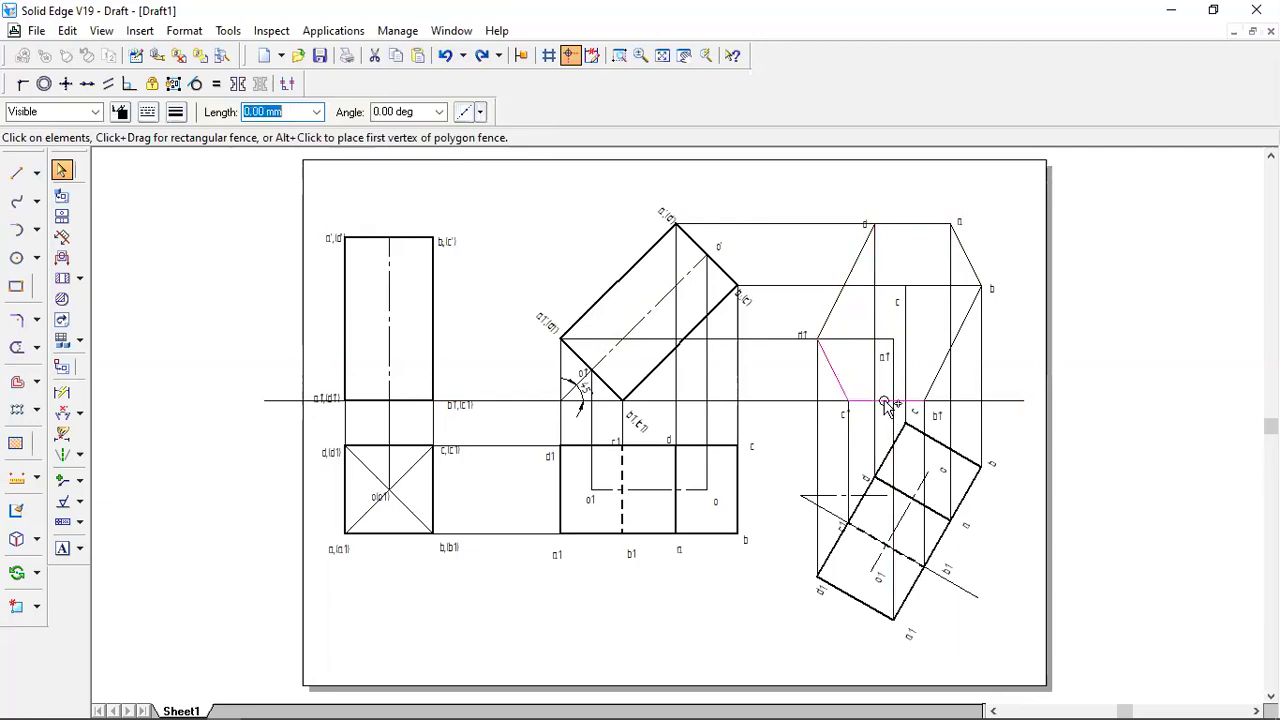
left_click(936, 378, "ctrl")
left_click(966, 262, "ctrl")
left_click(904, 225, "ctrl")
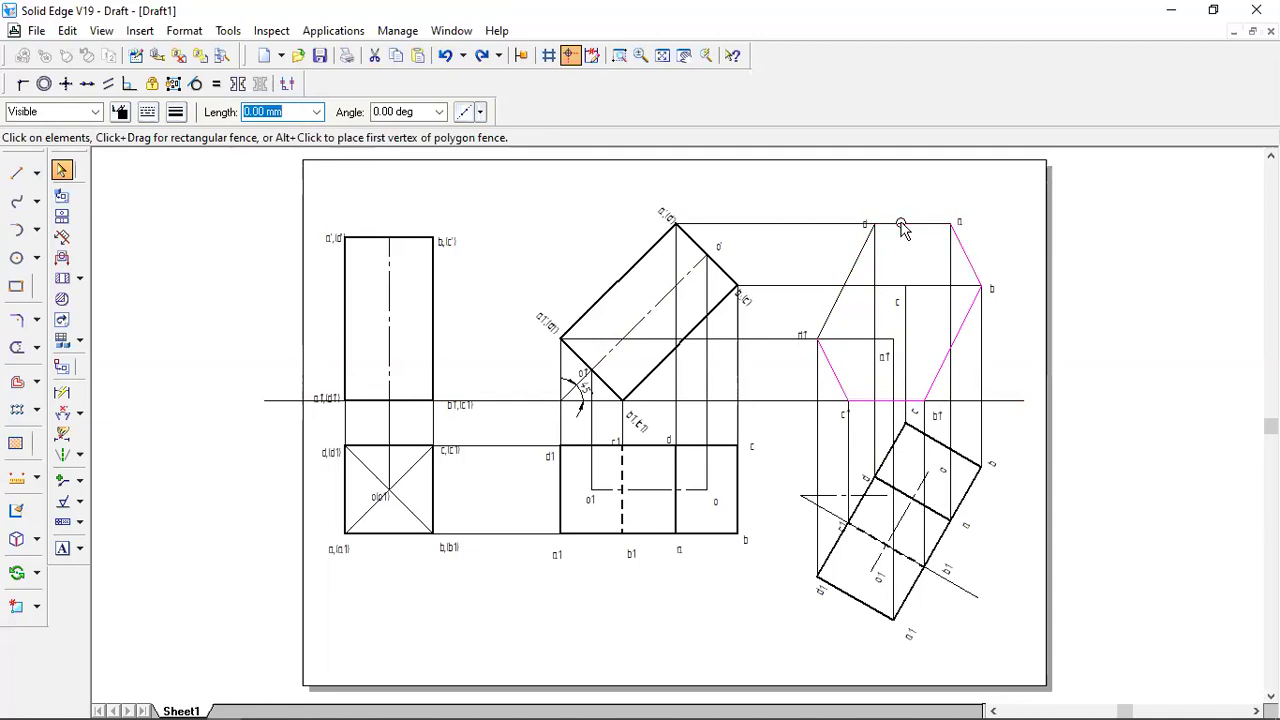
left_click(855, 263, "ctrl")
left_click(176, 113)
left_click(196, 183)
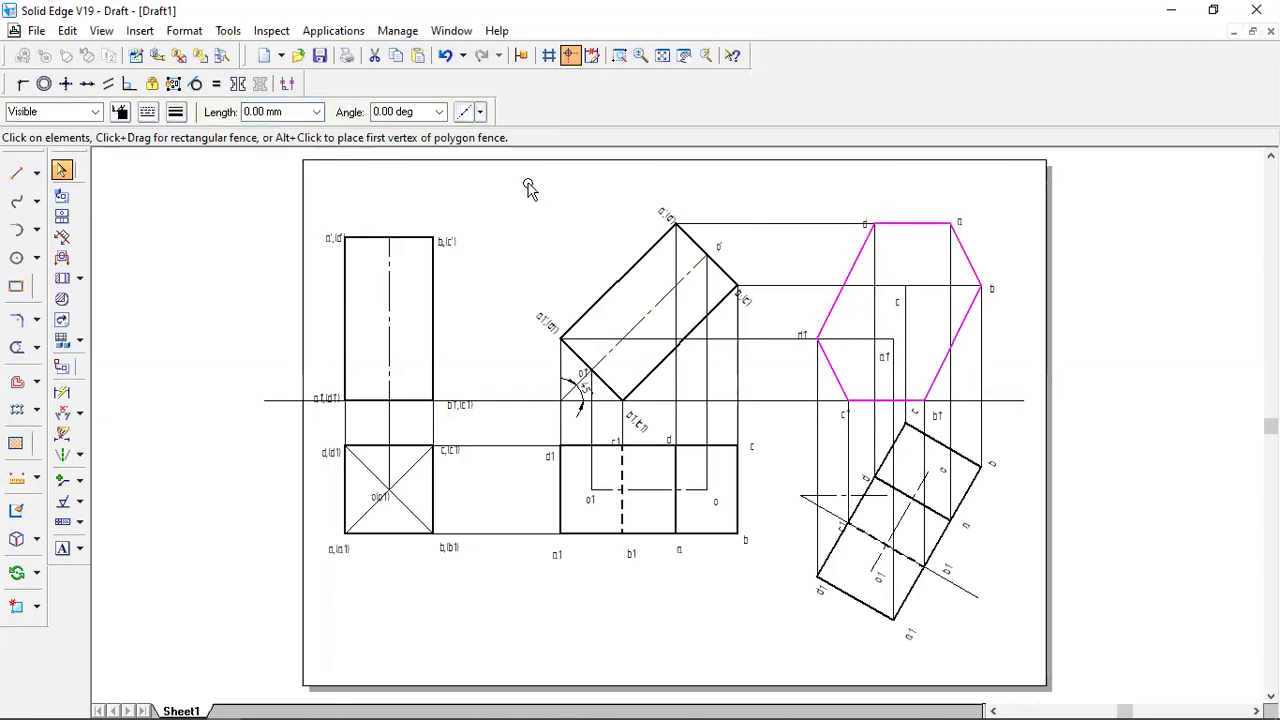
left_click(523, 186)
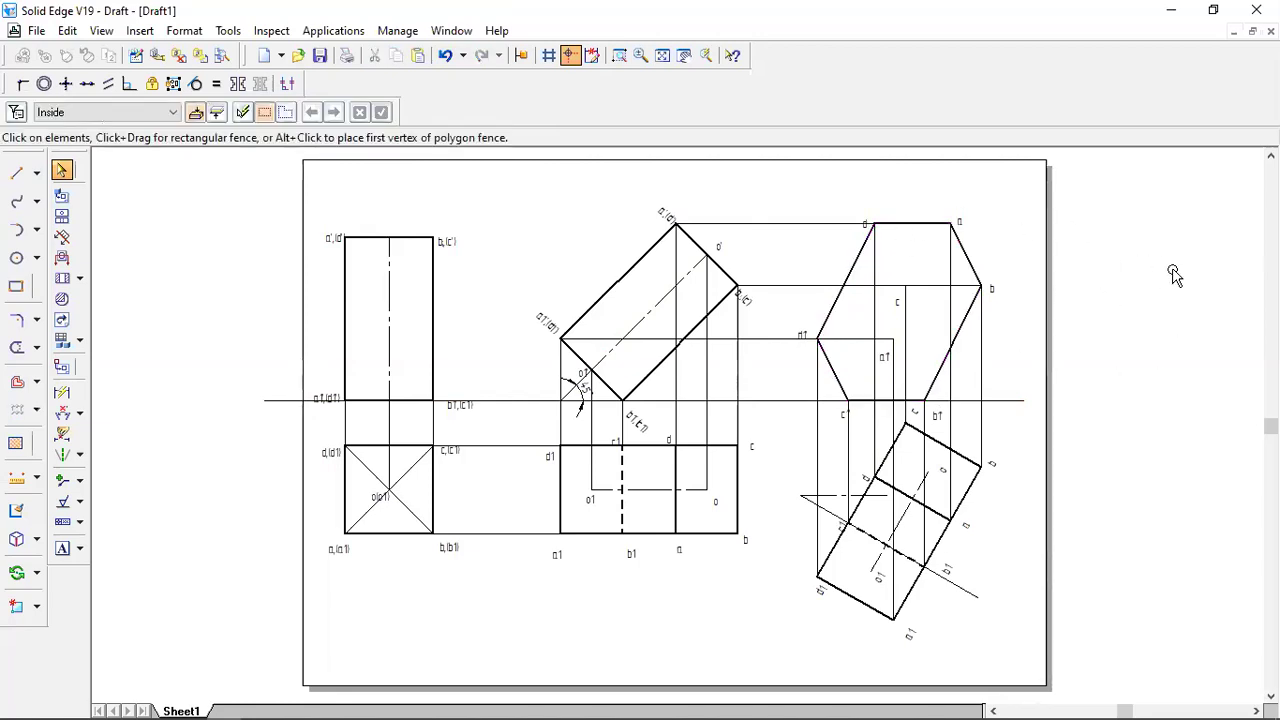
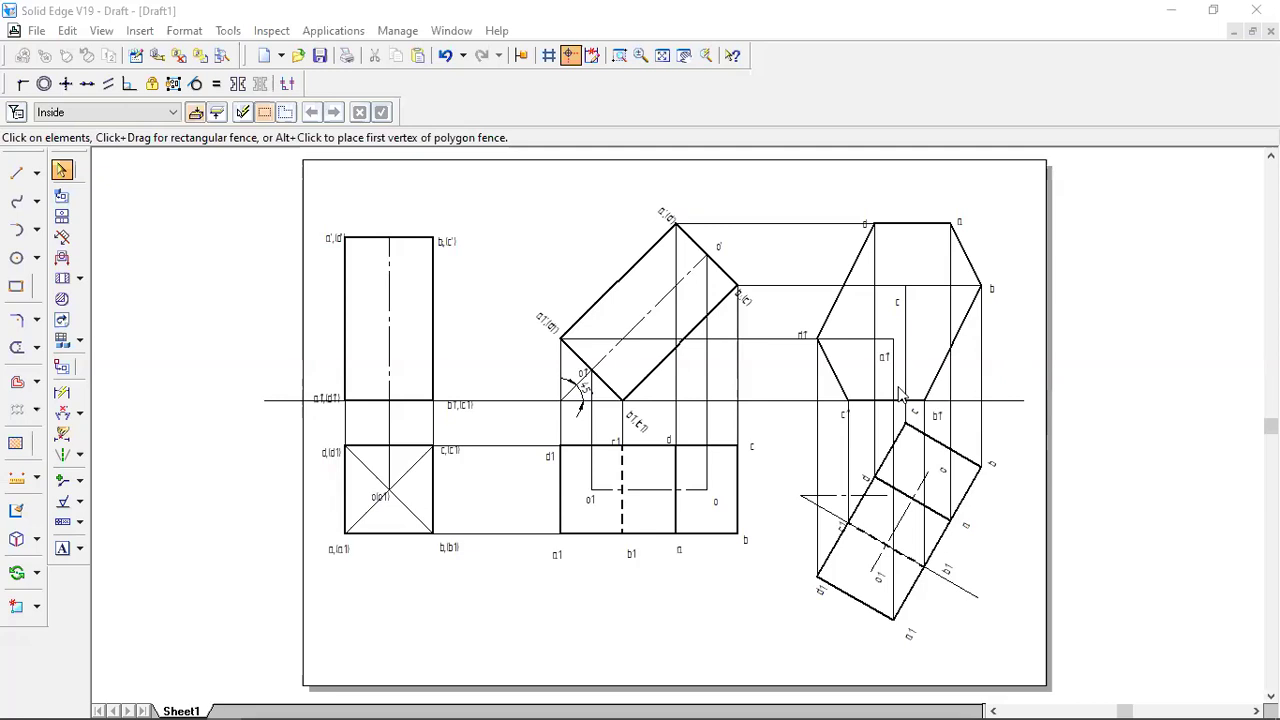
Draw the visible base edges d1 to a1 and a1 to b1 of the final front view with 0.50 mm line width.
left_click(17, 174)
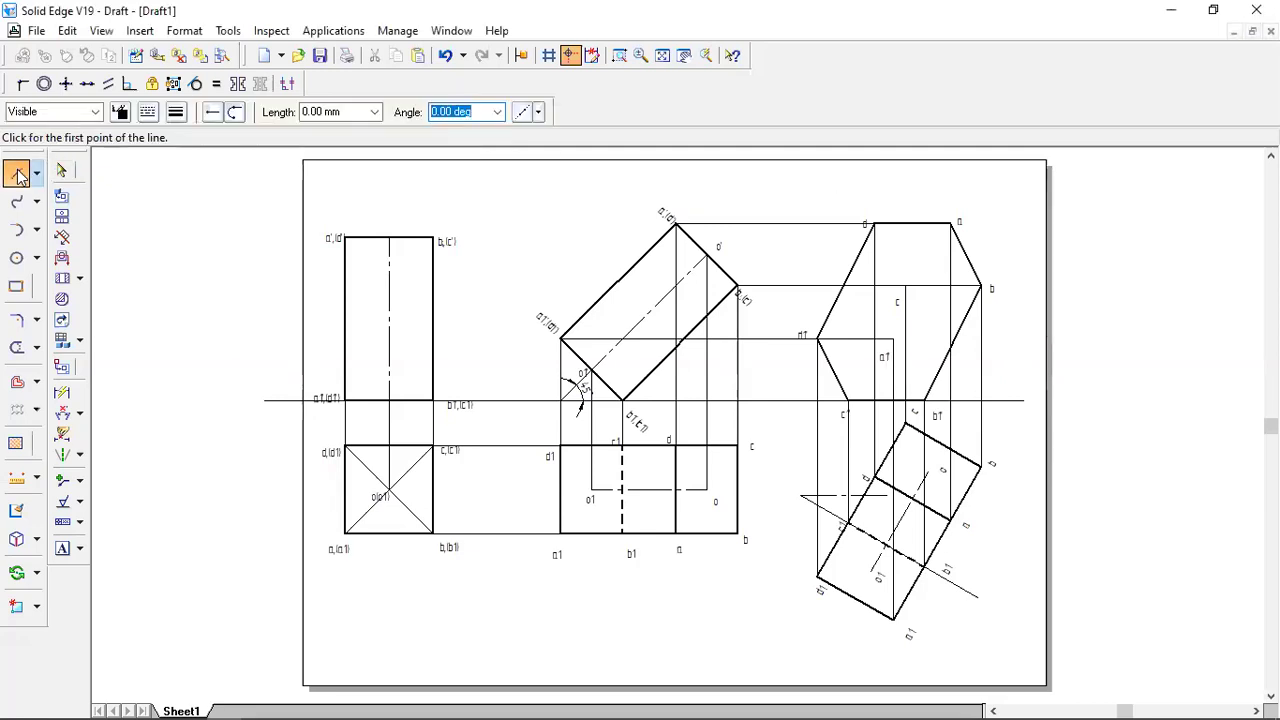
left_click(175, 113)
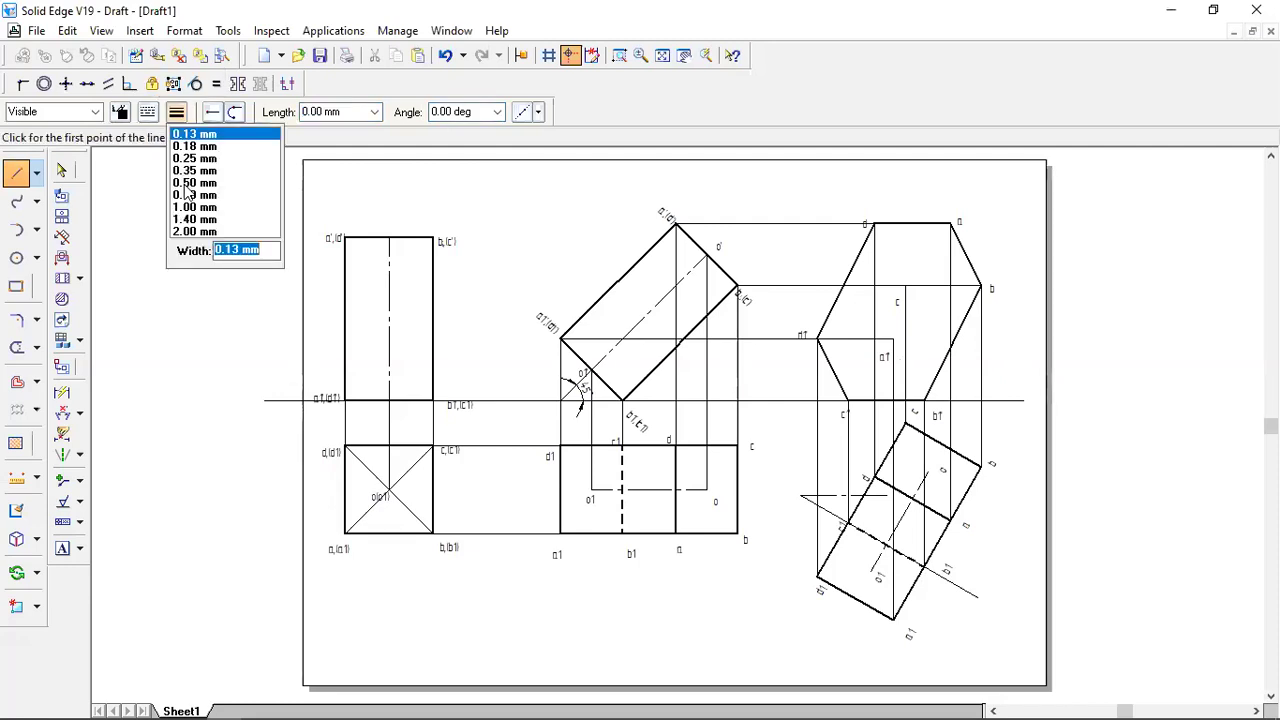
left_click(192, 183)
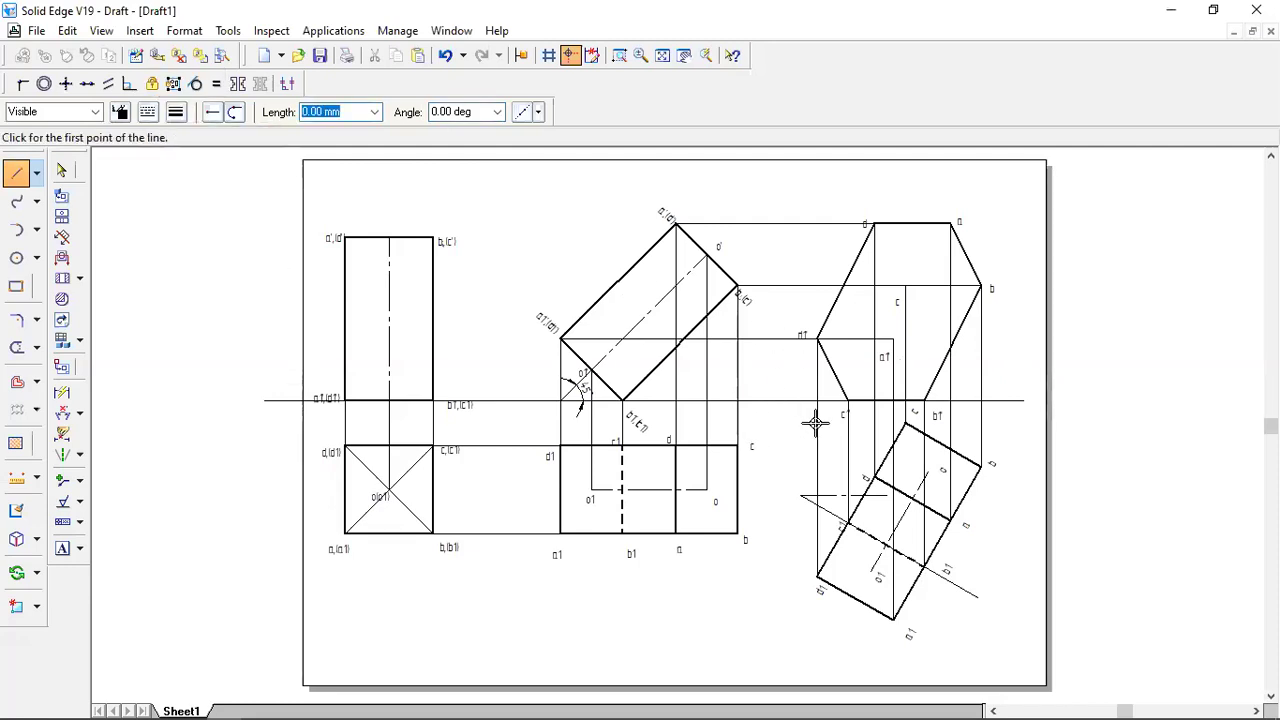
left_click(818, 338)
left_click(893, 338)
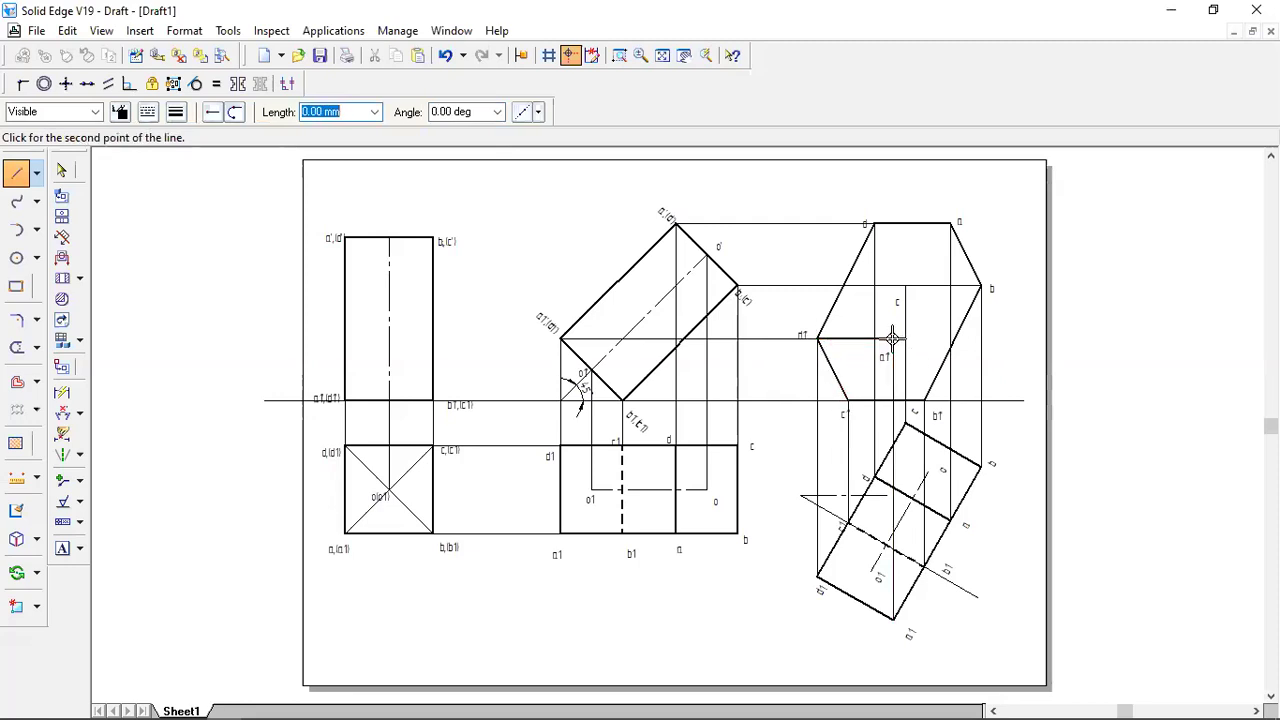
left_click(922, 400)
key("Escape")
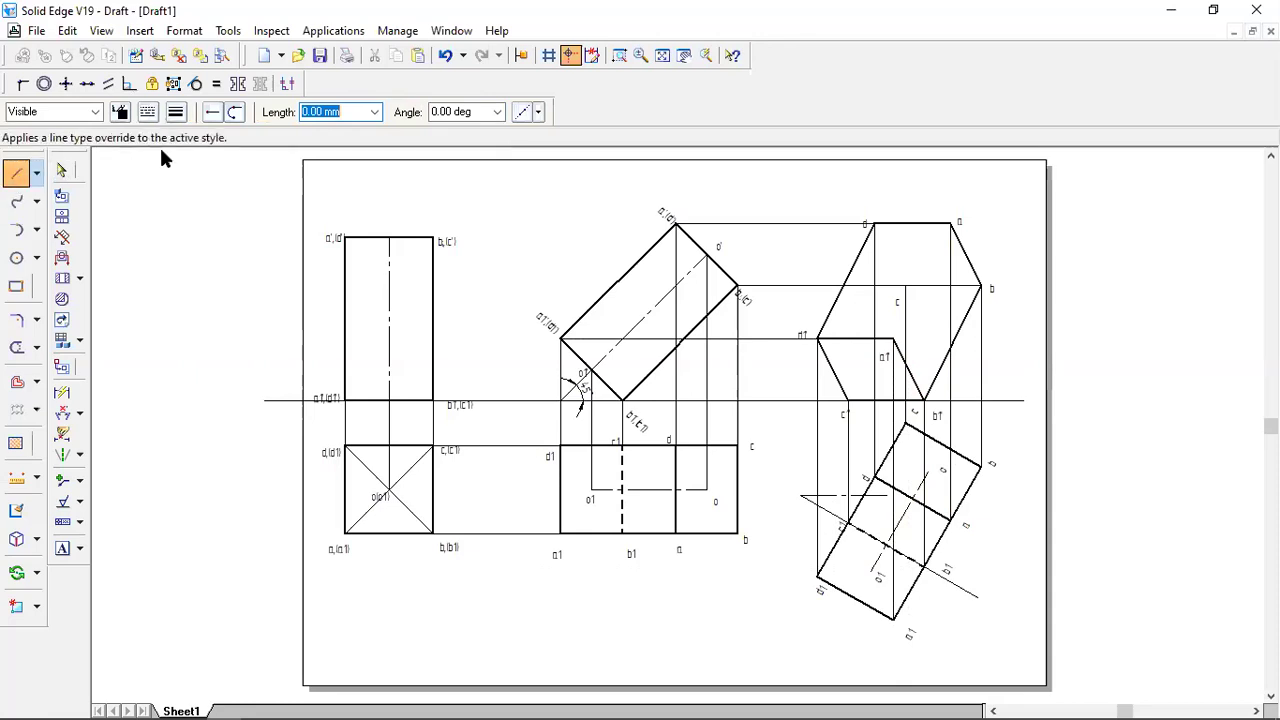
Change the line between c and b in the final front view to the Dash line type with 0.50 mm width.
left_click(147, 111)
left_click(163, 157)
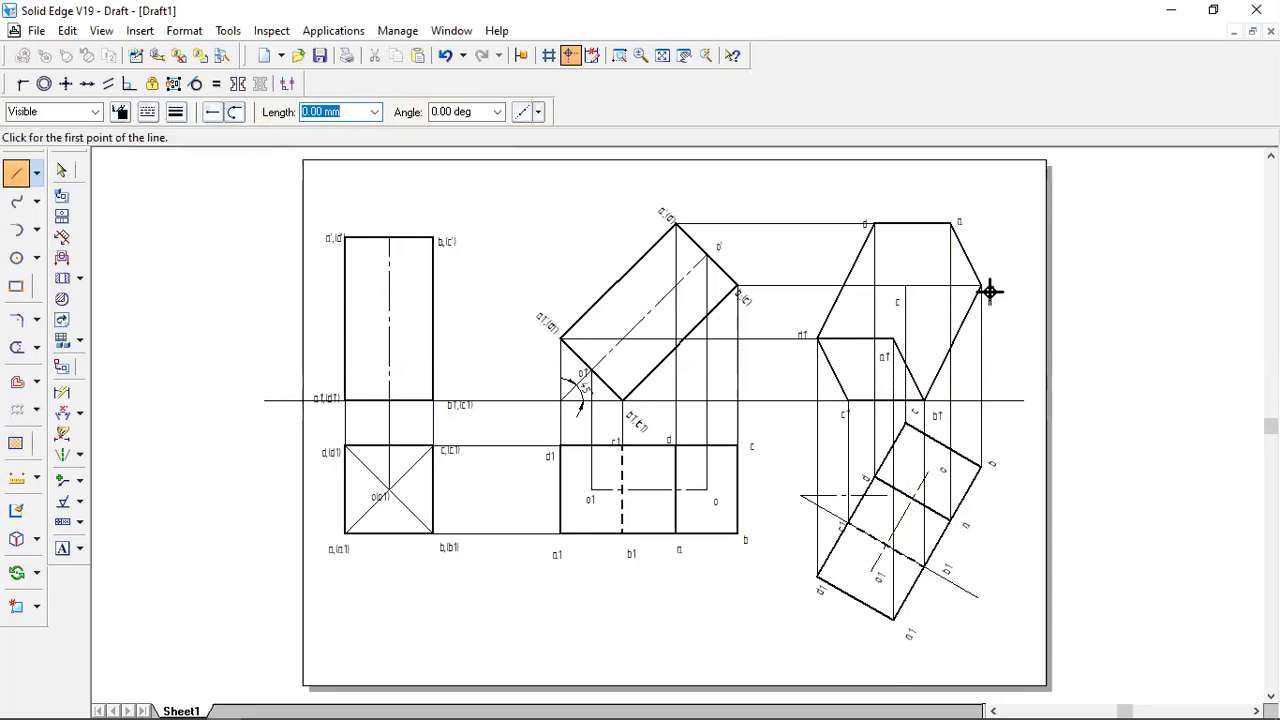
left_click(951, 224)
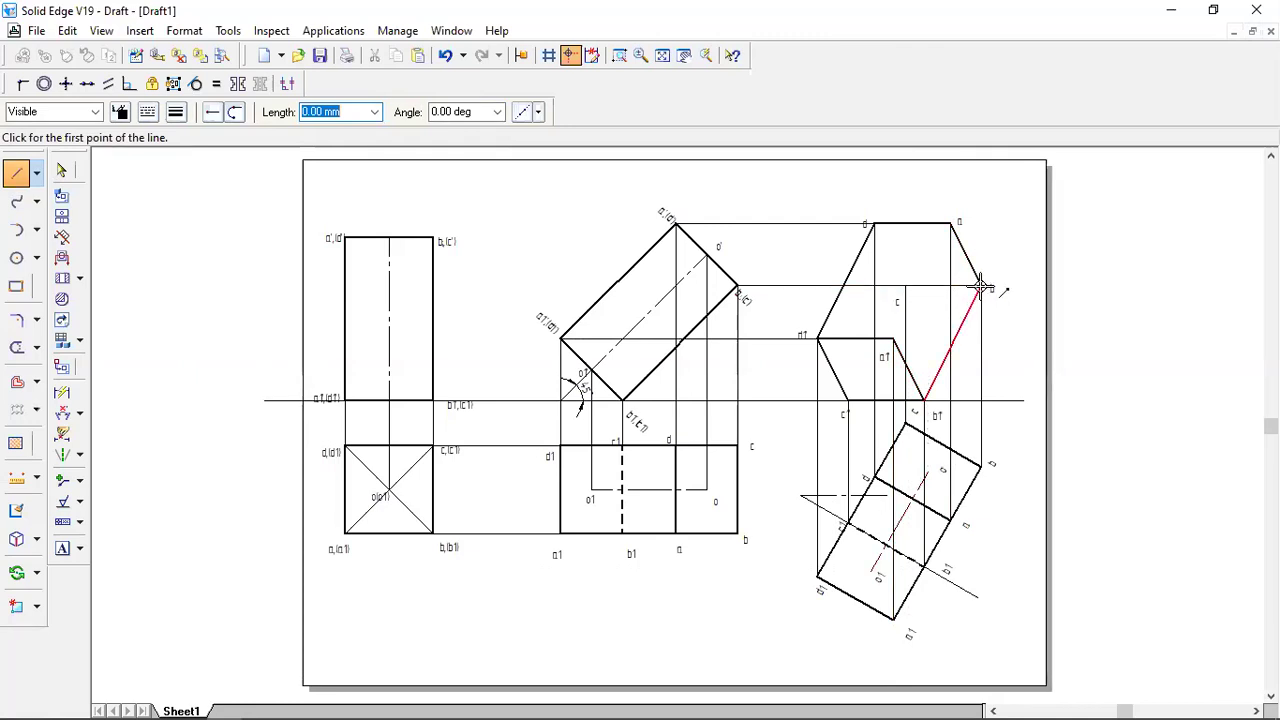
left_click(61, 170)
left_click(926, 288)
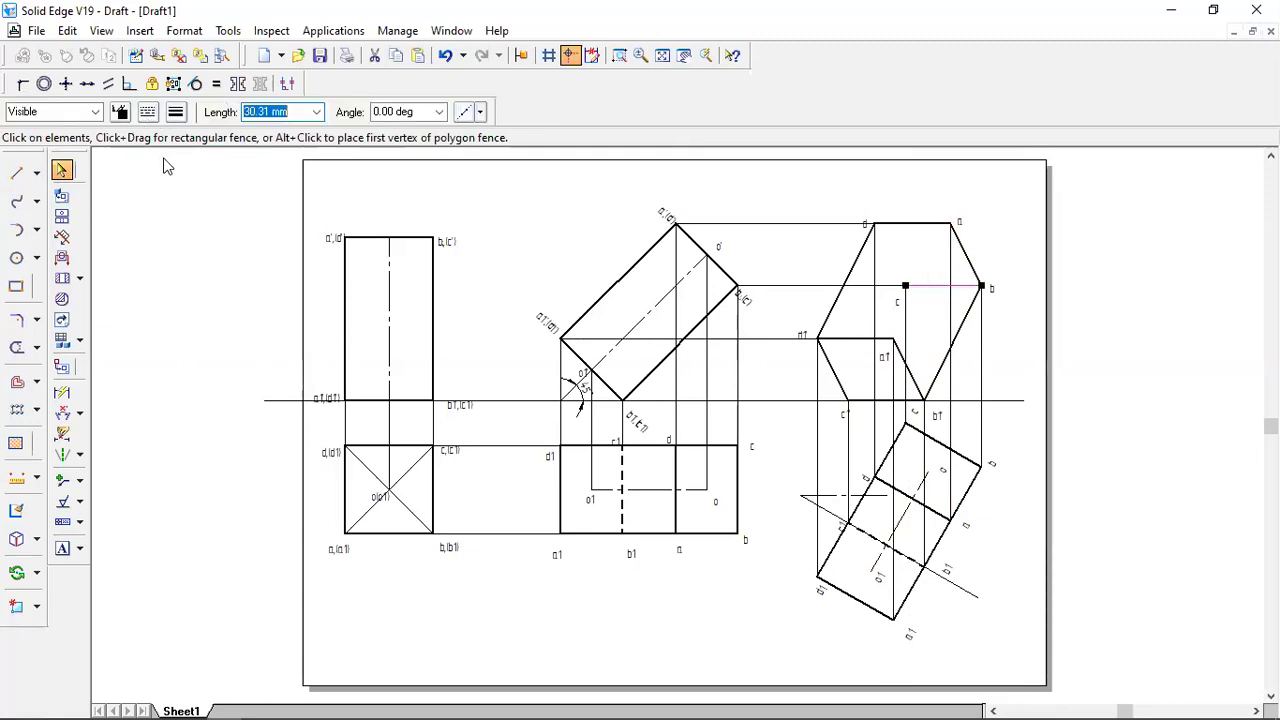
left_click(147, 111)
left_click(165, 154)
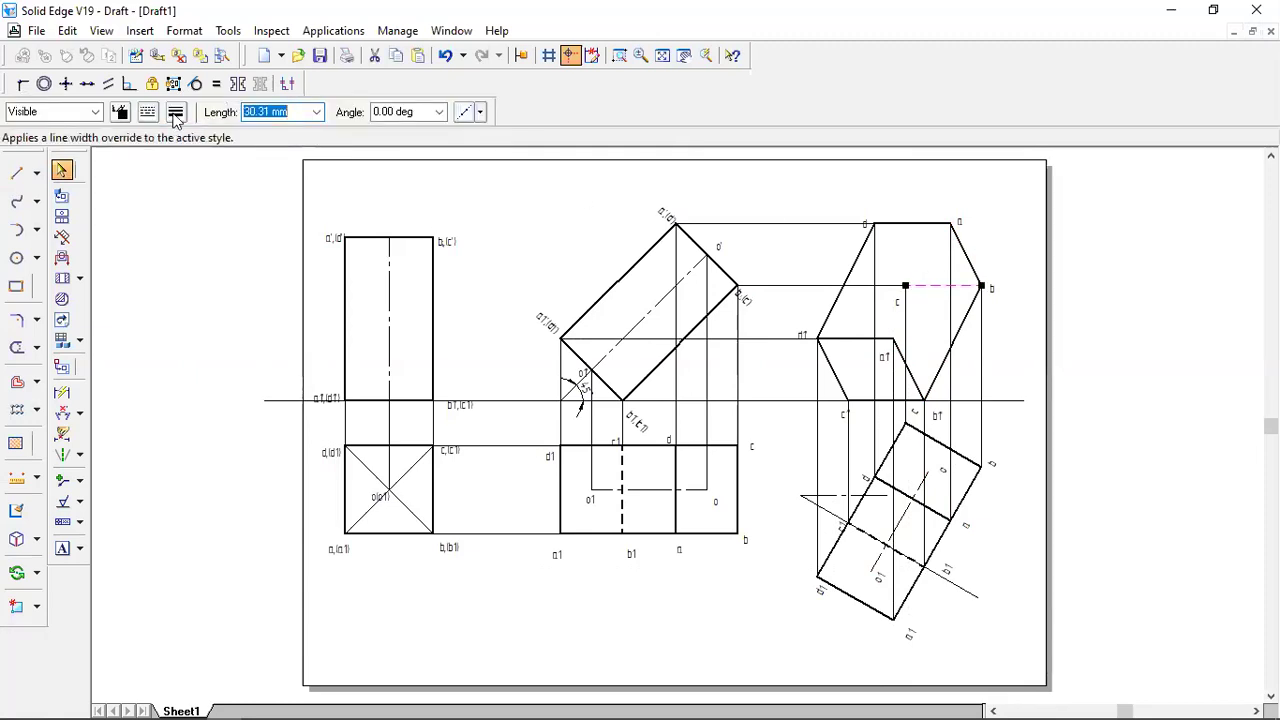
left_click(176, 112)
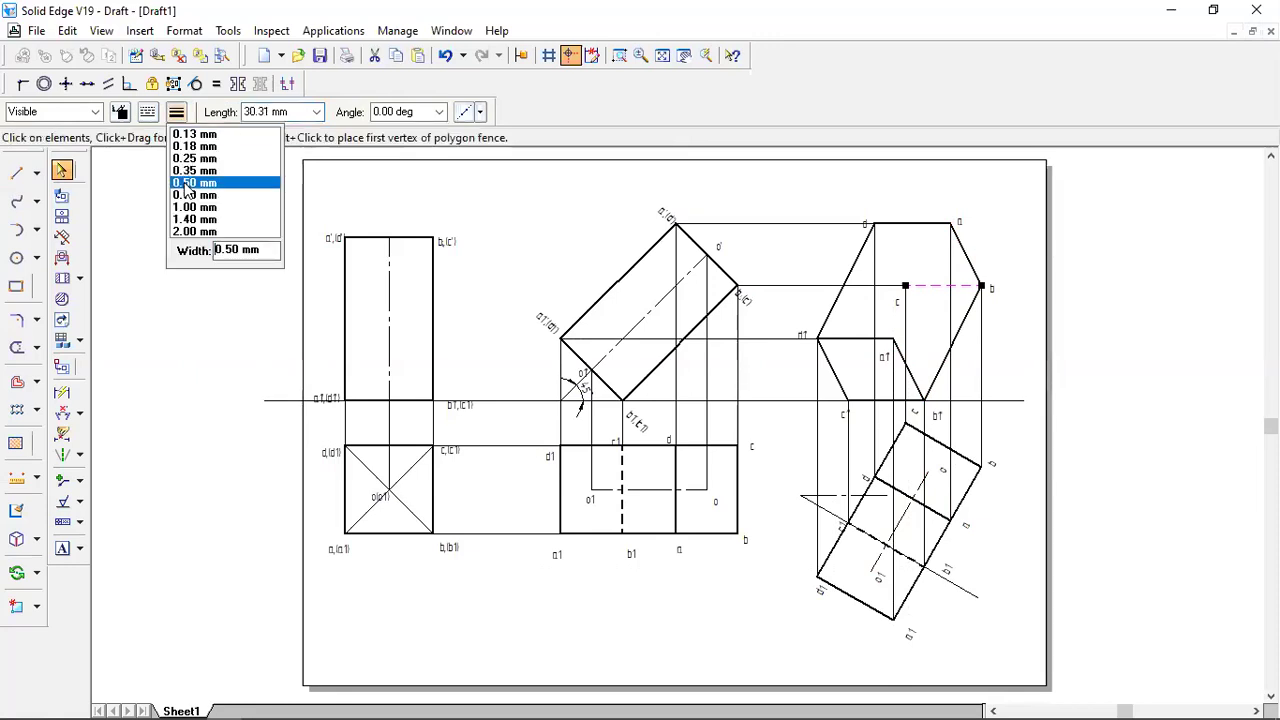
left_click(185, 190)
left_click(702, 186)
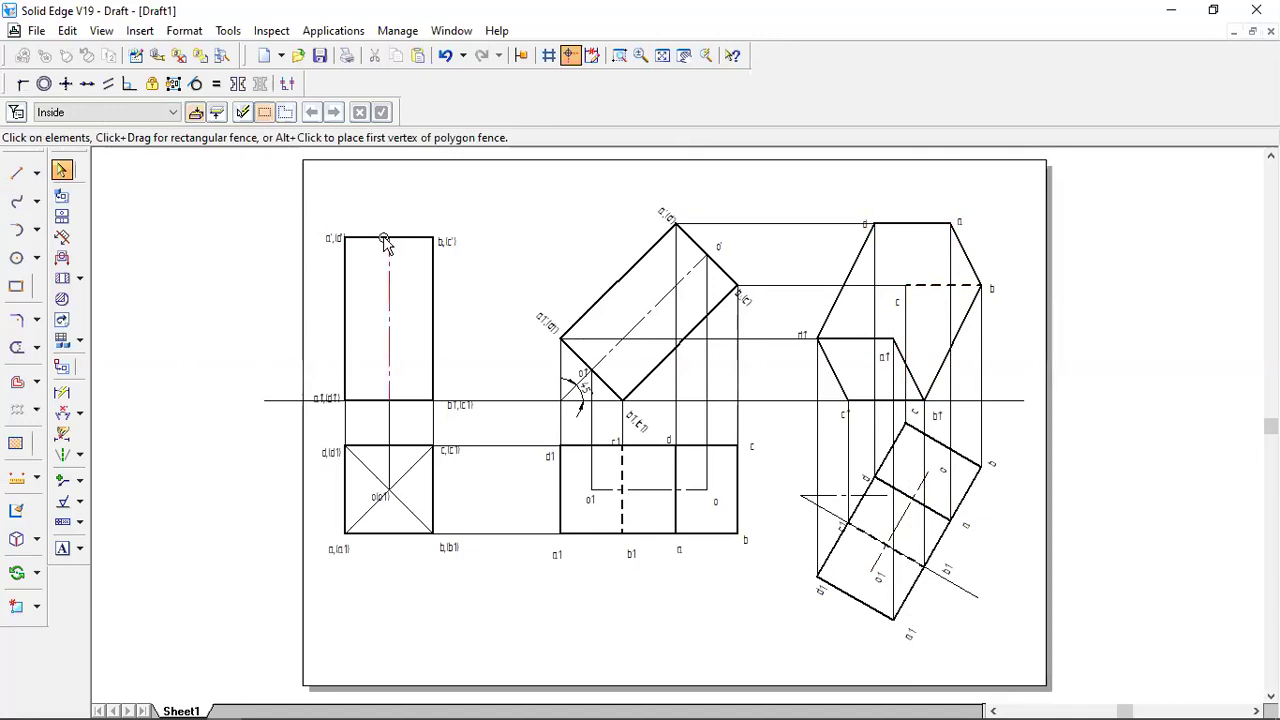
Draw the hidden edge from c to d in the final front view as a 0.50 mm dashed line.
left_click(17, 173)
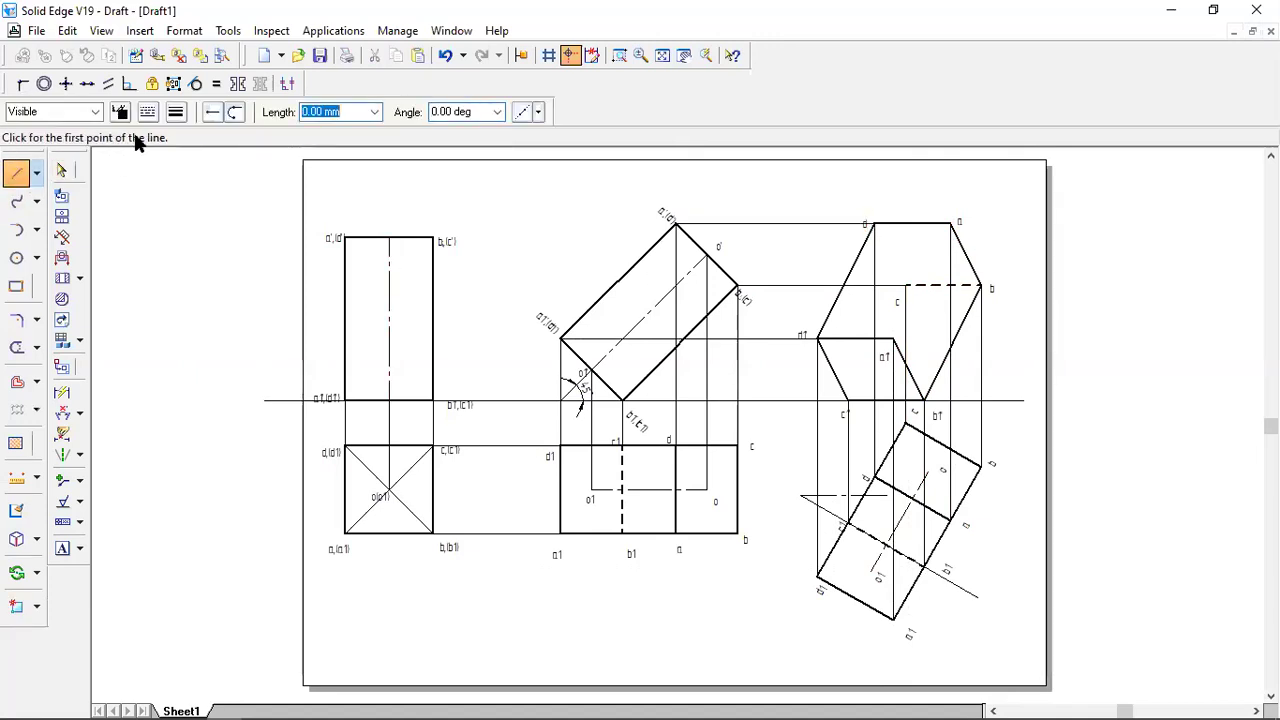
left_click(148, 113)
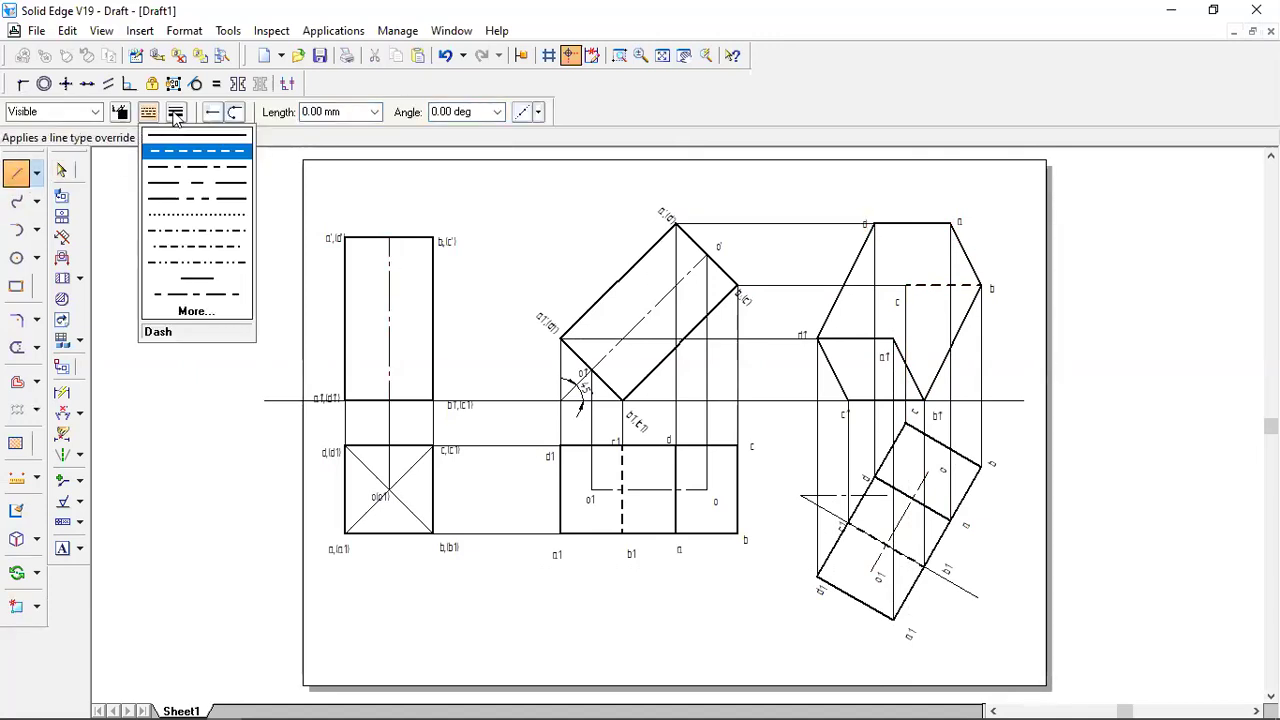
left_click(175, 114)
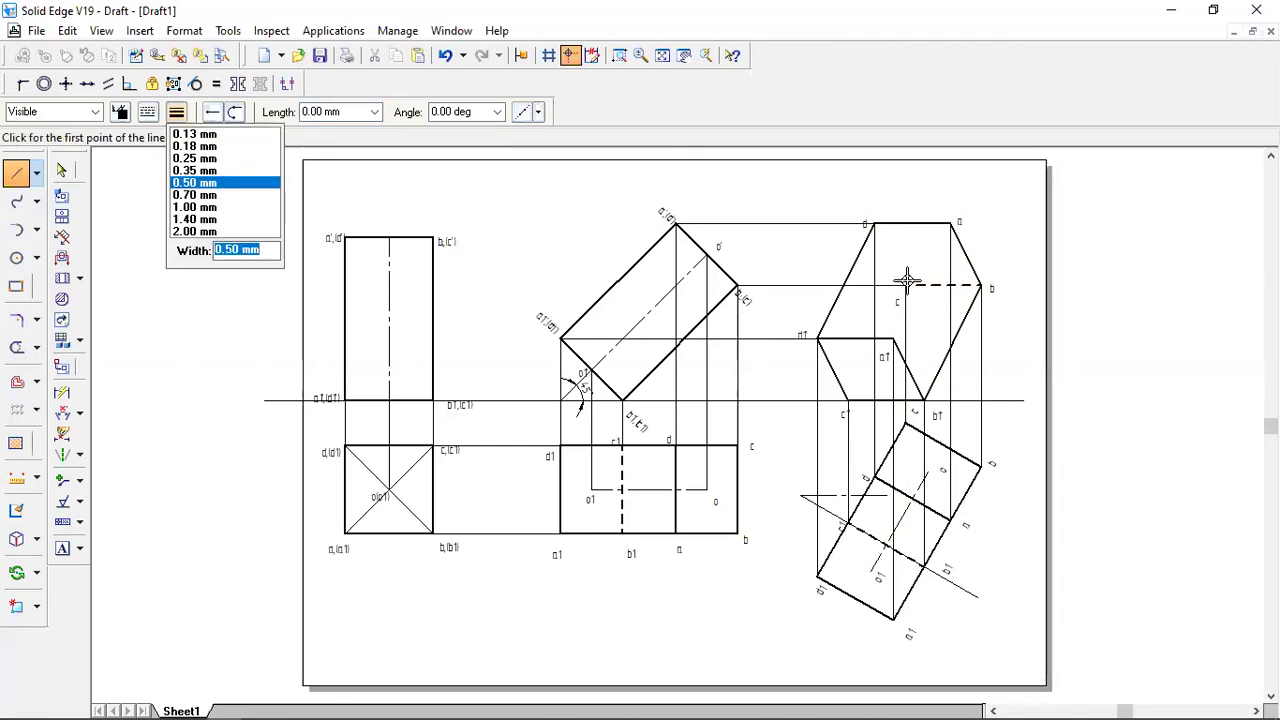
left_click(905, 284)
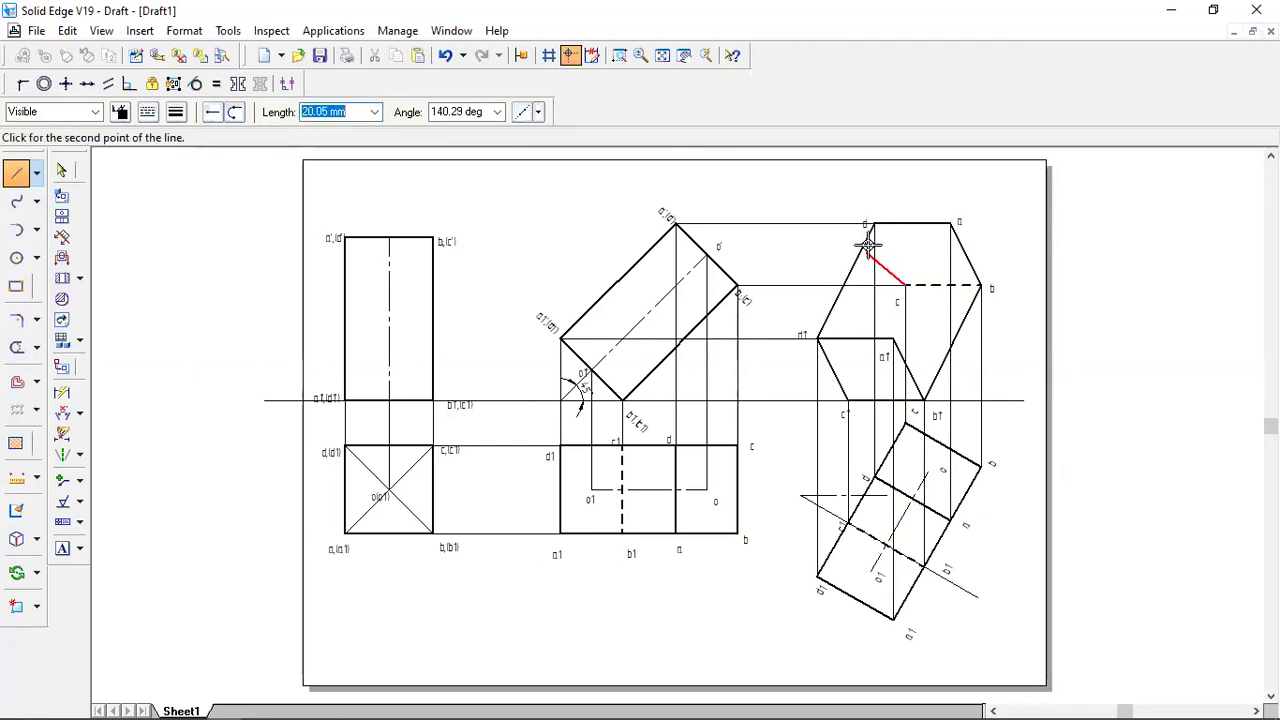
left_click(874, 223)
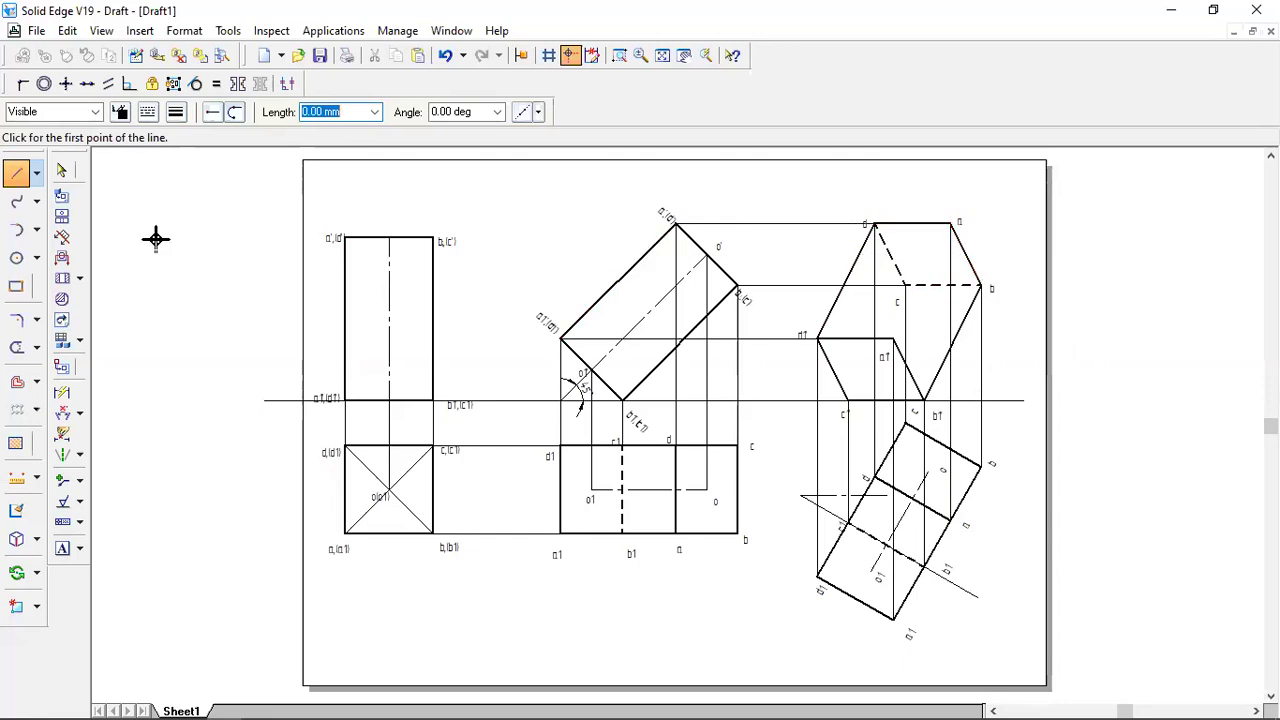
left_click(61, 170)
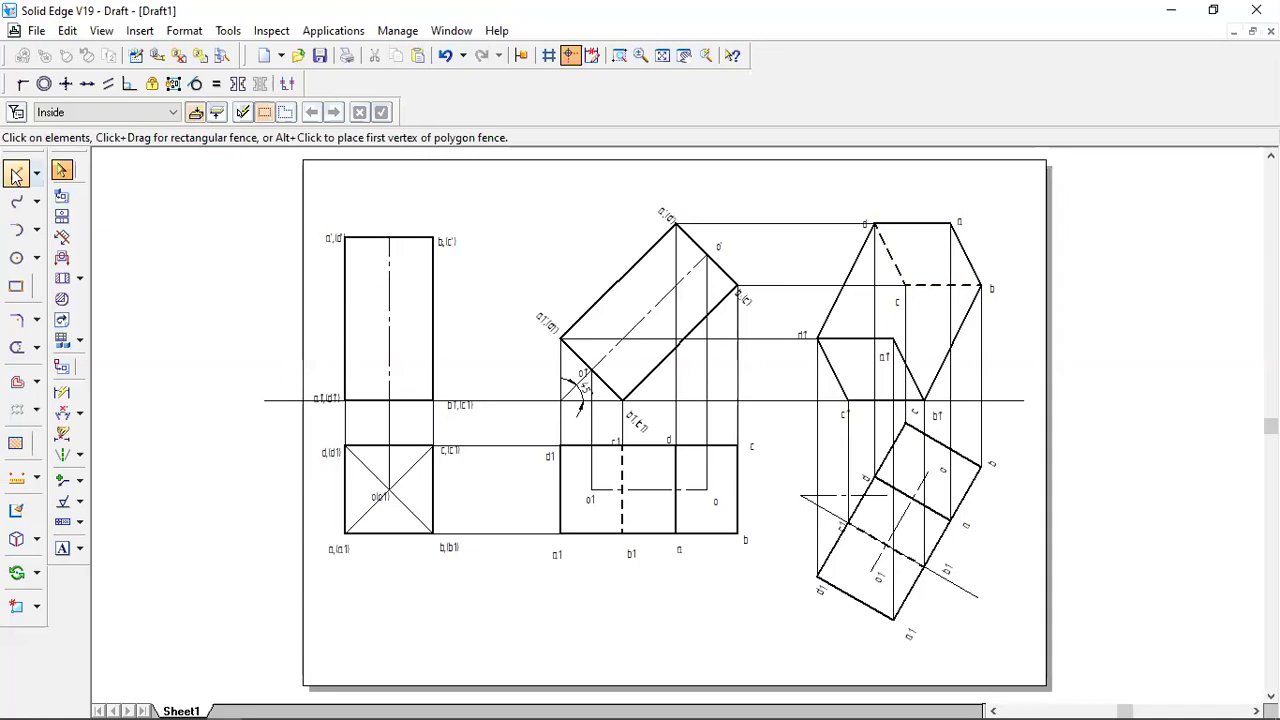
Draw the hidden long edge from c to c1 in the final front view with the Dash line type.
left_click(16, 172)
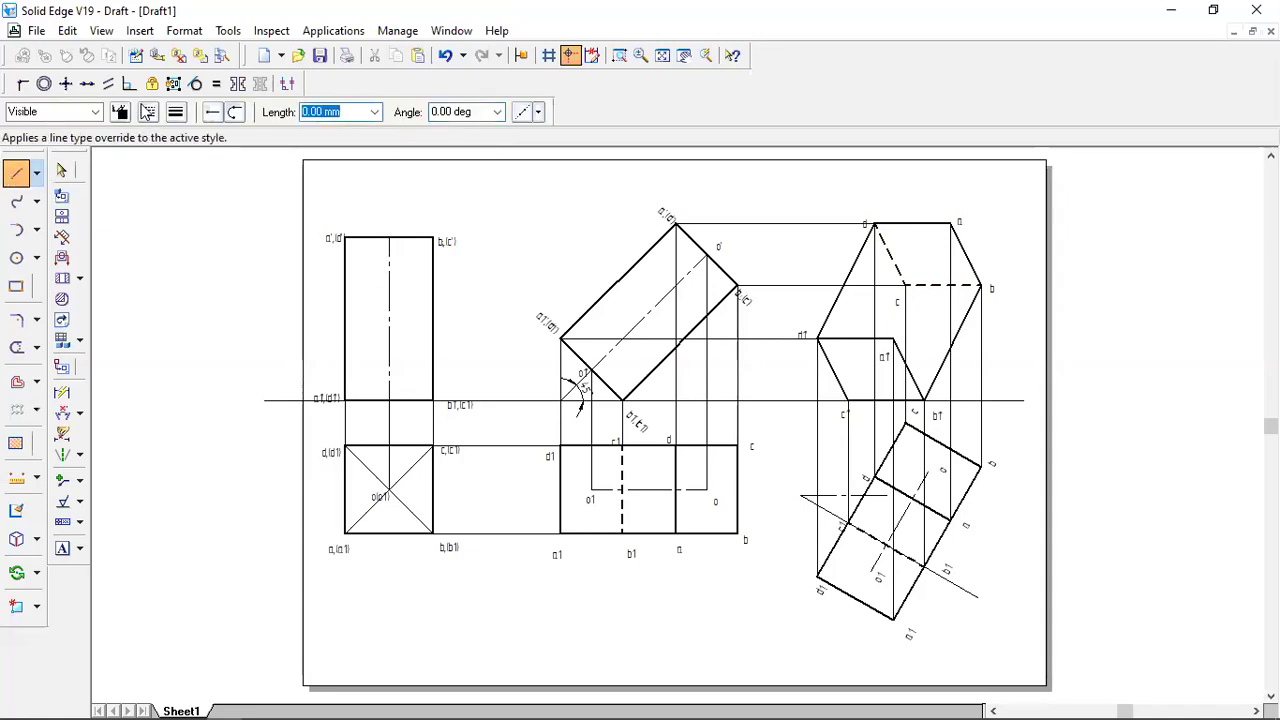
left_click(147, 111)
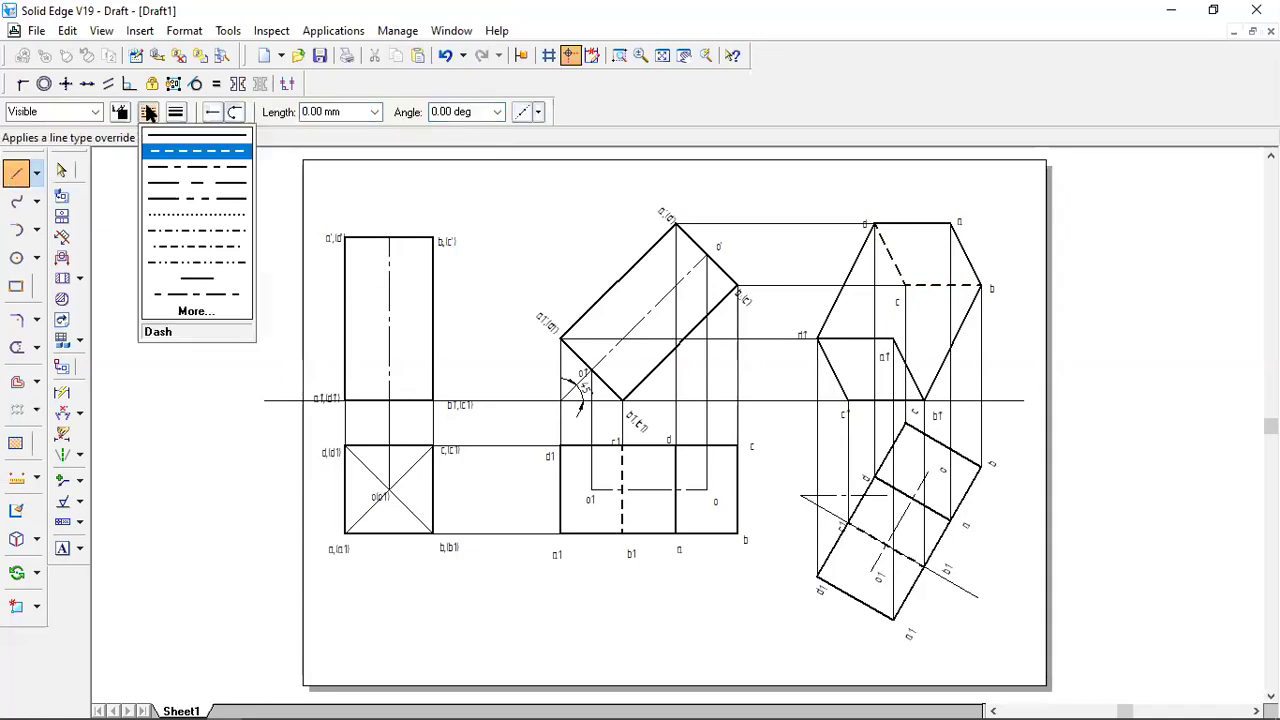
left_click(905, 285)
left_click(848, 398)
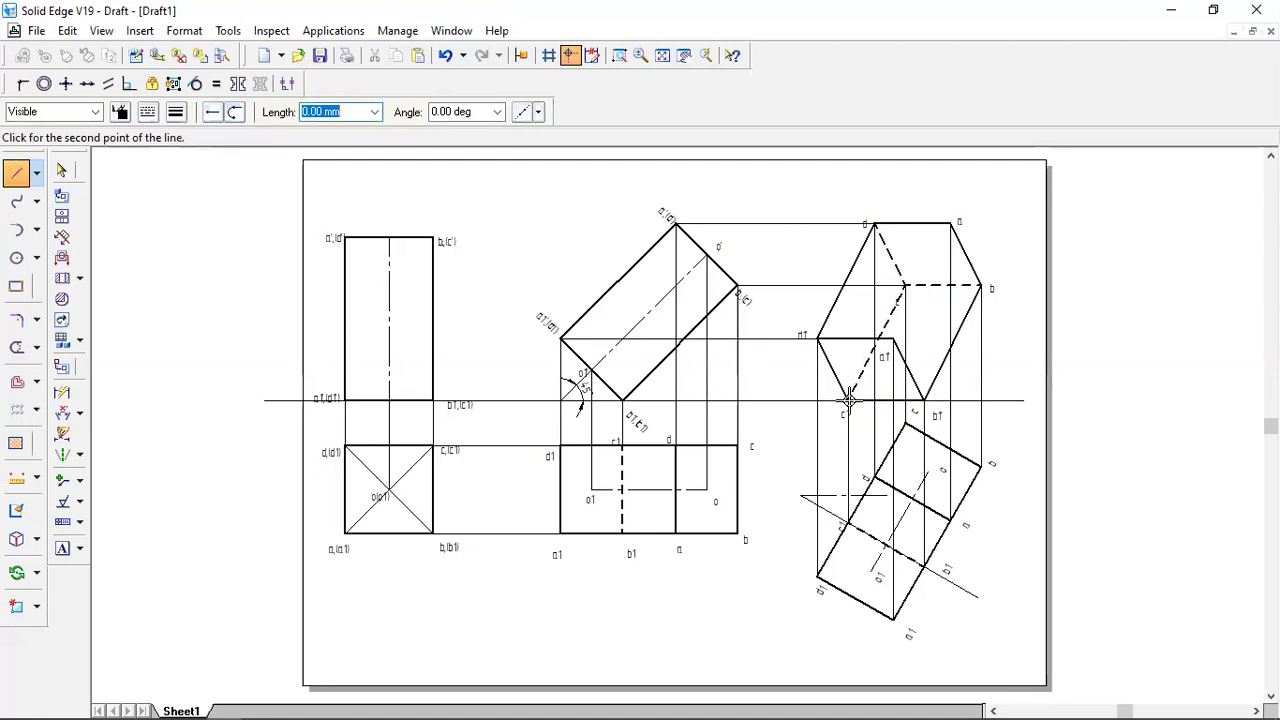
right_click(848, 398)
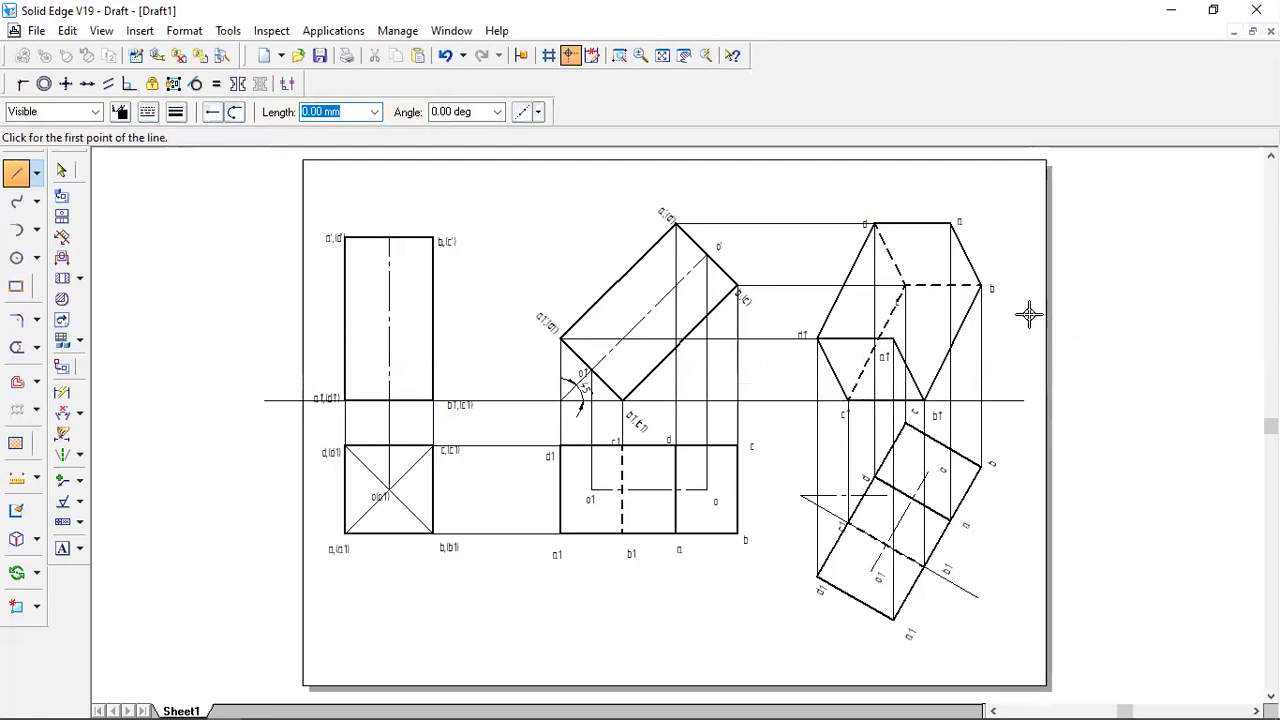
left_click(61, 170)
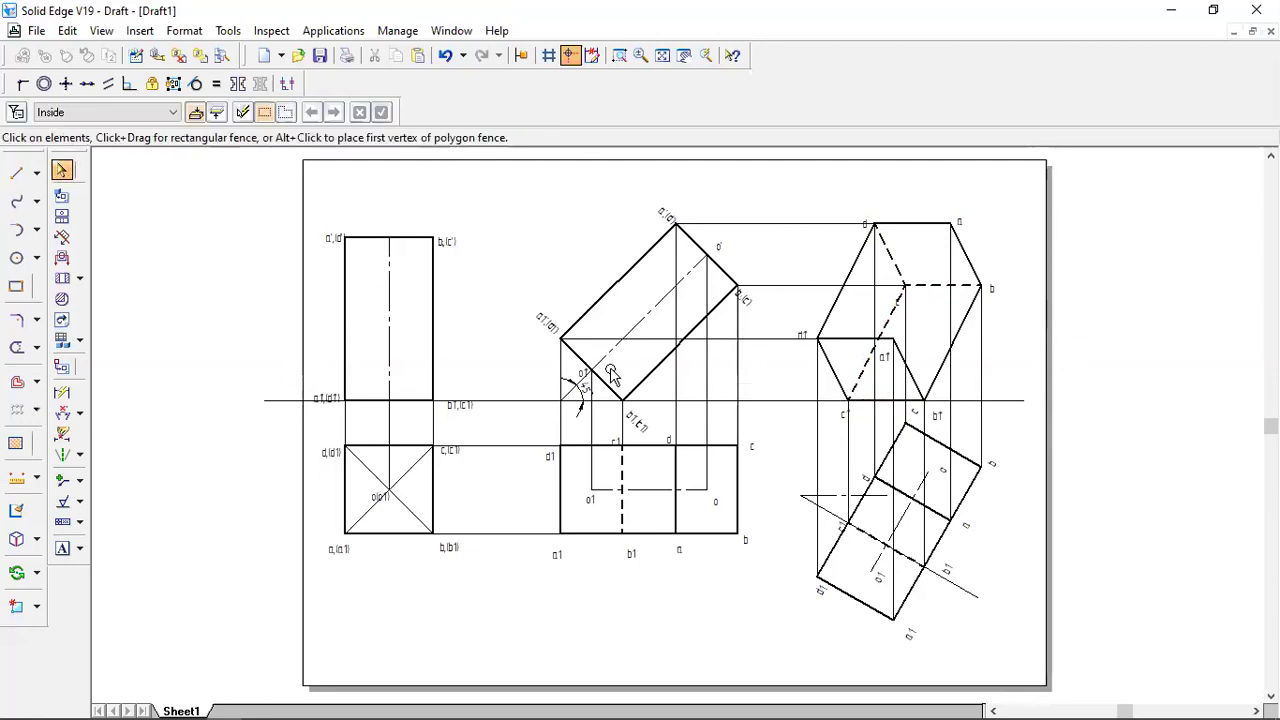
left_click(955, 286)
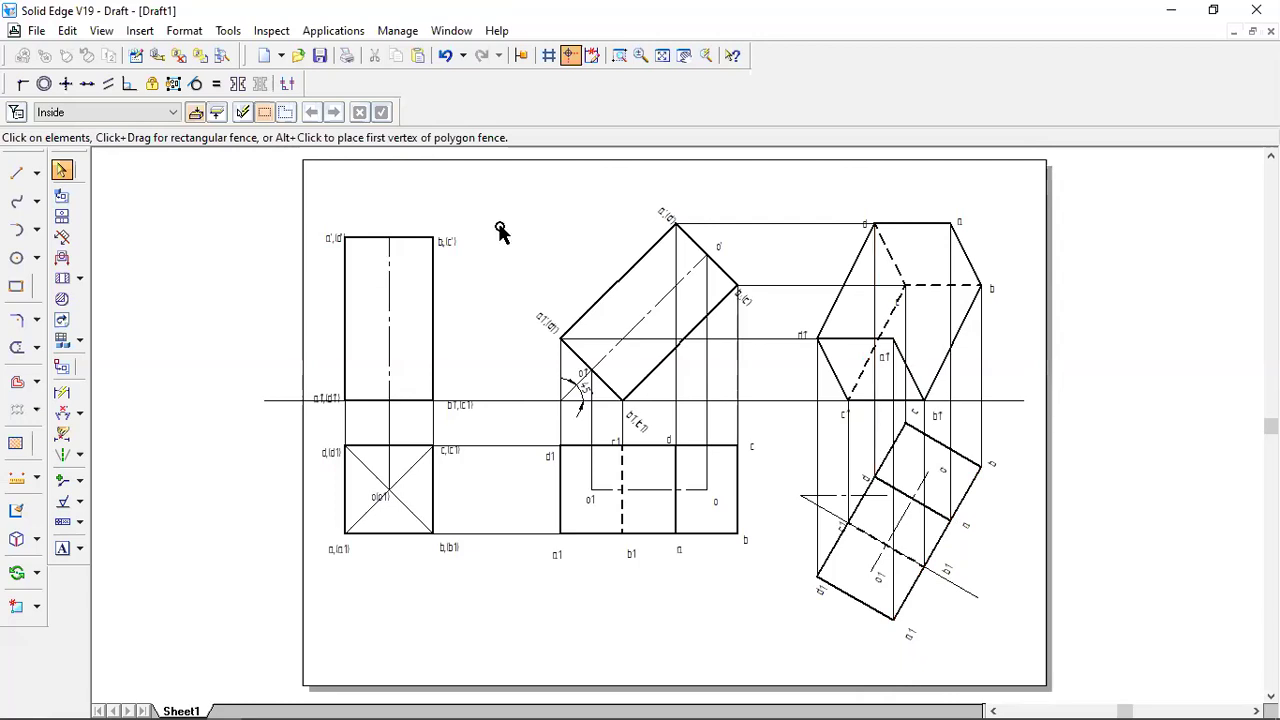
Draw the visible long edge from a1 to a in the final front view with the continuous line type.
left_click(16, 175)
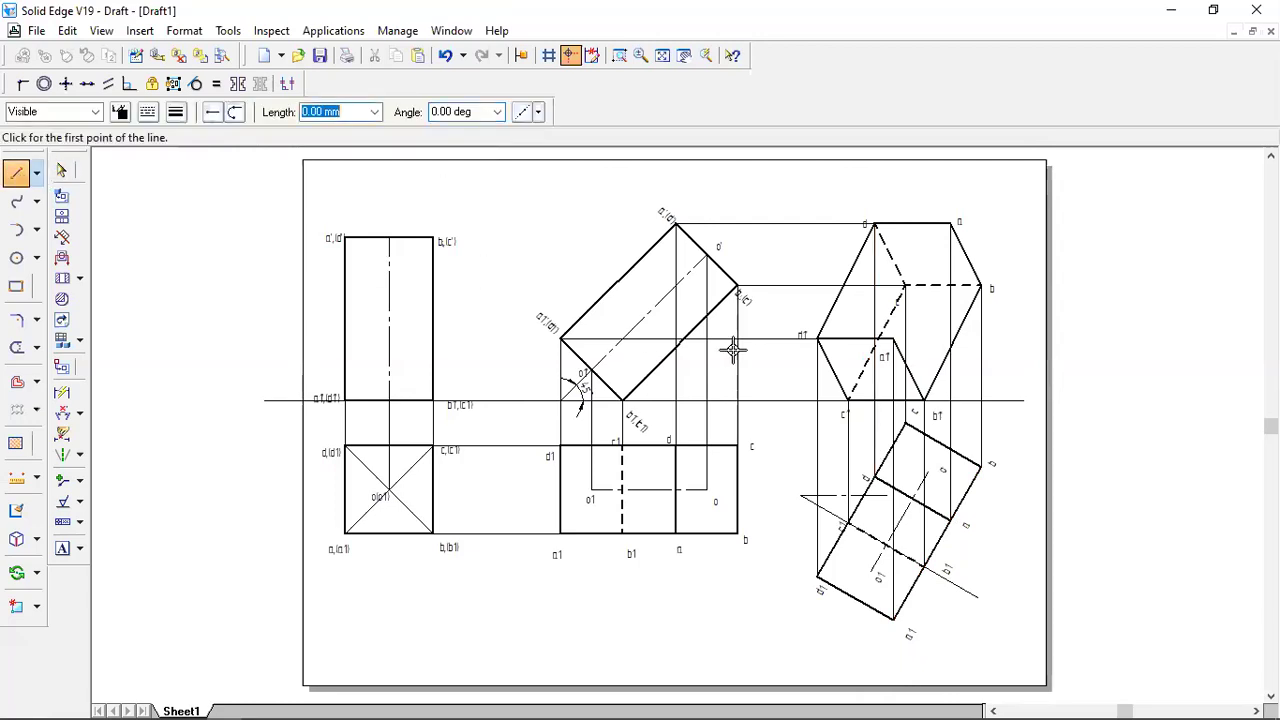
left_click(891, 337)
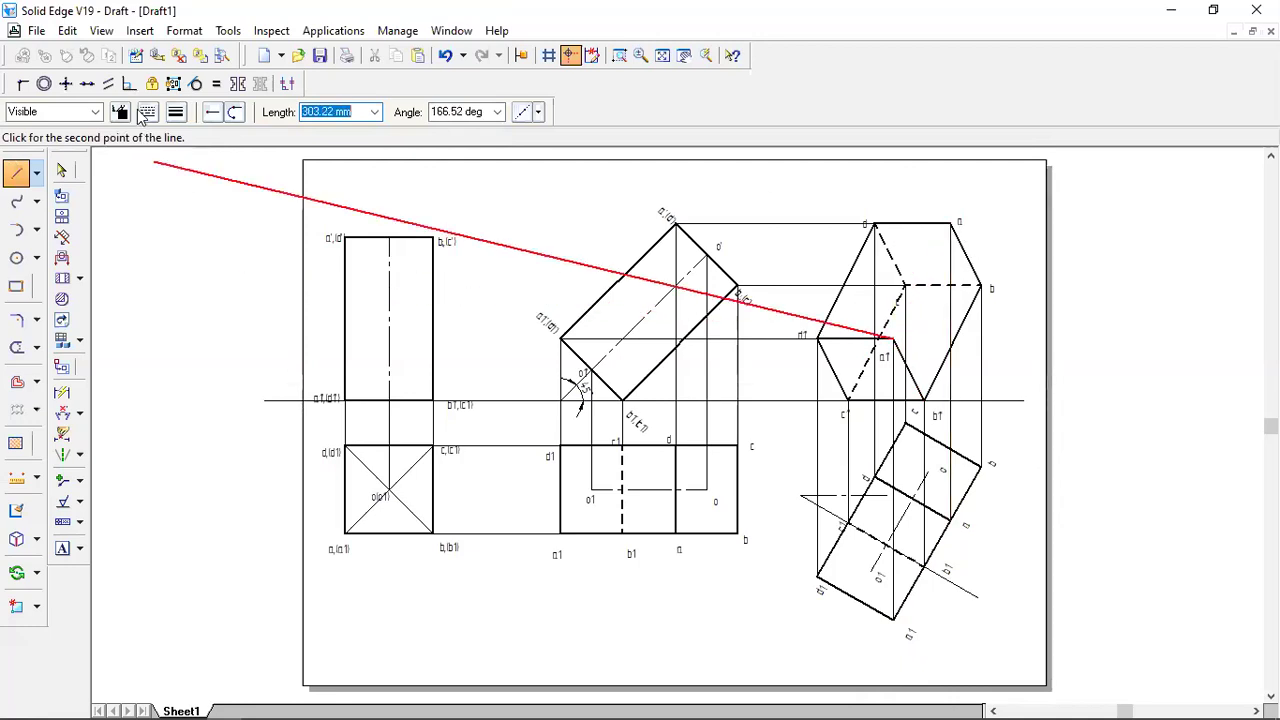
left_click(147, 112)
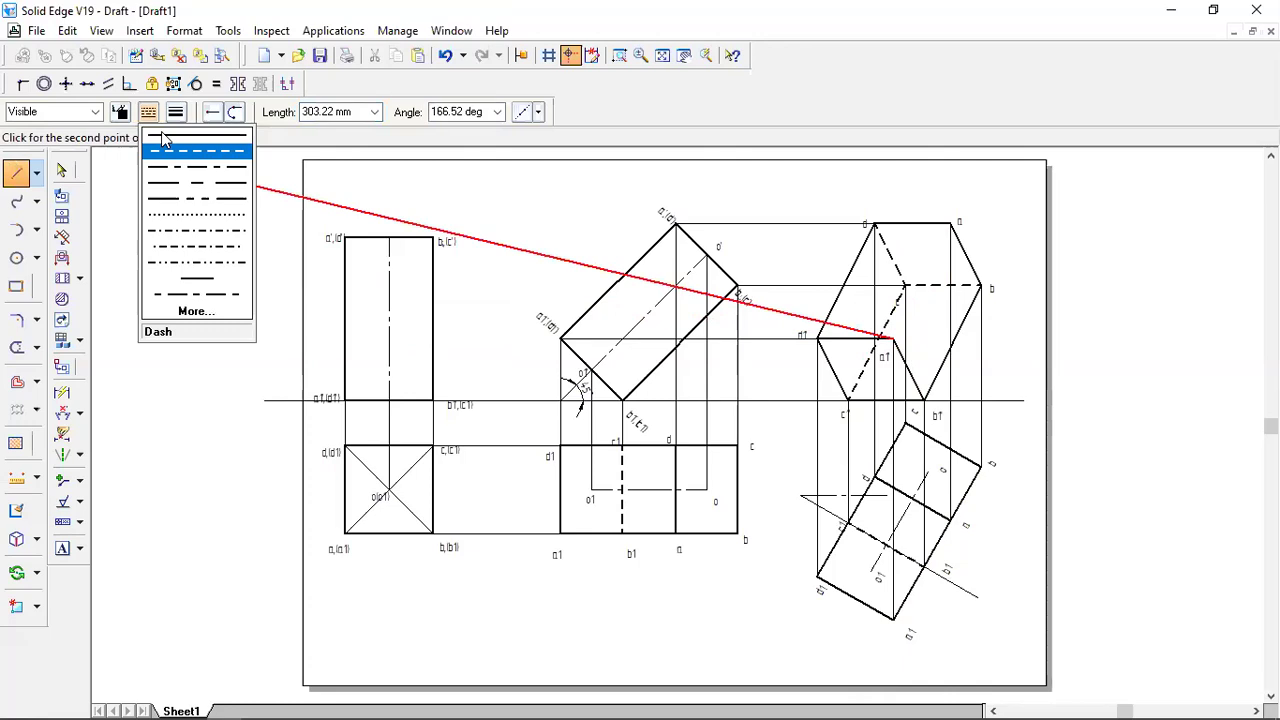
left_click(165, 140)
left_click(950, 224)
right_click(950, 224)
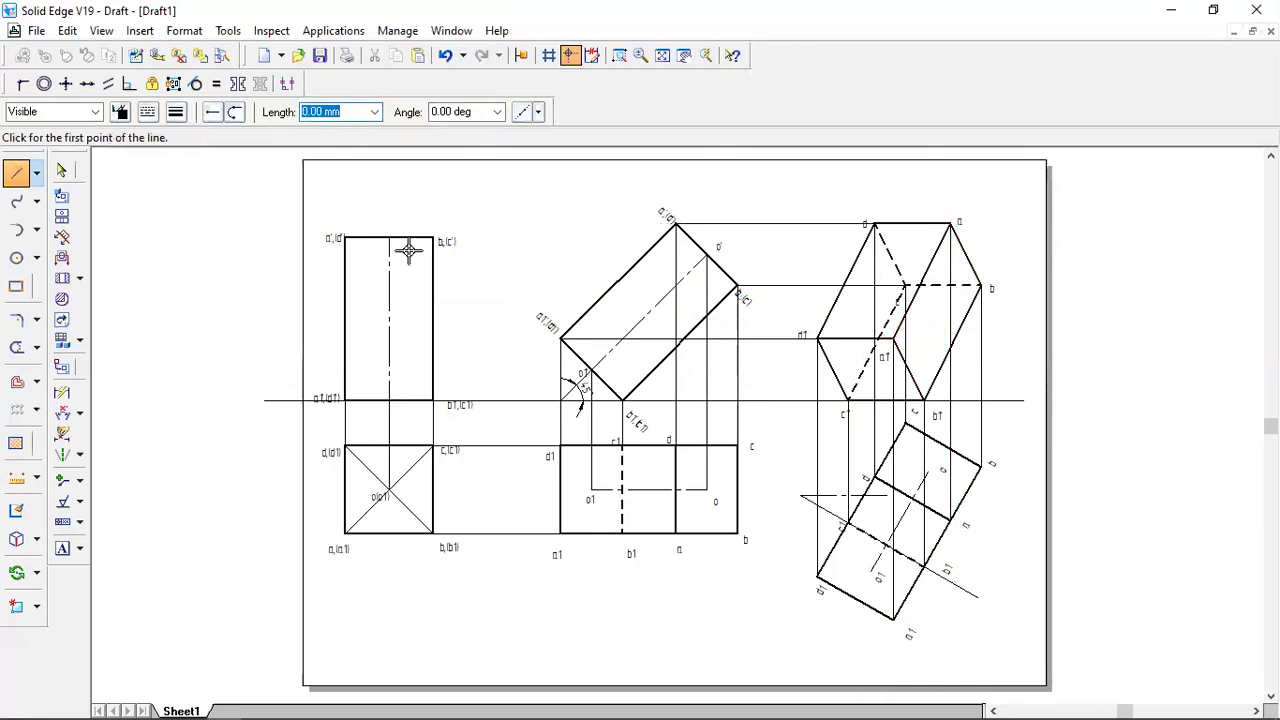
Insert a new drawing sheet and return to Sheet1.
left_click(60, 172)
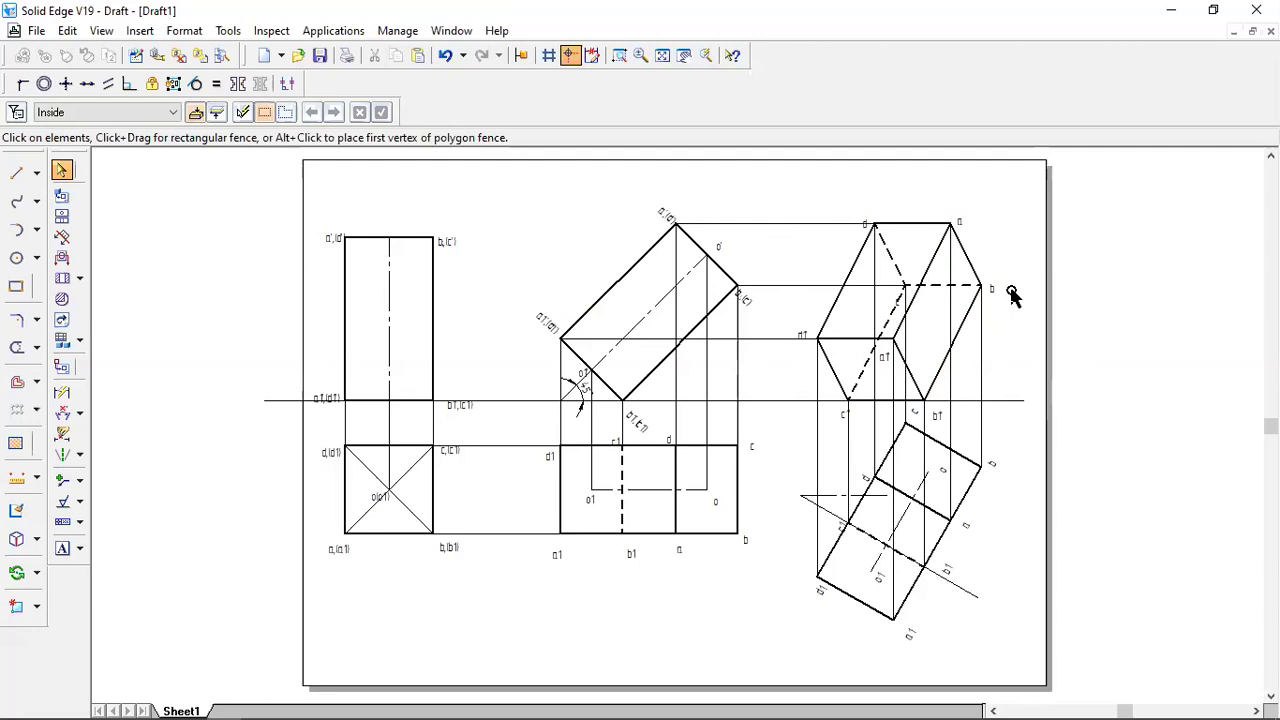
right_click(181, 695)
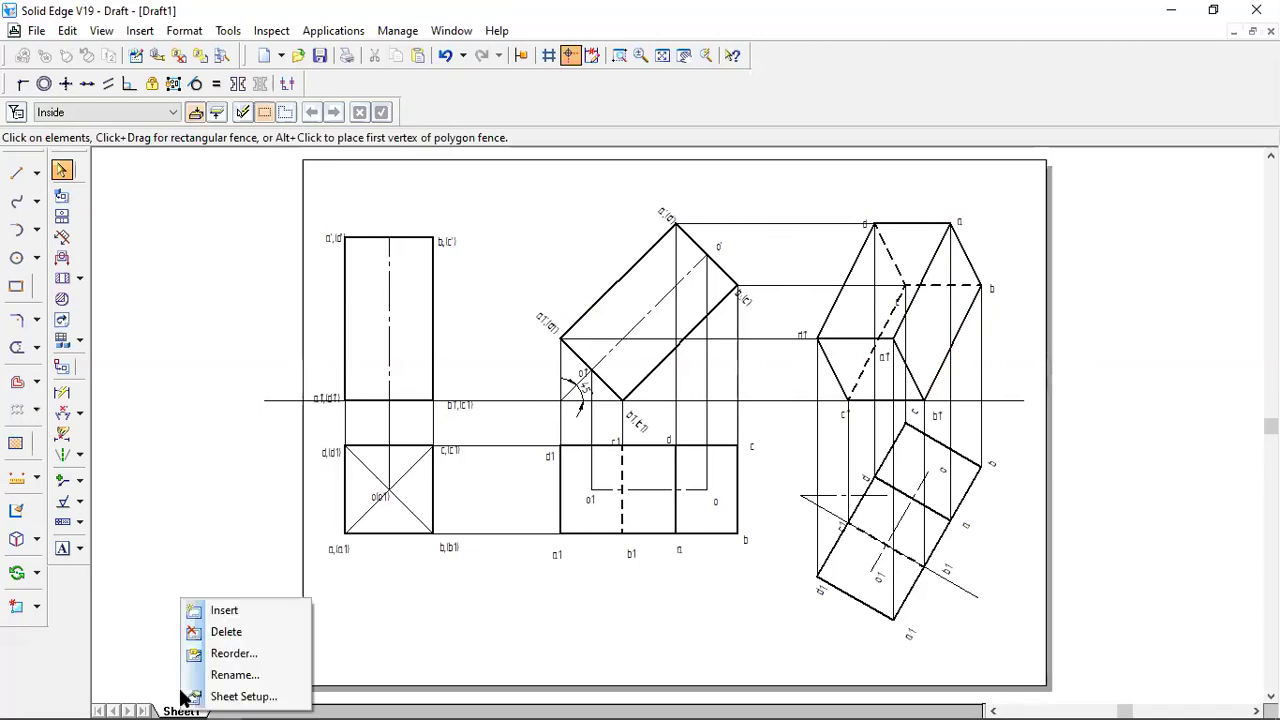
left_click(245, 613)
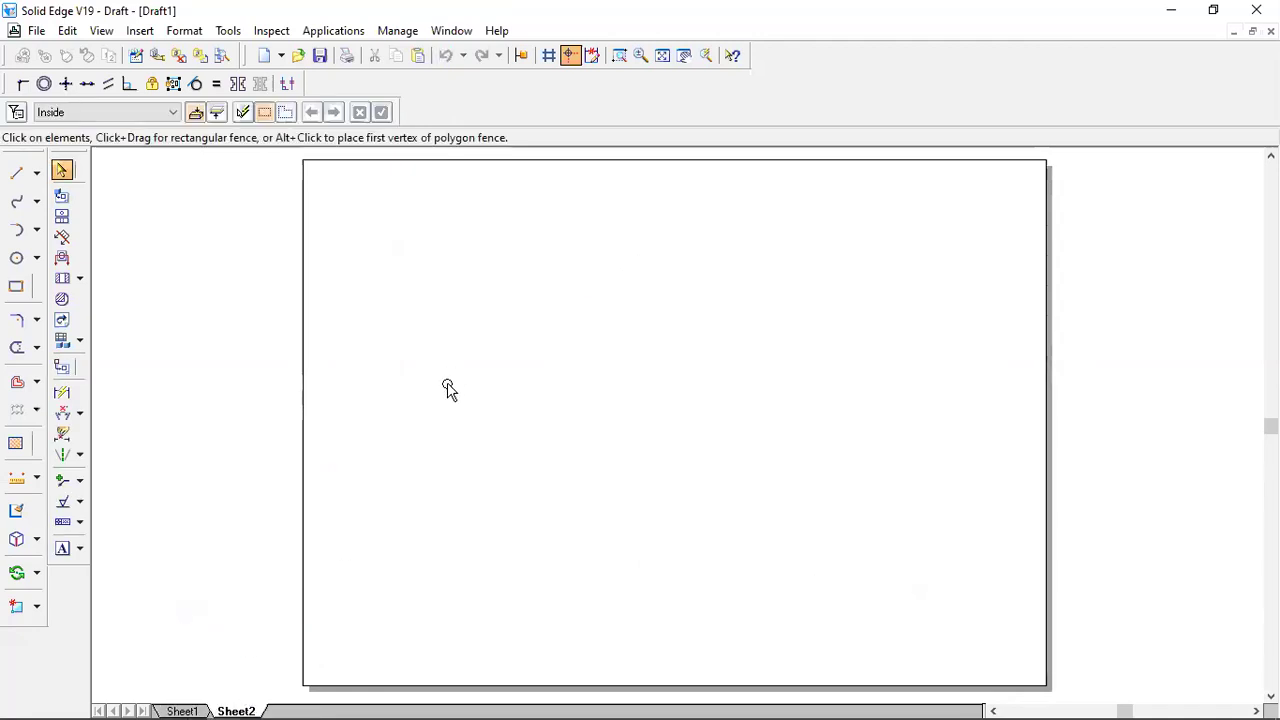
left_click(181, 708)
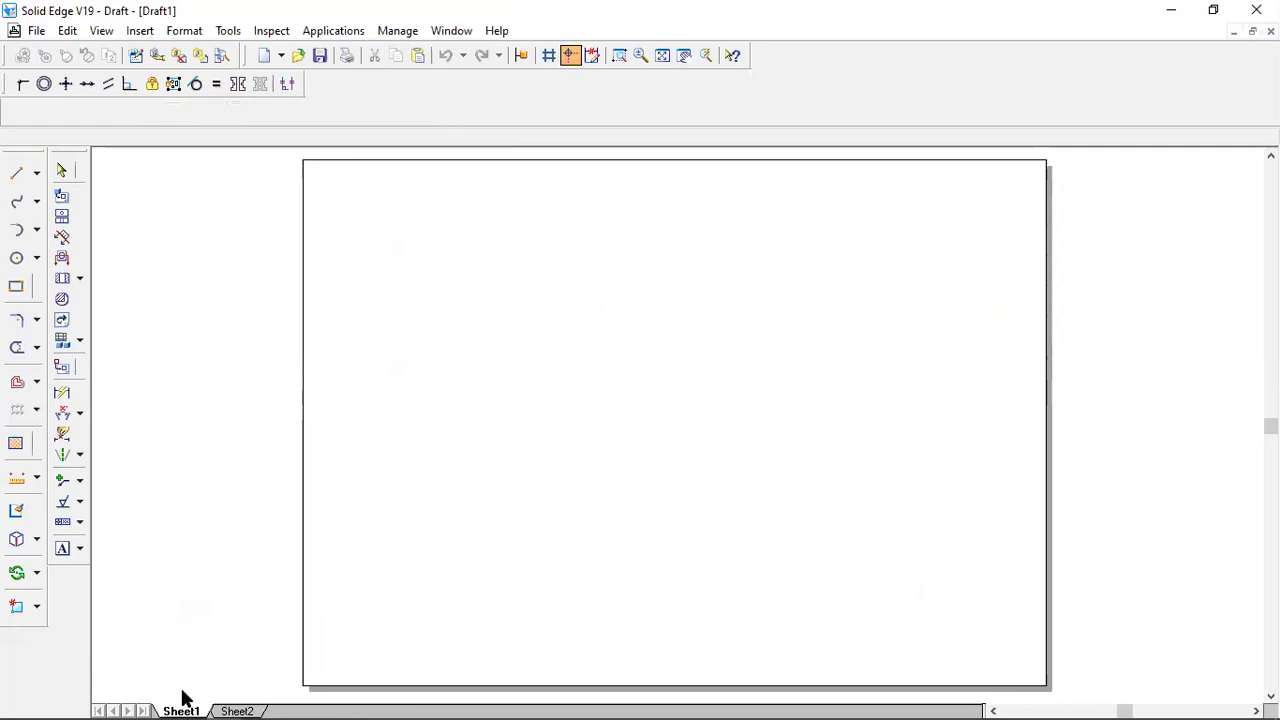
Dimension the lower side of the square in the first top view, placing the dimension below it.
left_click(62, 393)
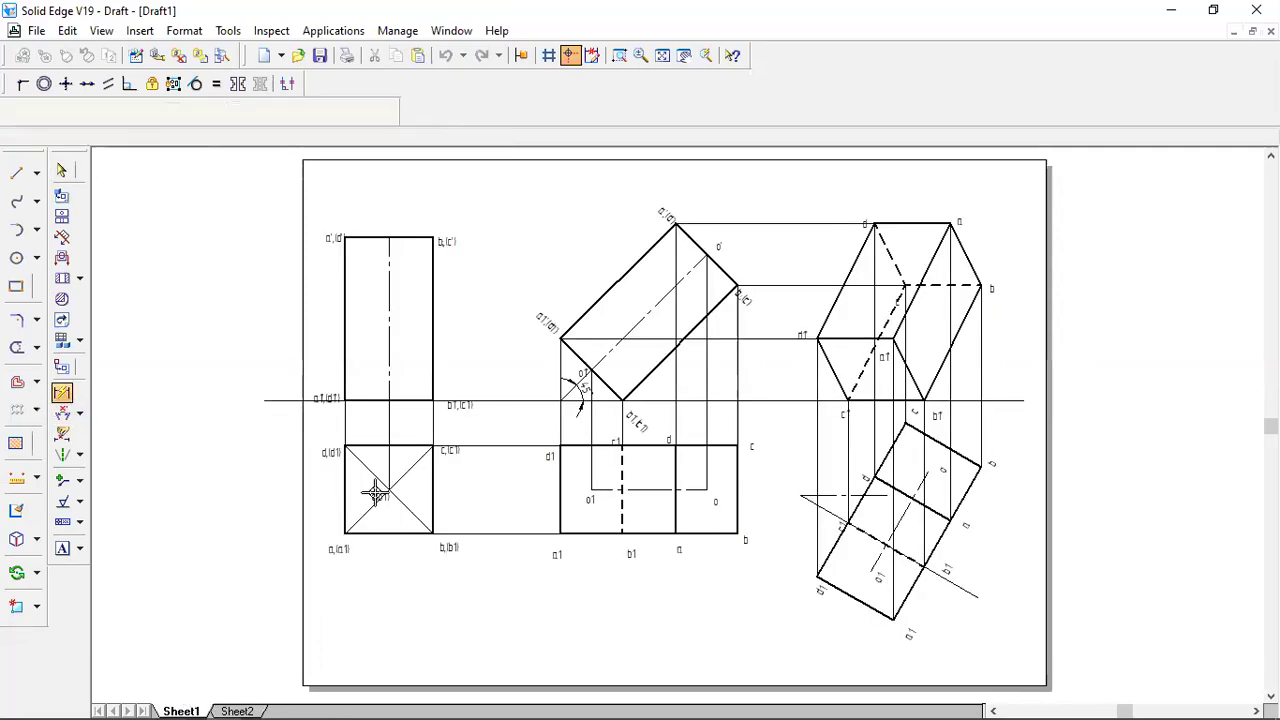
left_click(397, 533)
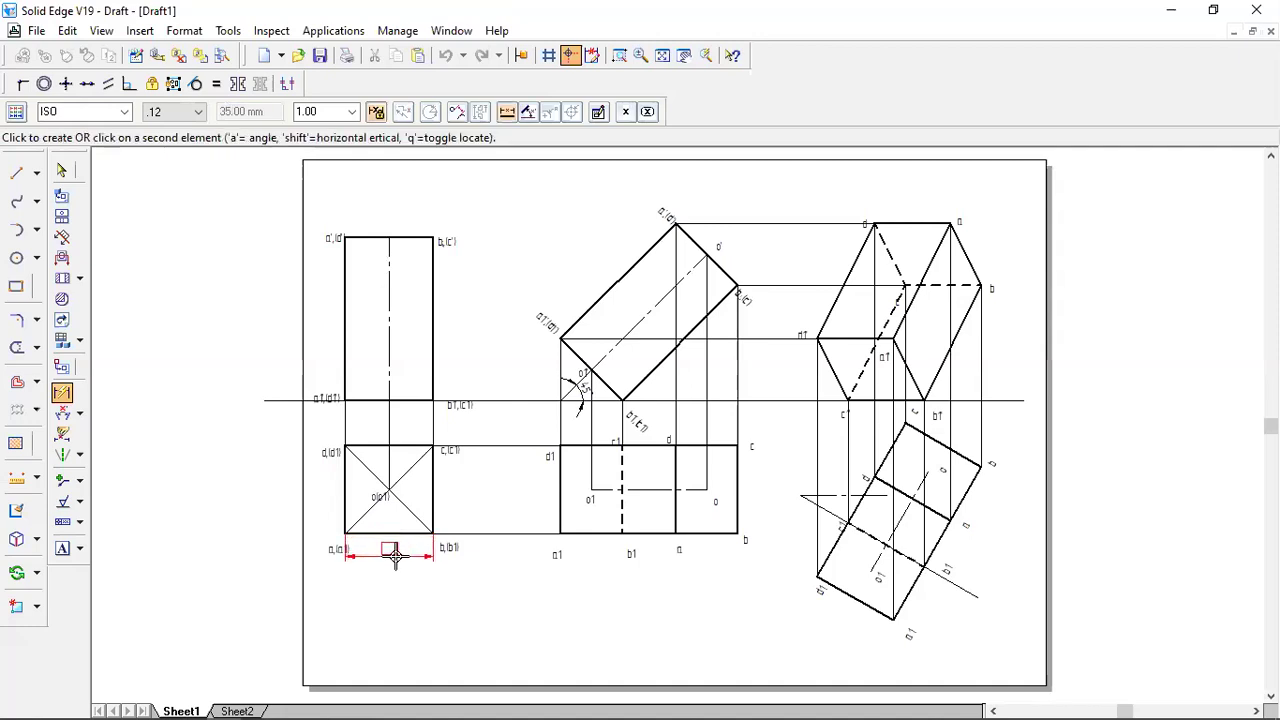
left_click(395, 555)
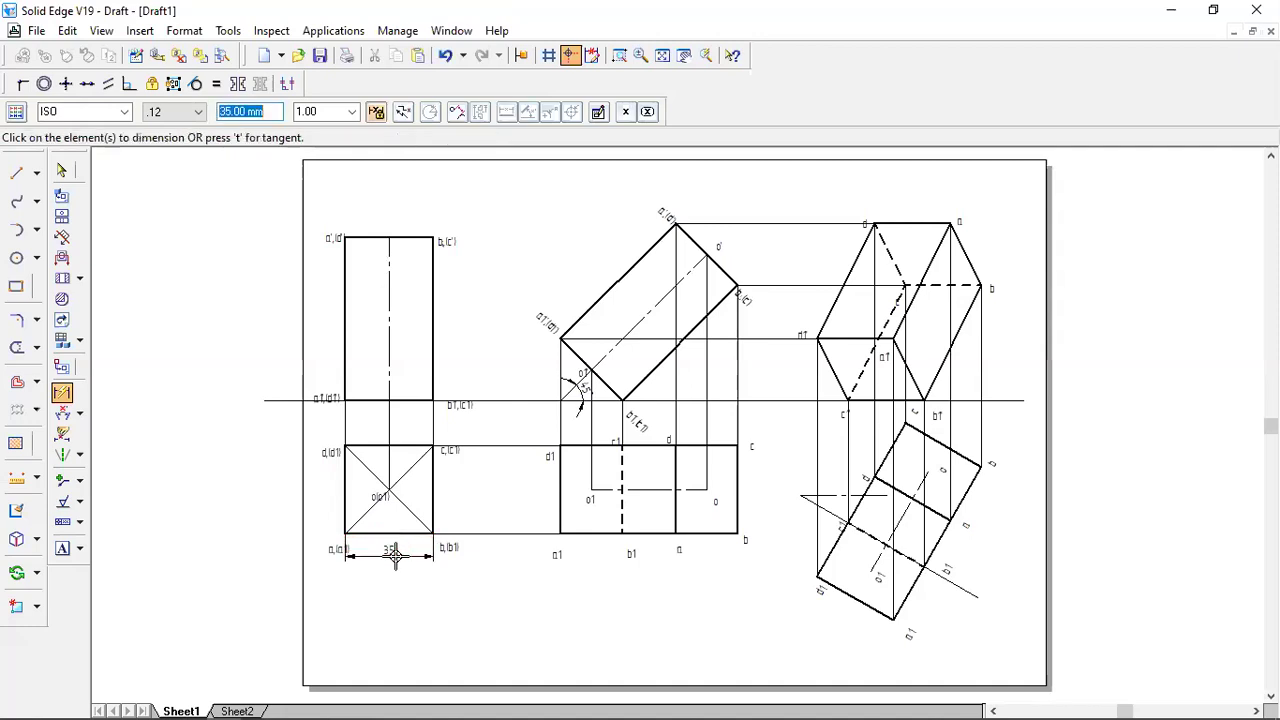
Dimension the prism's full height along the outer vertical edge of the first front view.
left_click(343, 343)
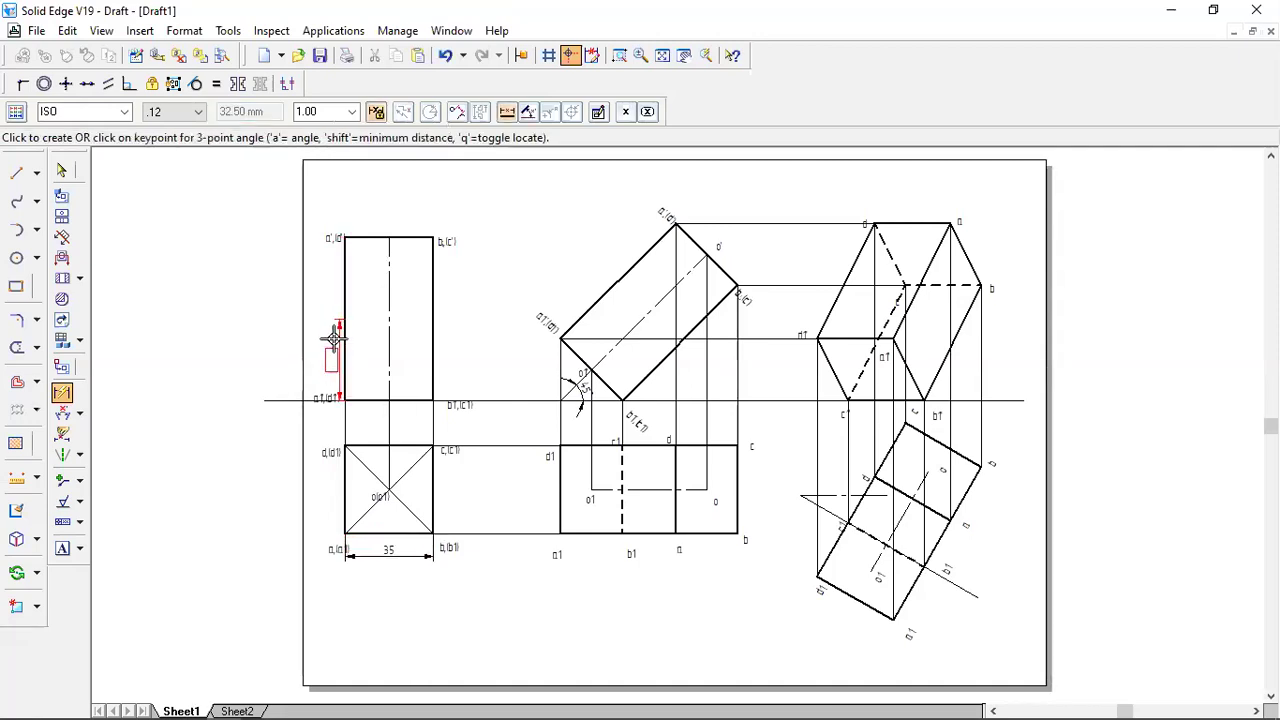
right_click(160, 354)
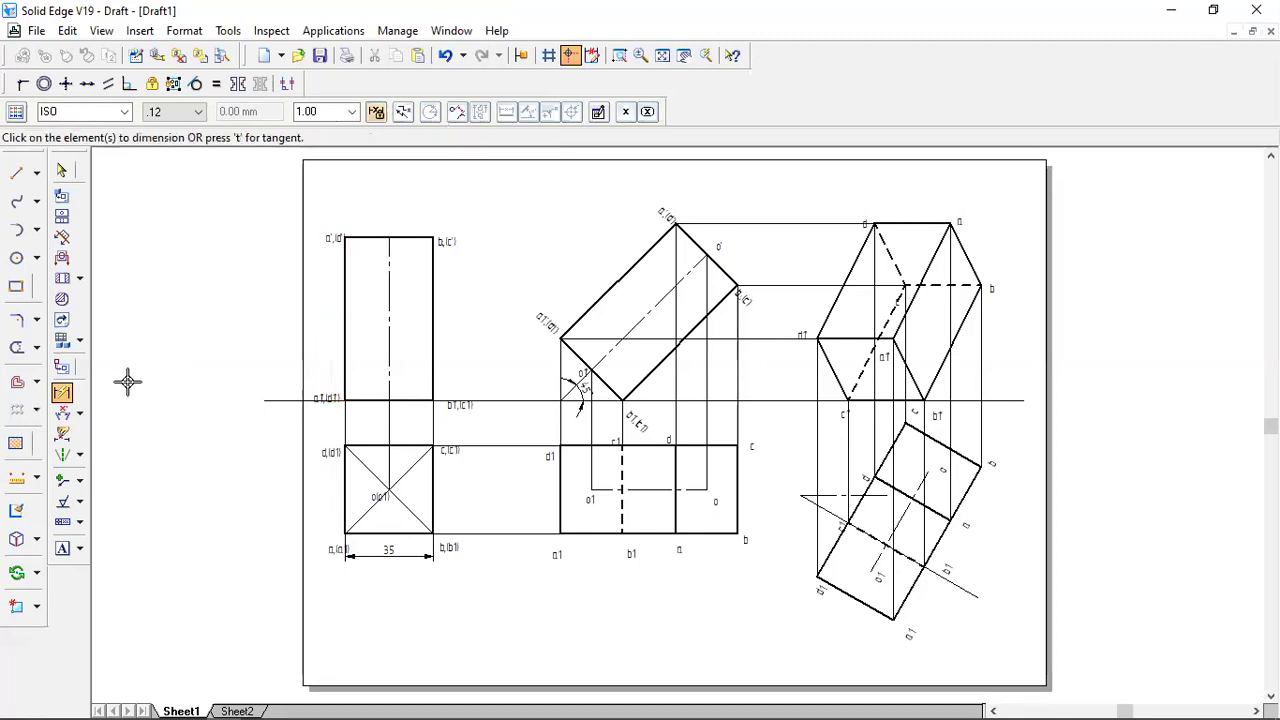
left_click(62, 392)
left_click(343, 321)
left_click(330, 322)
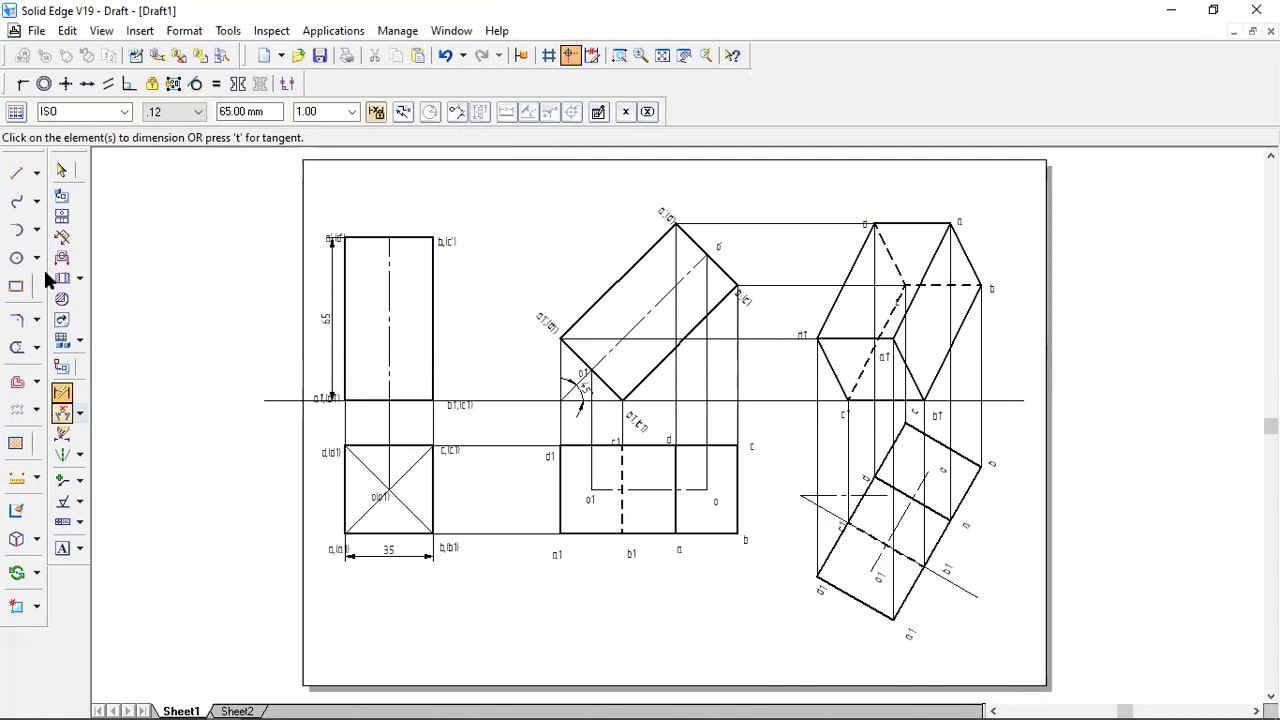
Add an angle dimension between the horizontal reference line and the inclined line at the final top view.
left_click(79, 414)
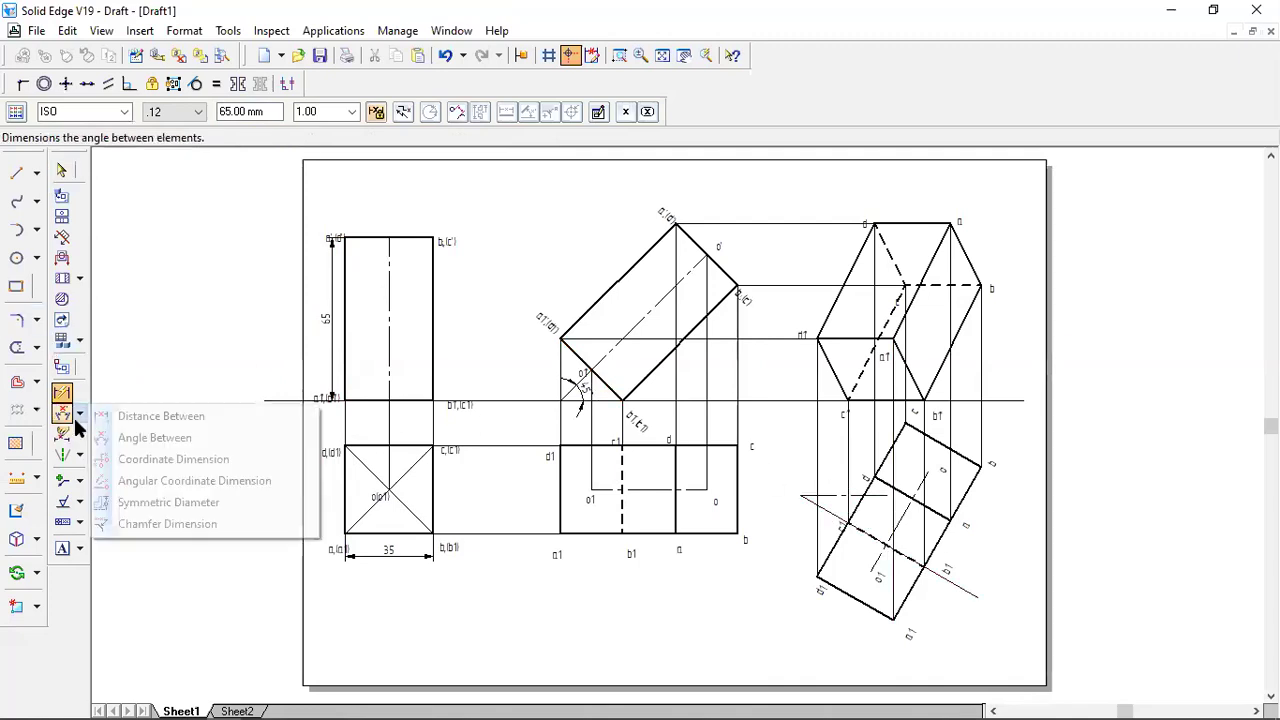
left_click(143, 441)
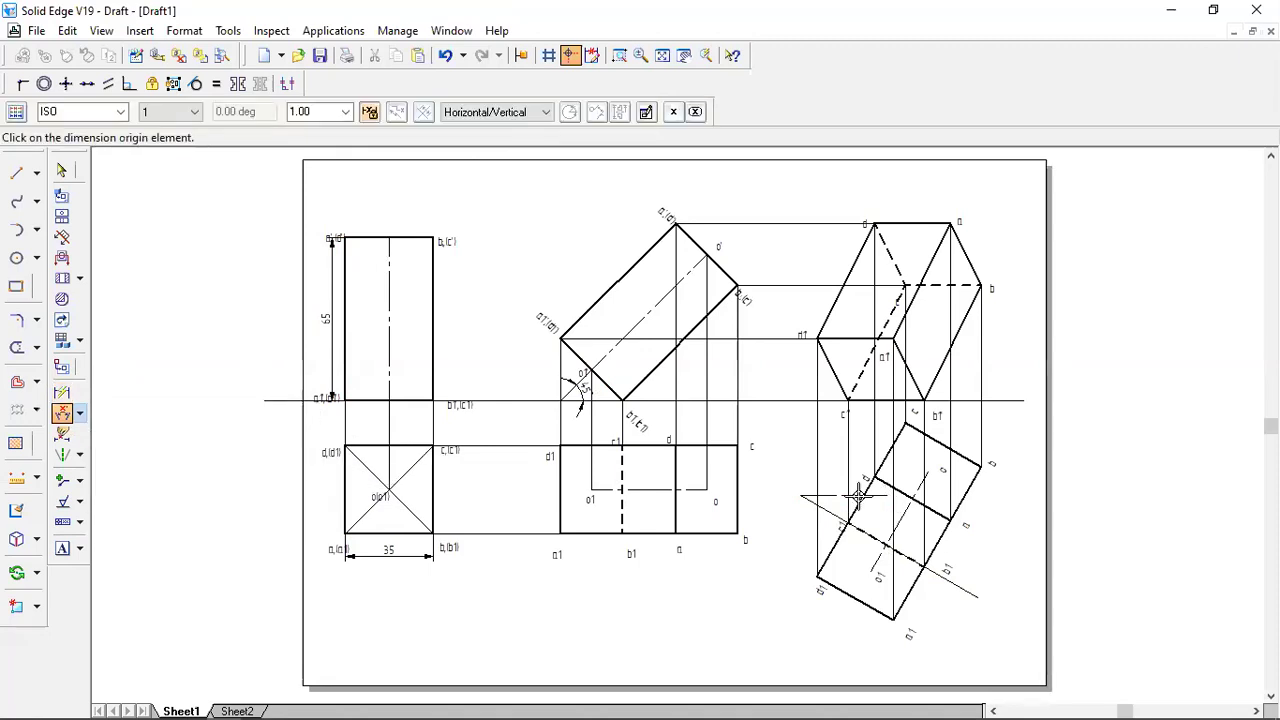
left_click(827, 495)
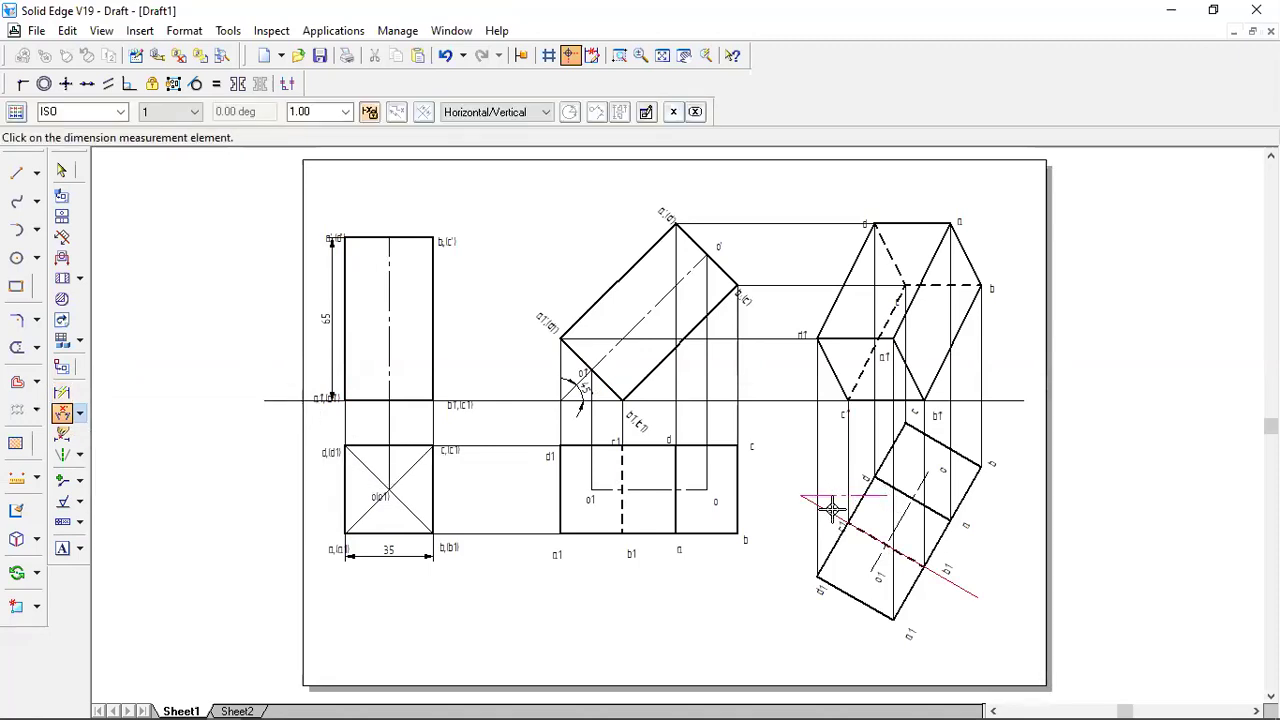
left_click(833, 508)
left_click(833, 508)
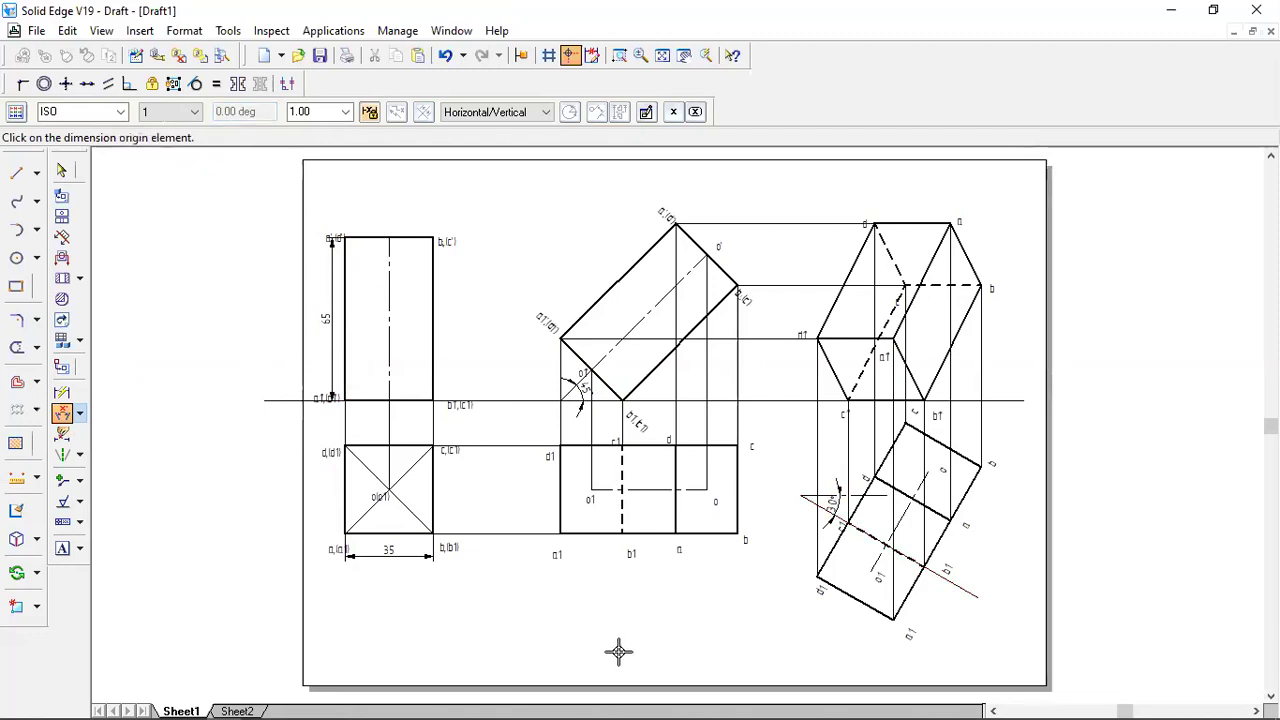
Place leader arrows on the two horizontal projectors running from the first top view to the second top view.
left_click(82, 479)
left_click(133, 483)
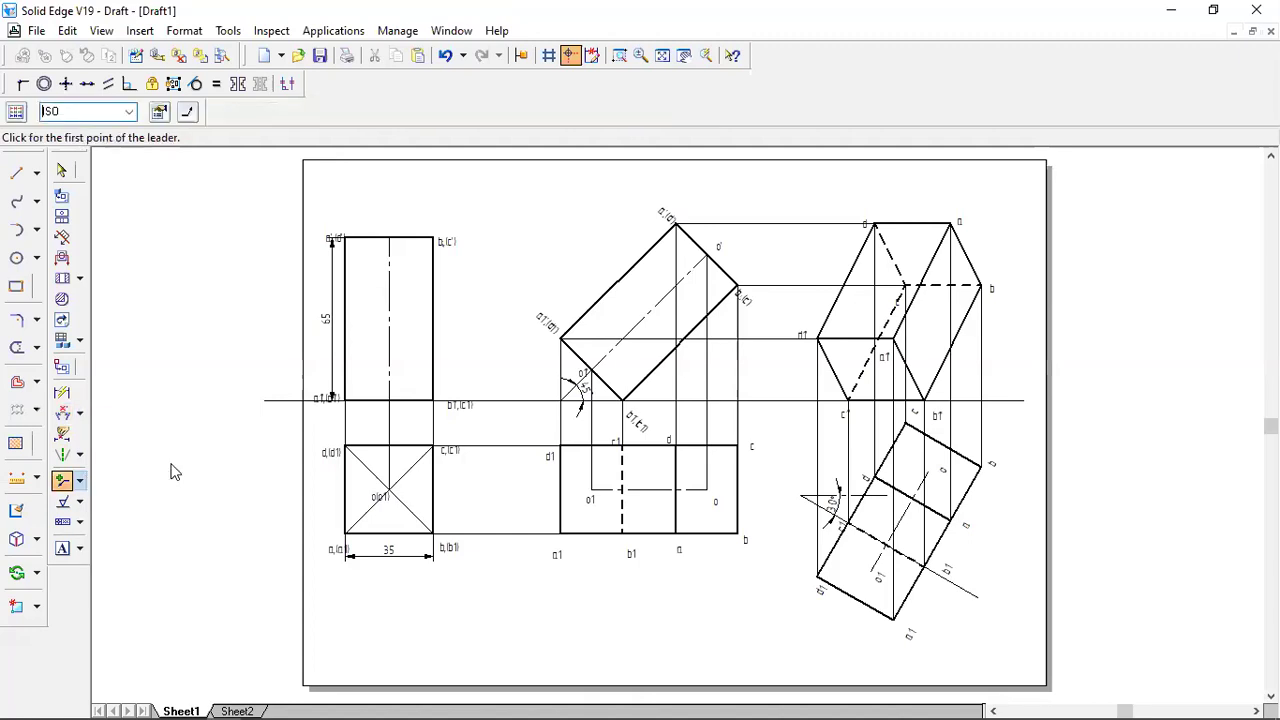
left_click(517, 531)
left_click(478, 533)
left_click(517, 445)
left_click(493, 445)
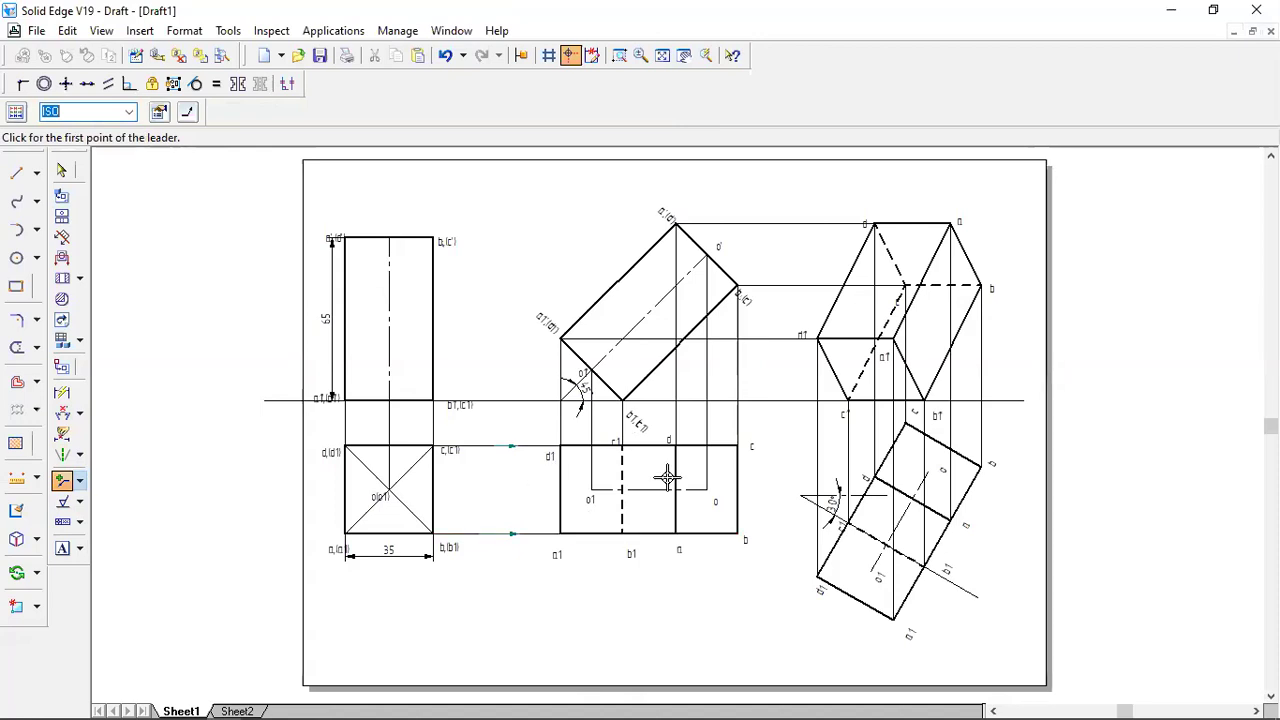
Place downward leader arrows on the vertical projectors of b, o and a between the second front and top views.
left_click(738, 386)
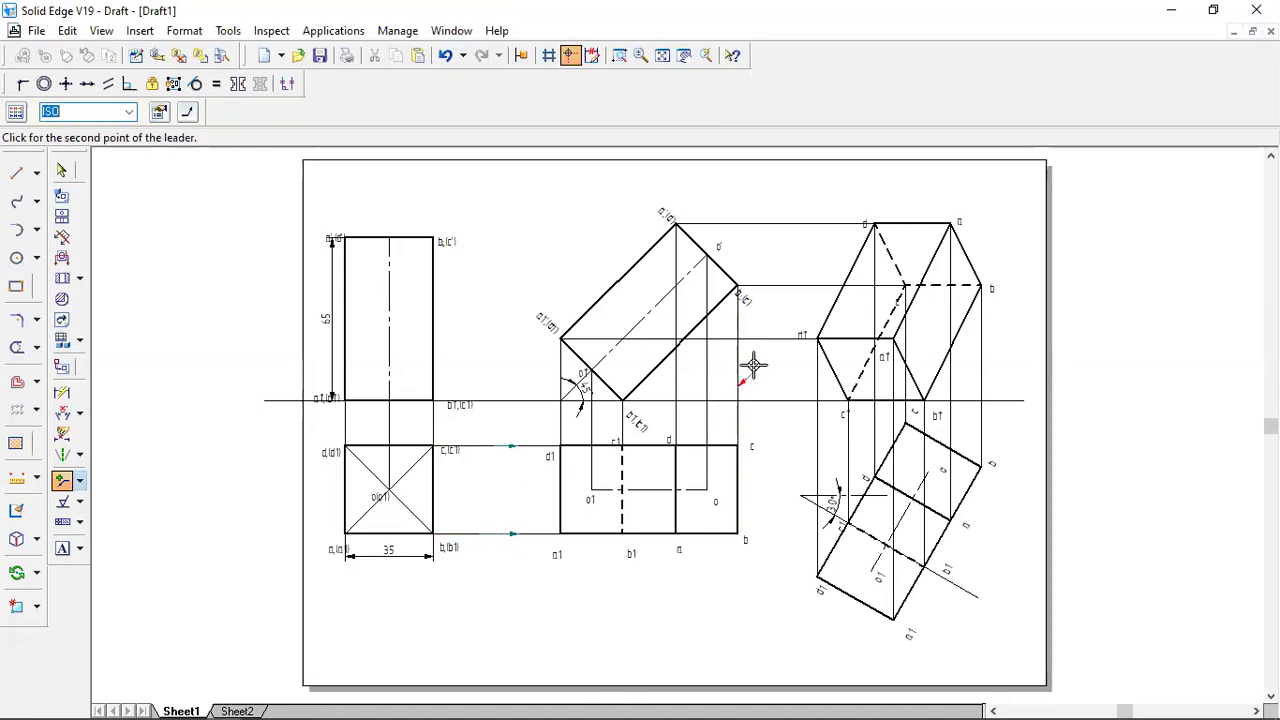
left_click(738, 357)
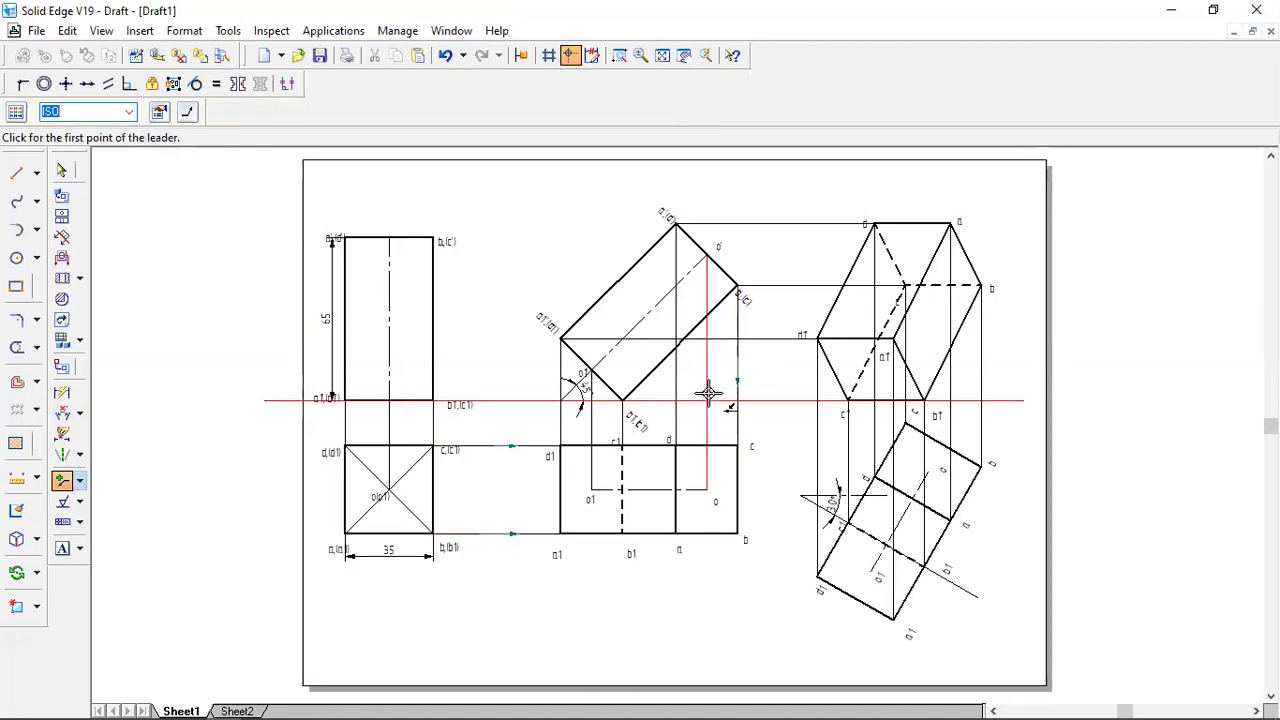
left_click(724, 390)
left_click(708, 364)
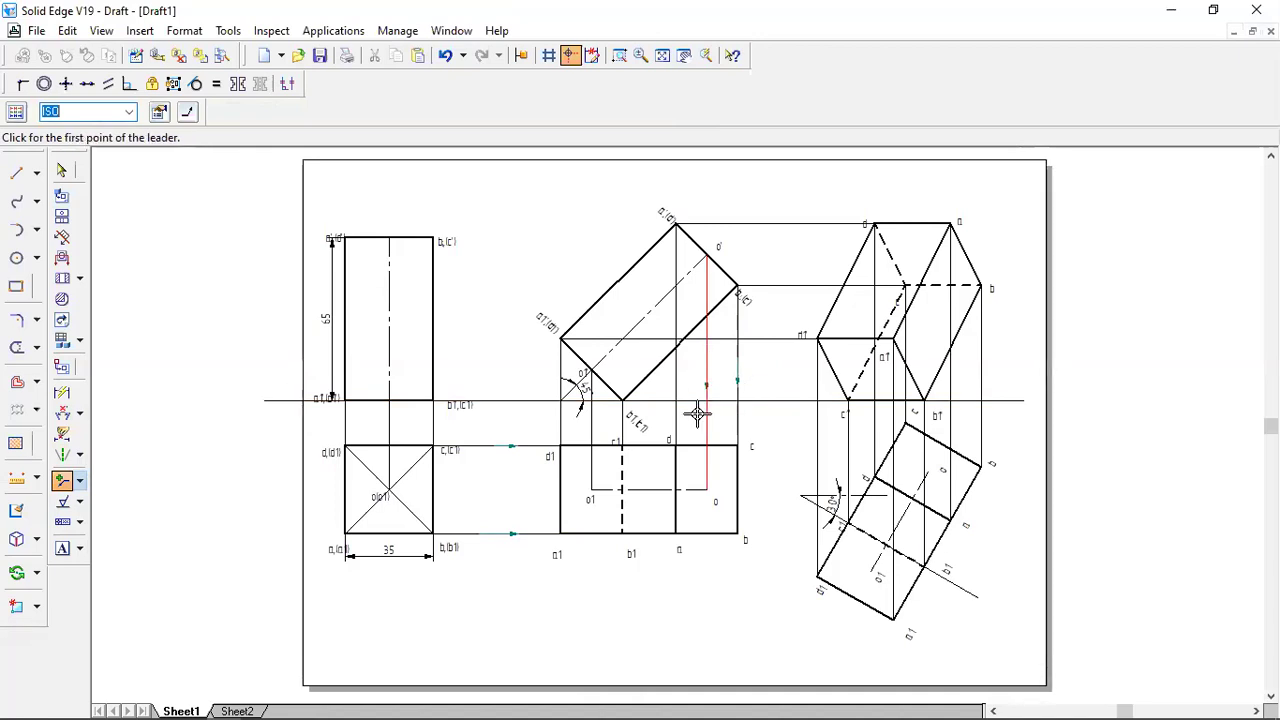
left_click(703, 381)
left_click(677, 370)
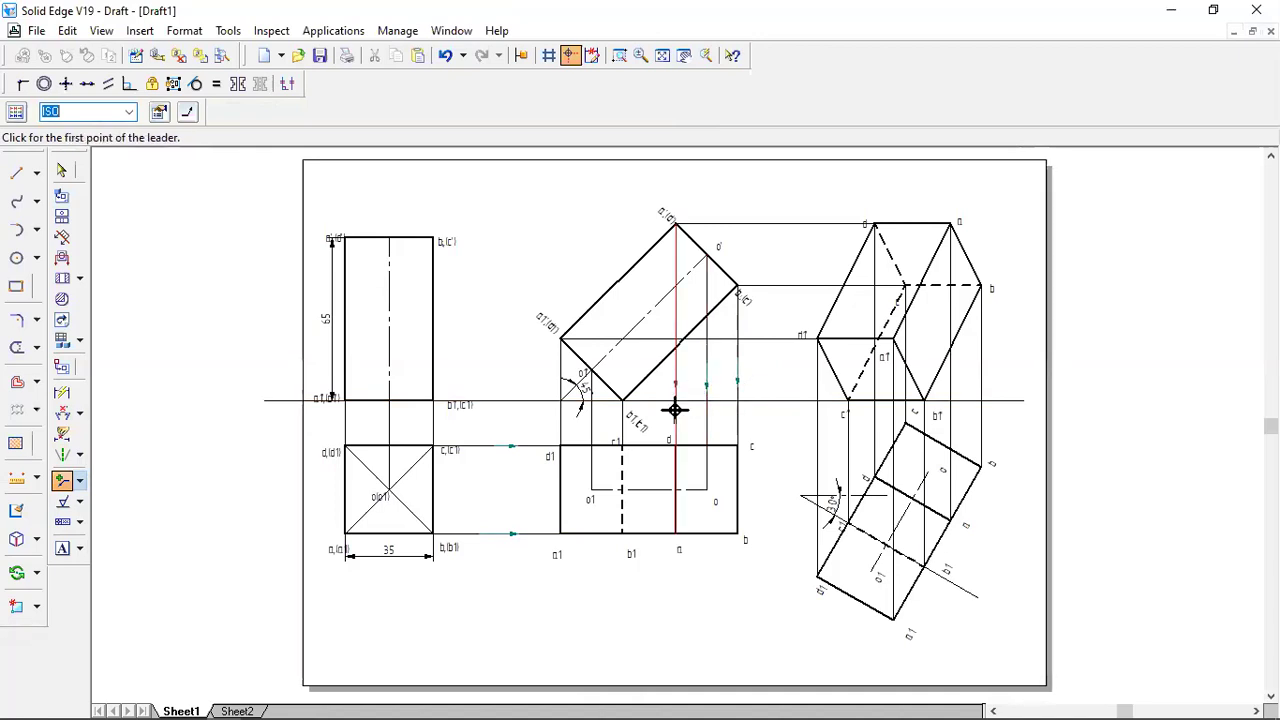
Place downward leader arrows on the vertical projectors of b1, o1 and a1 between the second front and top views.
left_click(622, 426)
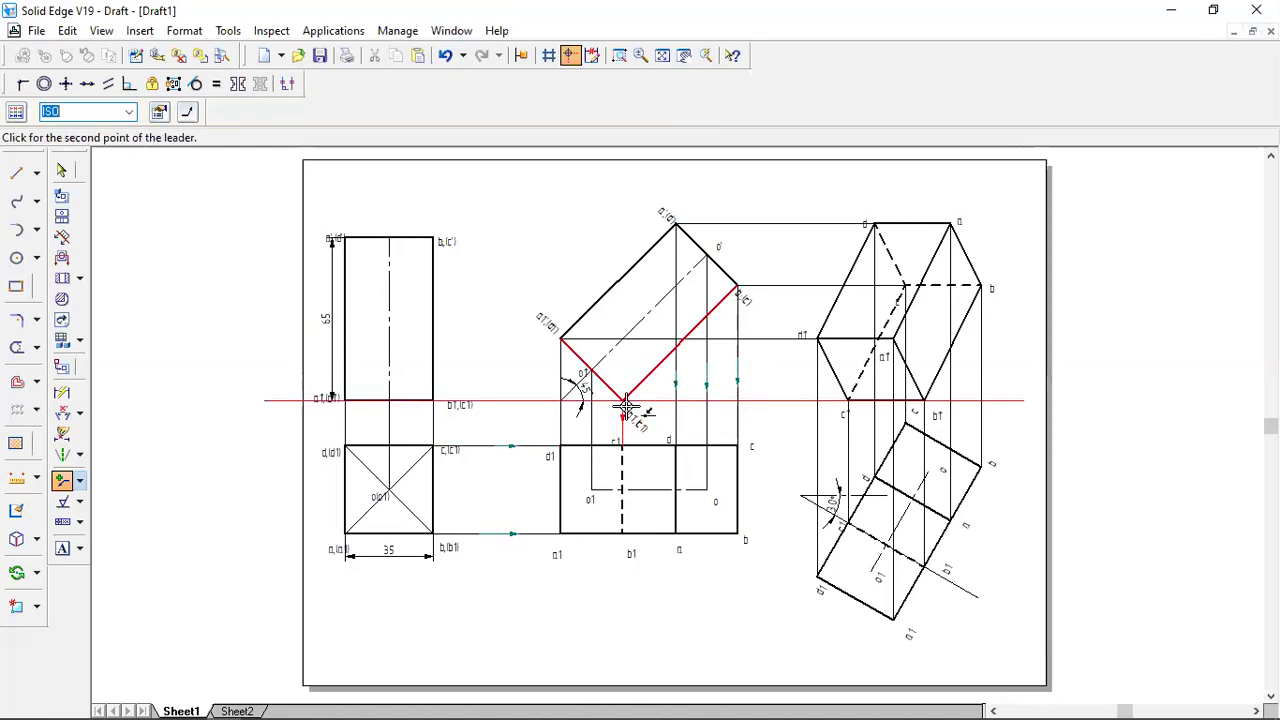
left_click(626, 406)
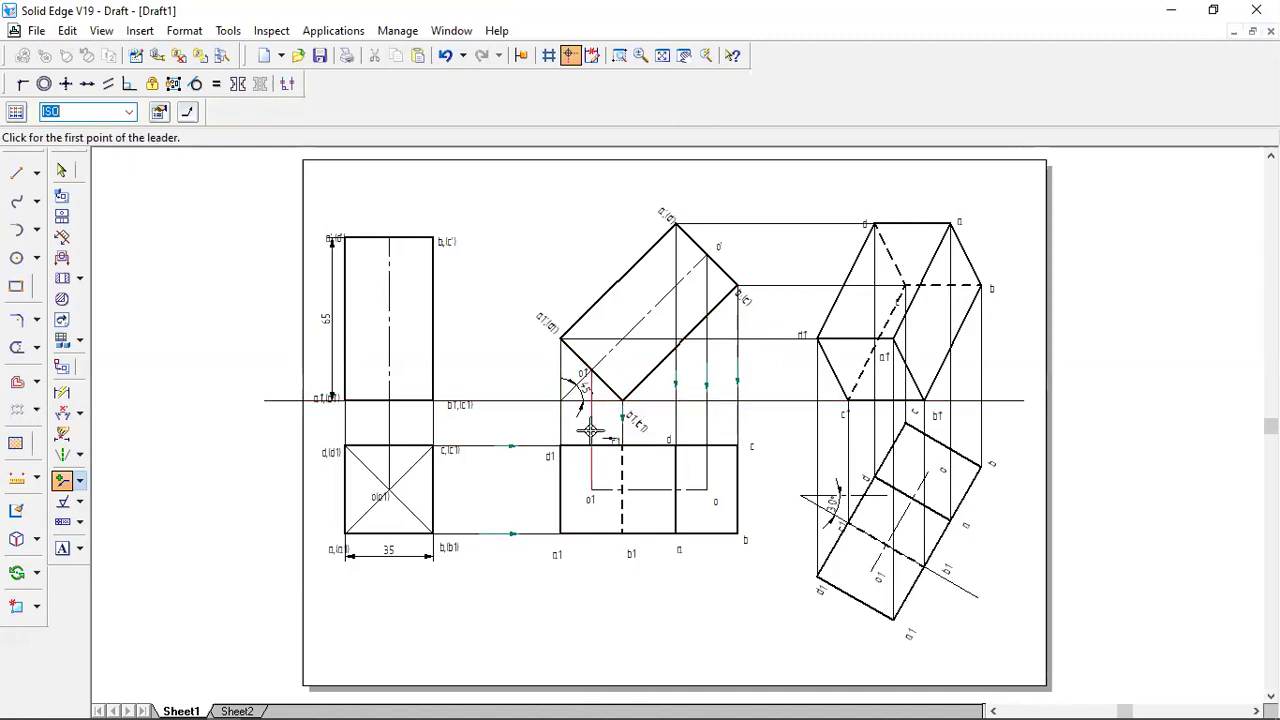
left_click(590, 430)
left_click(591, 400)
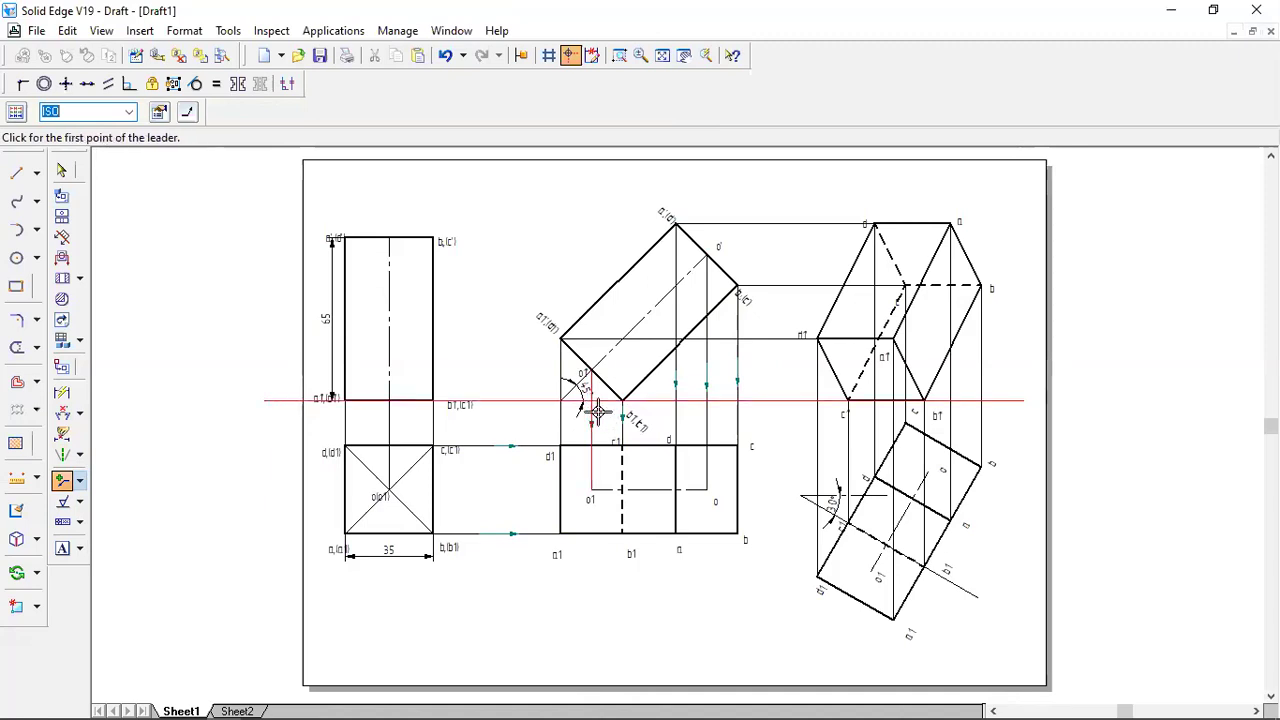
left_click(561, 428)
left_click(562, 400)
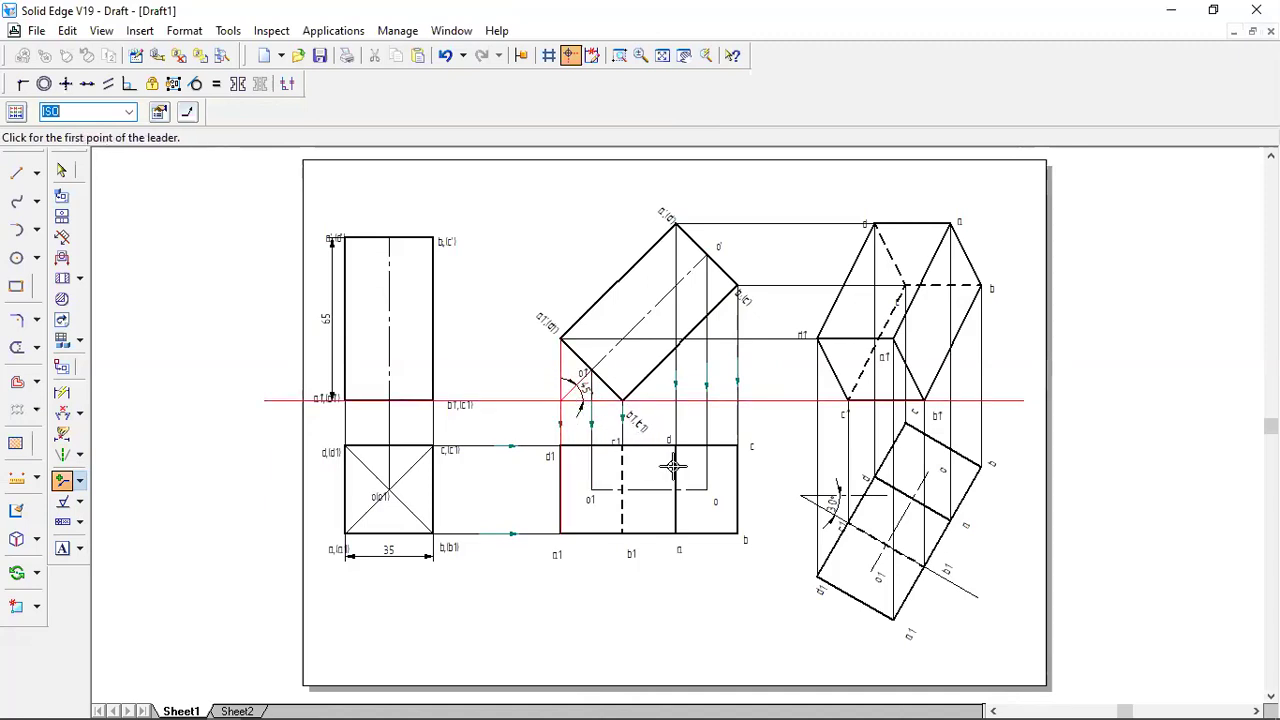
Place leader arrows on the three horizontal projectors running from the second front view to the final front view.
left_click(780, 338)
left_click(798, 345)
left_click(800, 284)
left_click(778, 284)
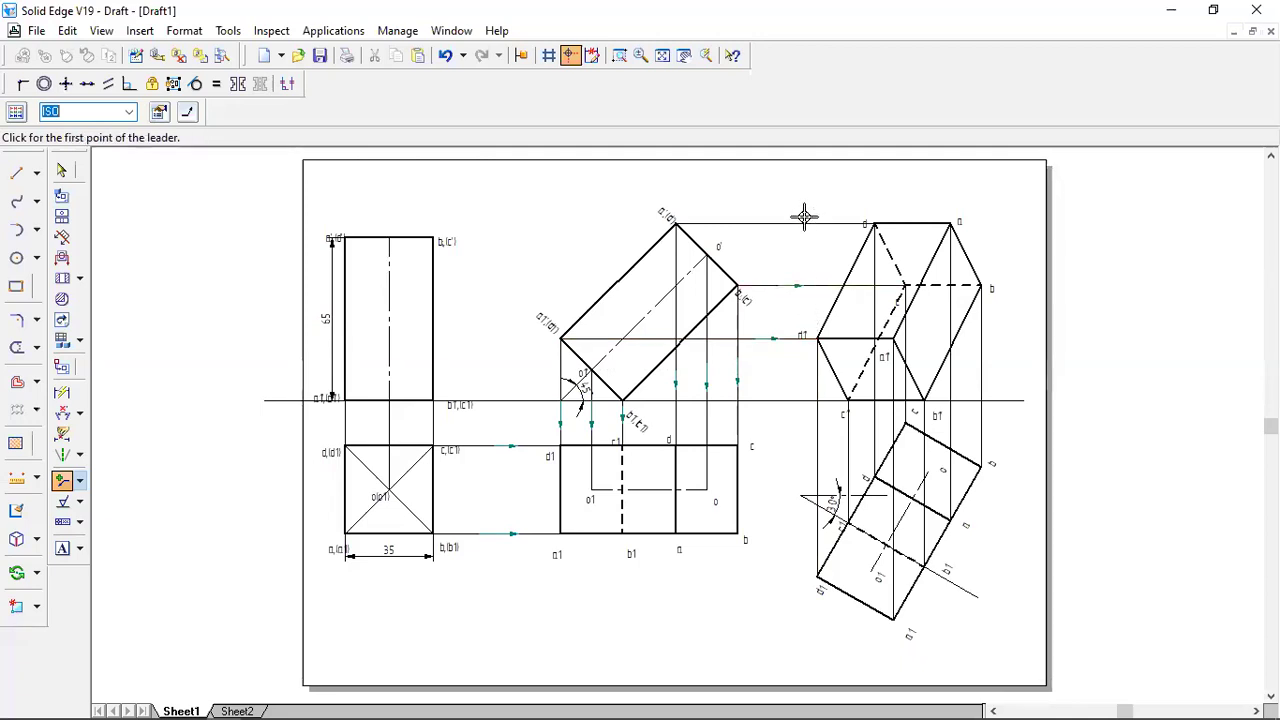
left_click(780, 220)
left_click(778, 222)
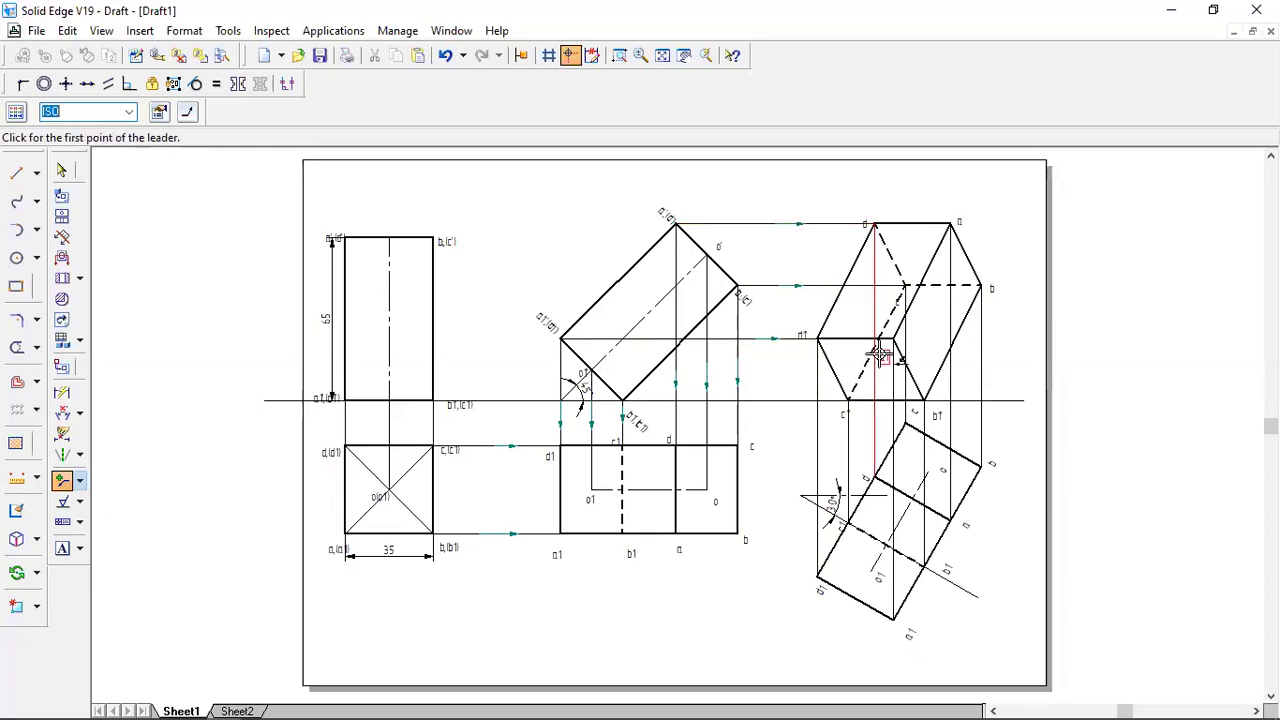
Place upward leader arrows on the vertical projectors of b and a between the final top and front views.
left_click(980, 366)
left_click(978, 397)
left_click(942, 383)
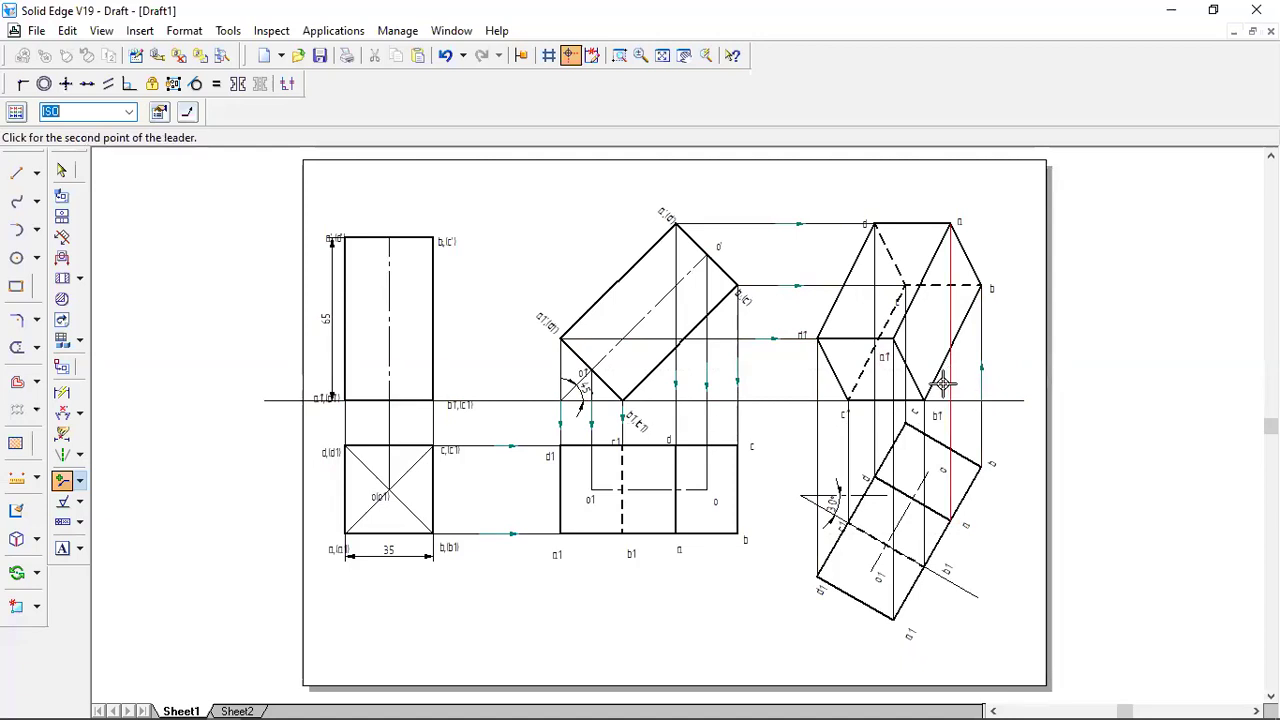
left_click(946, 411)
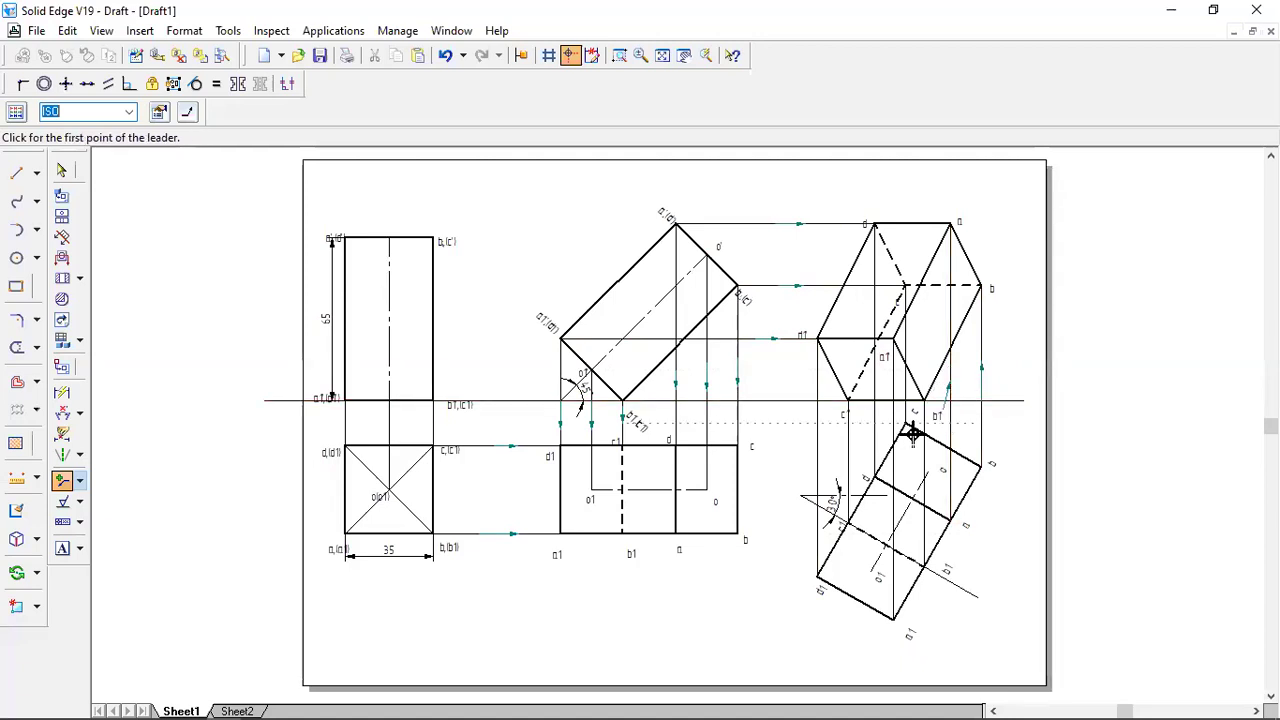
Place upward leader arrows on the vertical projectors of d1 and c1 between the final top and front views.
left_click(817, 438)
left_click(836, 436)
left_click(843, 440)
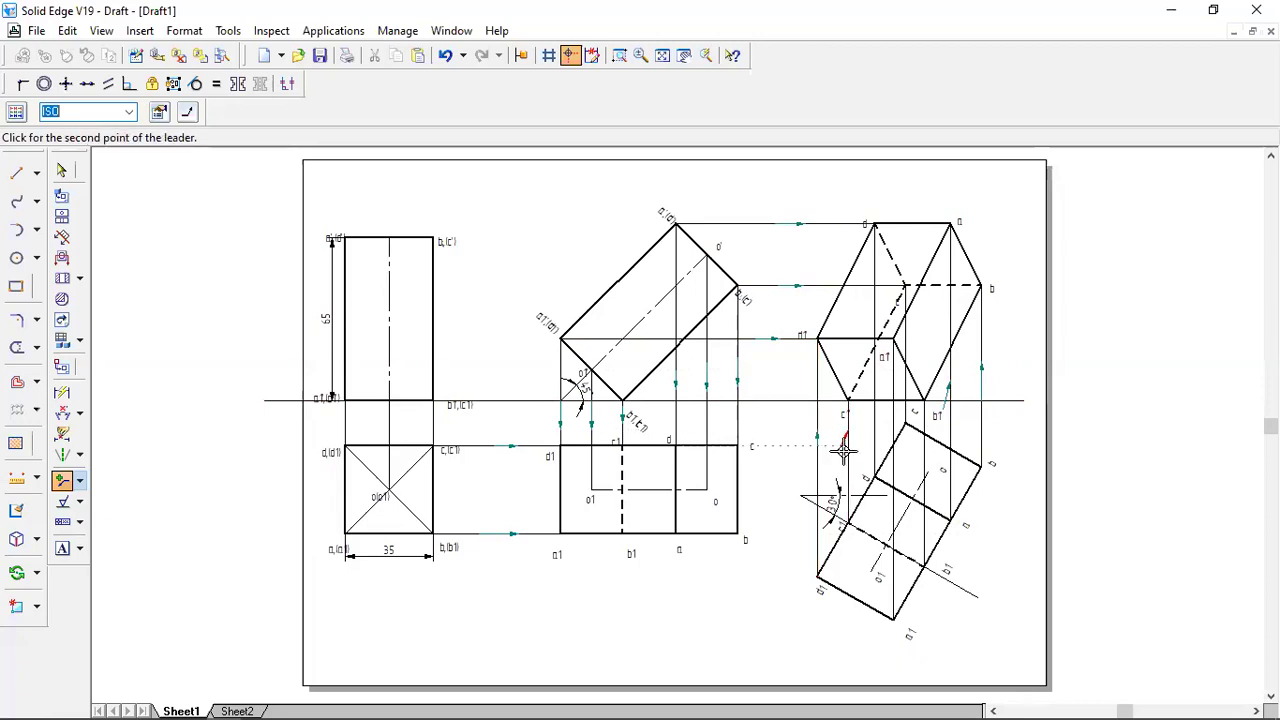
left_click(845, 446)
Place upward leader arrows on the vertical projectors of d, a1 and b1 between the final top and front views.
left_click(869, 437)
left_click(885, 450)
left_click(891, 462)
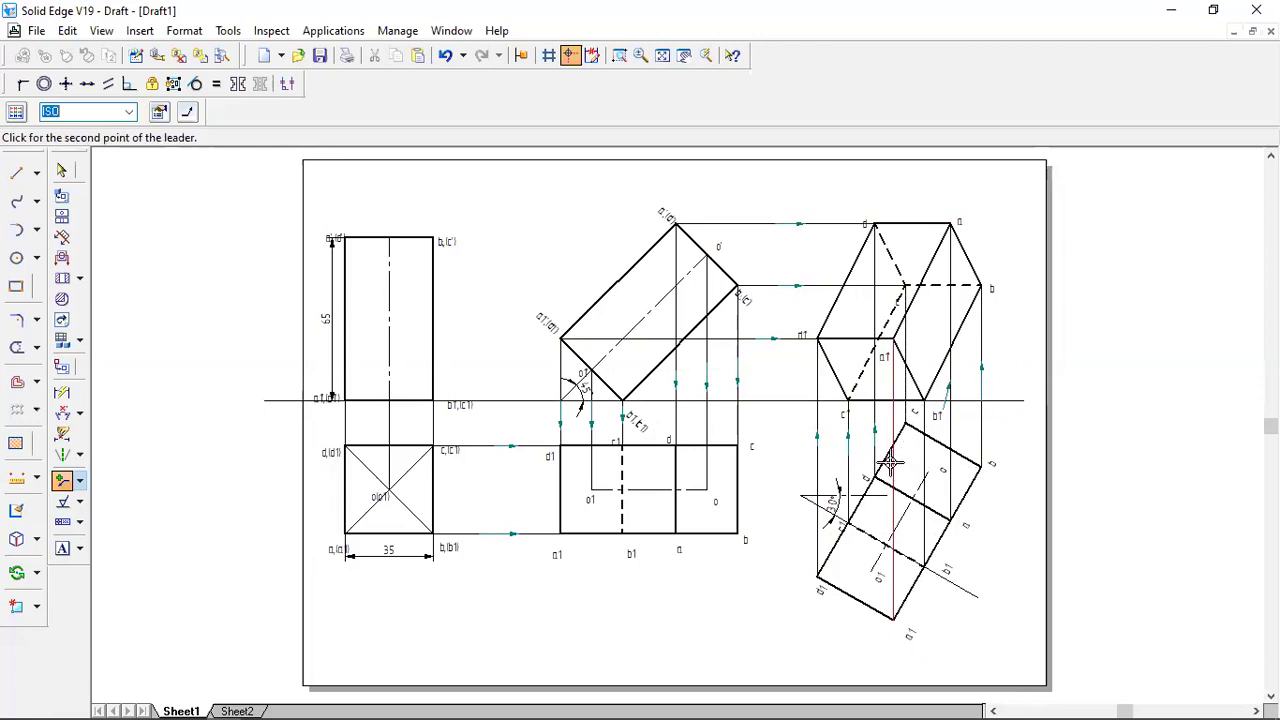
left_click(895, 476)
left_click(923, 461)
left_click(928, 458)
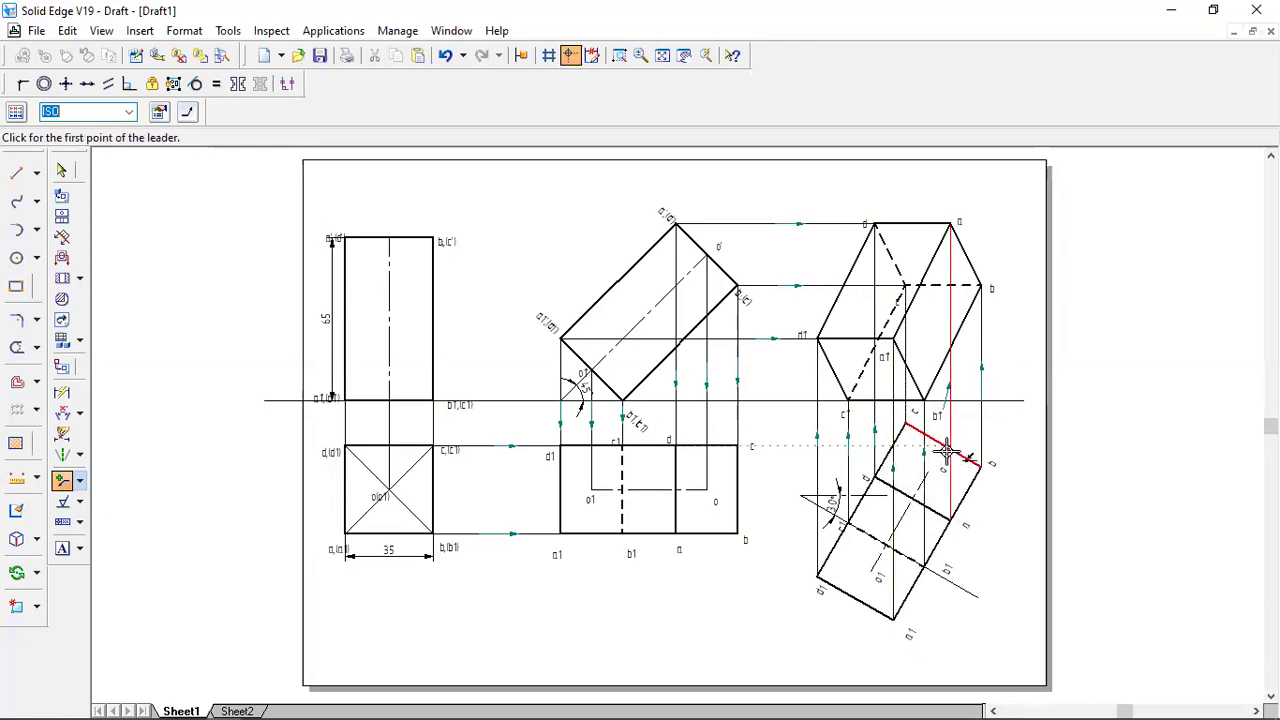
left_click(903, 409)
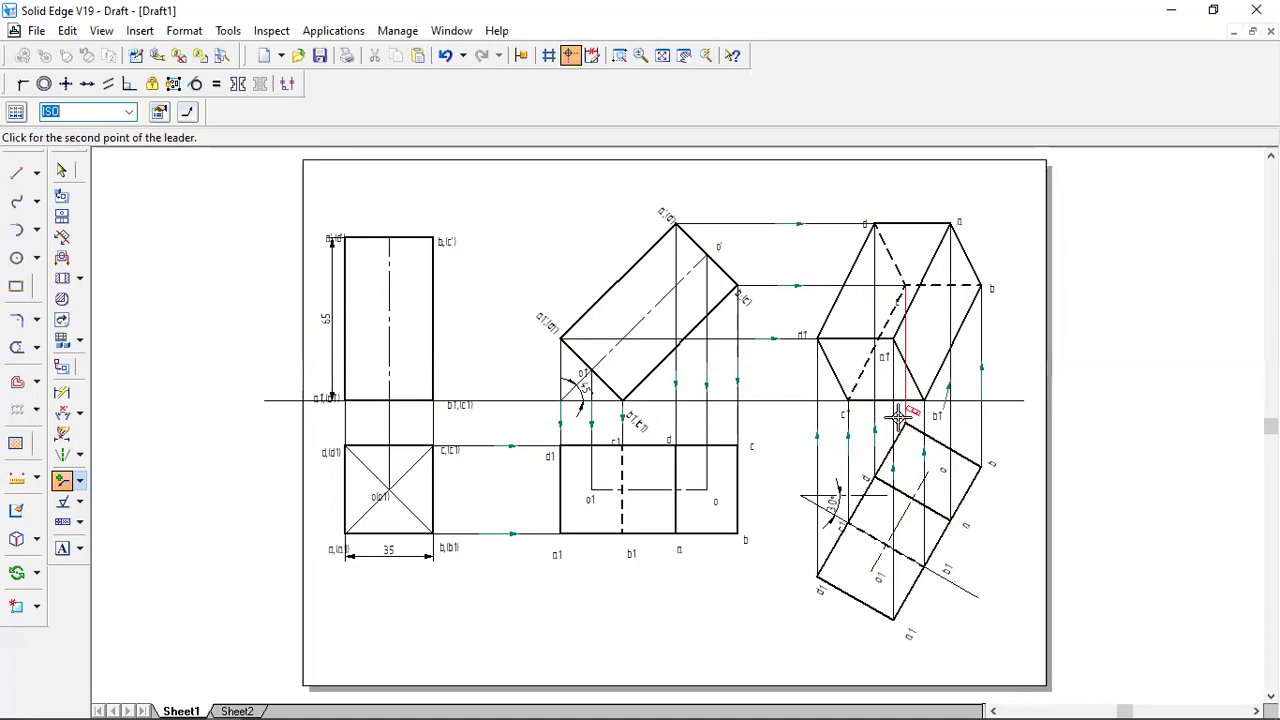
left_click(908, 440)
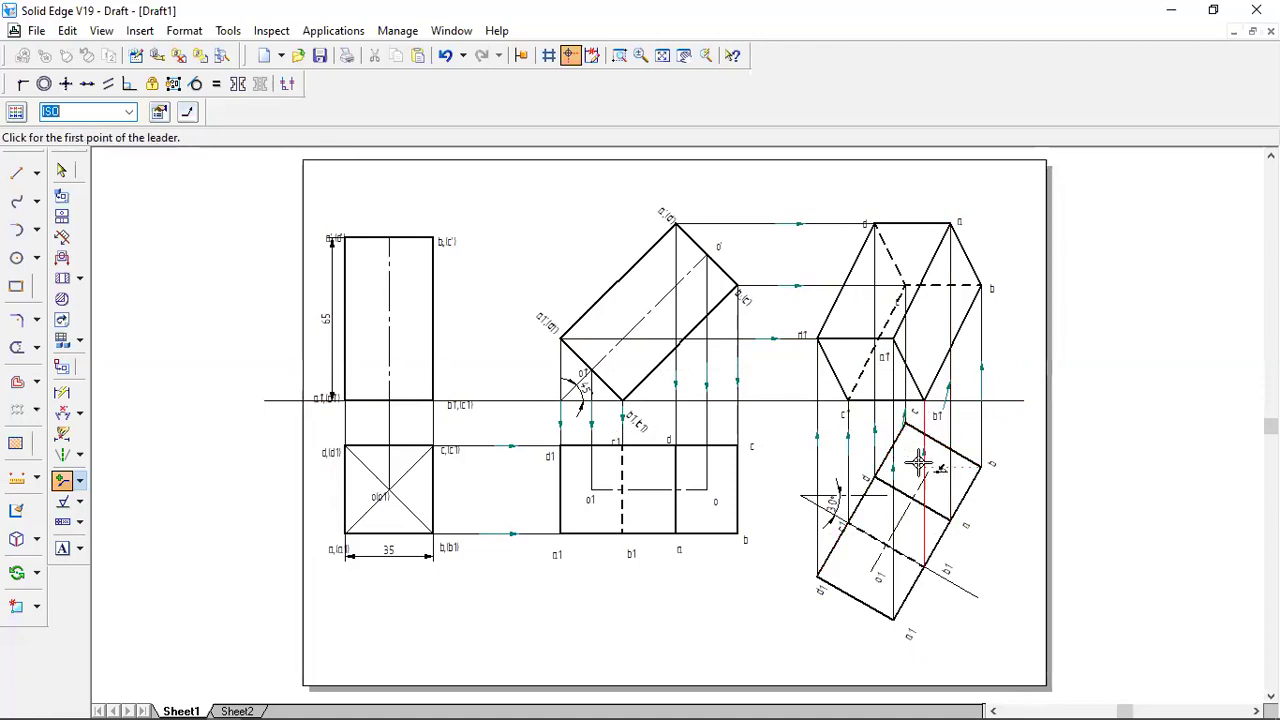
key("ctrl+z")
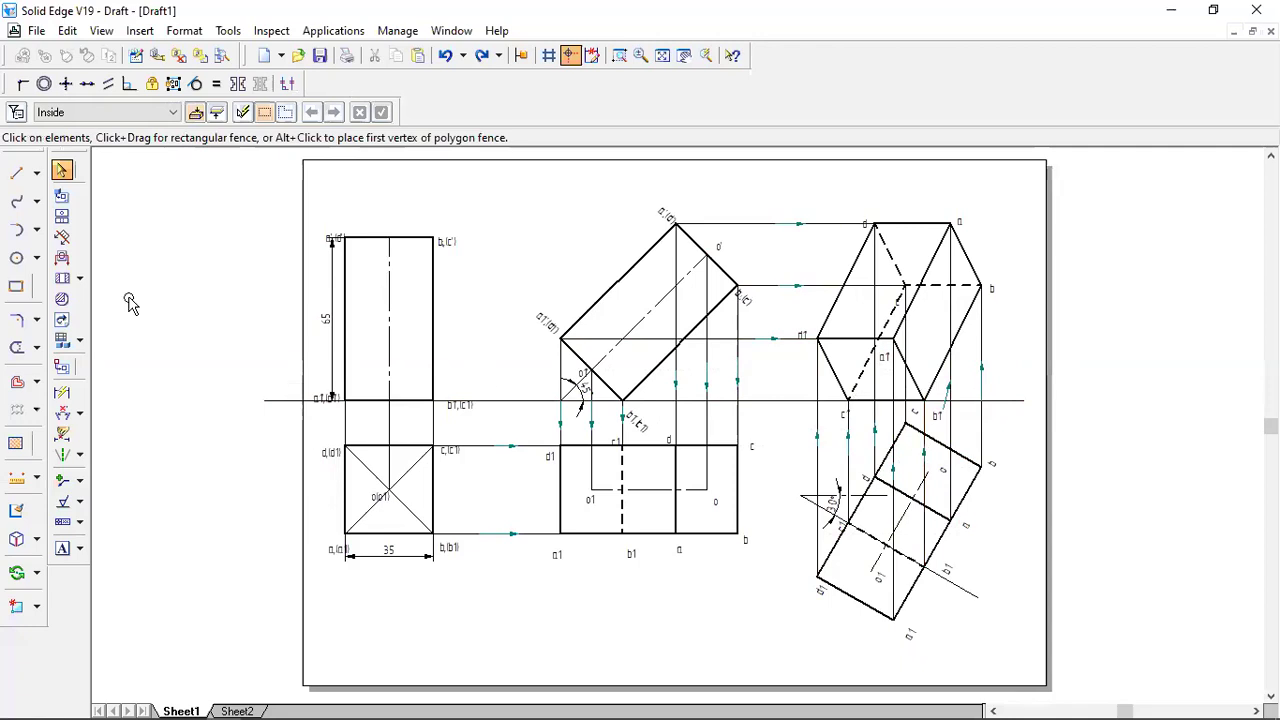
Place an upward leader arrow on the vertical projector of c between the final top and front views.
left_click(62, 480)
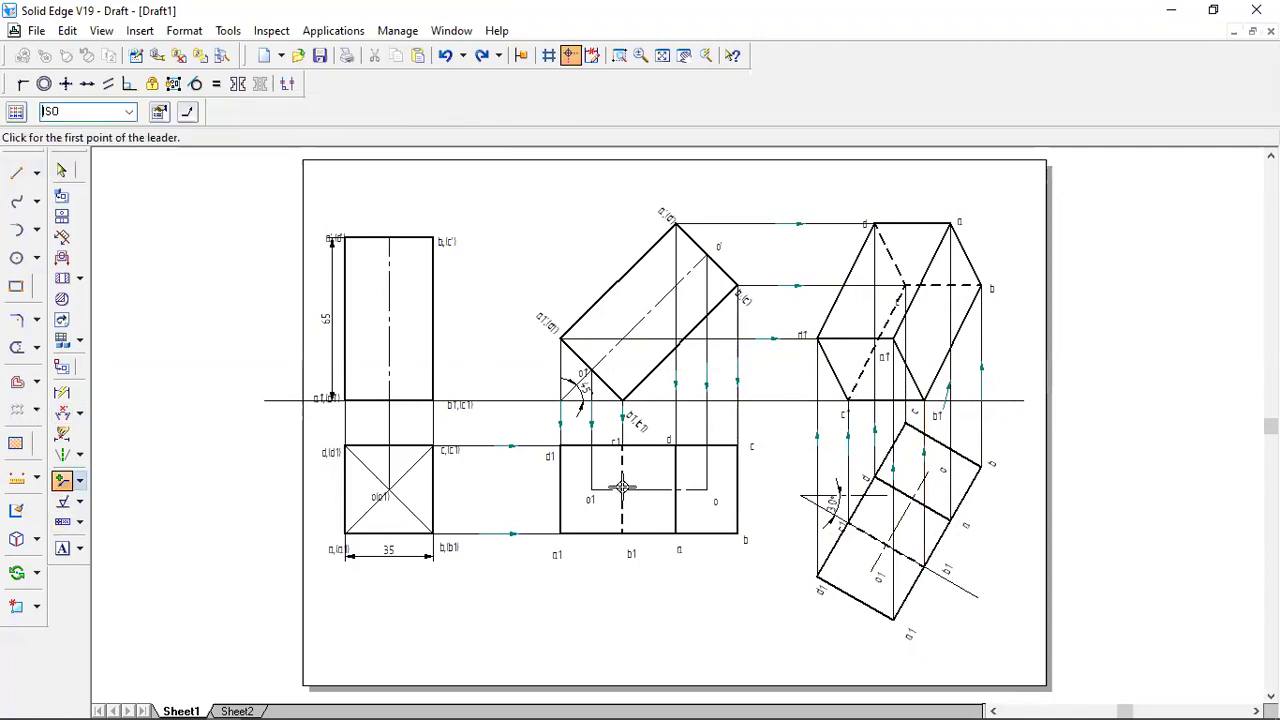
left_click(905, 390)
right_click(910, 412)
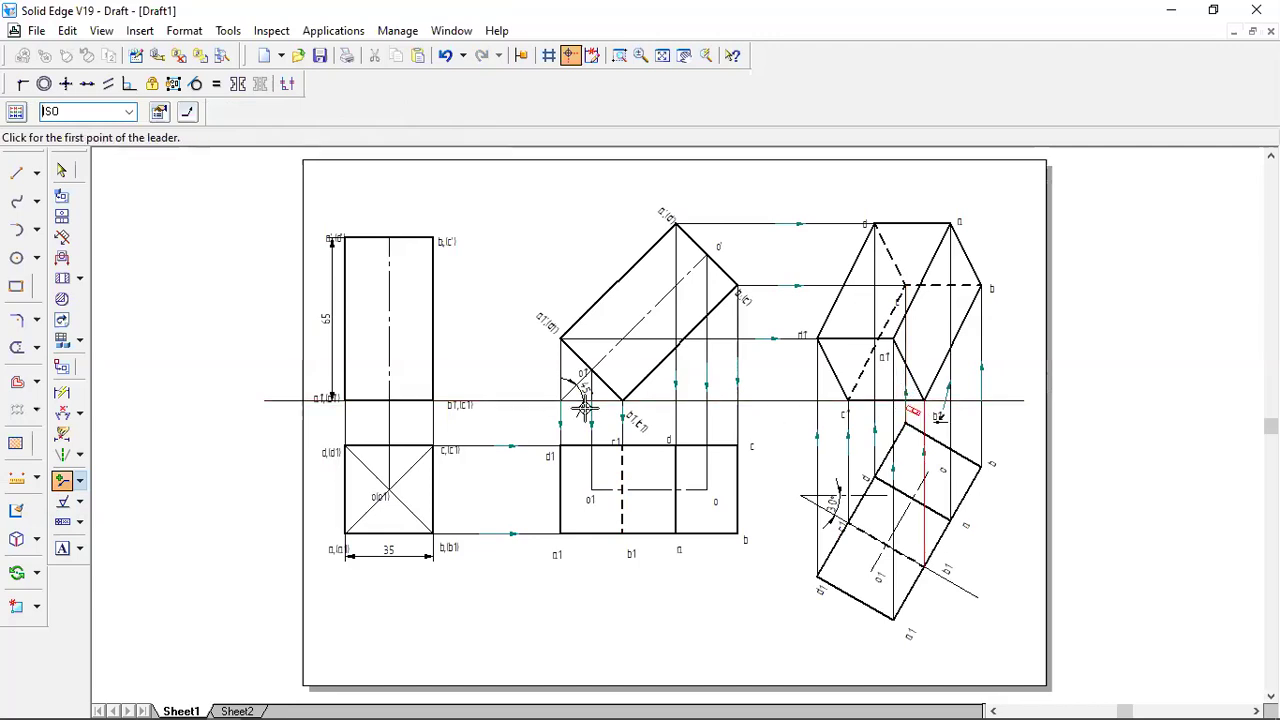
Draw a continuous 0.13 mm wide projector at 90° from axis end o in the final top view up to the level of o'.
left_click(16, 172)
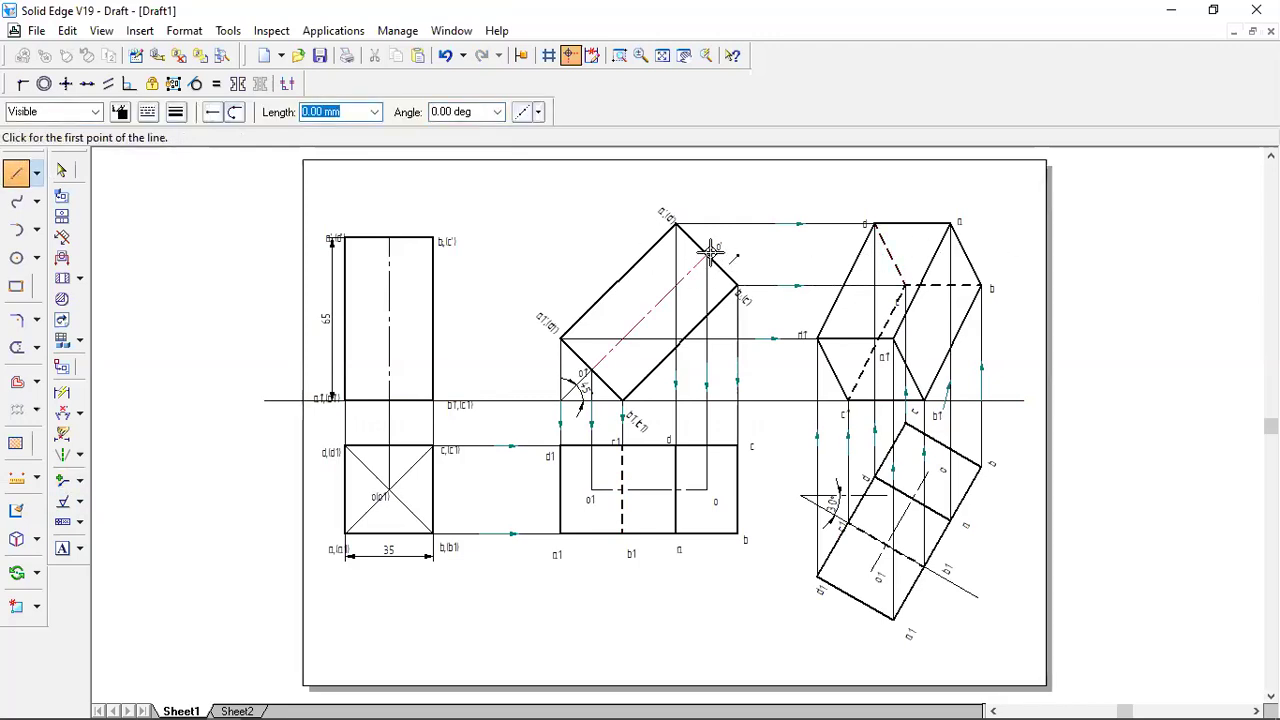
left_click(175, 112)
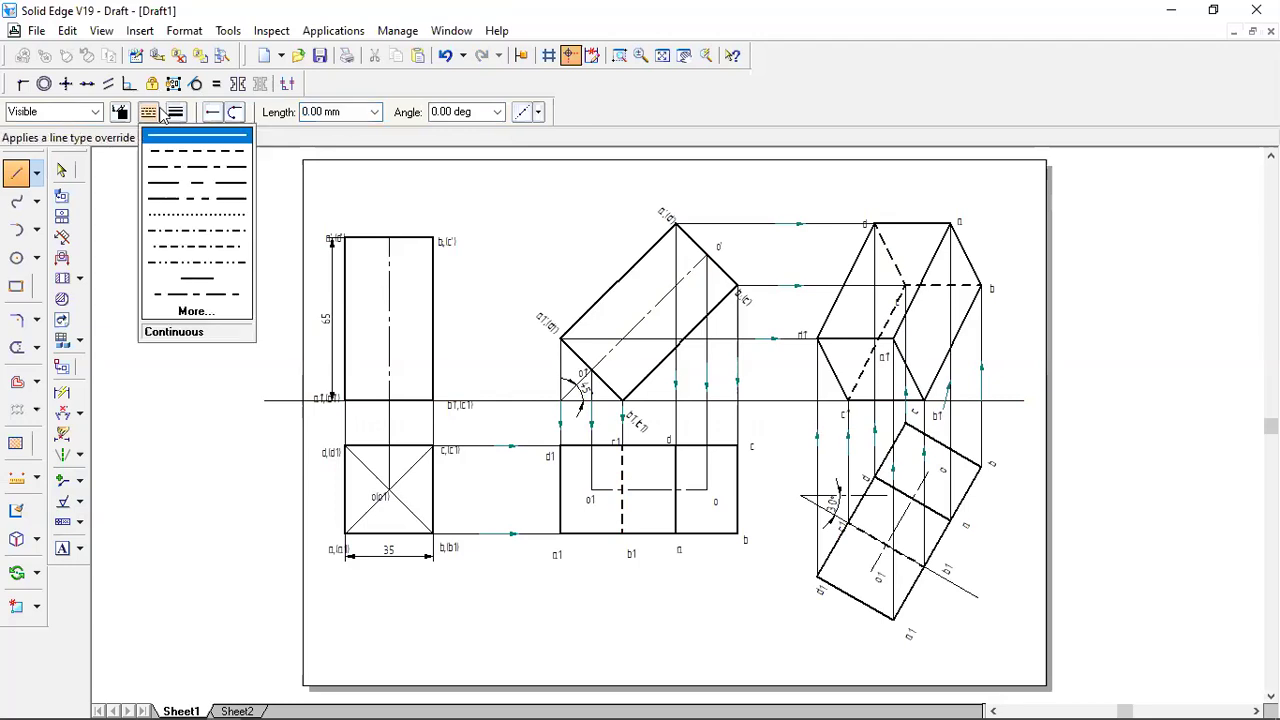
left_click(175, 112)
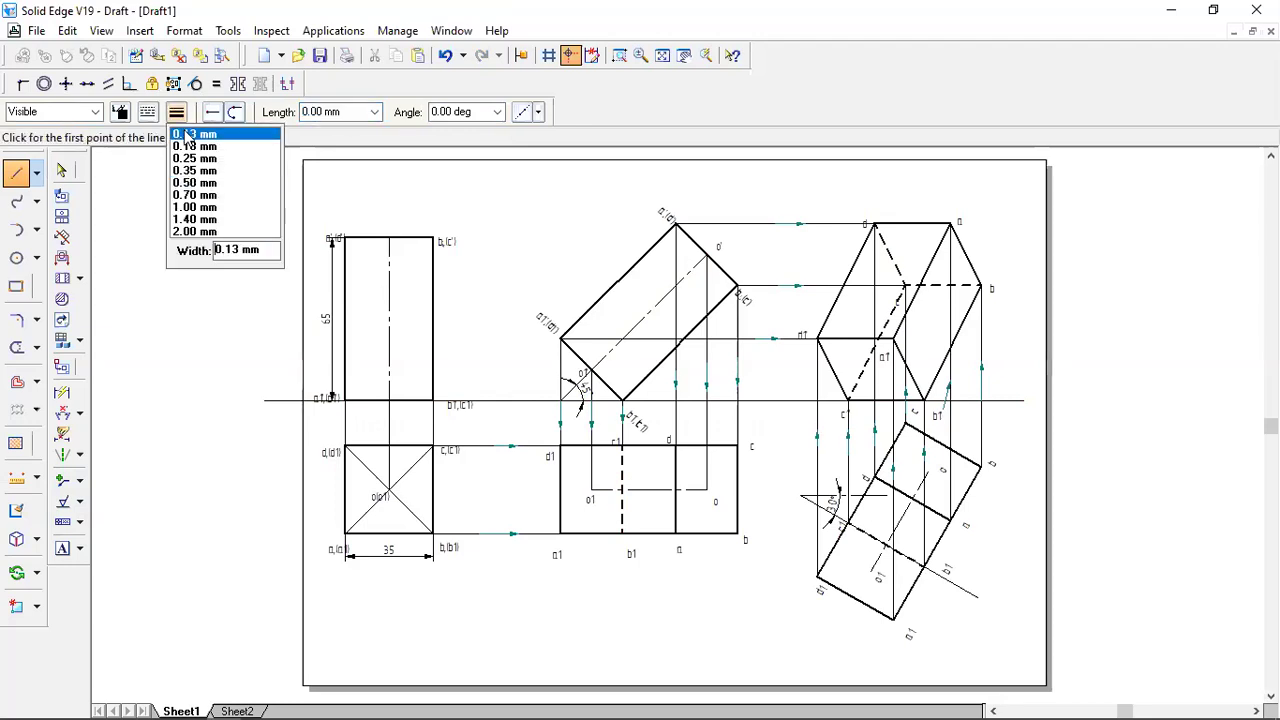
left_click(190, 134)
left_click(707, 255)
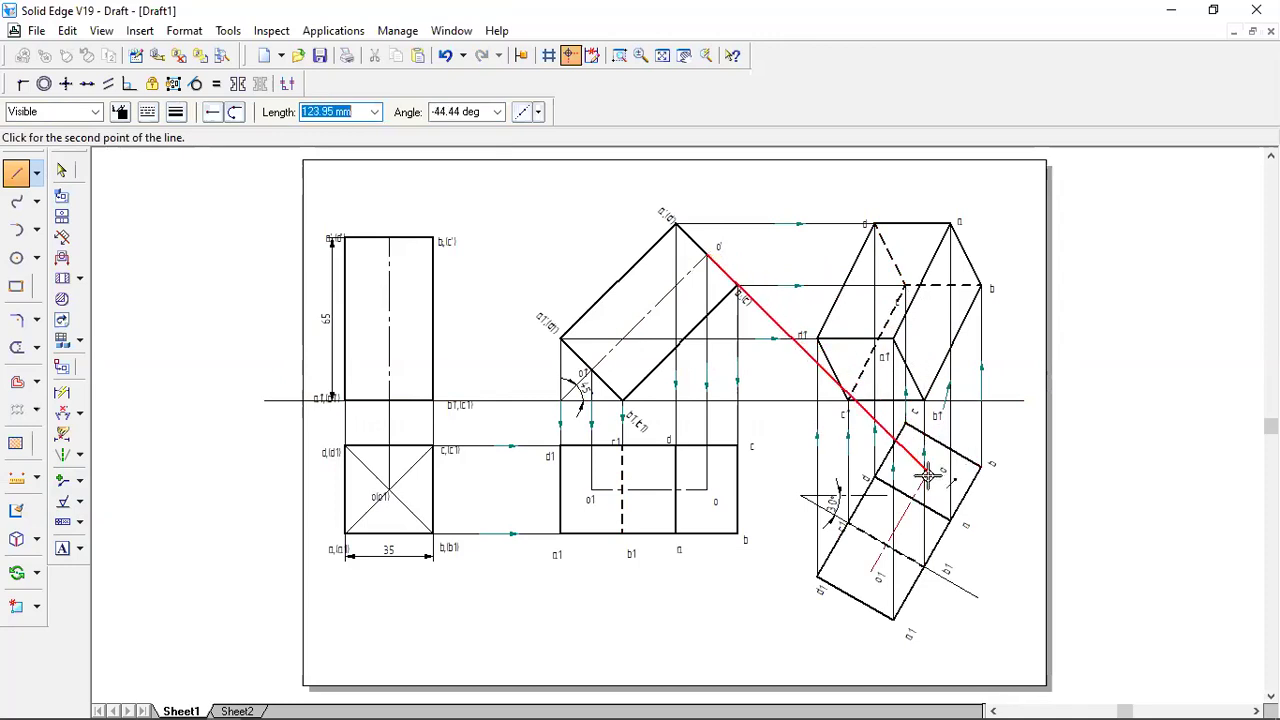
right_click(663, 286)
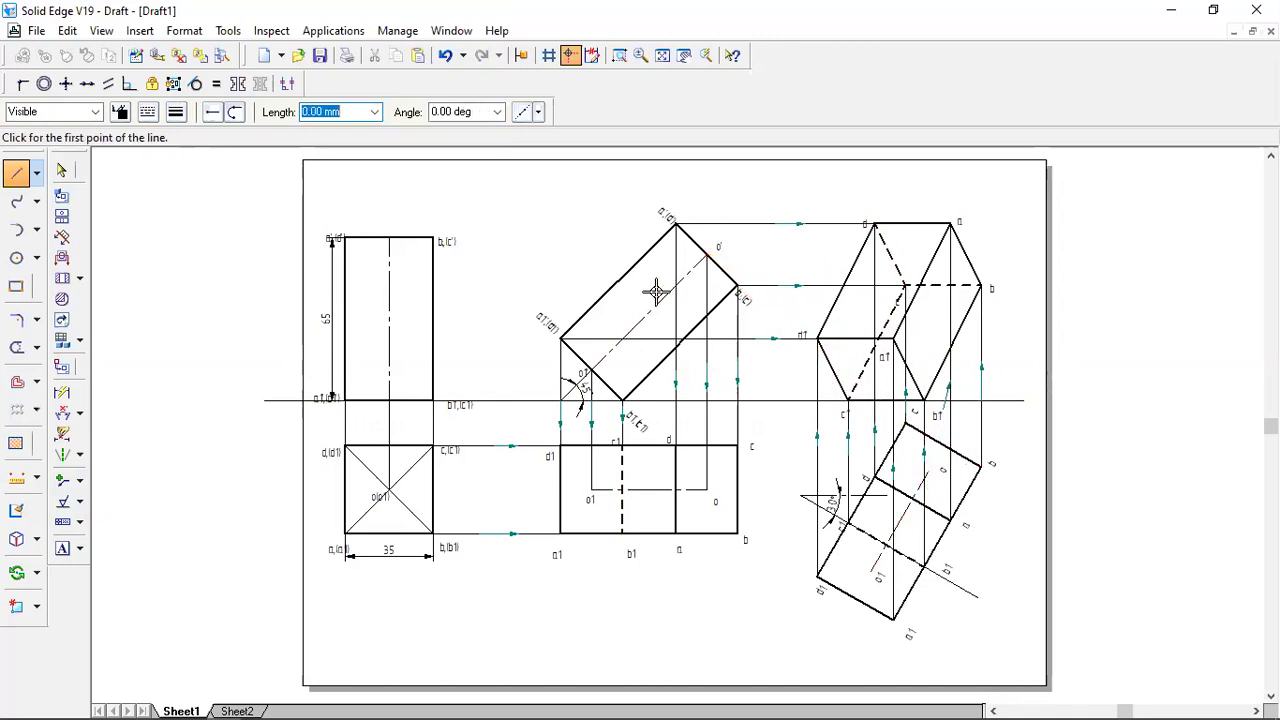
left_click(926, 474)
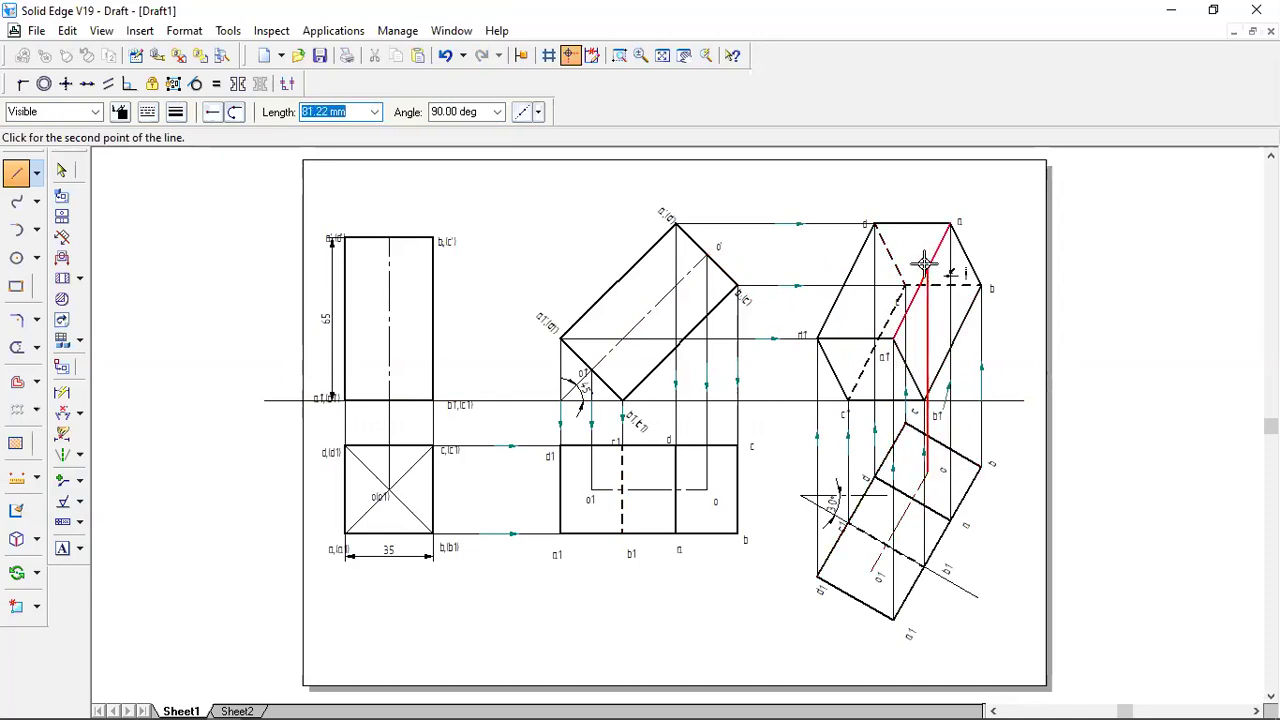
left_click(497, 112)
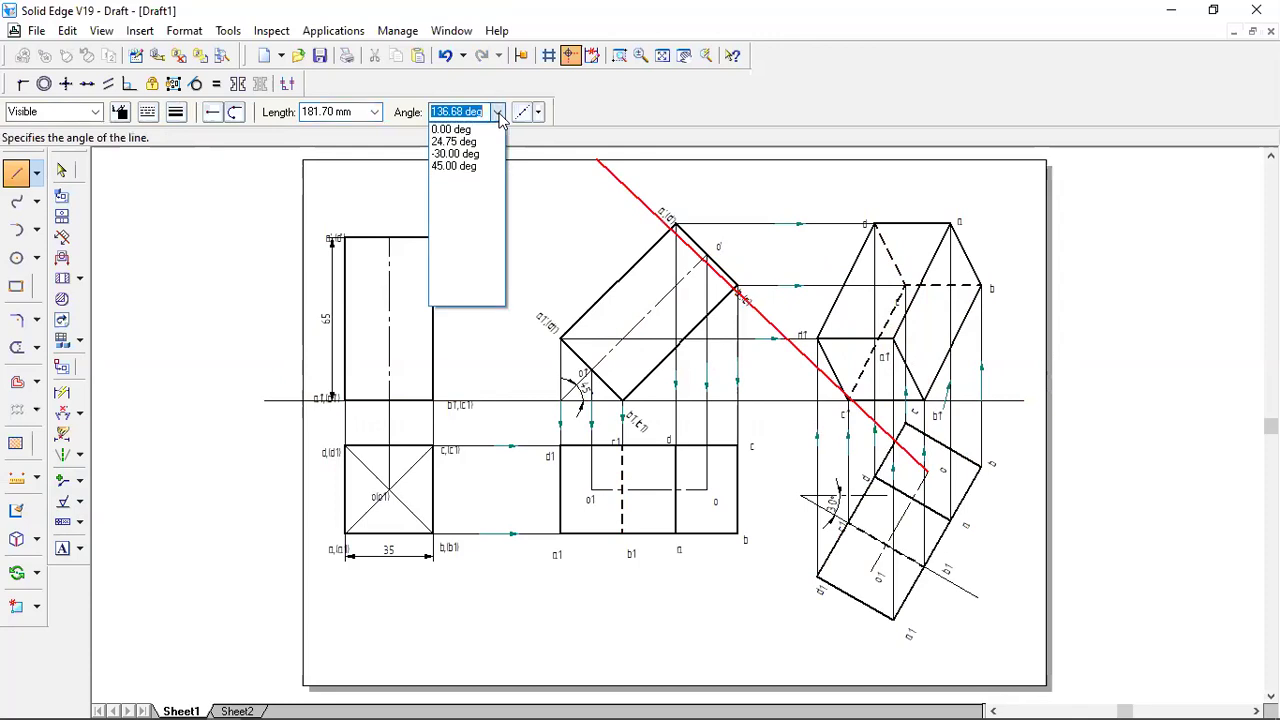
type("90")
key("Return")
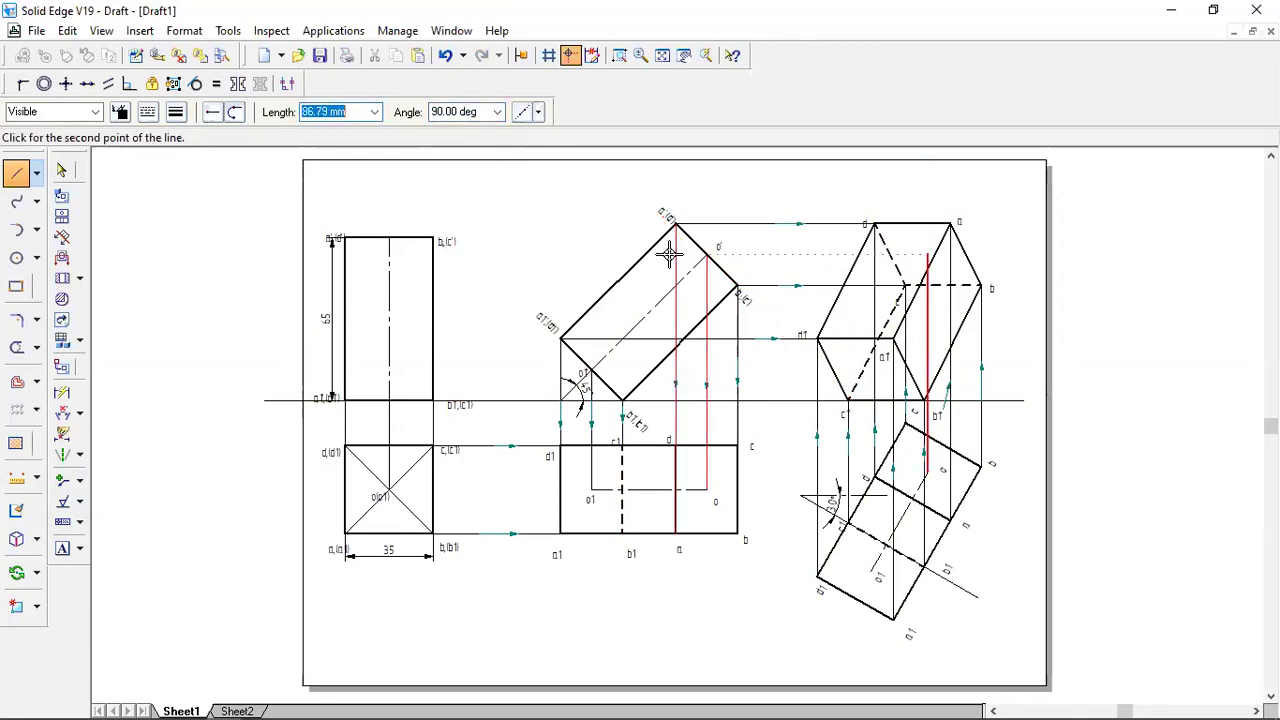
left_click(920, 257)
right_click(842, 399)
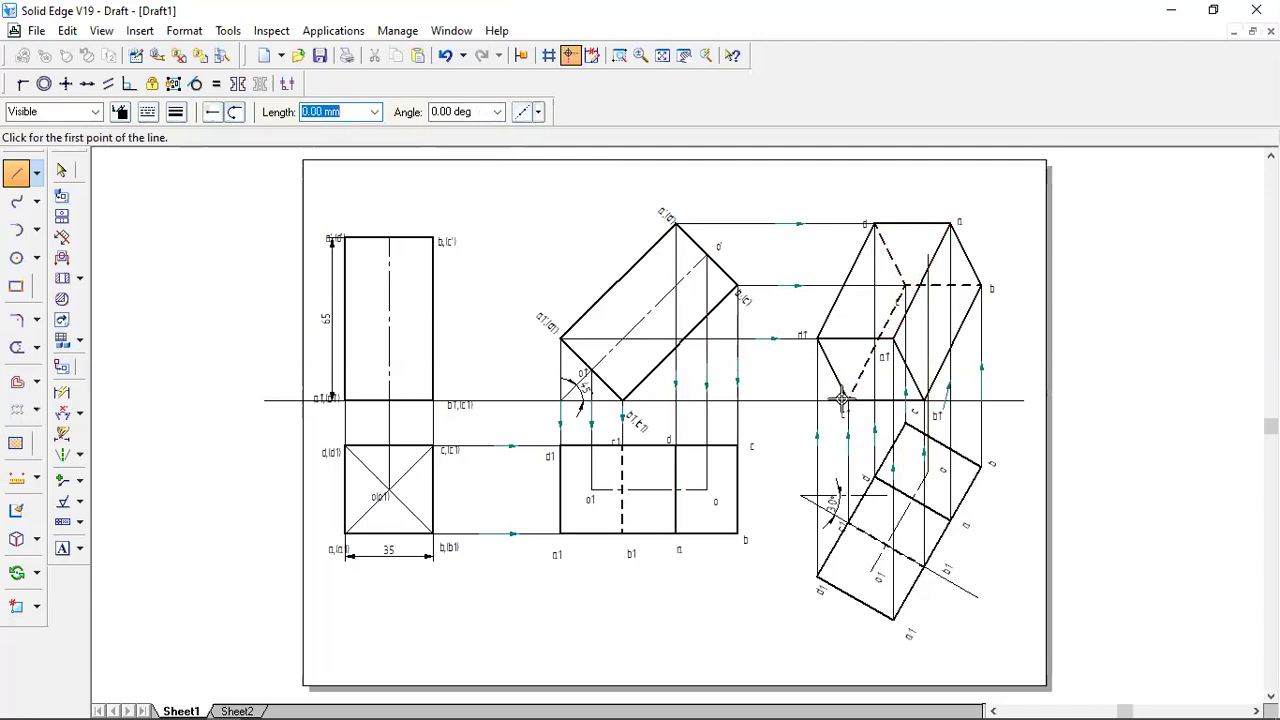
Draw a vertical projector at 90° from axis end o1 in the final top view up to the level of o1'.
left_click(872, 572)
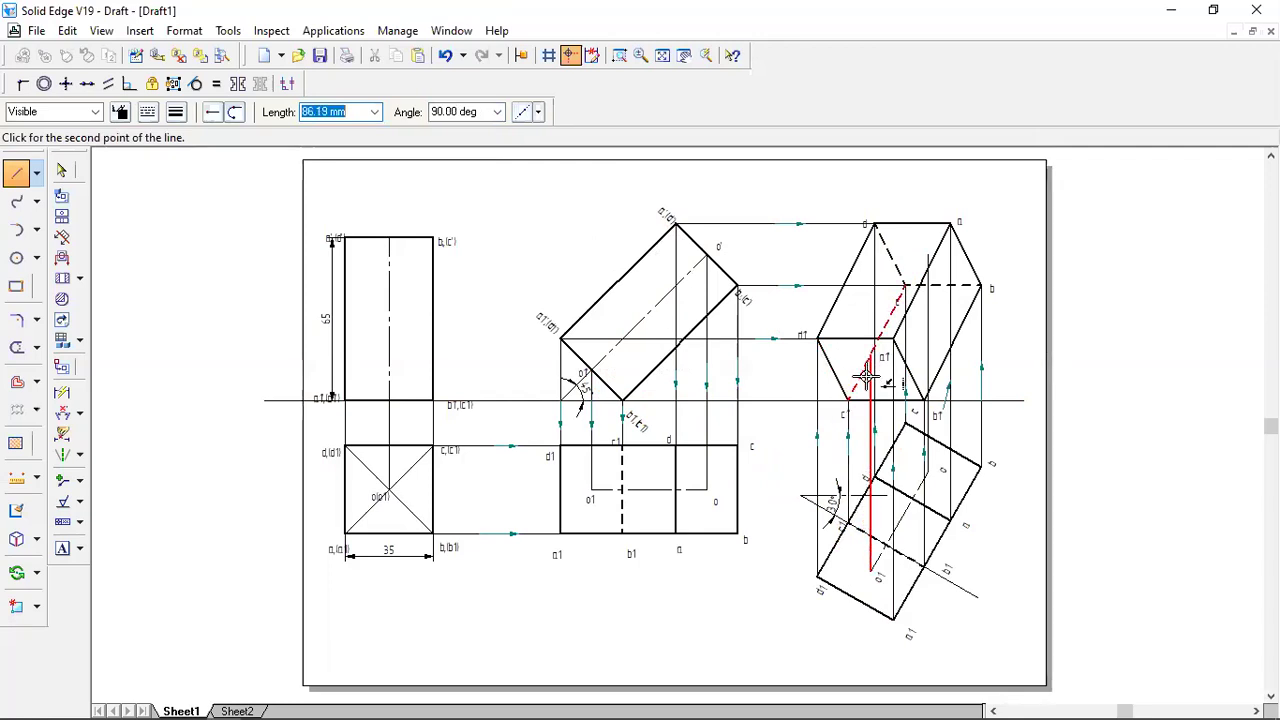
left_click(498, 114)
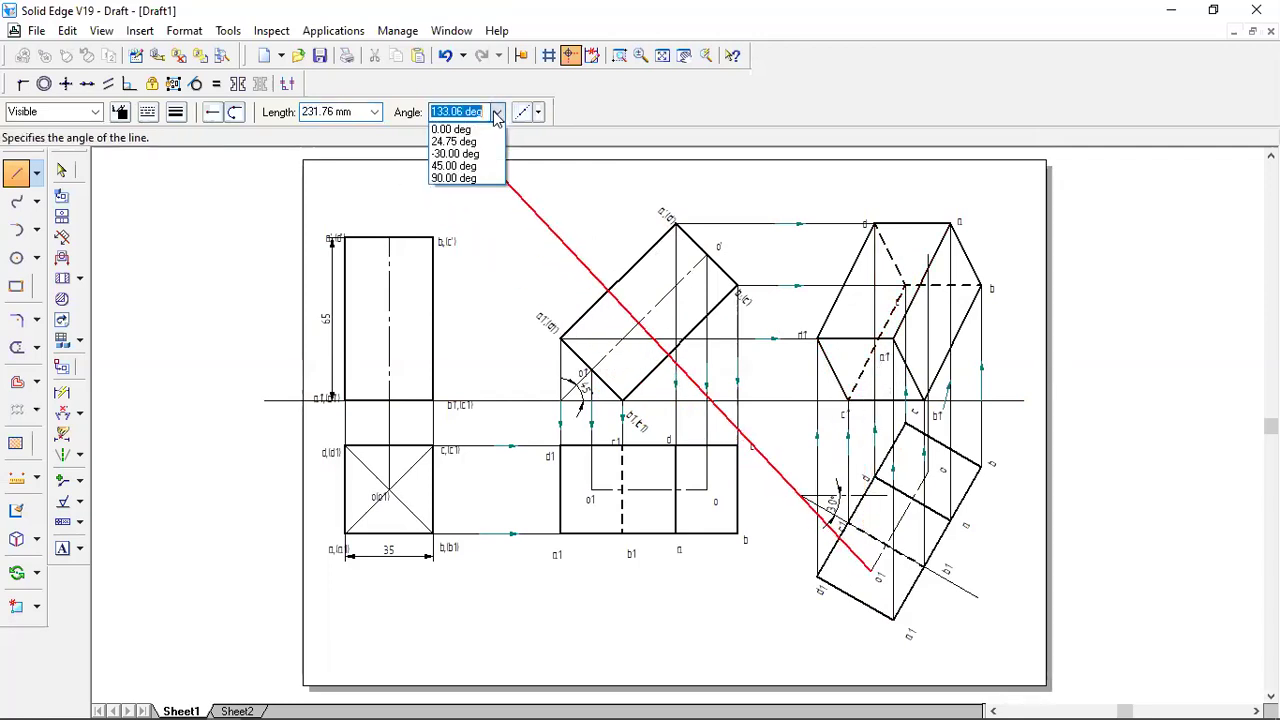
left_click(458, 178)
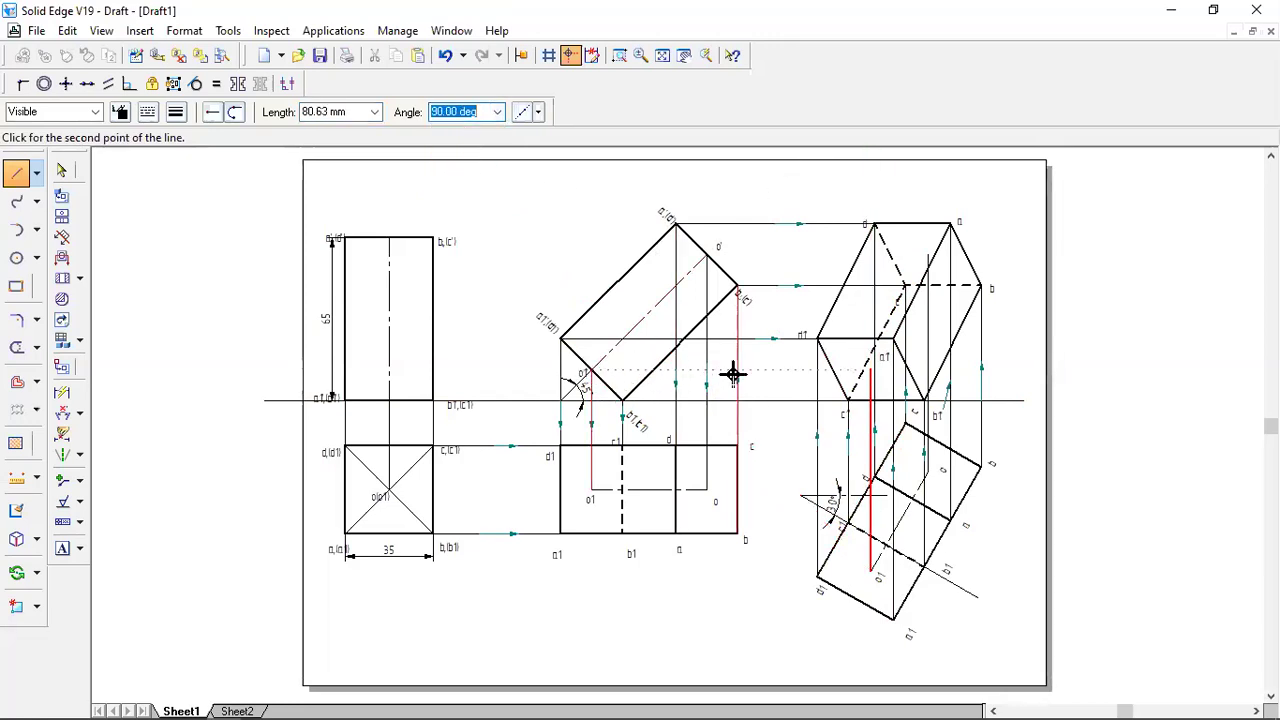
left_click(870, 372)
right_click(1053, 345)
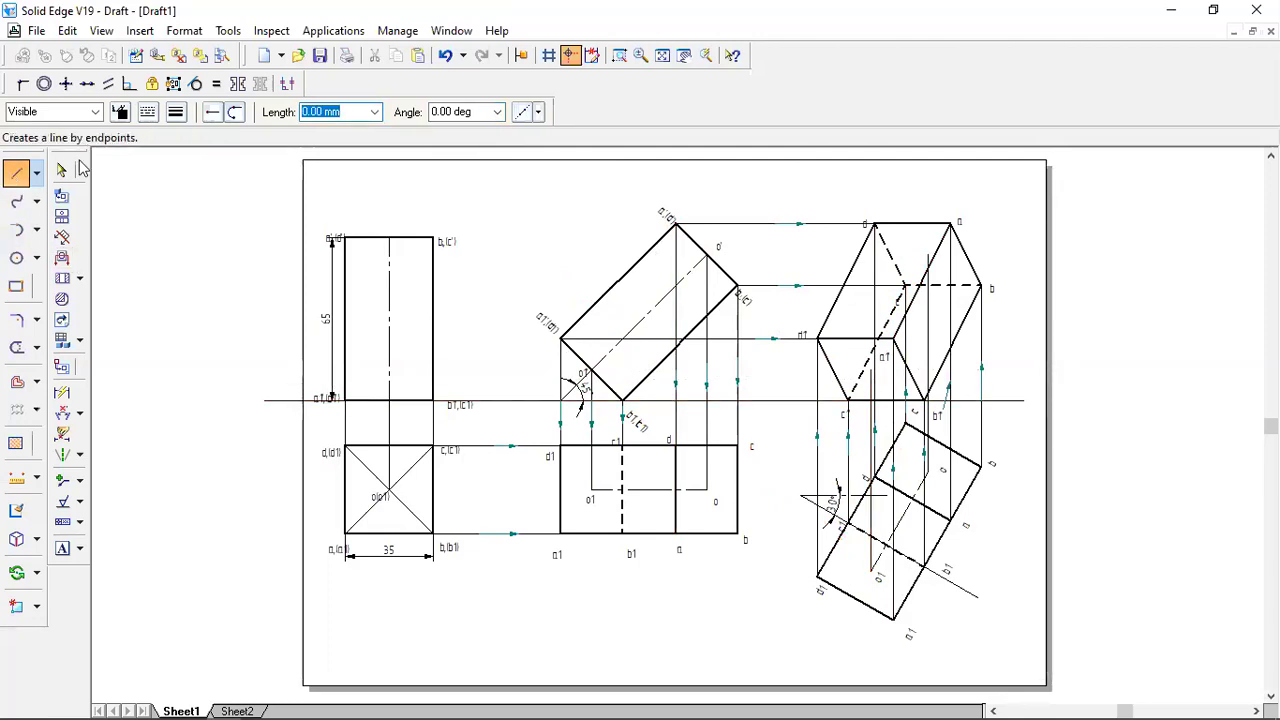
Draw the prism axis in the final front view as a dash-dot line 0.35 mm wide, joining the upper ends of the two axis projectors.
key("Tab")
left_click(155, 118)
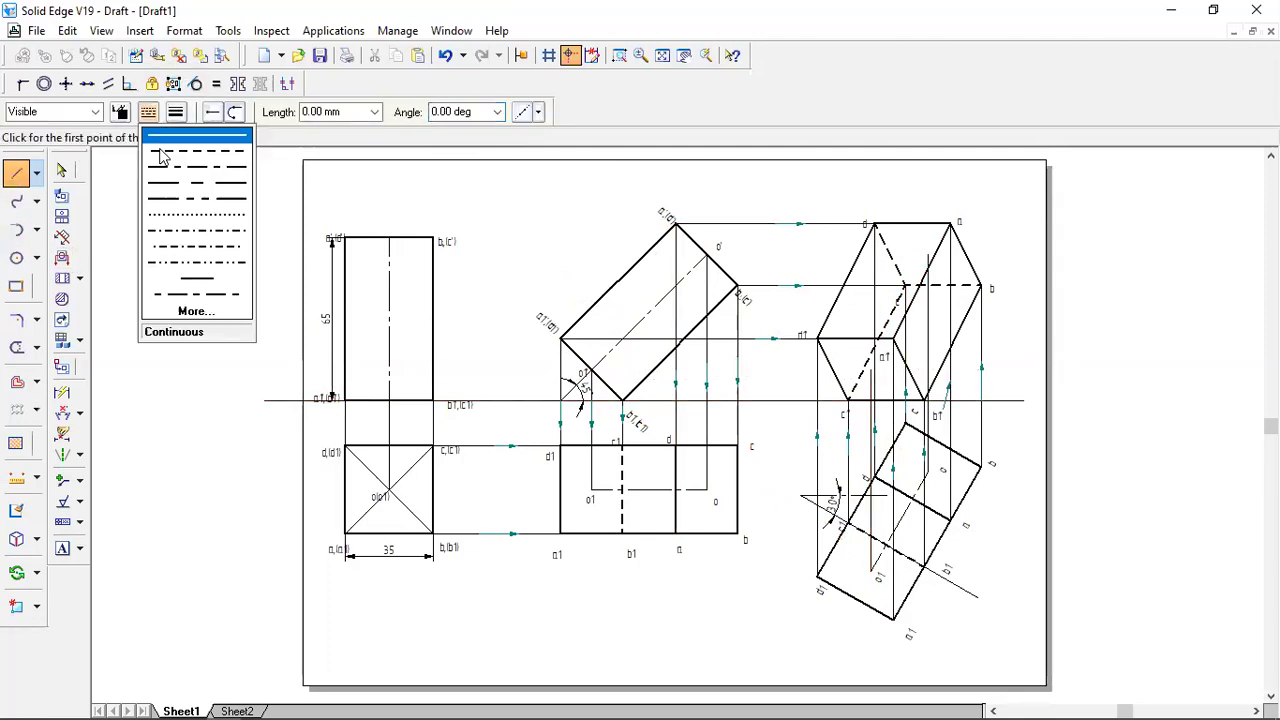
left_click(163, 168)
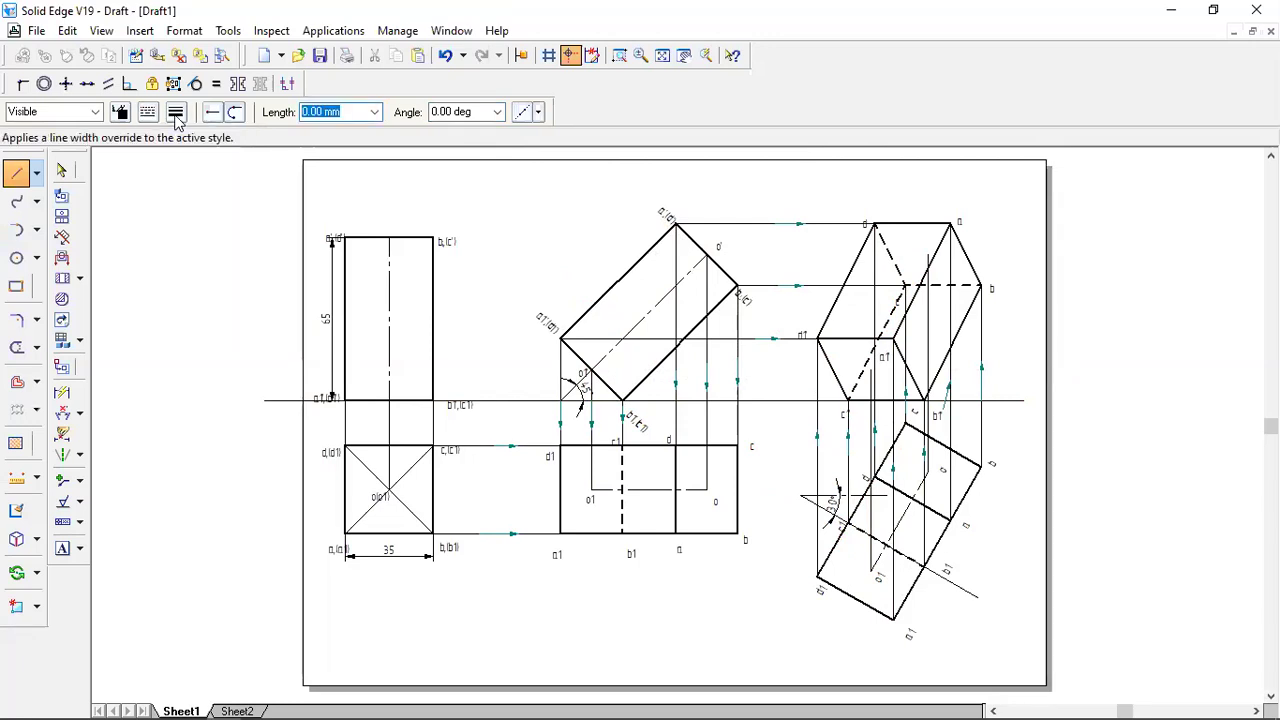
left_click(176, 112)
left_click(198, 170)
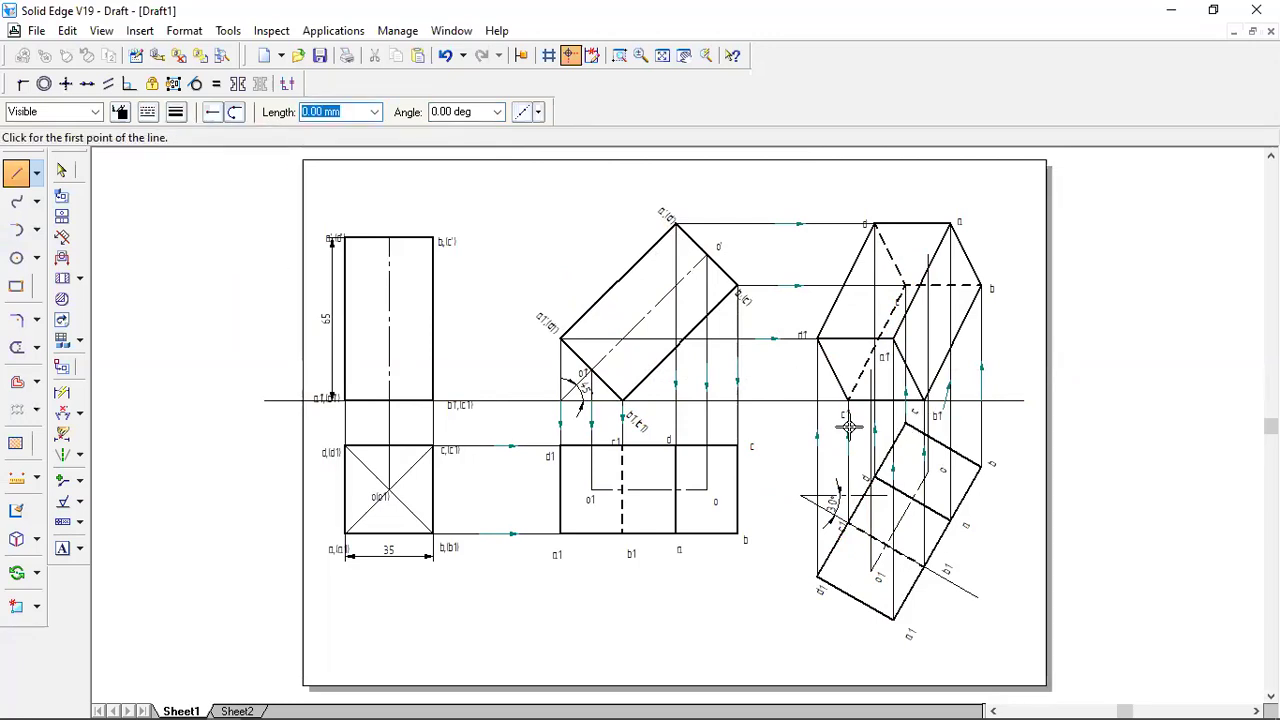
left_click(869, 368)
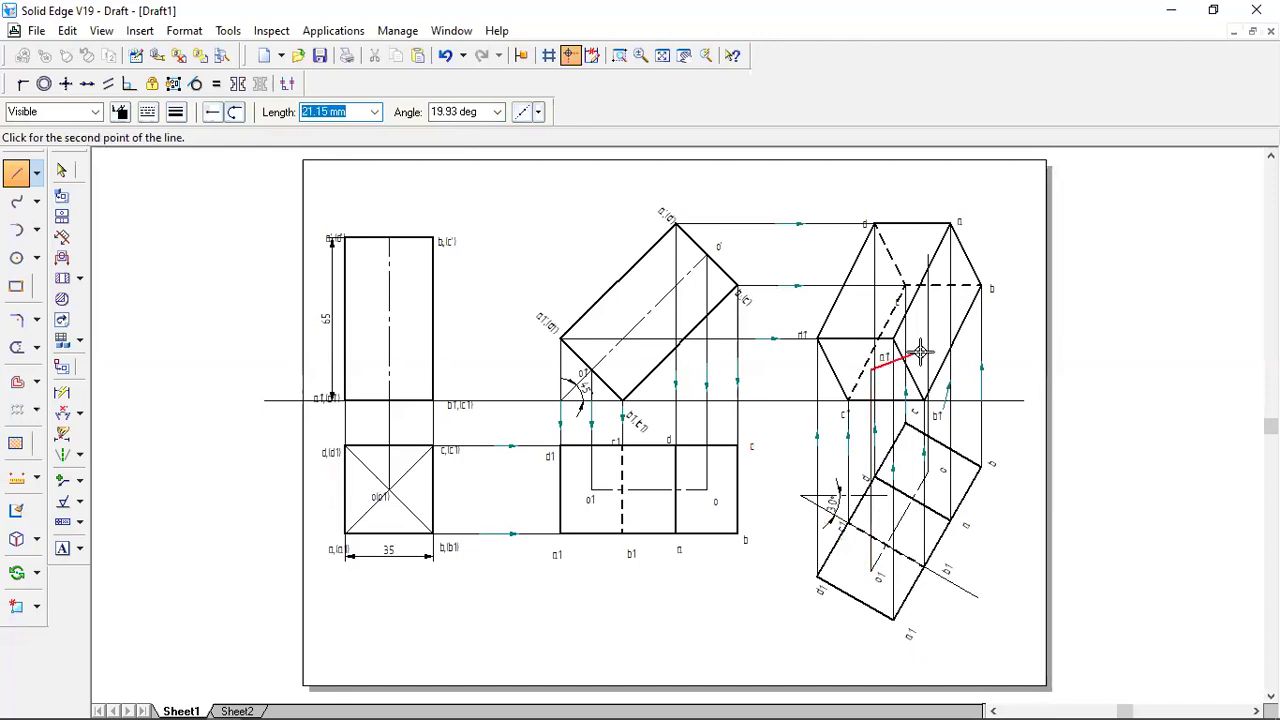
left_click(926, 255)
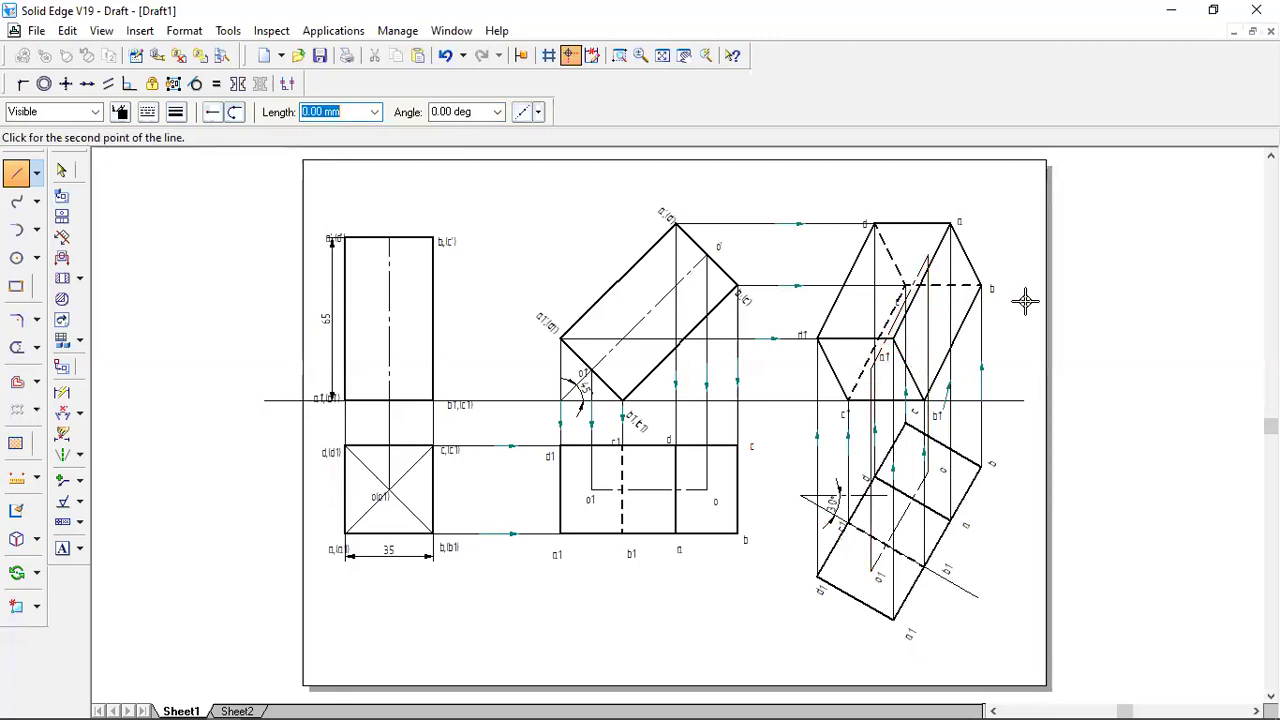
right_click(1074, 347)
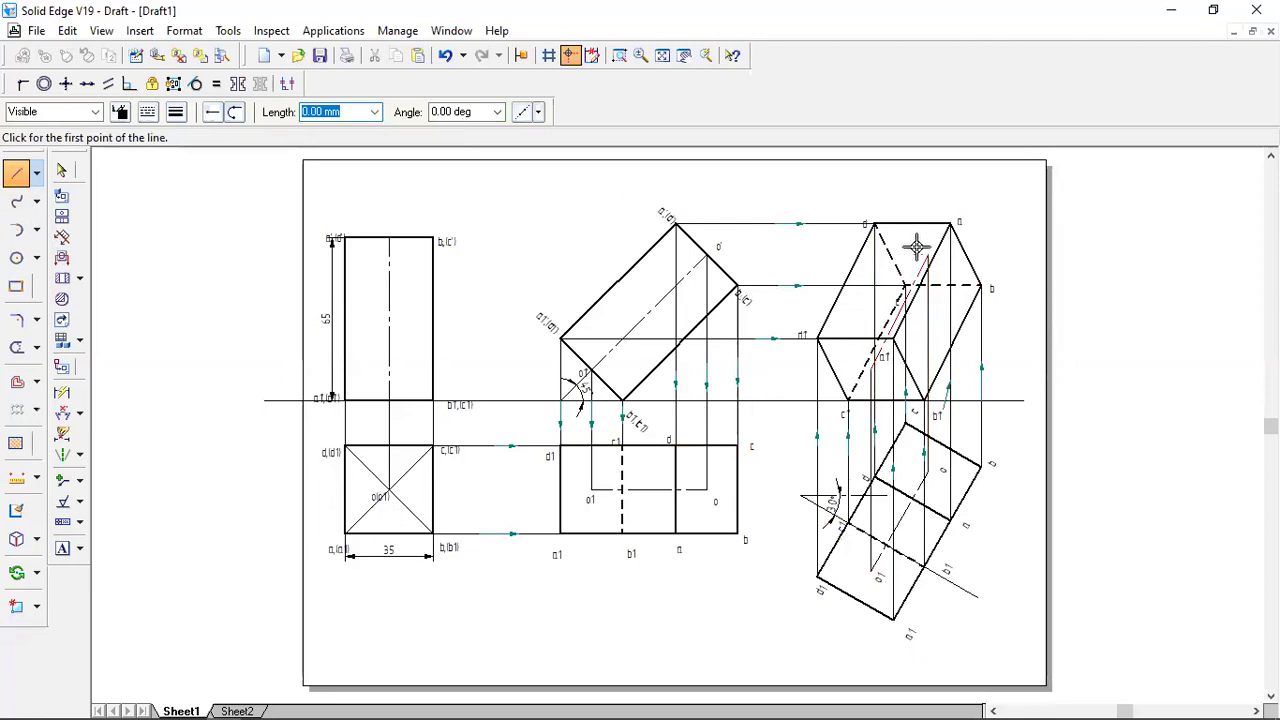
Label the upper and lower ends of the axis in the final front view as o' and o1'.
left_click(62, 548)
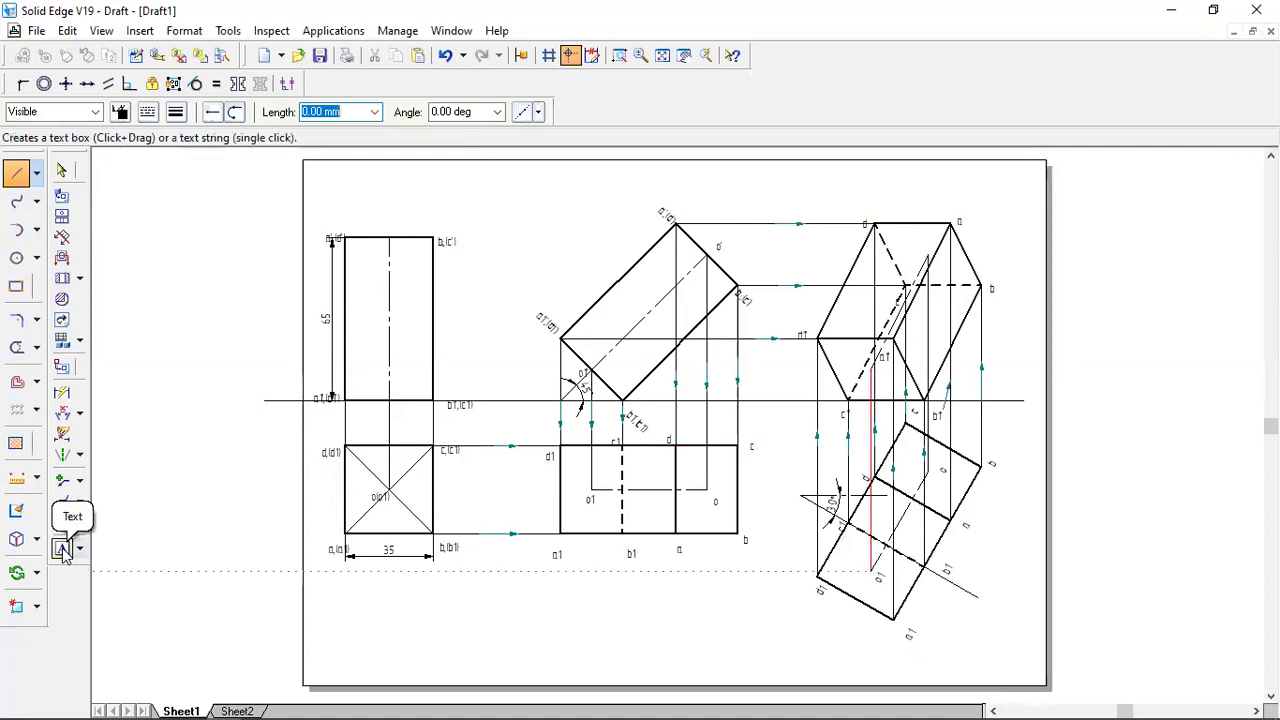
left_click(914, 242)
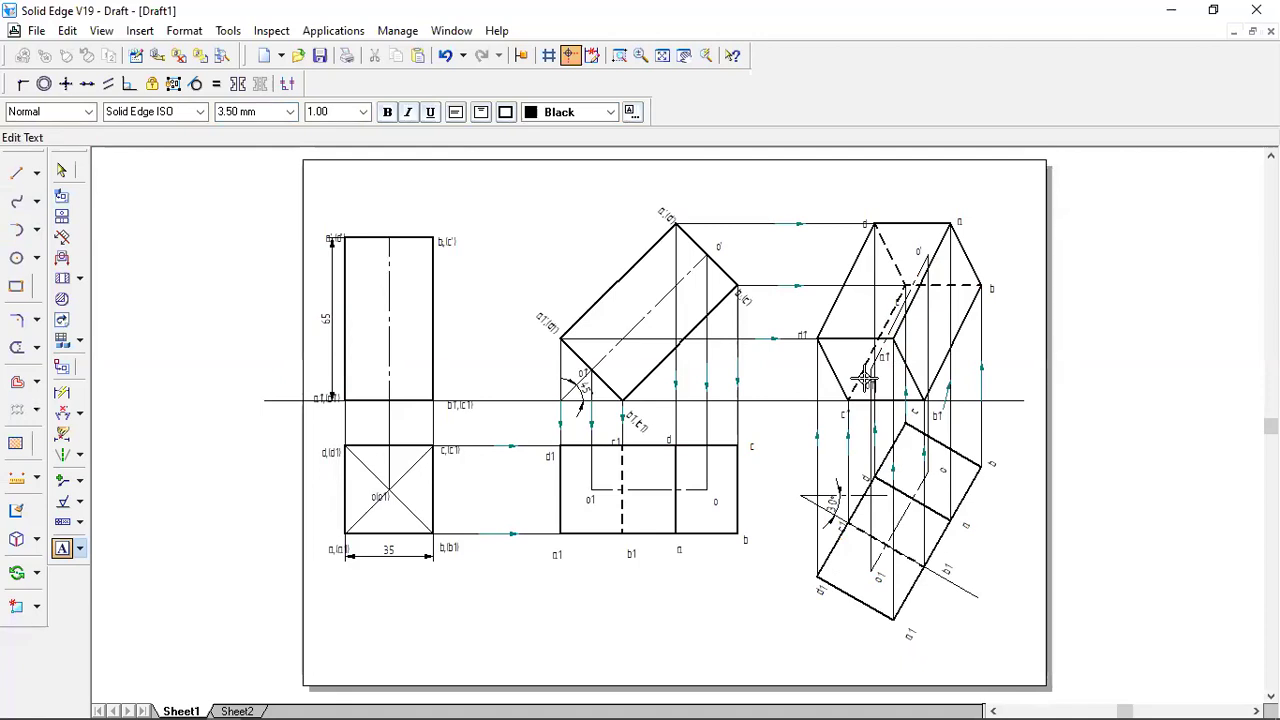
left_click(62, 174)
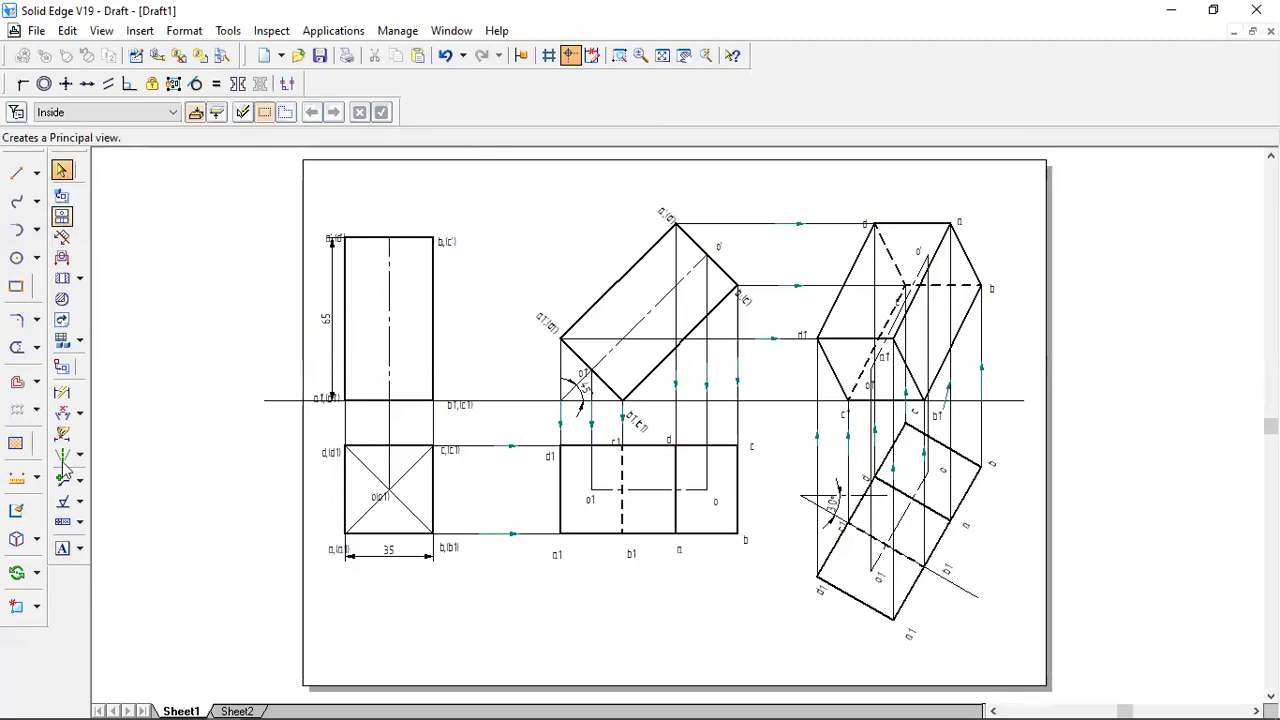
Label the reference line's ends X and Y, and add VP above and HP below it near the Y end.
left_click(62, 548)
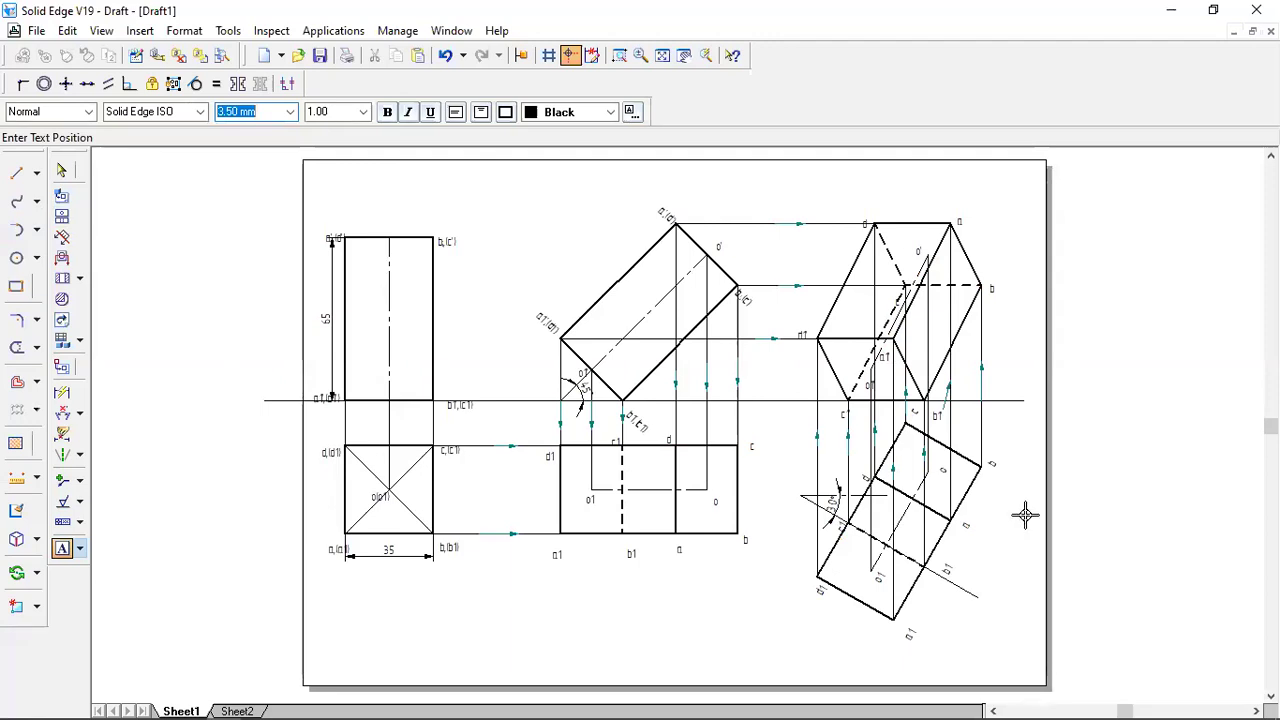
left_click(1036, 400)
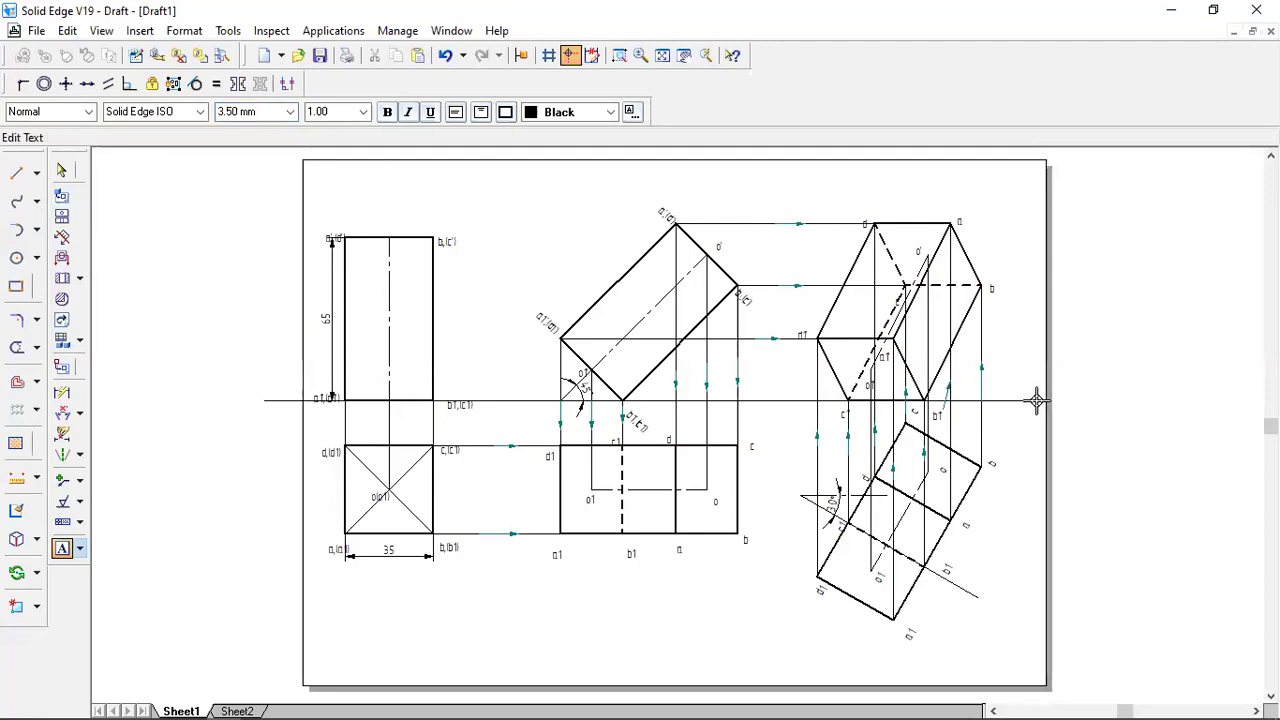
type("Y")
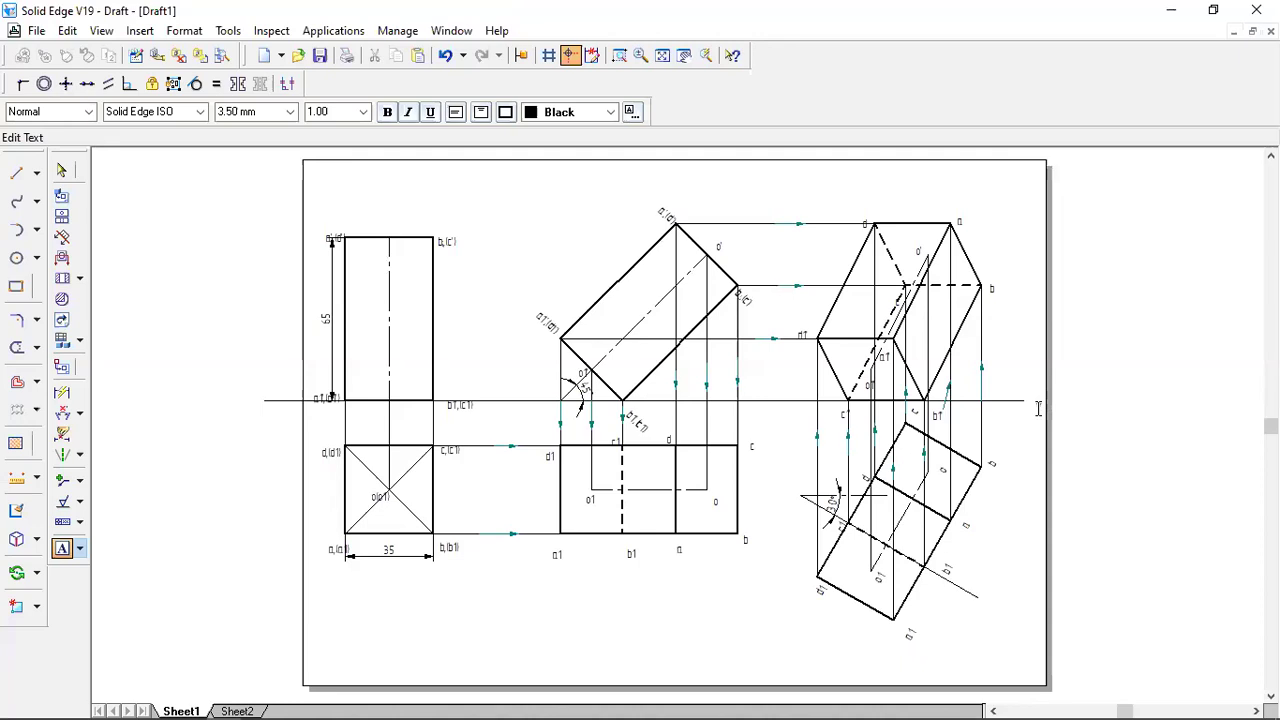
left_click(308, 415)
type("X")
type("VP")
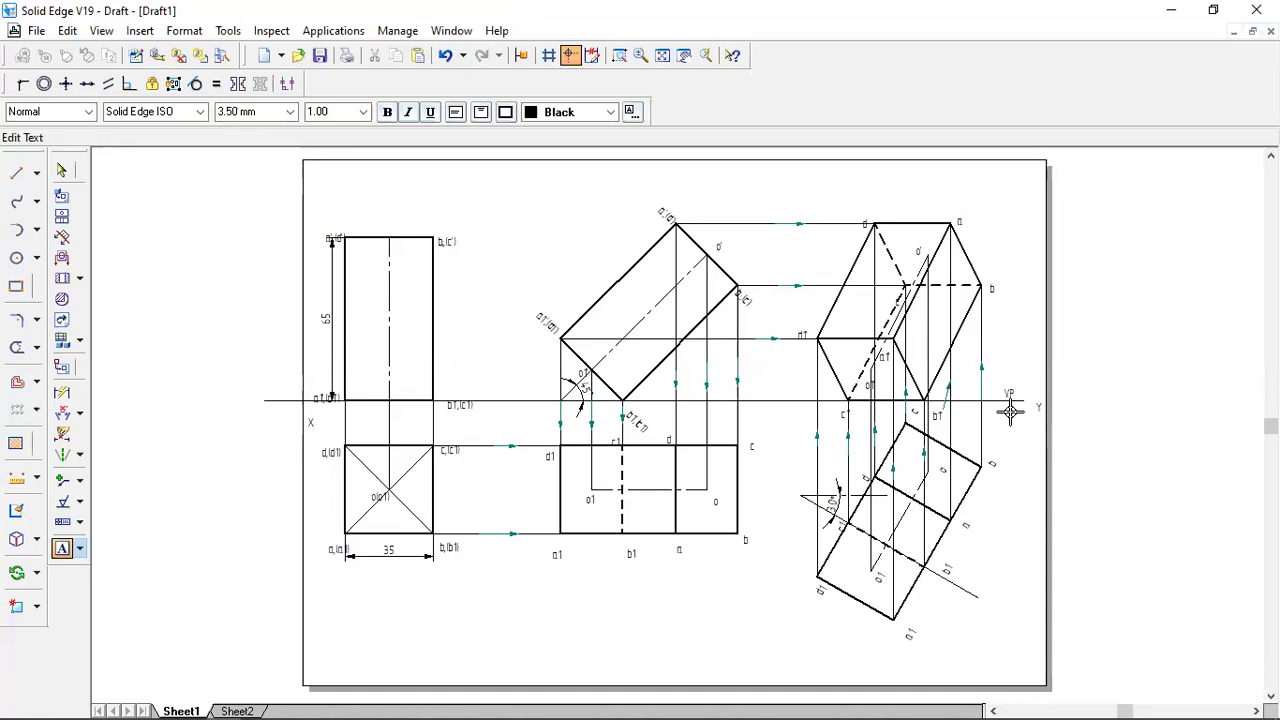
left_click(1010, 412)
type("HP")
left_click(62, 172)
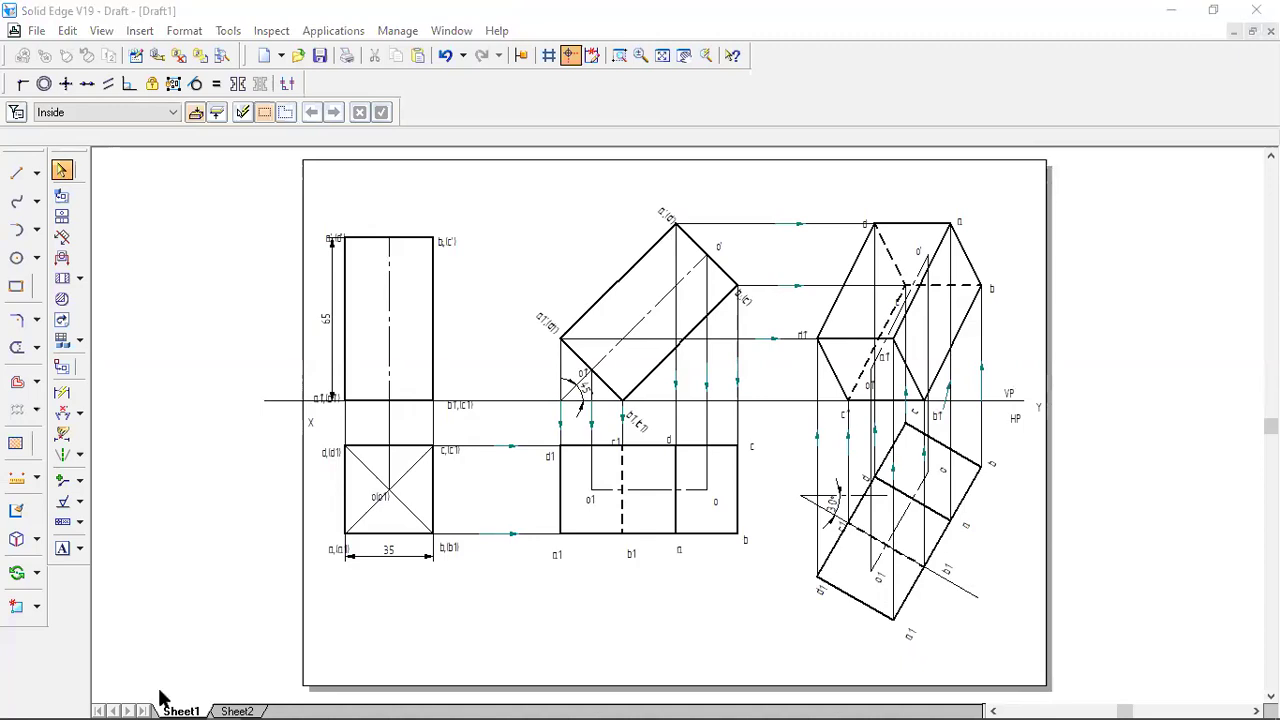
Open Sheet2 and draw a 0.18 mm wide horizontal reference line about 290 mm long across the middle of the sheet.
left_click(230, 702)
left_click(16, 172)
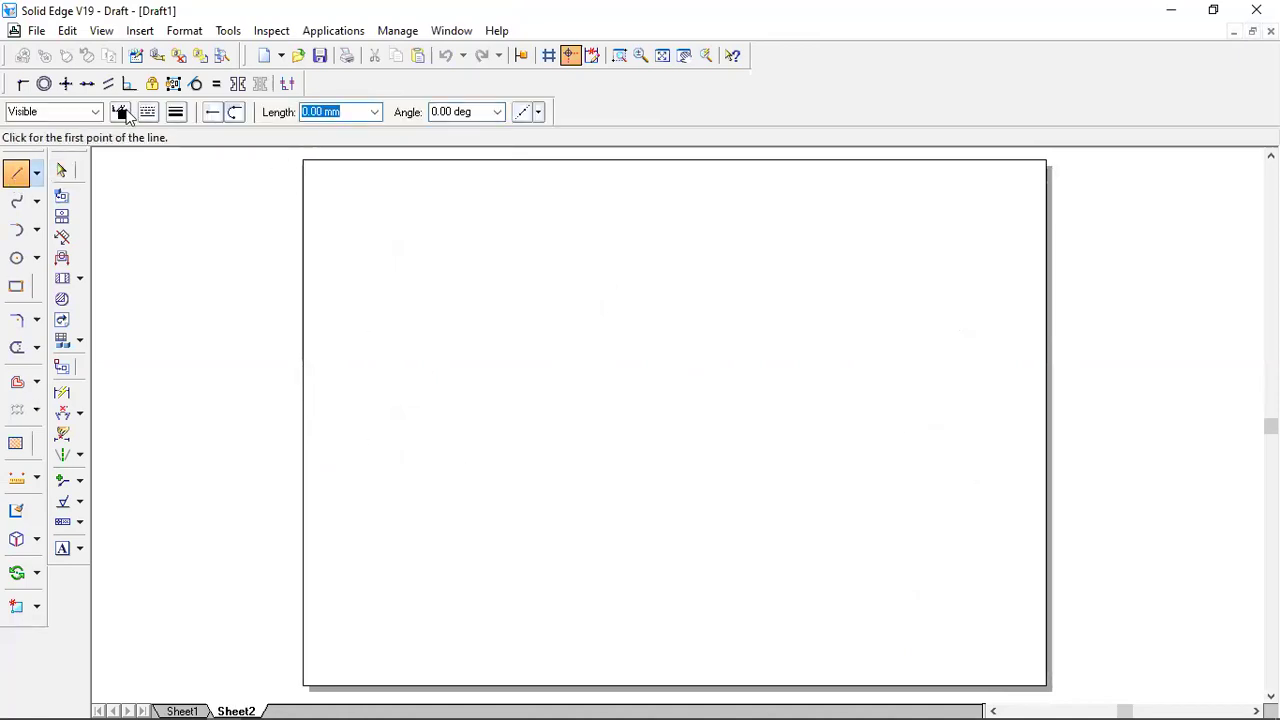
left_click(175, 112)
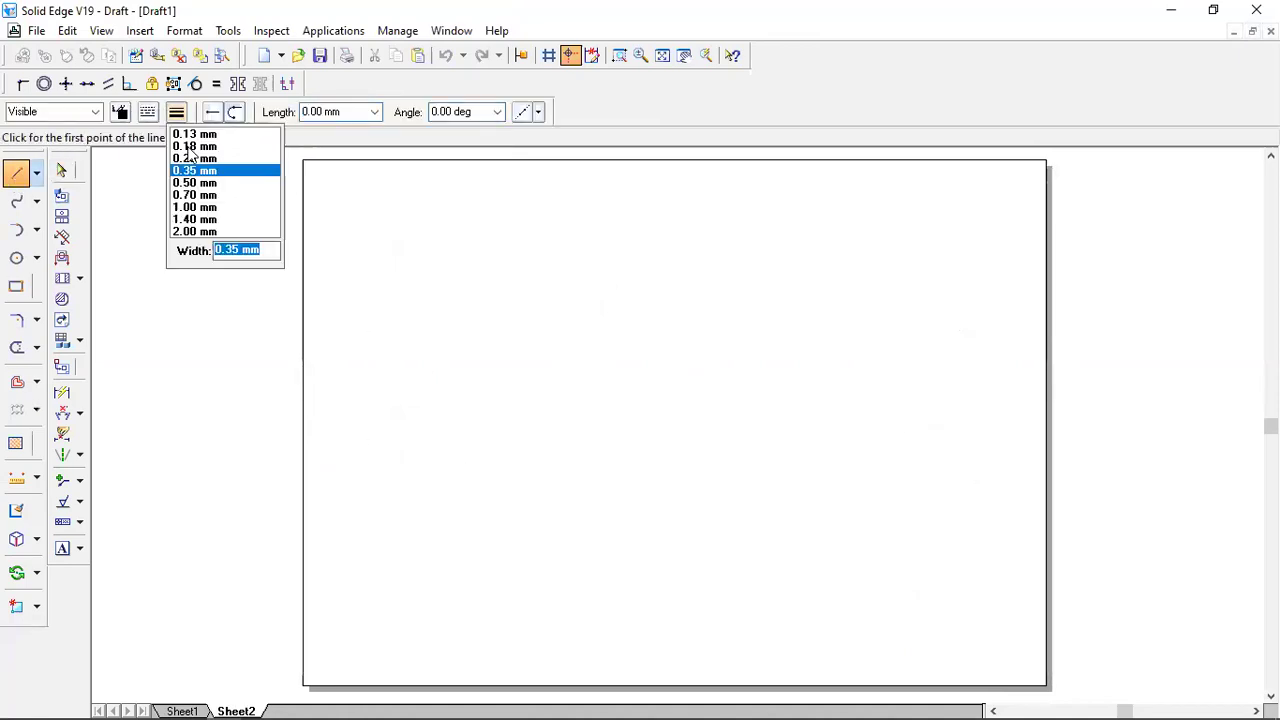
left_click(215, 145)
left_click(313, 410)
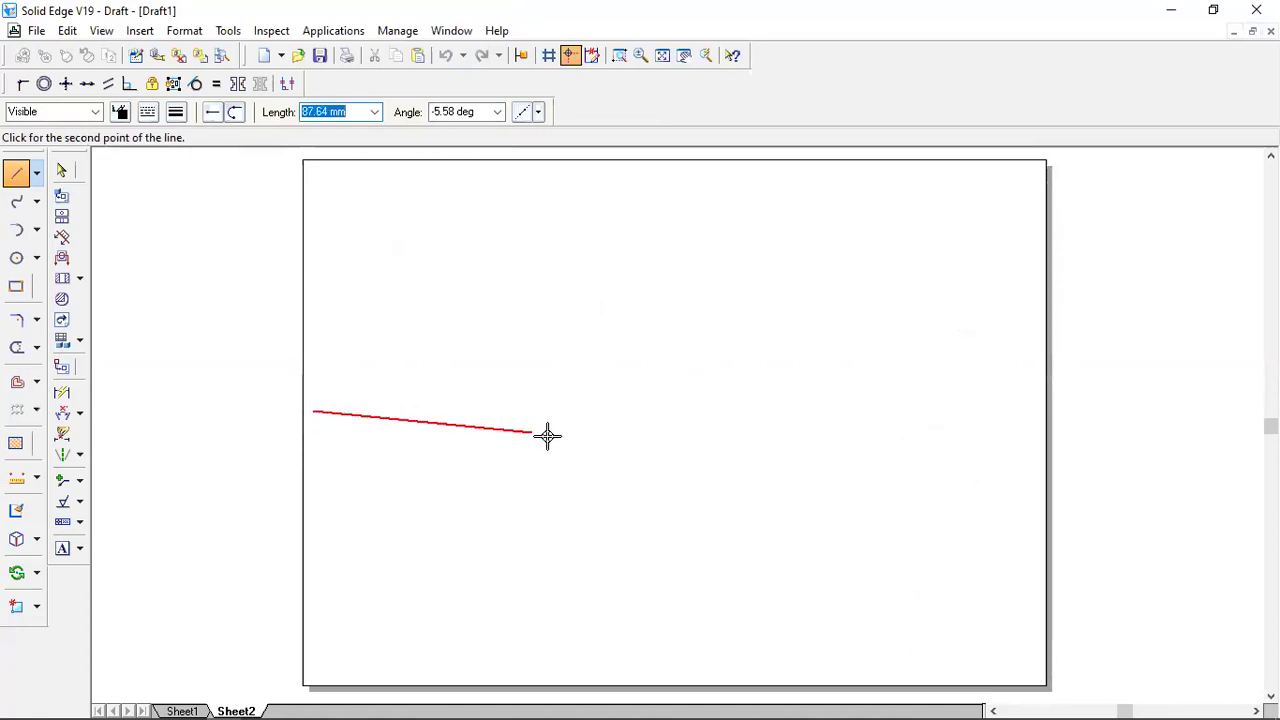
left_click(1038, 410)
right_click(763, 351)
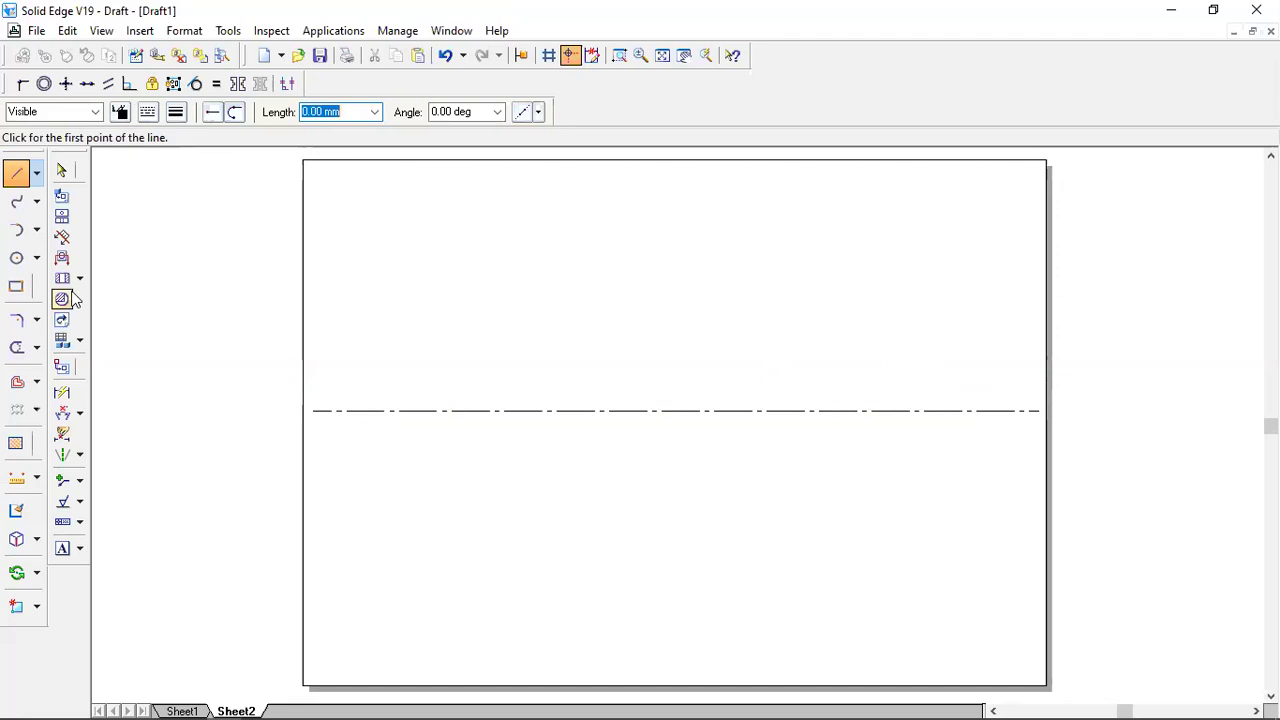
Change the horizontal reference line's line type from chain to continuous.
left_click(62, 169)
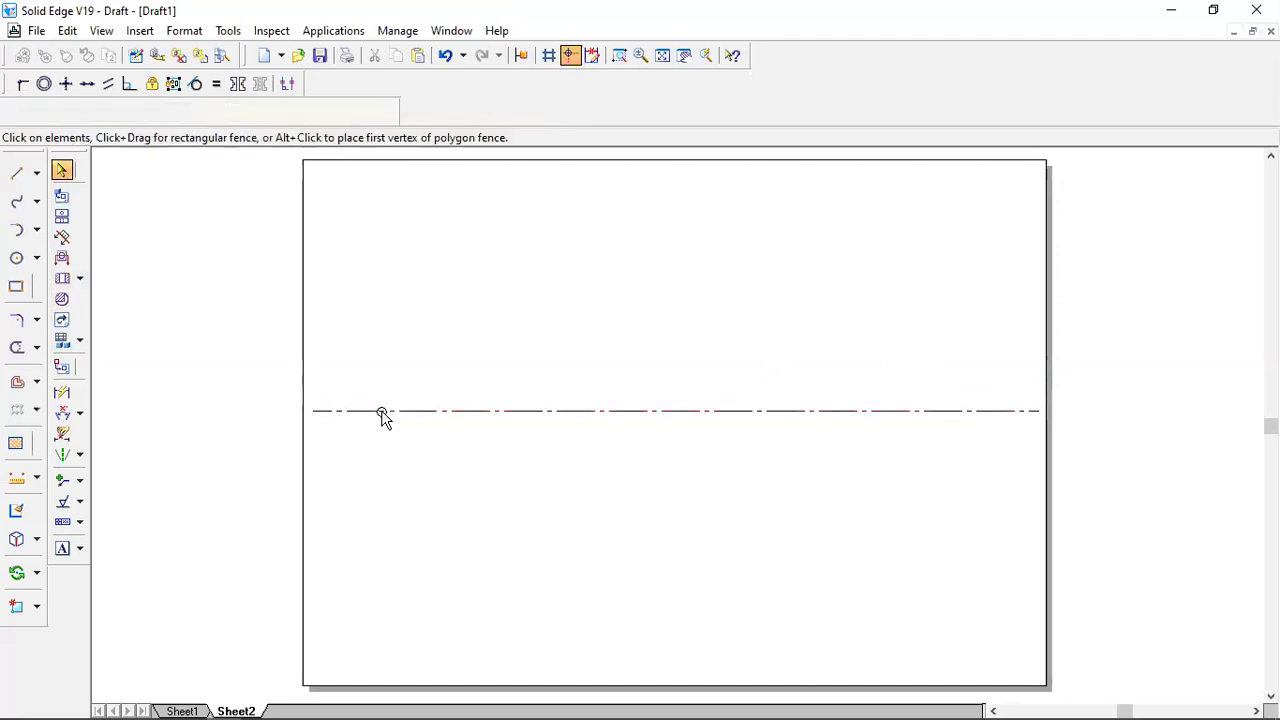
left_click(382, 411)
left_click(148, 112)
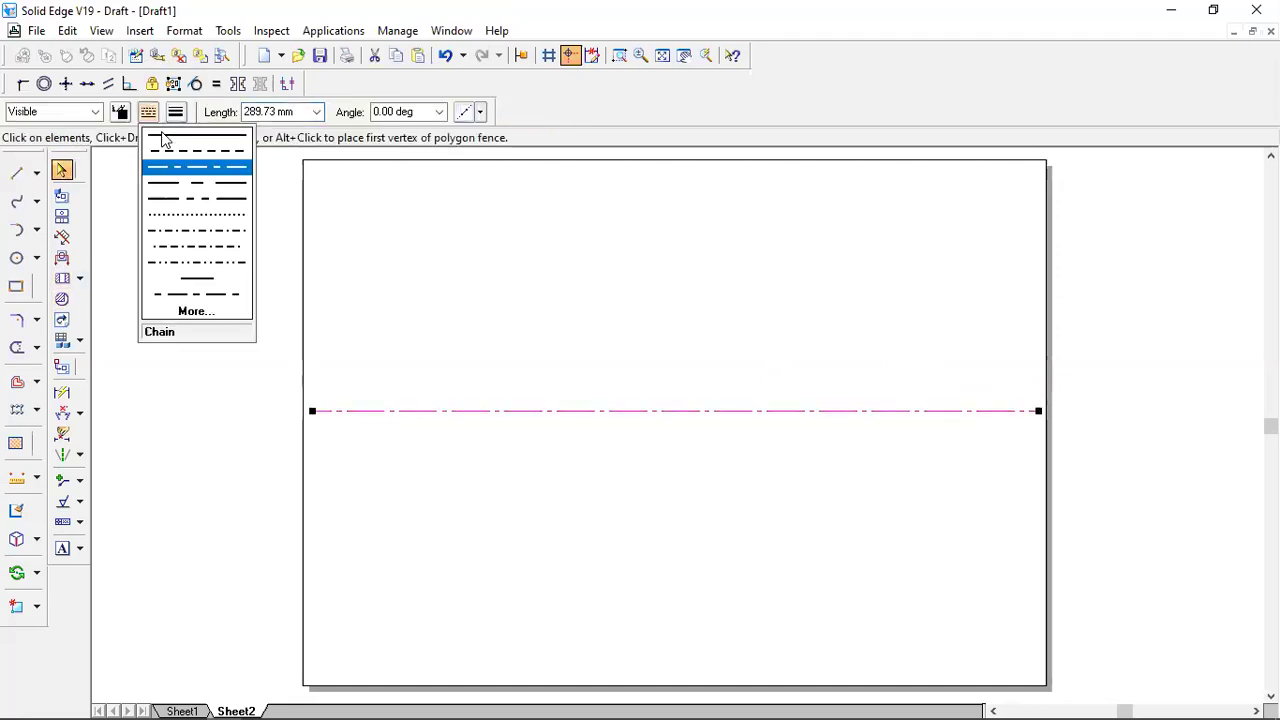
left_click(164, 138)
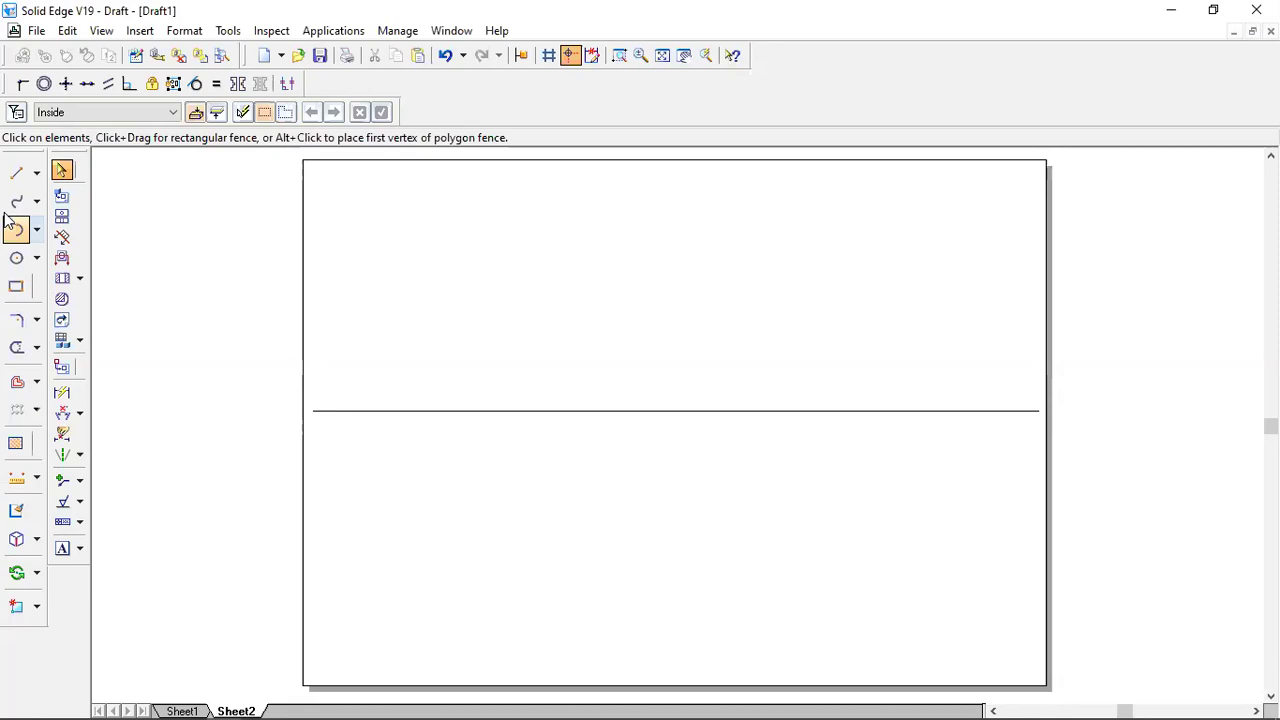
Draw a closed pentagon below the reference line from five 25 mm lines at 0°, 72°, 144°, -144° and -72°.
left_click(16, 172)
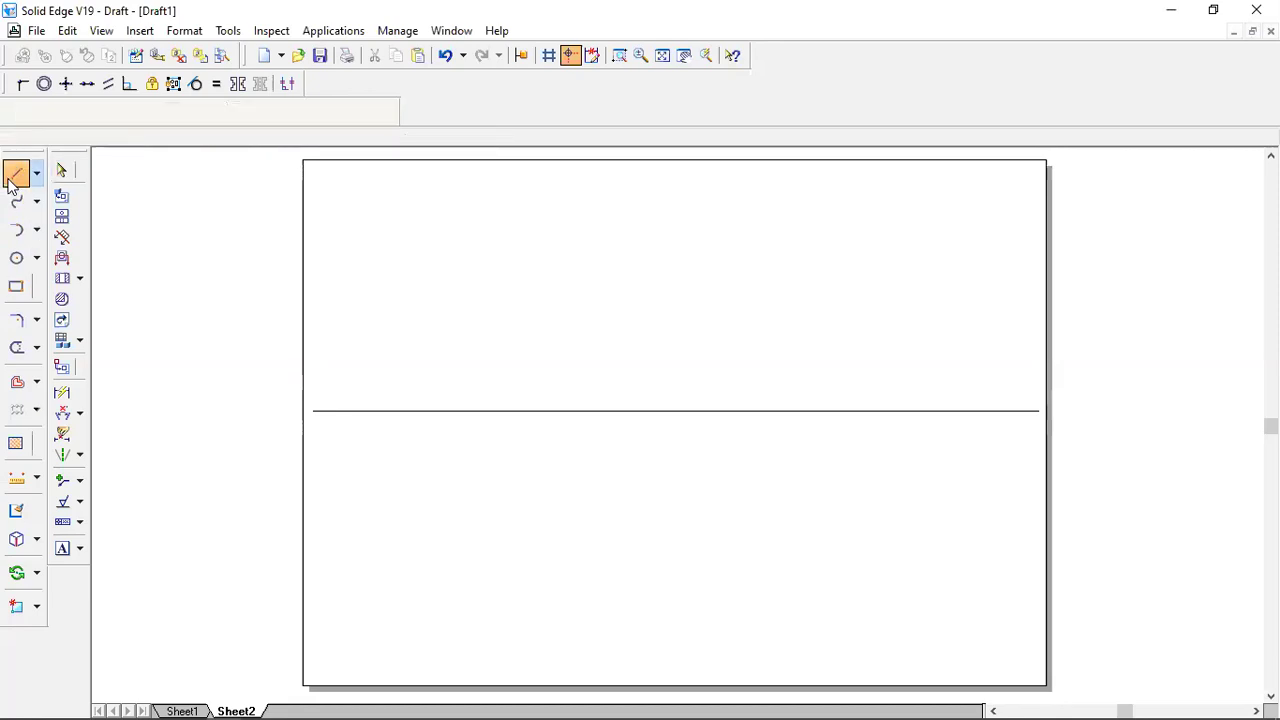
left_click(403, 583)
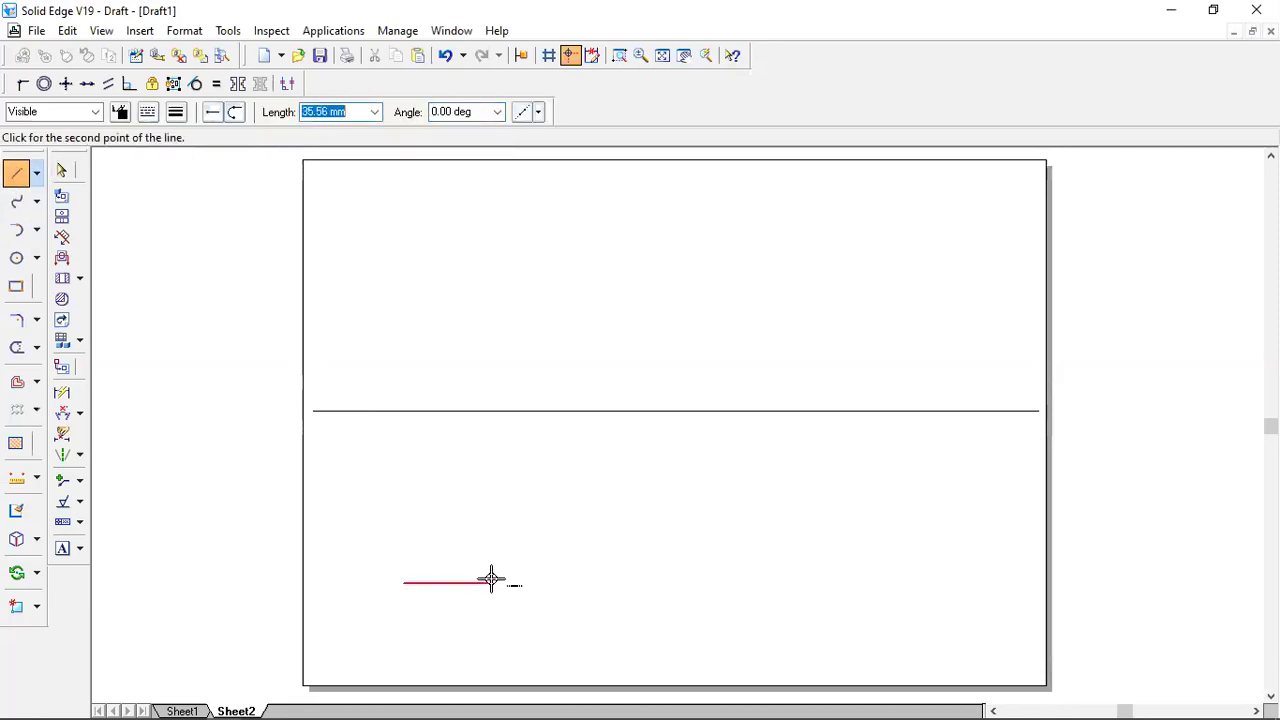
type("25")
key("Tab")
type("0")
key("Return")
type("25")
key("Tab")
type("72")
key("Return")
type("25")
key("Tab")
type("148")
key("Return")
type("25")
key("Tab")
type("-144")
key("Return")
type("25")
key("Tab")
type("-72")
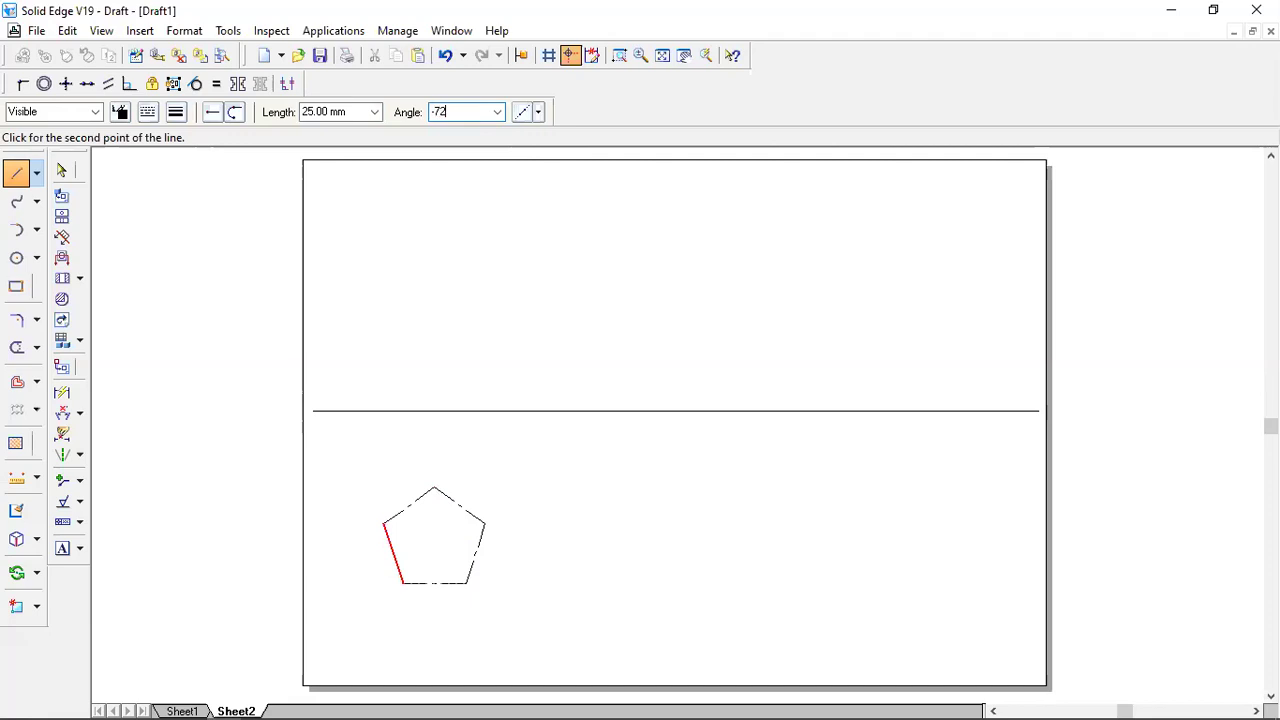
key("Return")
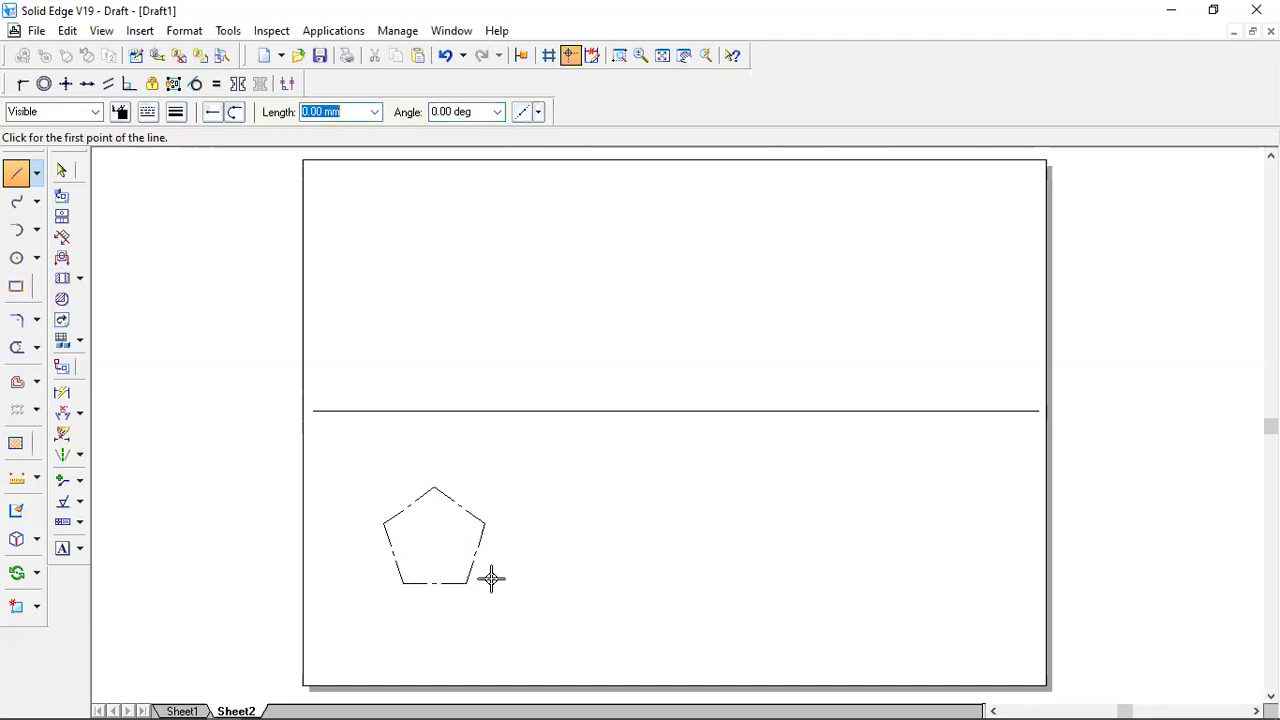
Change the line type of all five pentagon sides to continuous.
left_click(60, 171)
left_click_drag(373, 472, 508, 597)
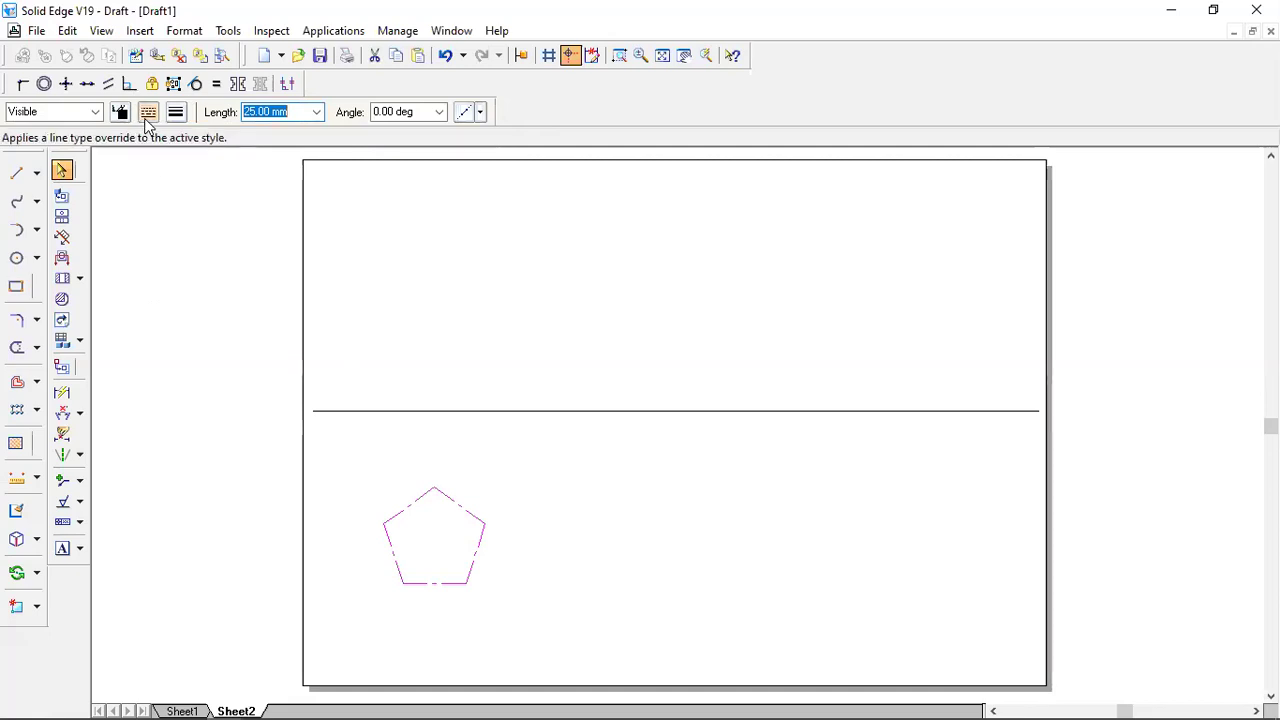
left_click(147, 120)
left_click(175, 331)
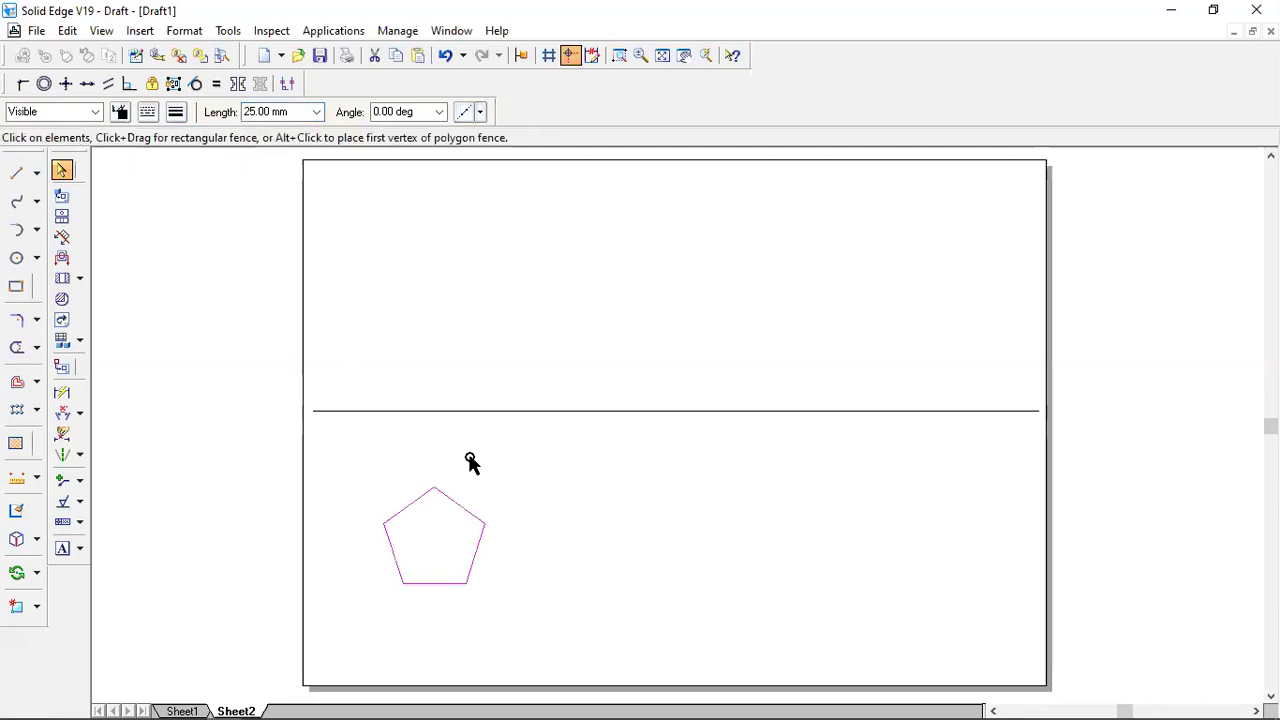
left_click(385, 472)
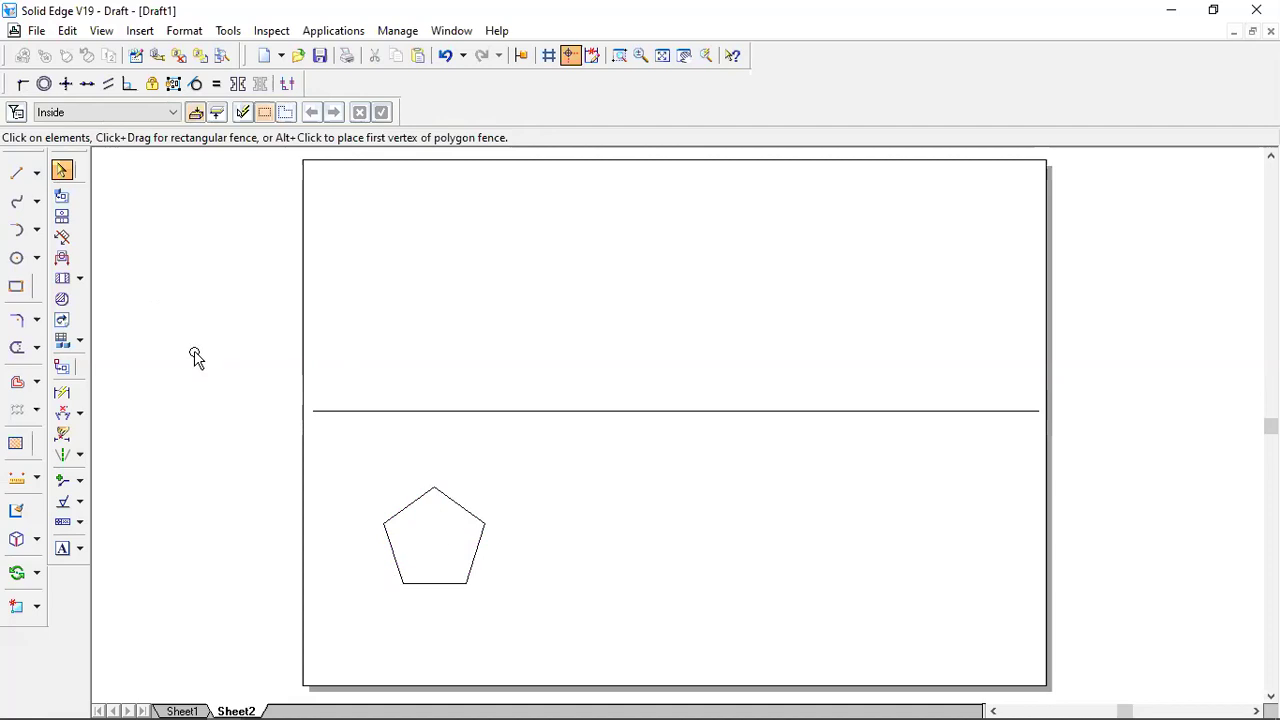
Try to rotate the pentagon about its upper-right vertex to make the lower-right side vertical.
left_click_drag(366, 469, 520, 617)
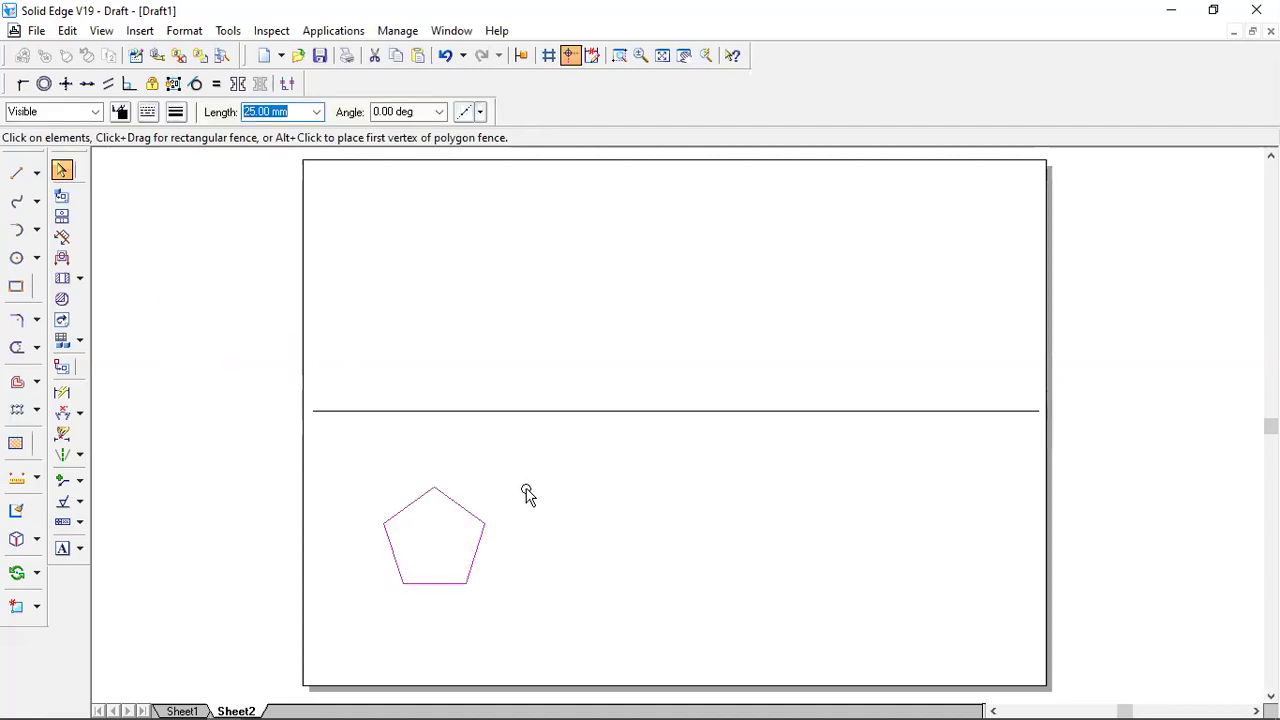
left_click(36, 573)
left_click(86, 591)
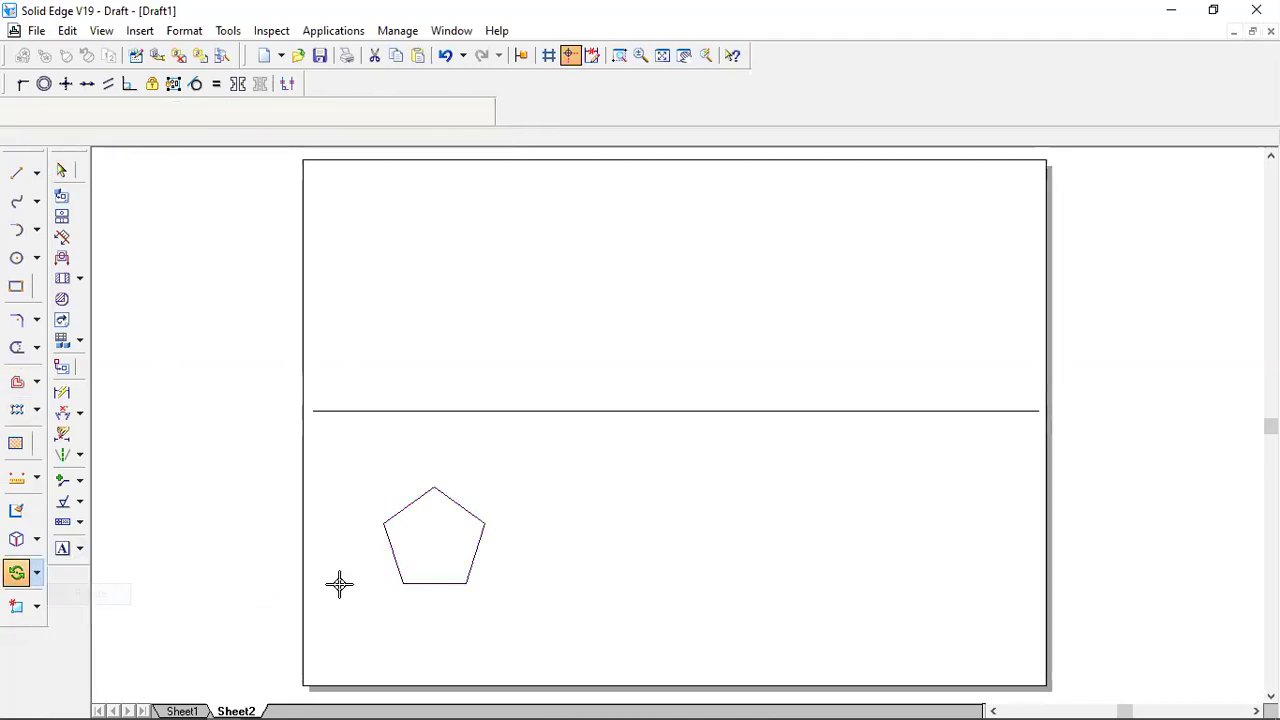
left_click(476, 541)
left_click(484, 523)
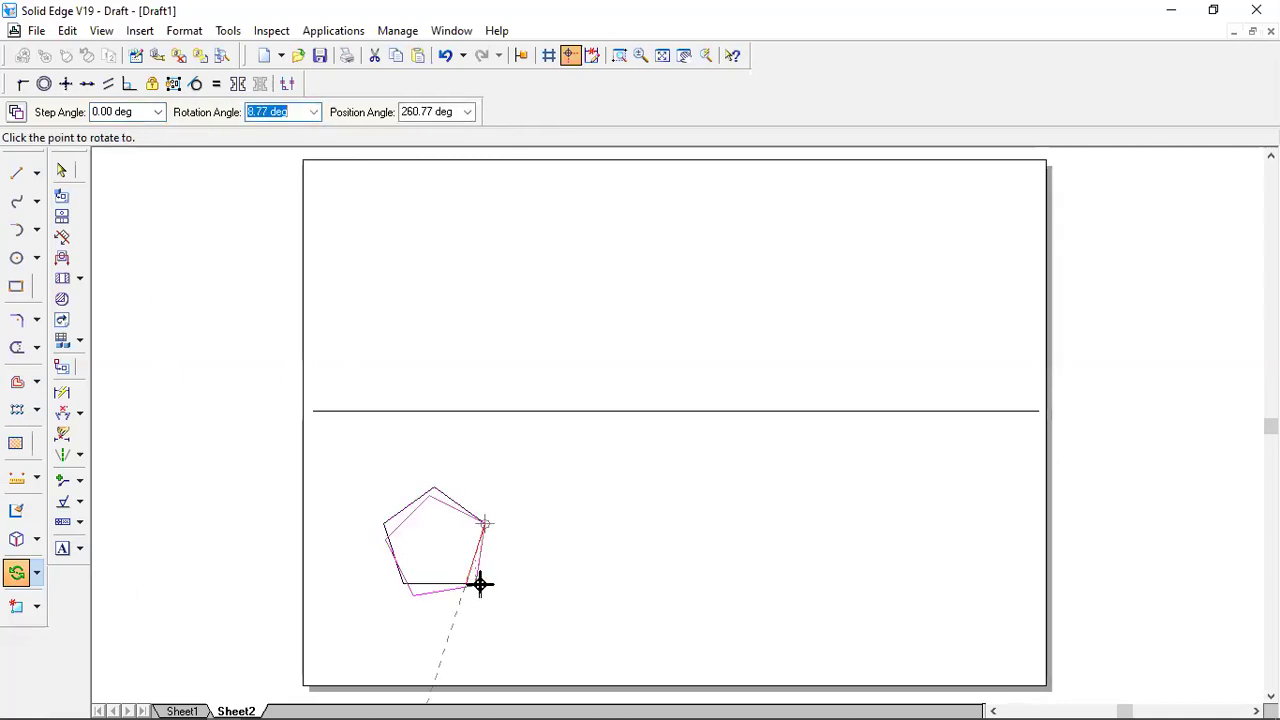
left_click(483, 590)
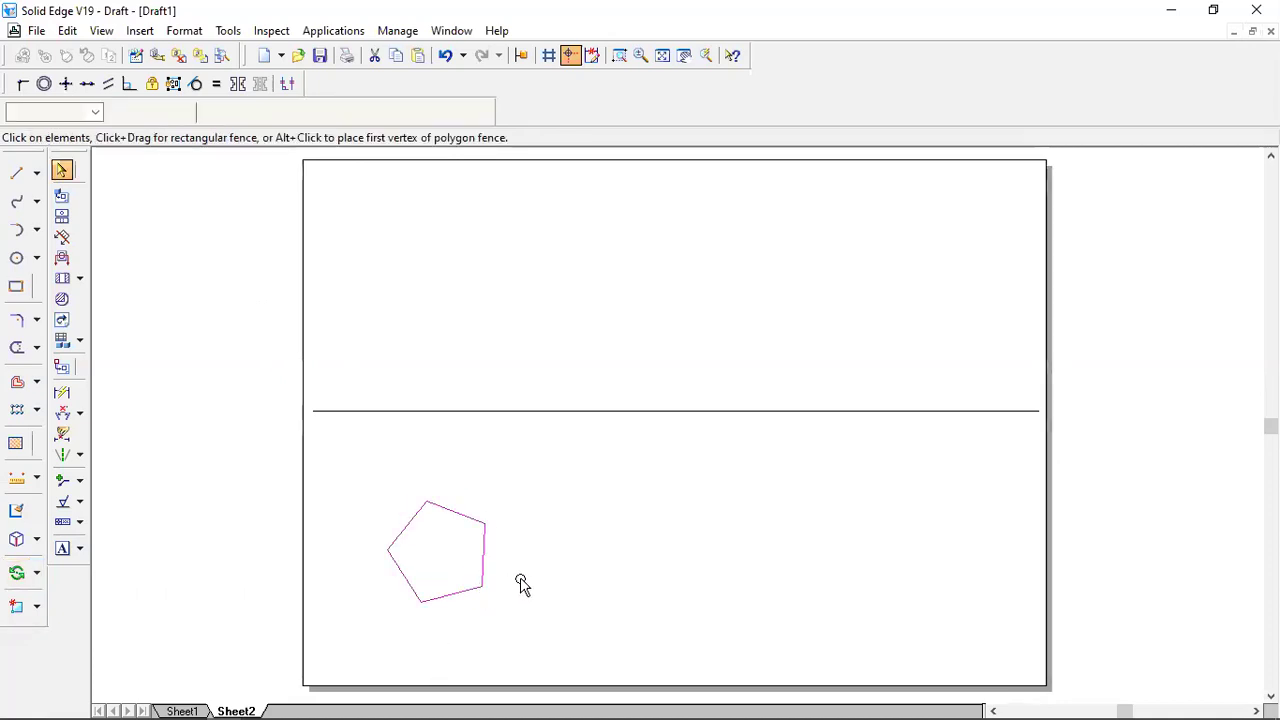
left_click_drag(344, 485, 494, 620)
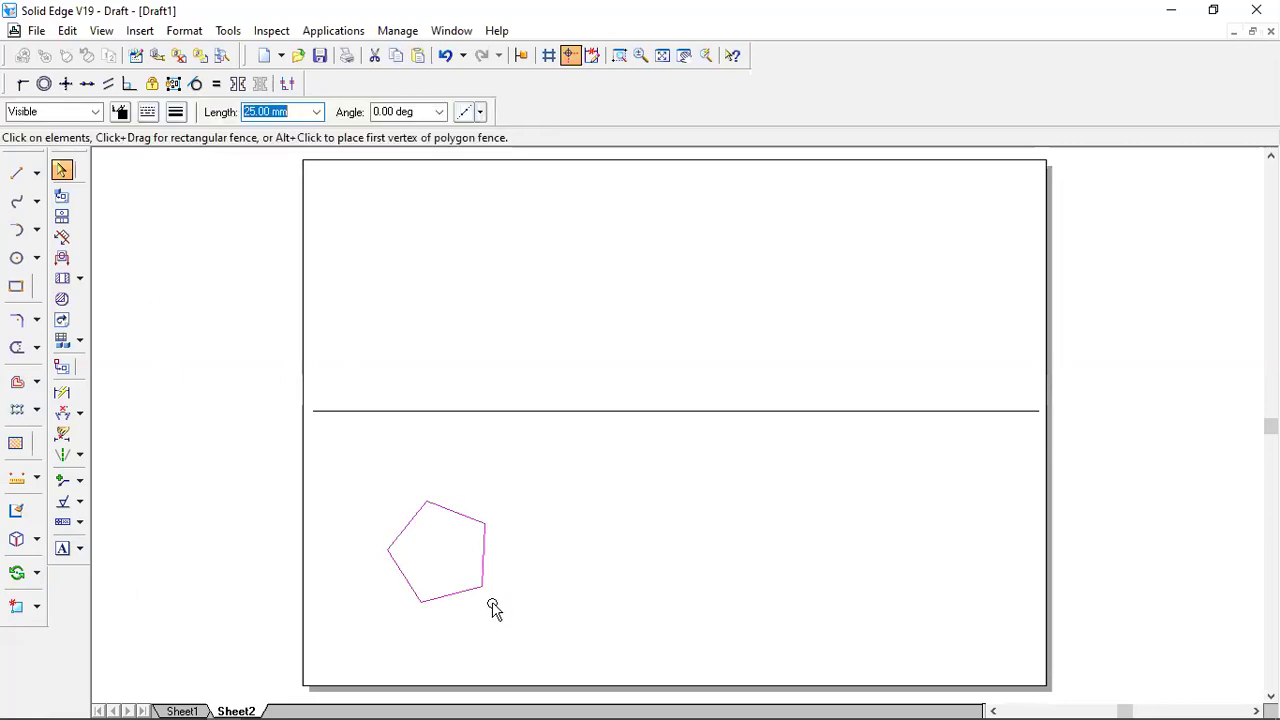
left_click(487, 566)
key("ctrl+z")
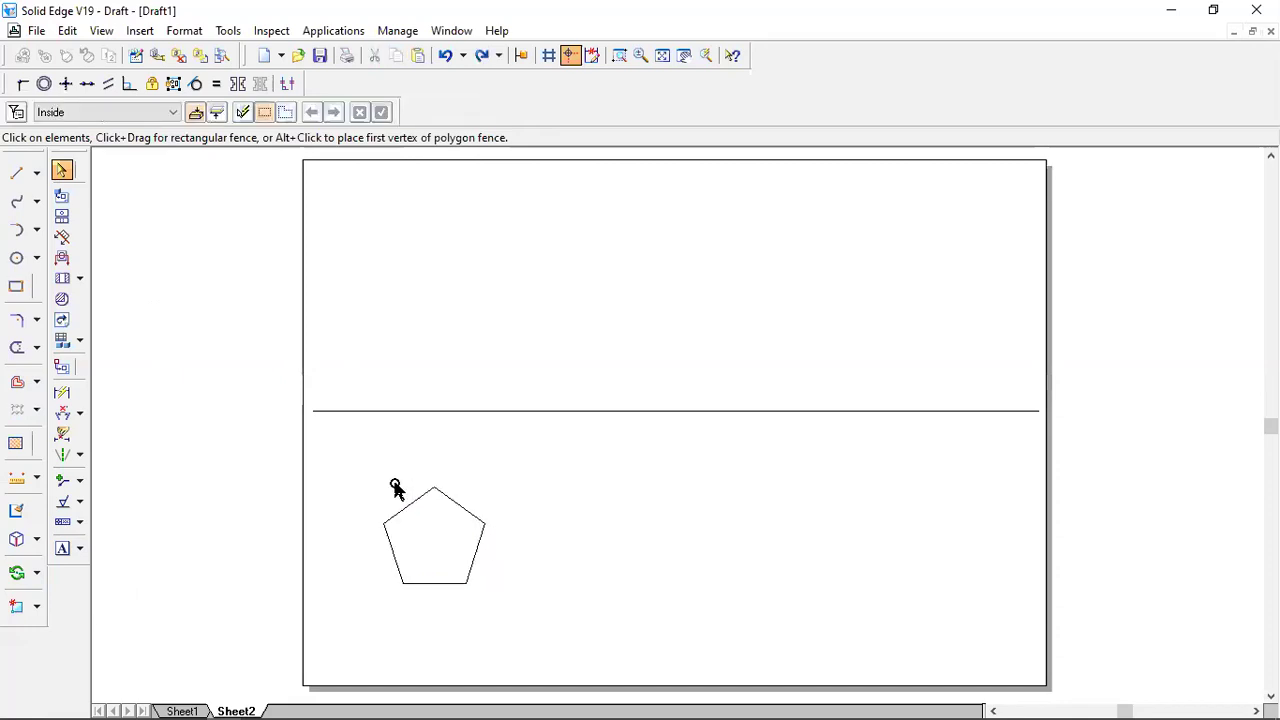
Rotate the whole pentagon 90° about the right end of its base so the base becomes the vertical right side.
left_click(17, 574)
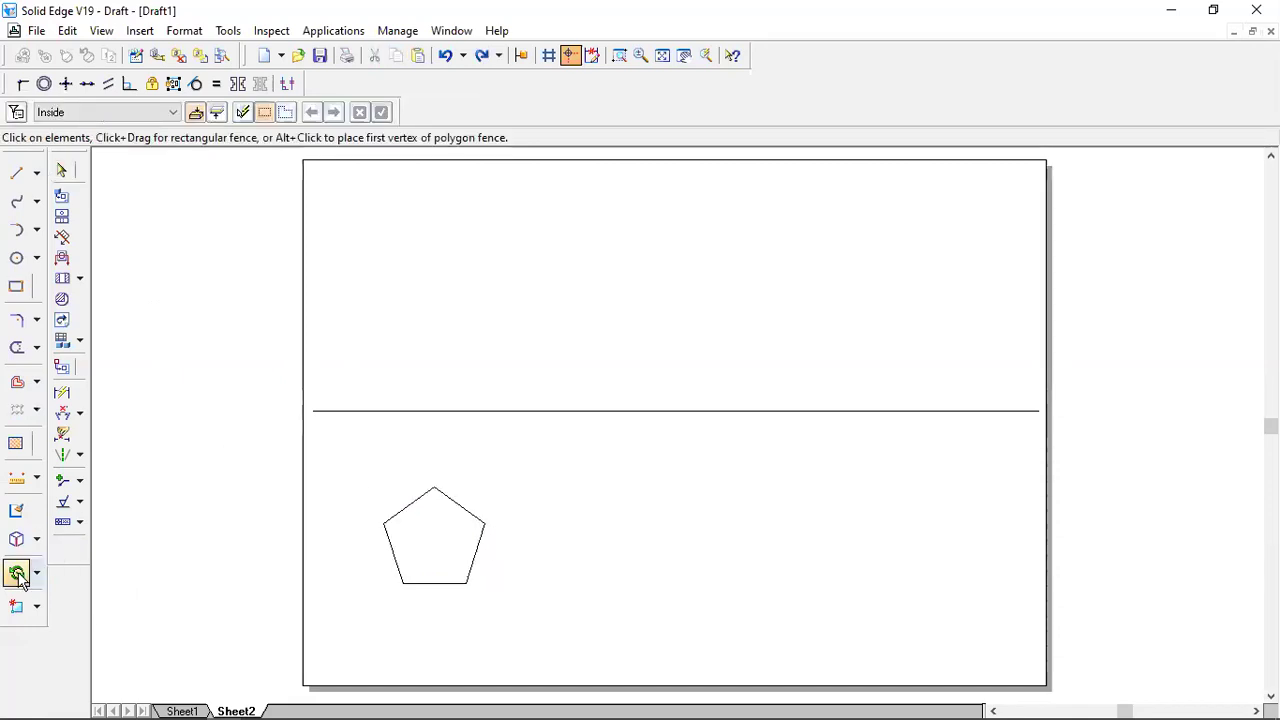
left_click_drag(373, 479, 530, 632)
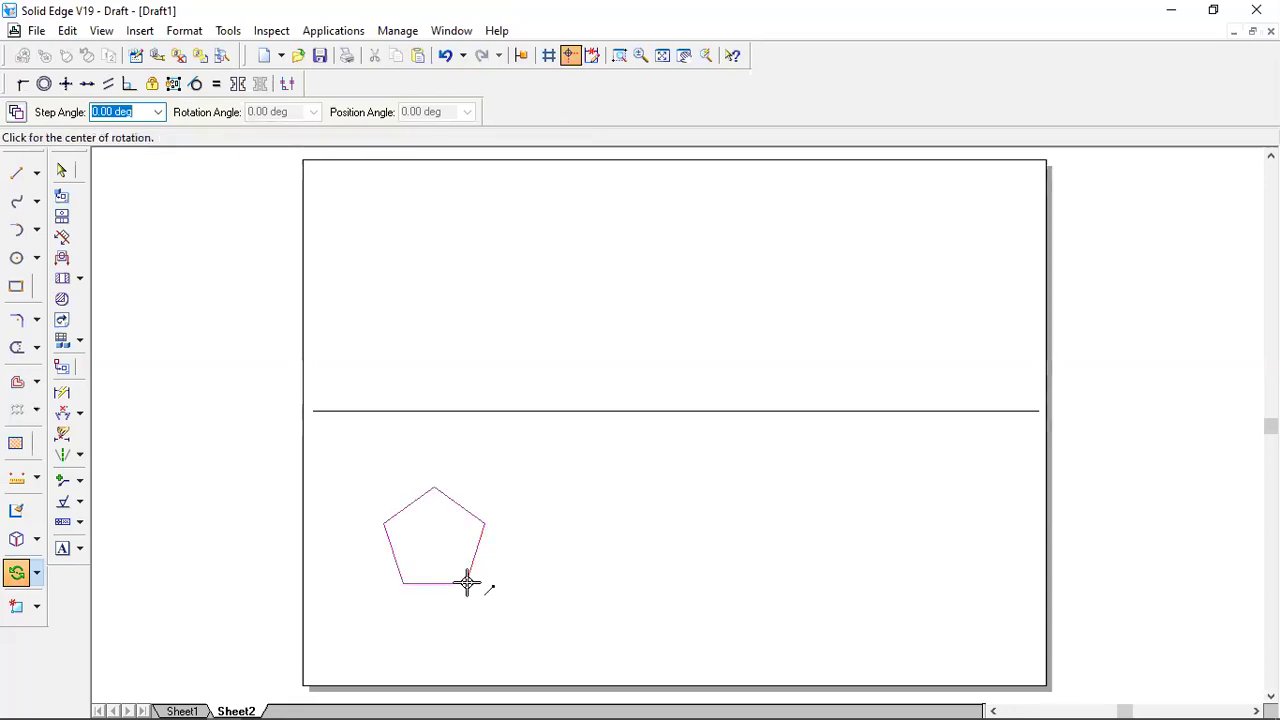
left_click(467, 583)
left_click(403, 582)
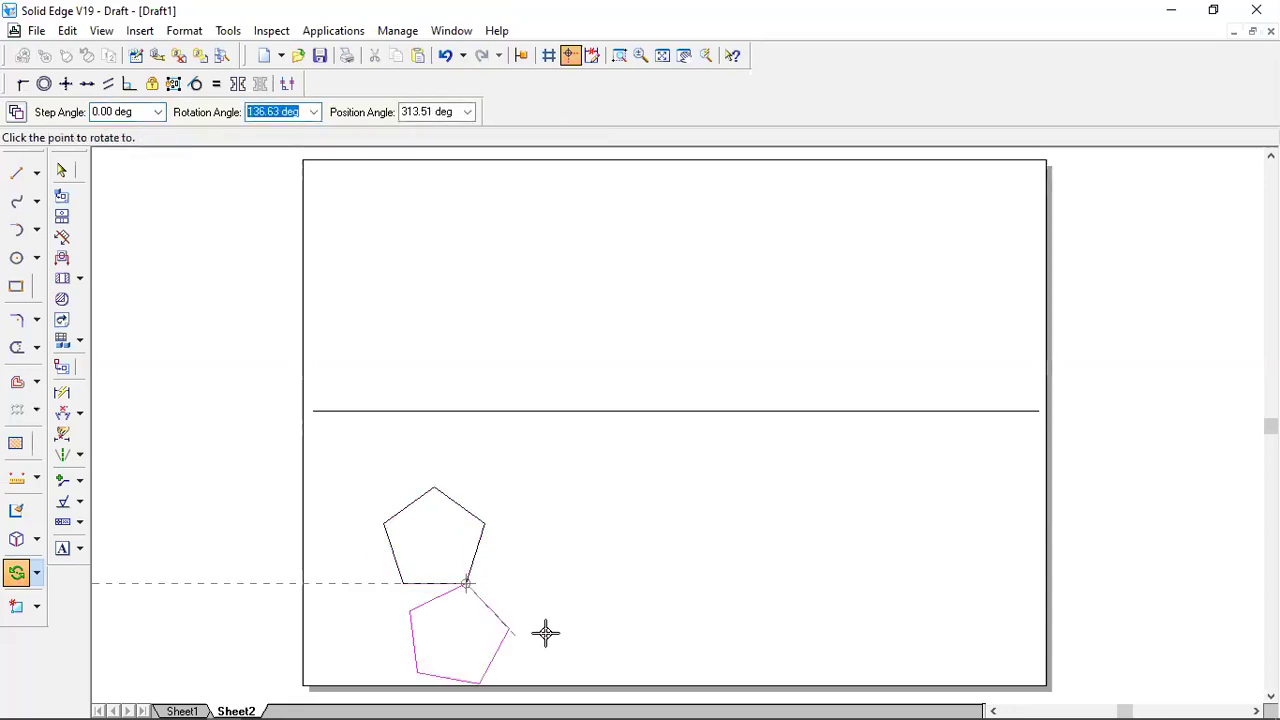
left_click(467, 630)
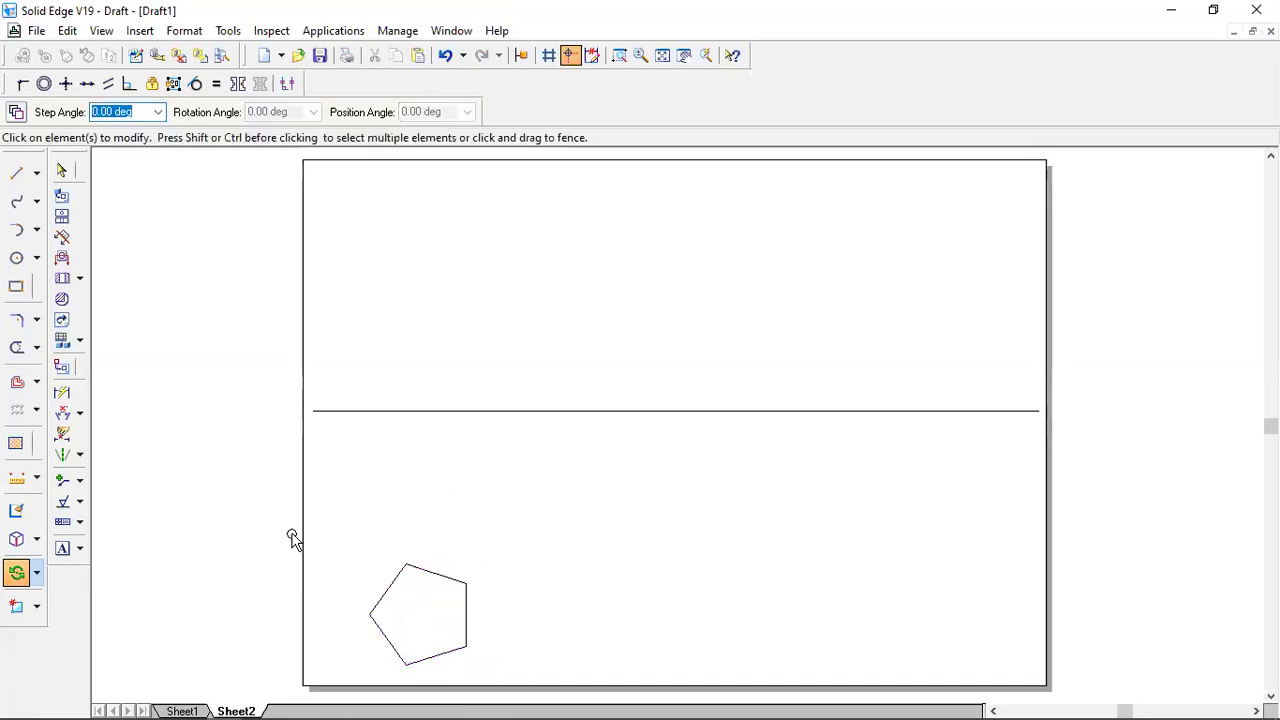
Move the rotated pentagon up by its left vertex to just below the reference line.
left_click_drag(356, 537, 506, 674)
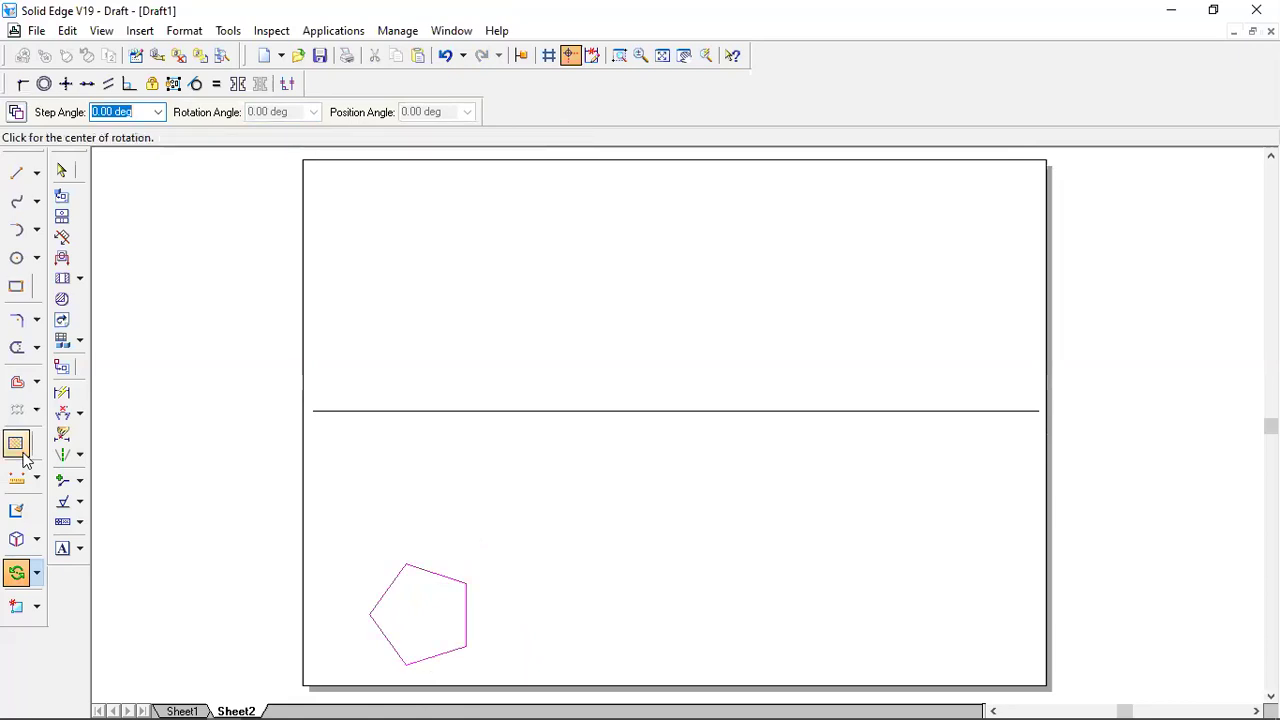
left_click(37, 572)
left_click(77, 573)
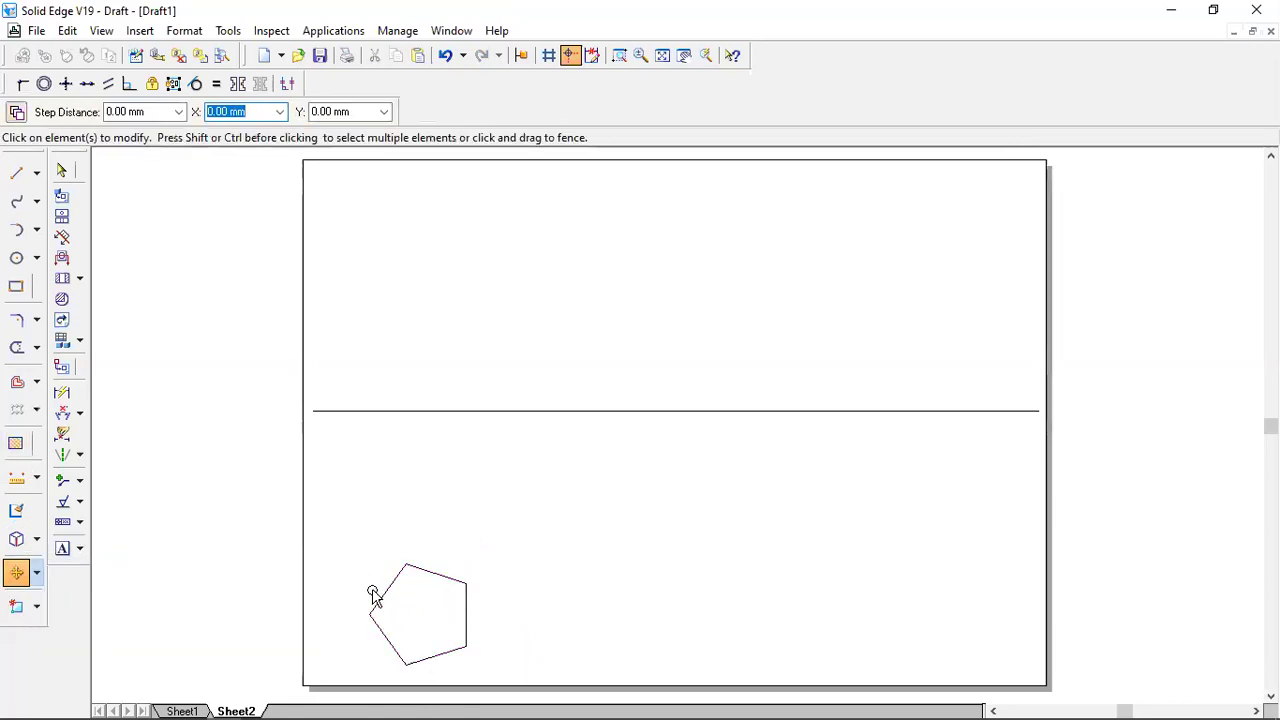
left_click(418, 618)
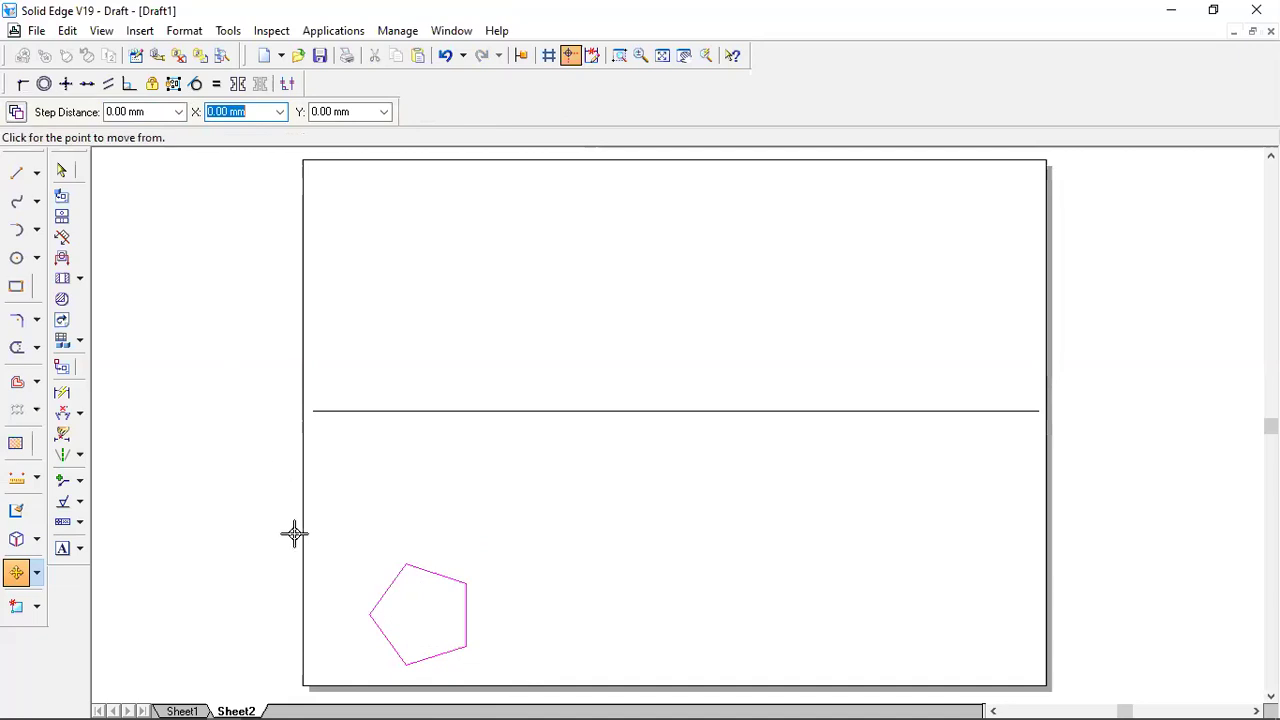
left_click(368, 611)
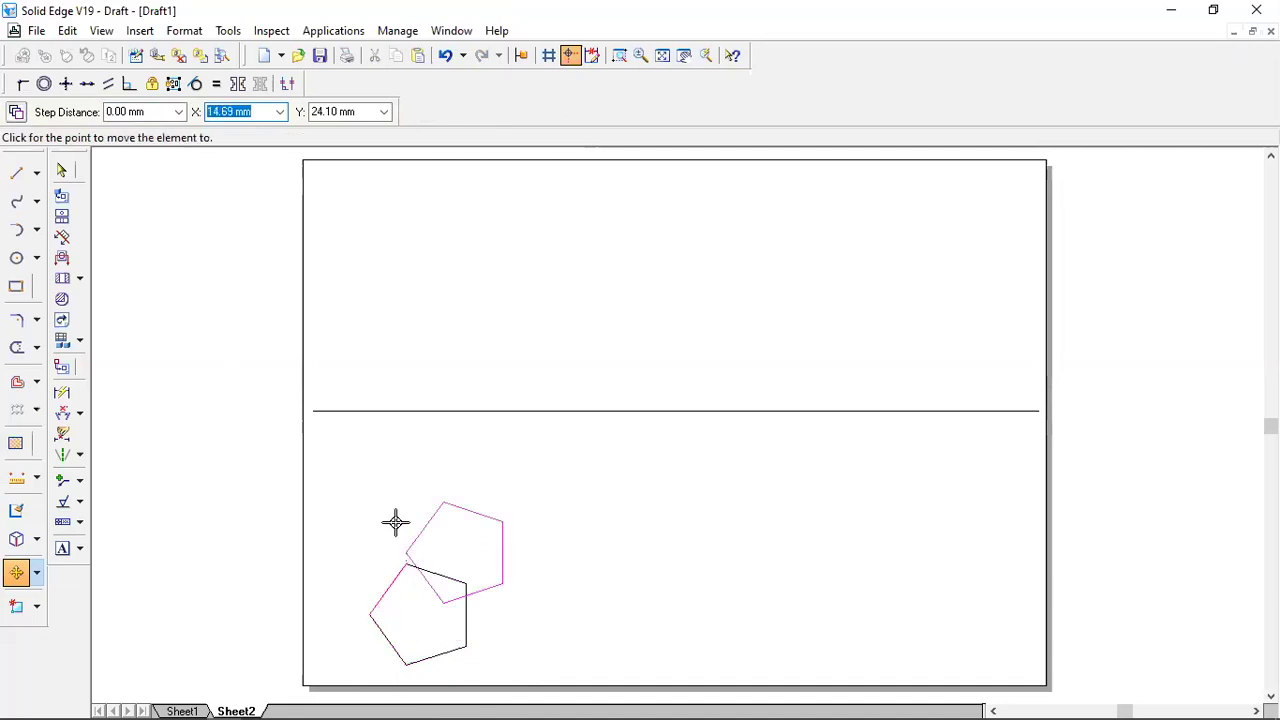
left_click(397, 494)
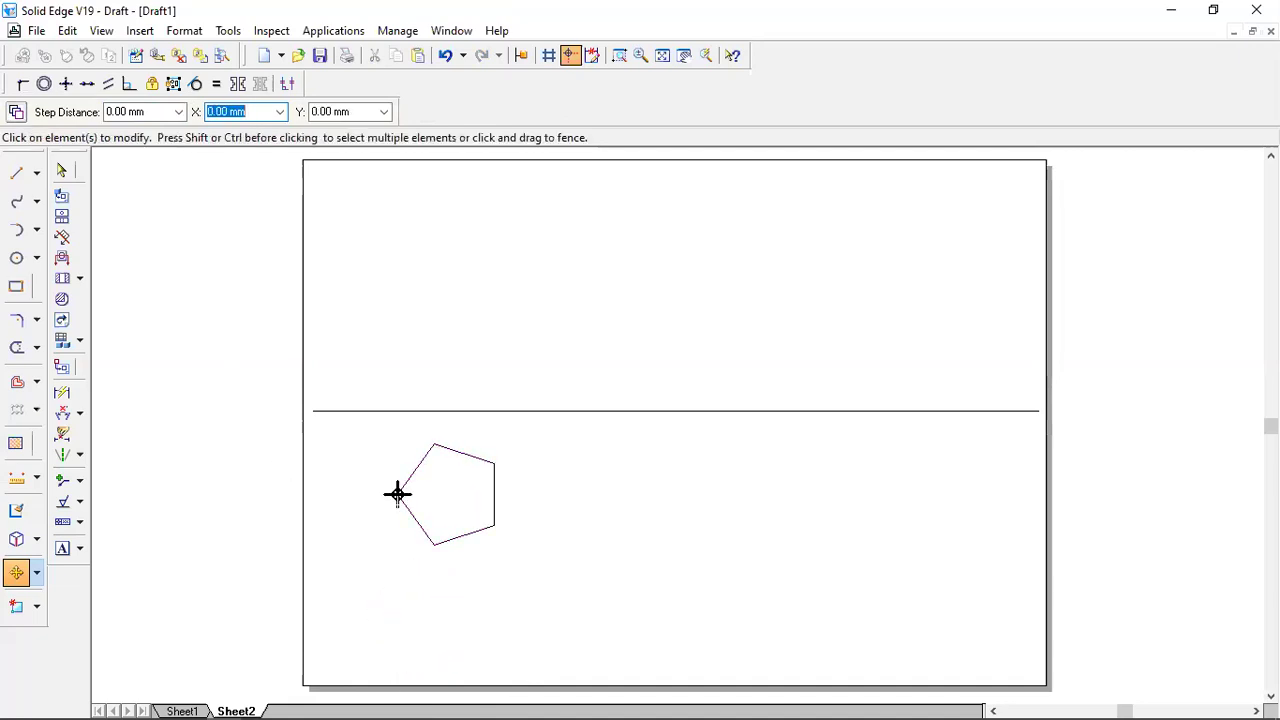
Move the pentagon horizontally by its left vertex, closer to the left end of the reference line.
left_click(62, 166)
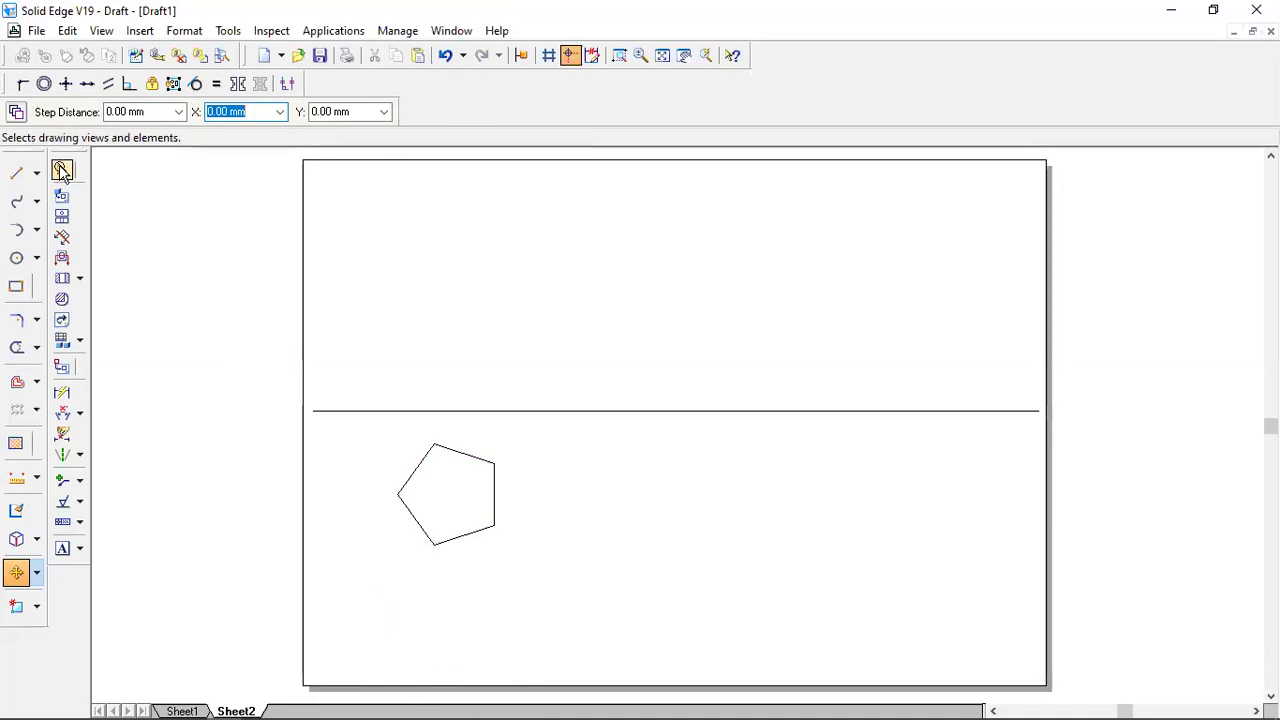
left_click_drag(388, 428, 534, 586)
left_click(16, 572)
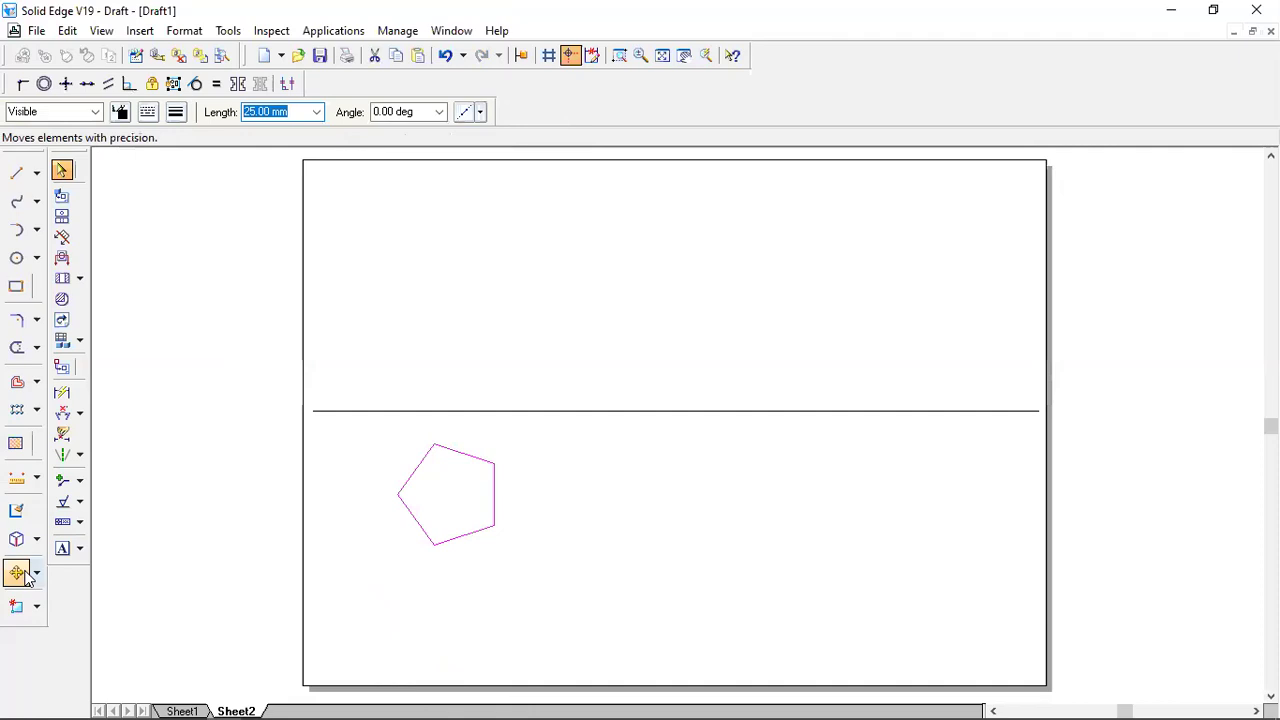
left_click(397, 494)
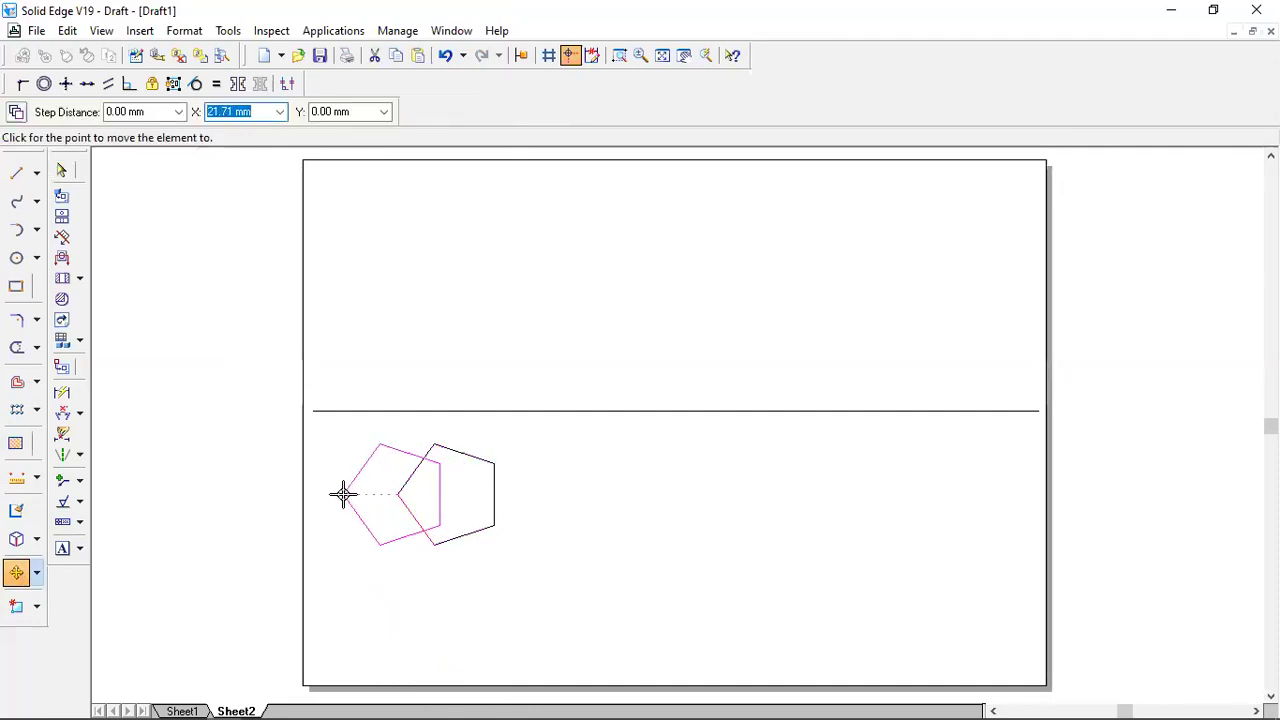
left_click(350, 494)
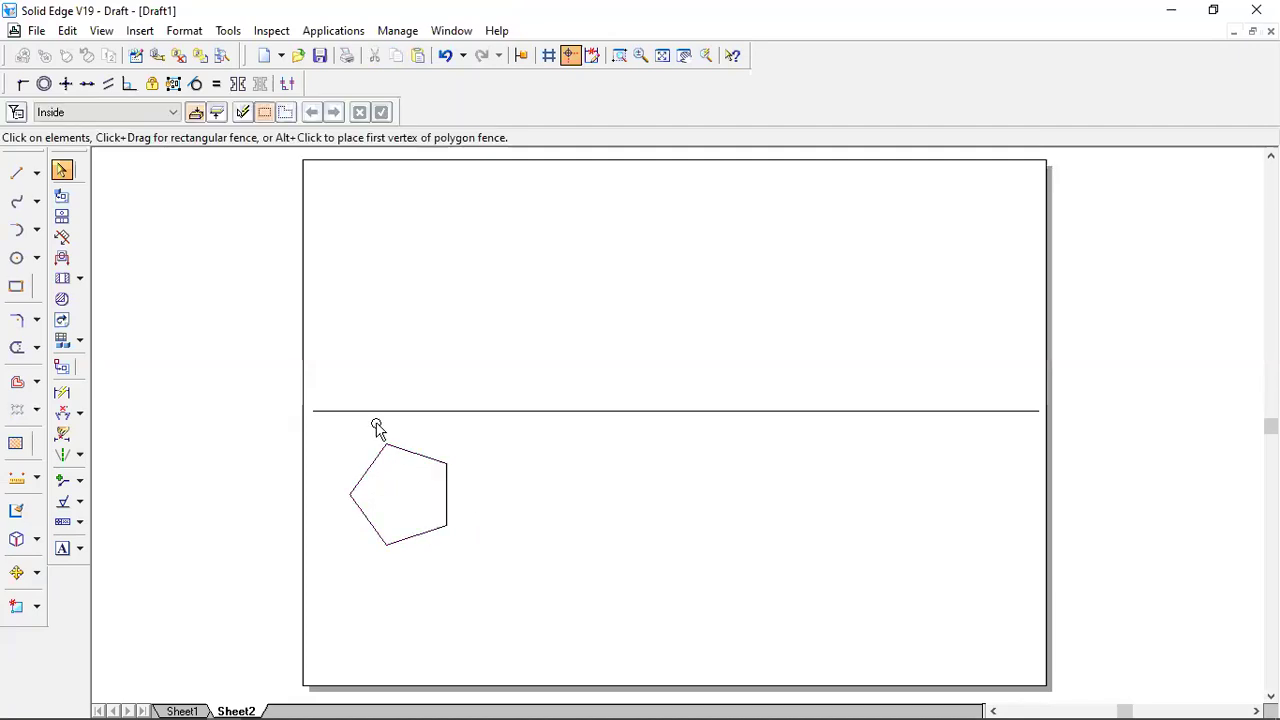
Set the line type for new lines to the solid continuous style.
left_click(16, 172)
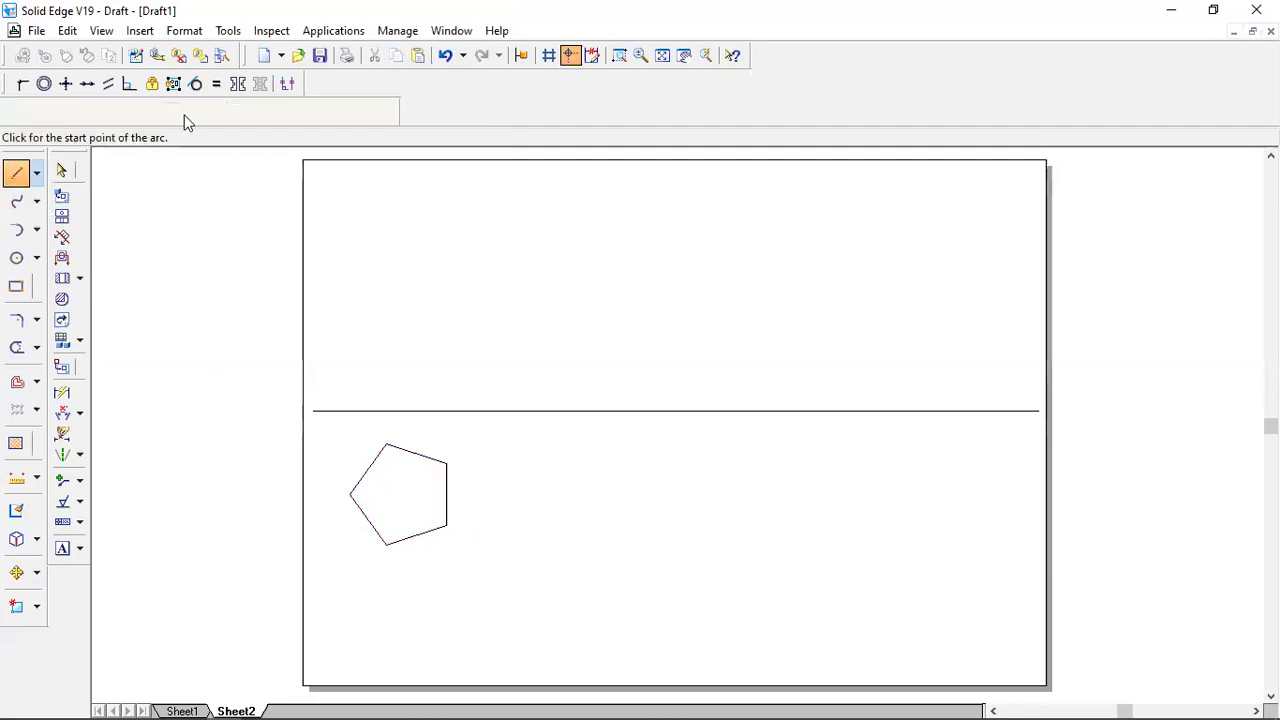
left_click(148, 111)
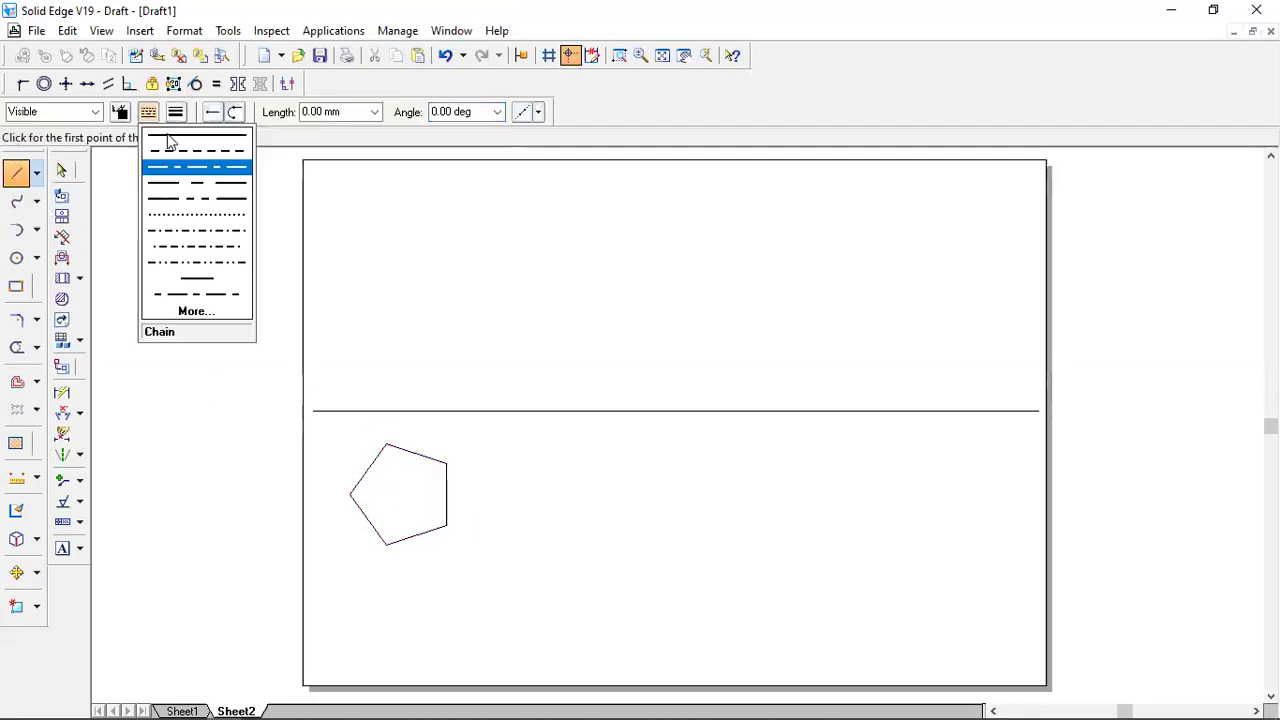
left_click(168, 142)
left_click(62, 170)
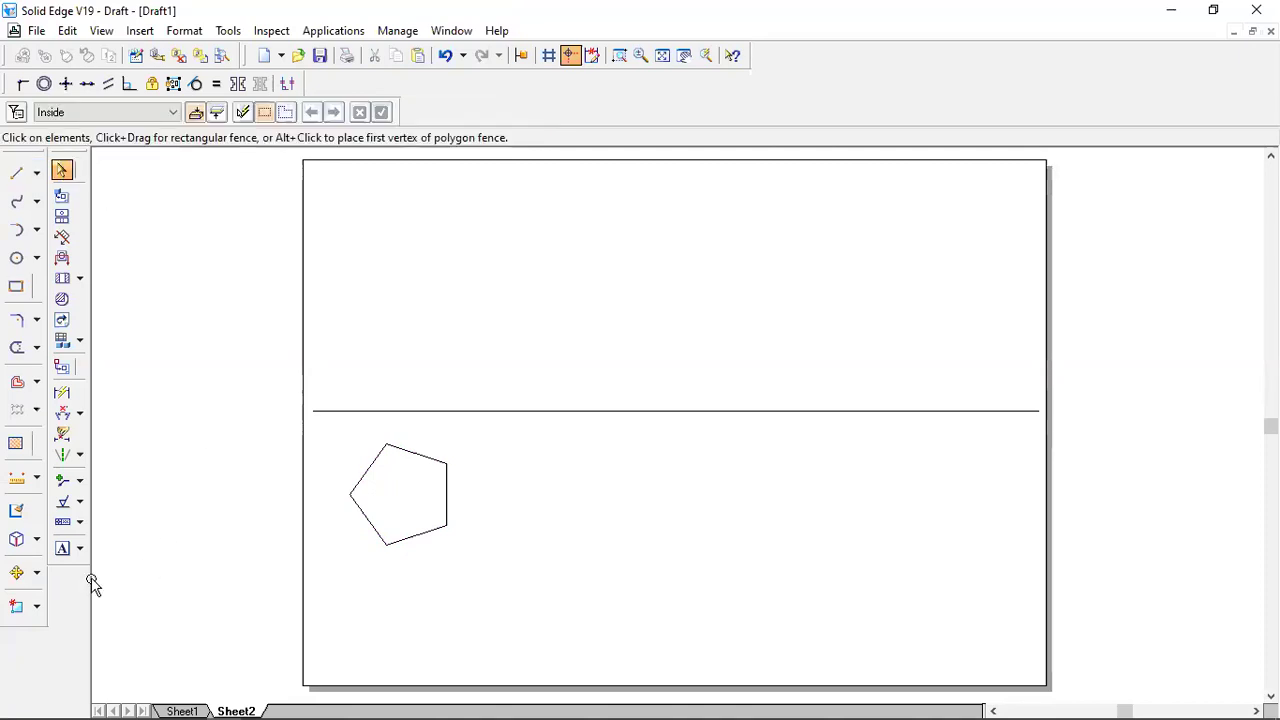
Label the pentagon's vertices a,(a1), b,(b1), c,(c1), d,(d1) and e,(e1), counterclockwise from the left vertex.
left_click(62, 548)
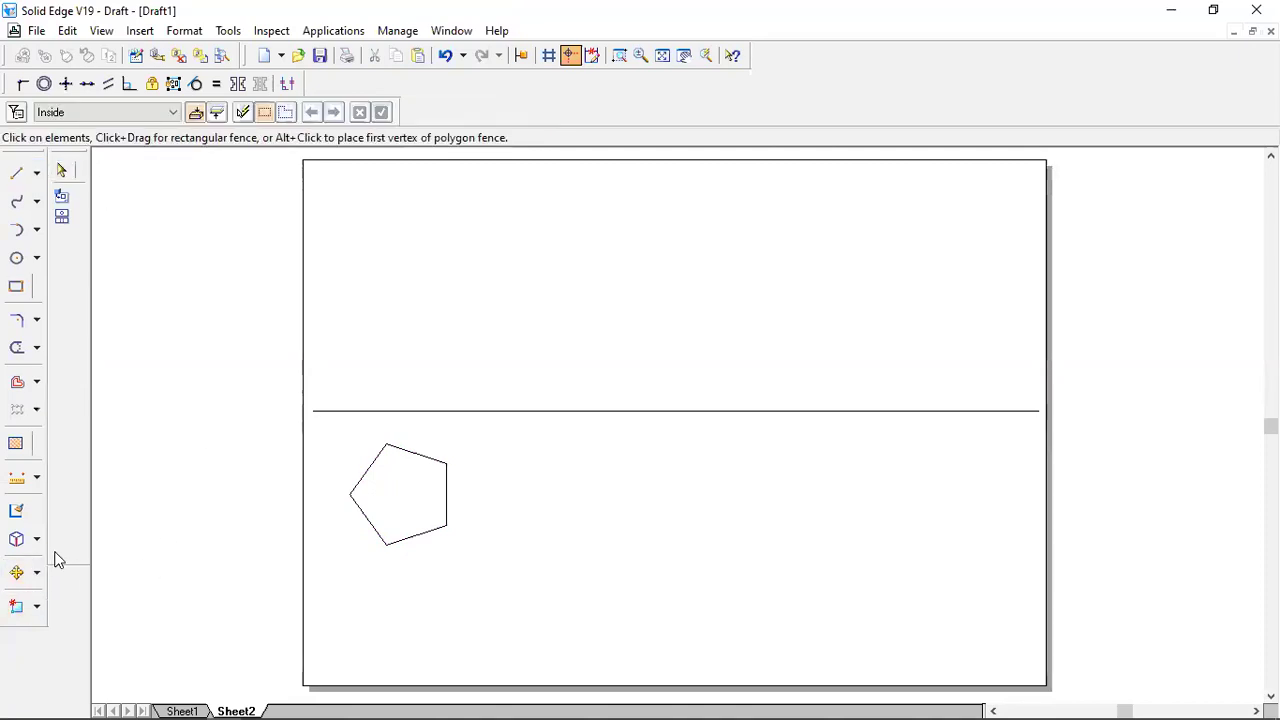
left_click(339, 498)
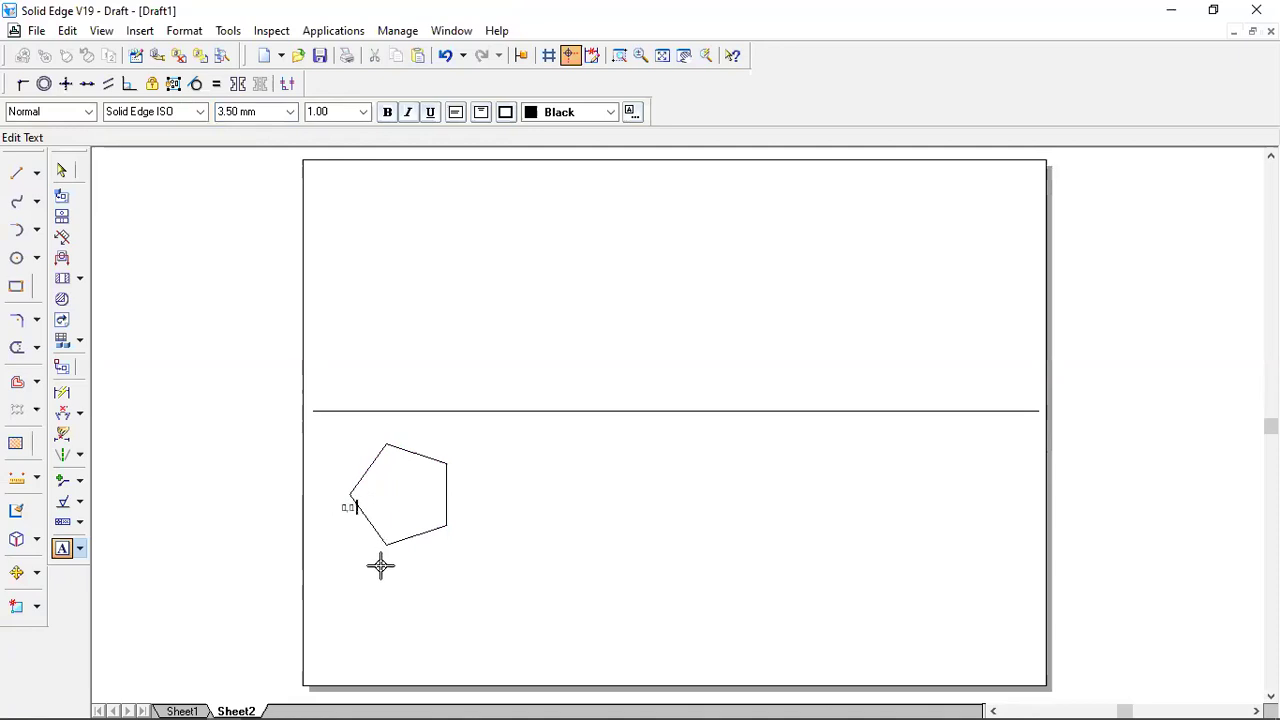
left_click(384, 555)
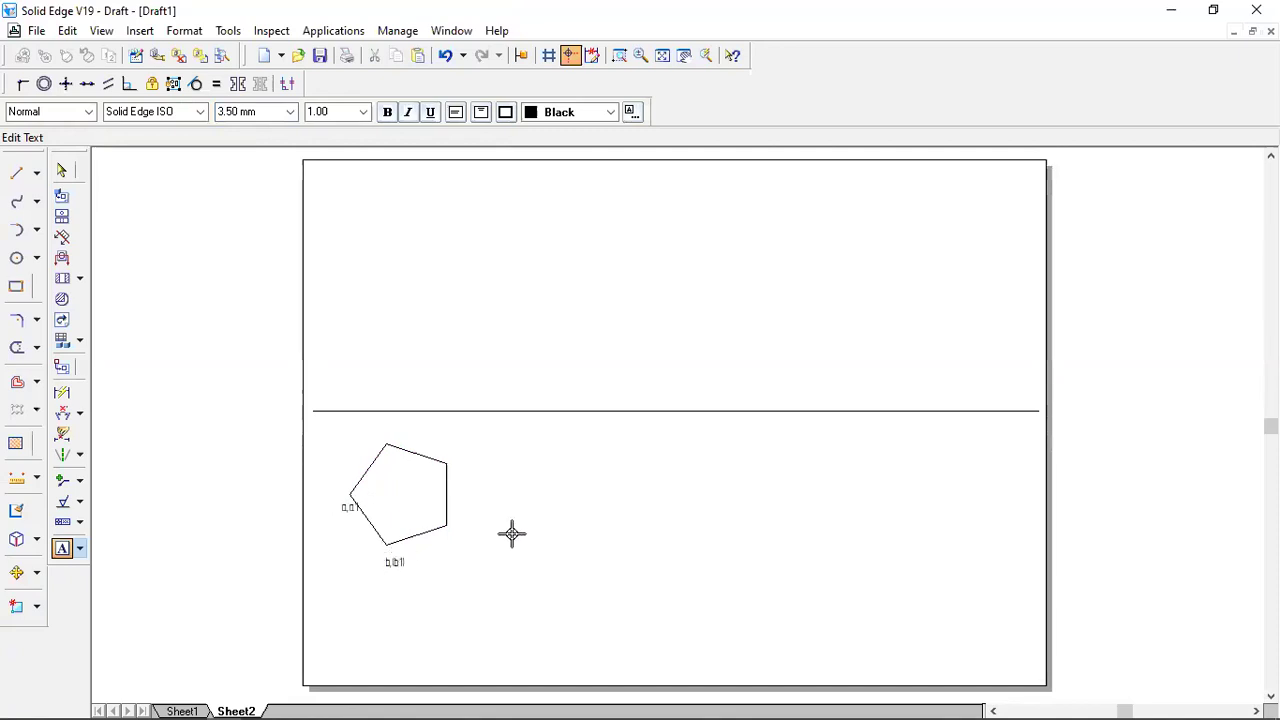
left_click(453, 528)
left_click(453, 528)
left_click(62, 171)
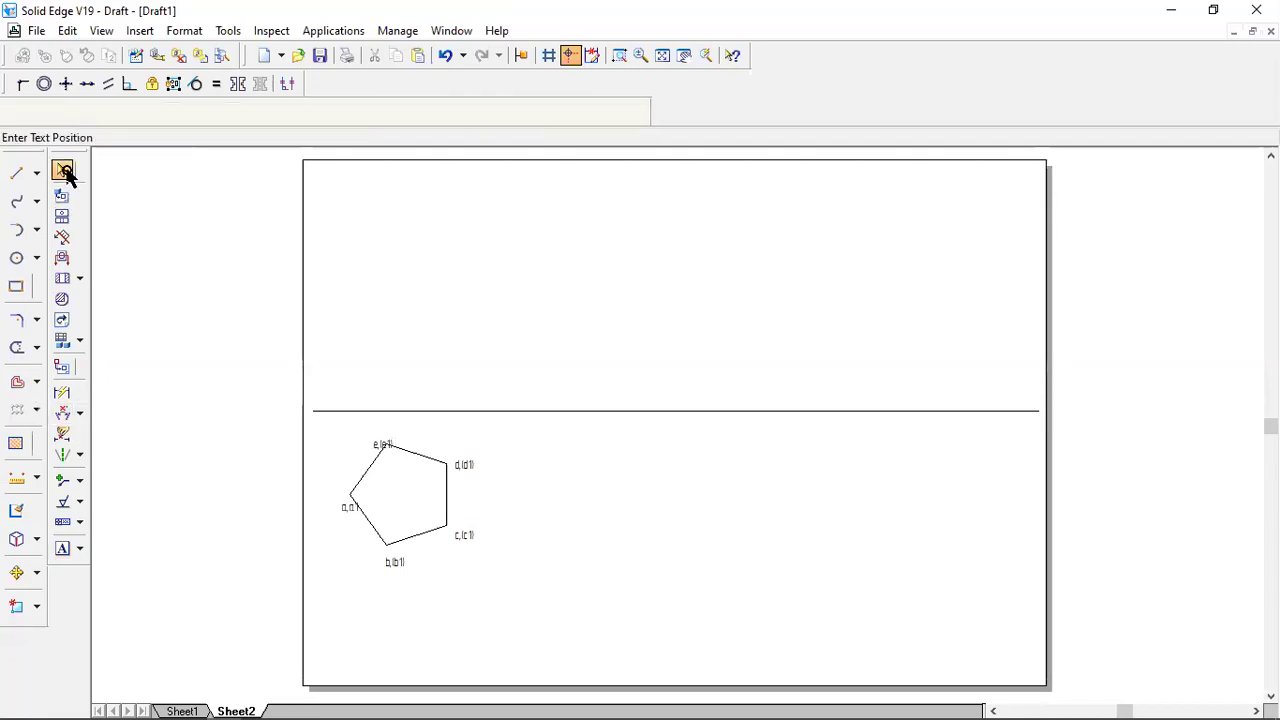
Move the e,(e1) label slightly left and up so it sits clear of its vertex.
left_click(376, 448)
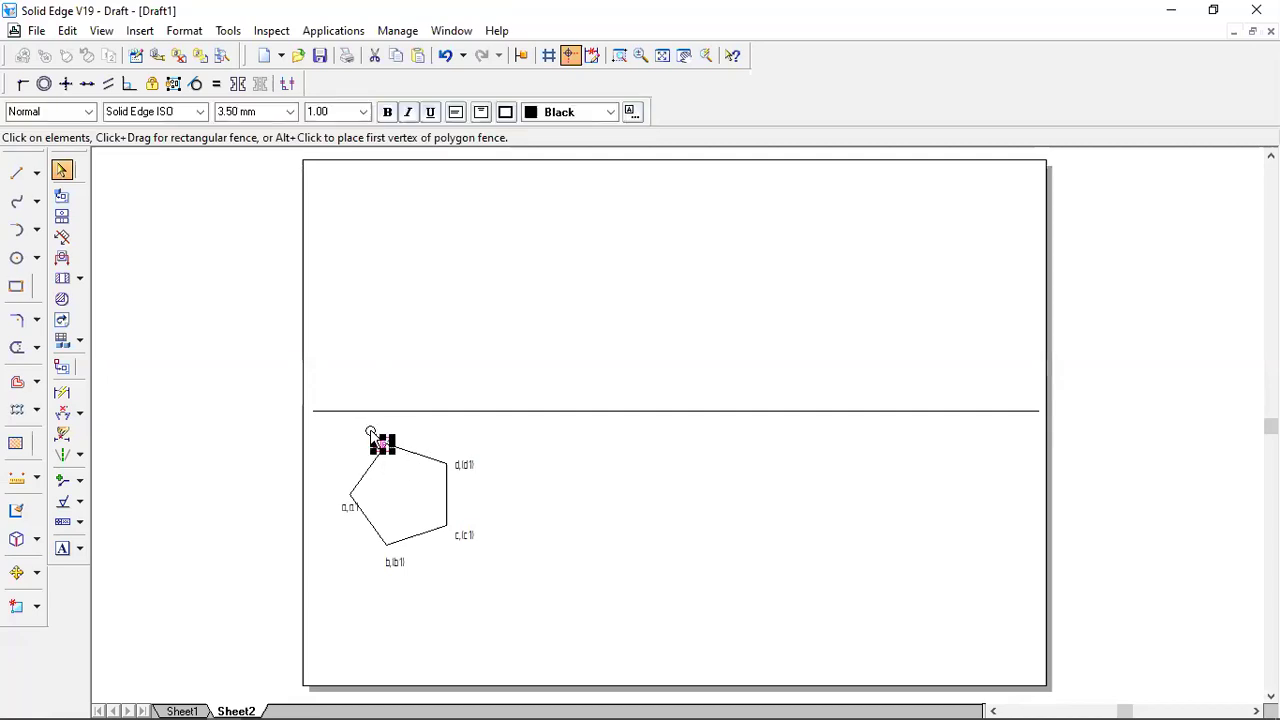
left_click(17, 572)
left_click(351, 600)
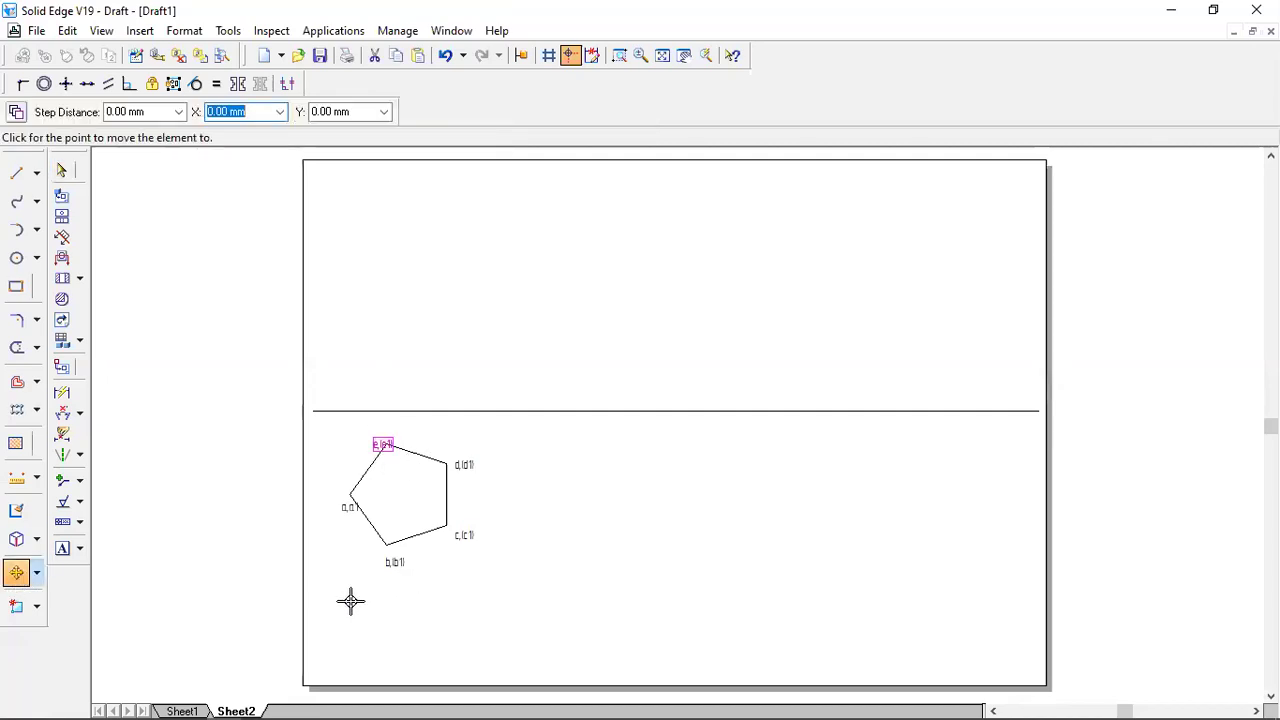
left_click(343, 606)
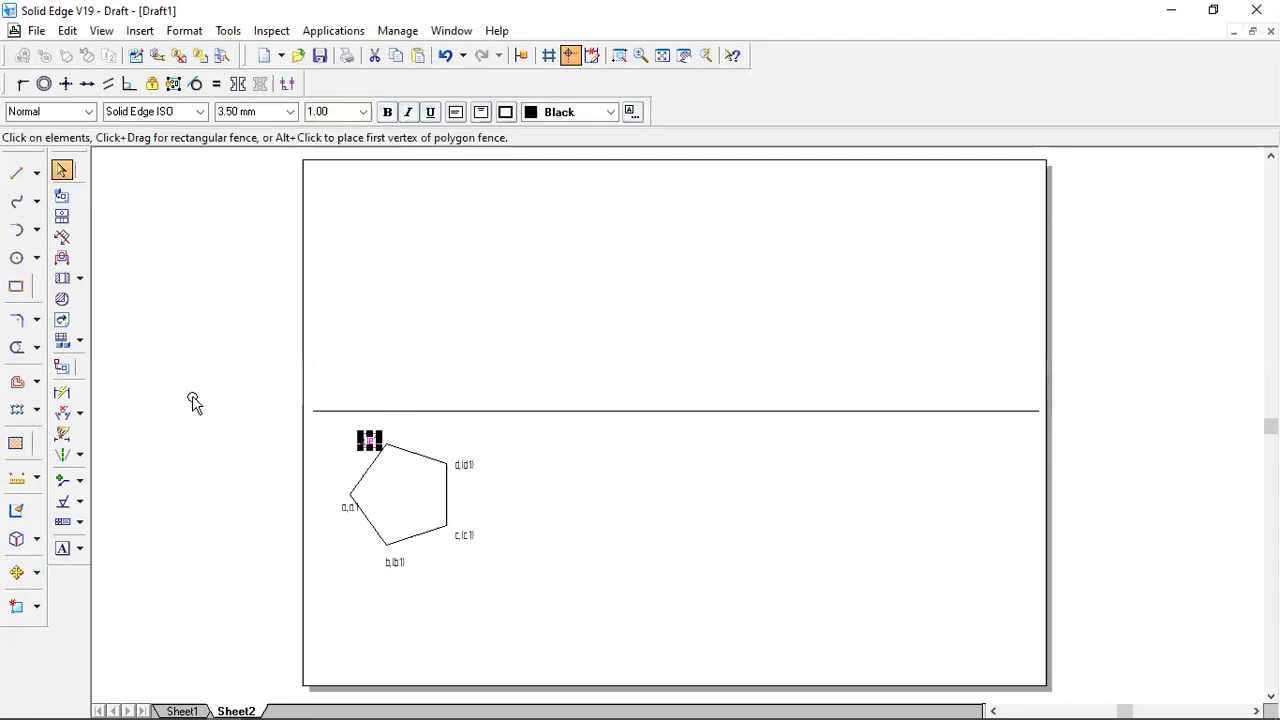
left_click(62, 170)
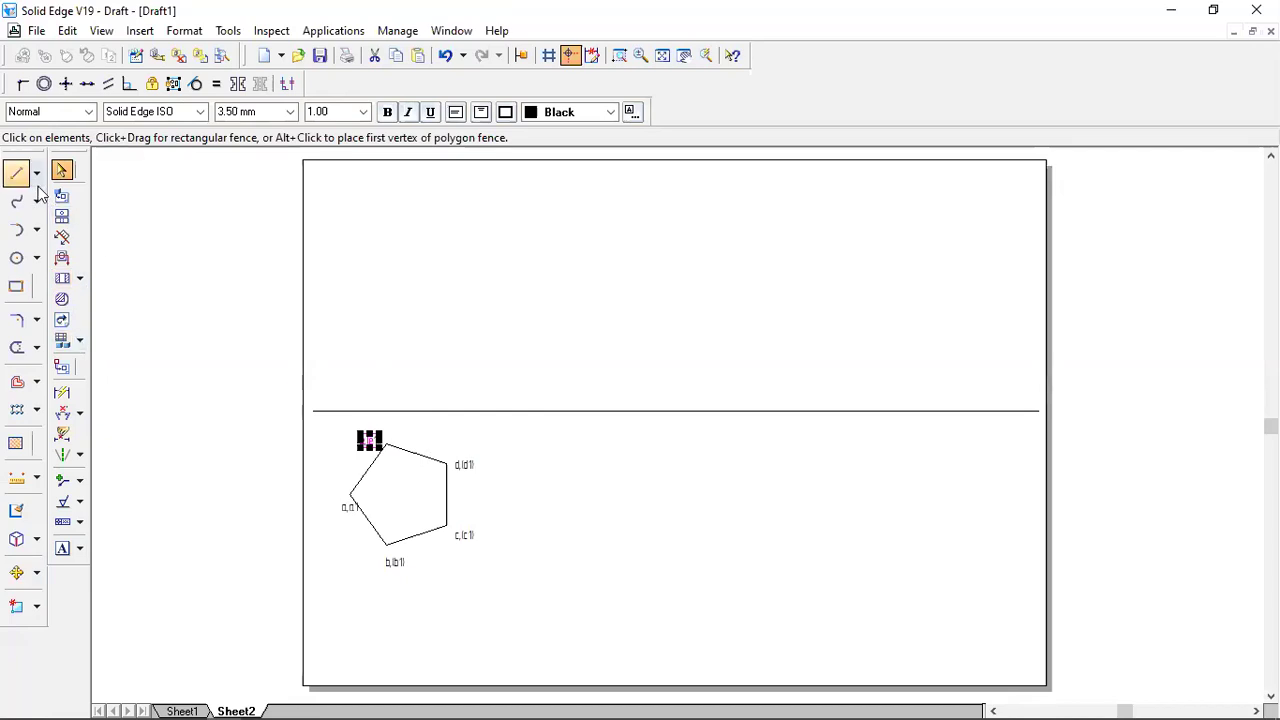
Draw lines from vertex a to the midpoint of side cd and from vertex e to the midpoint of side bc.
left_click(18, 174)
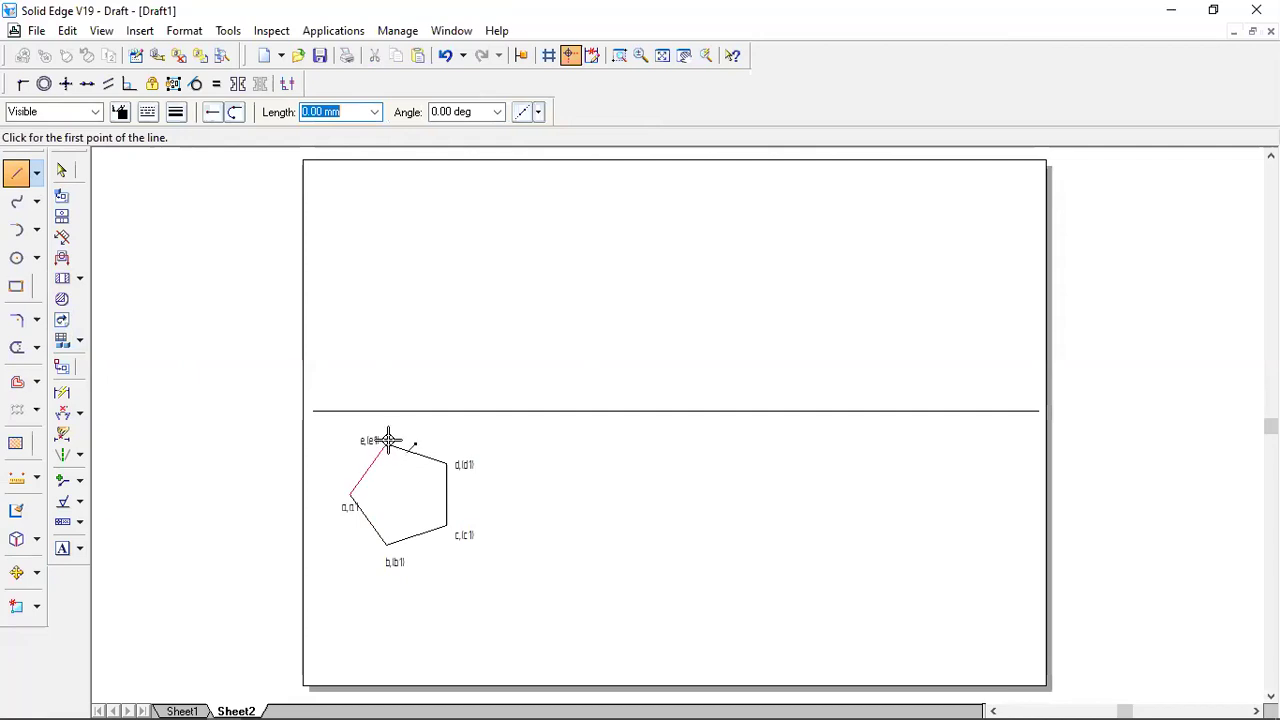
left_click(349, 493)
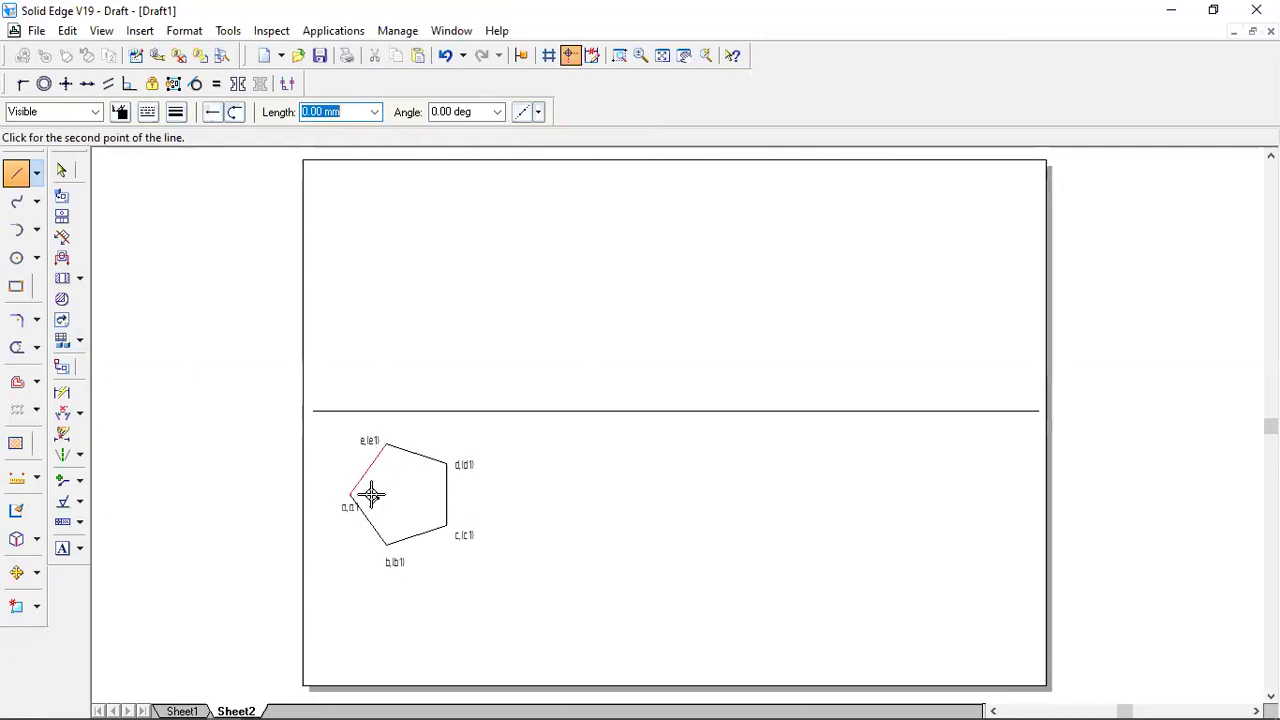
left_click(446, 494)
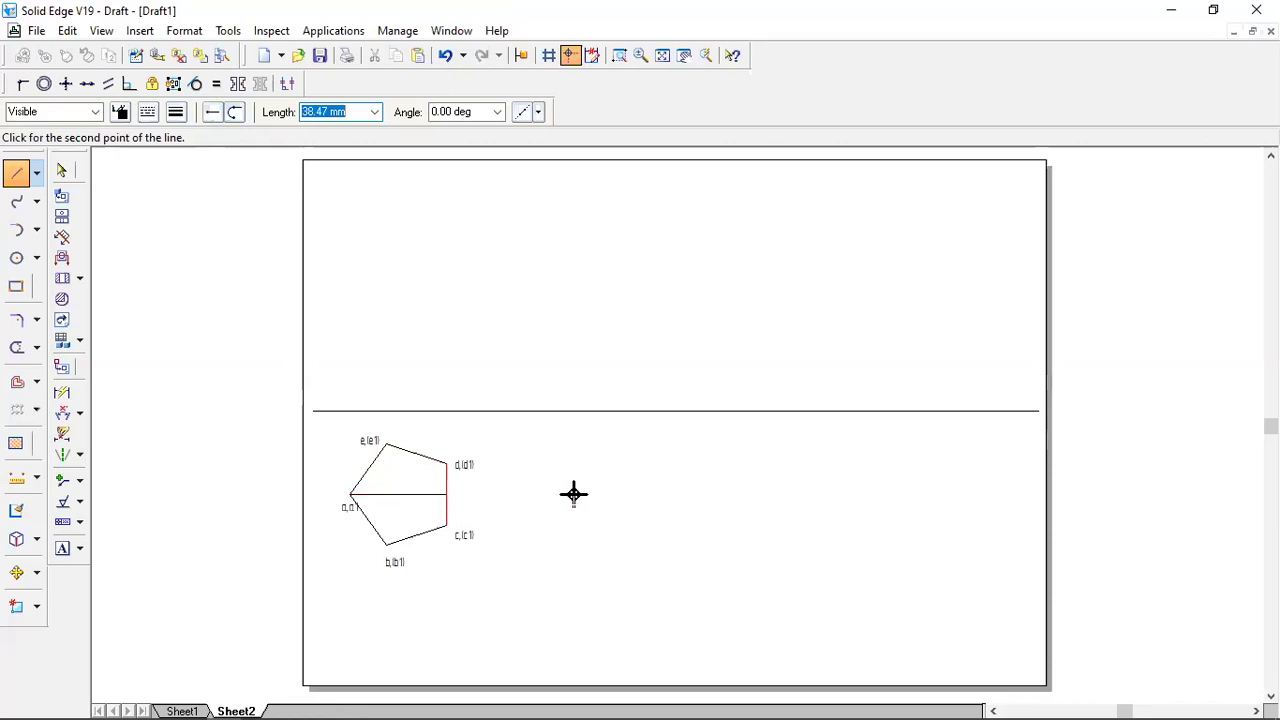
left_click(391, 449)
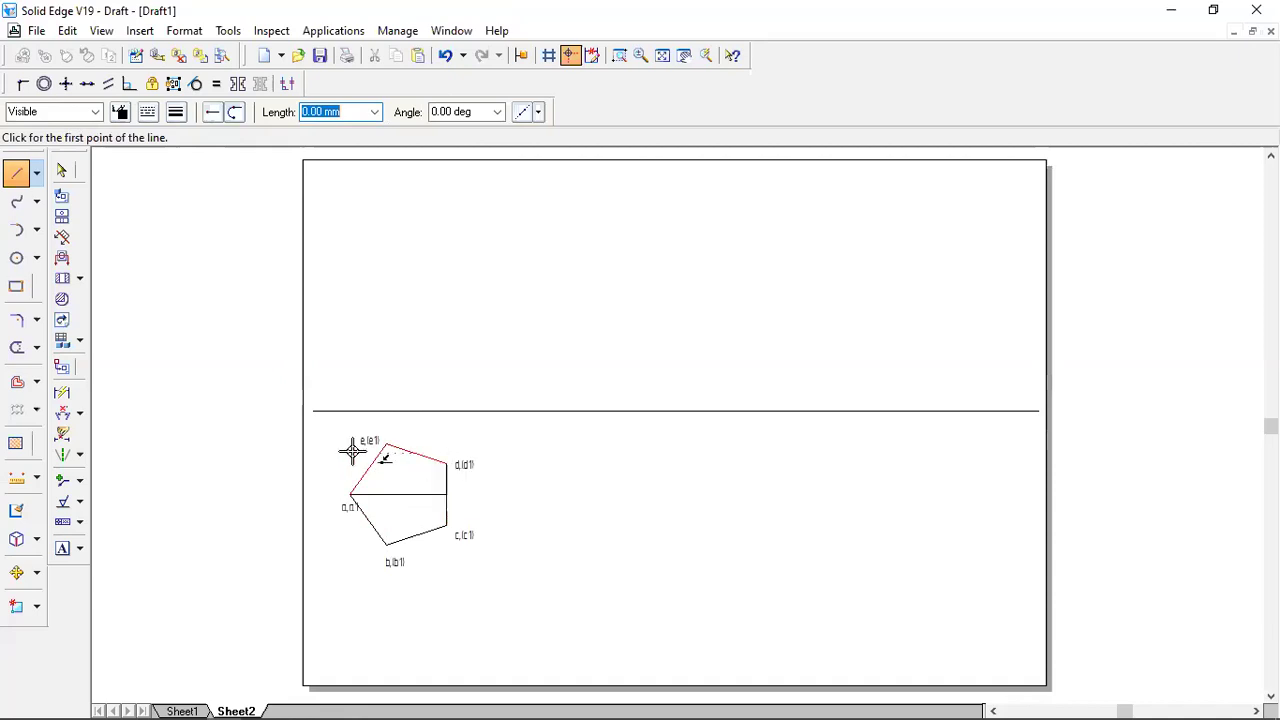
left_click(386, 443)
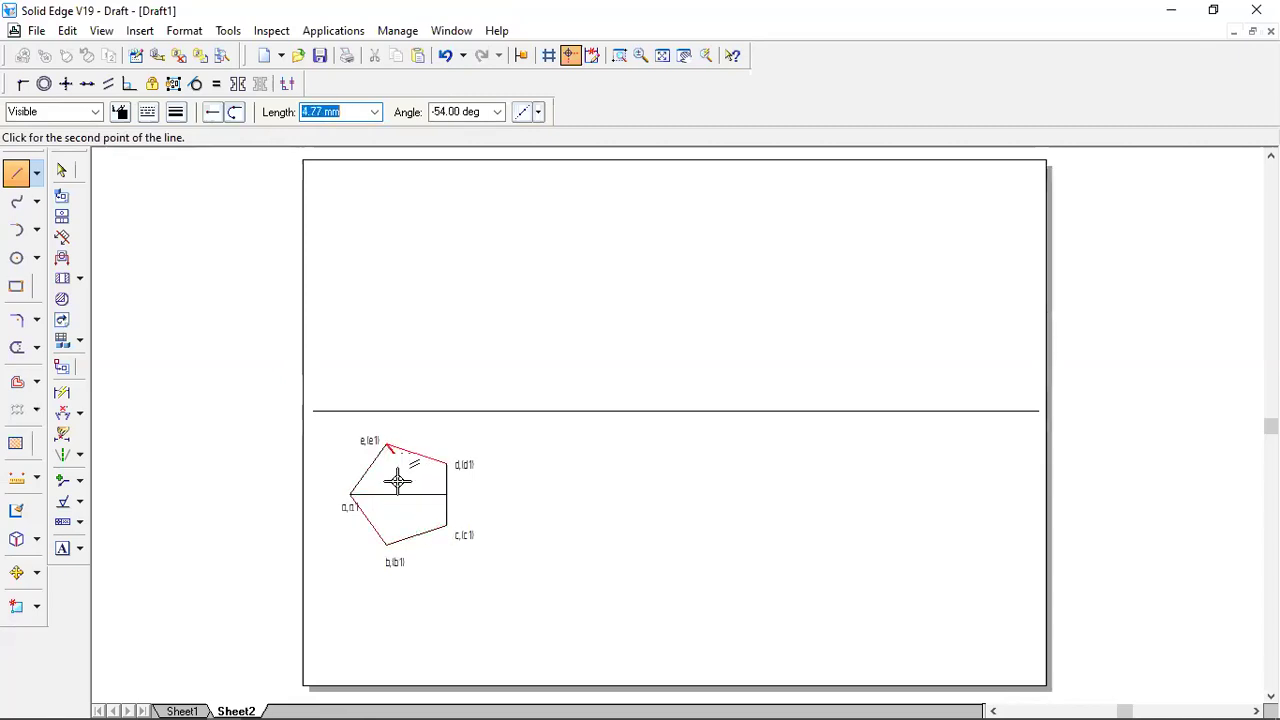
left_click(414, 536)
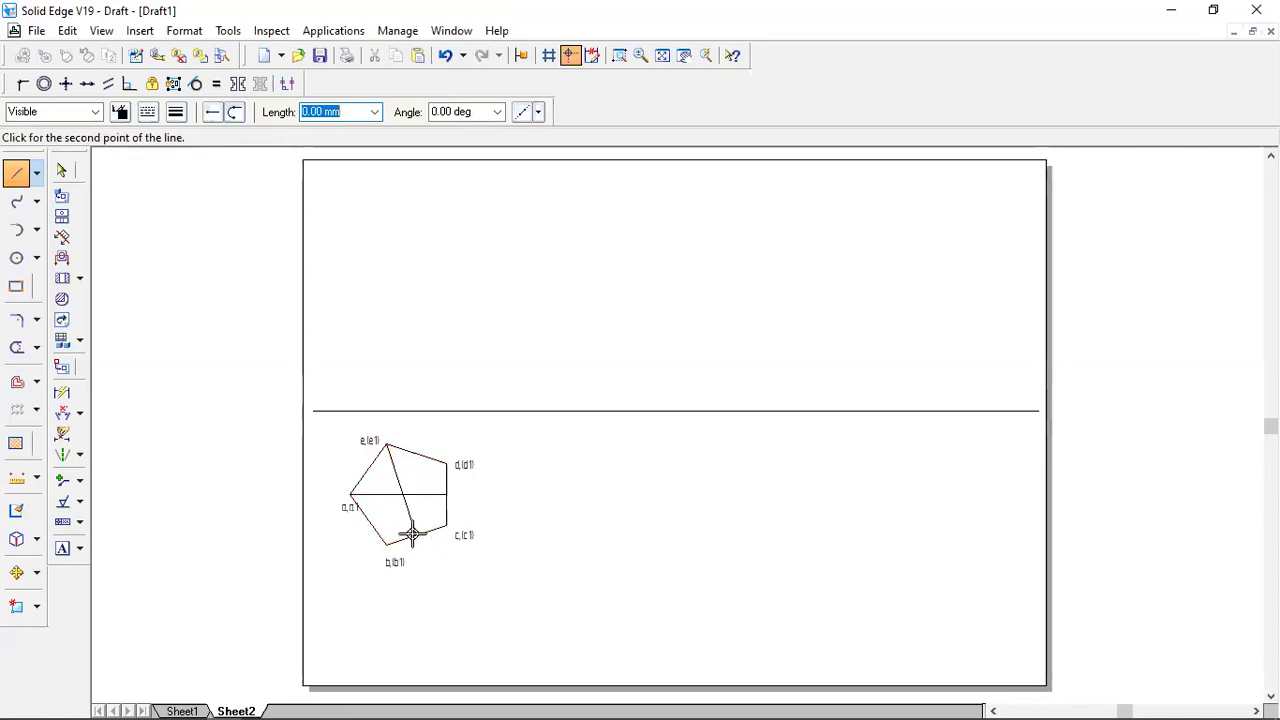
right_click(530, 582)
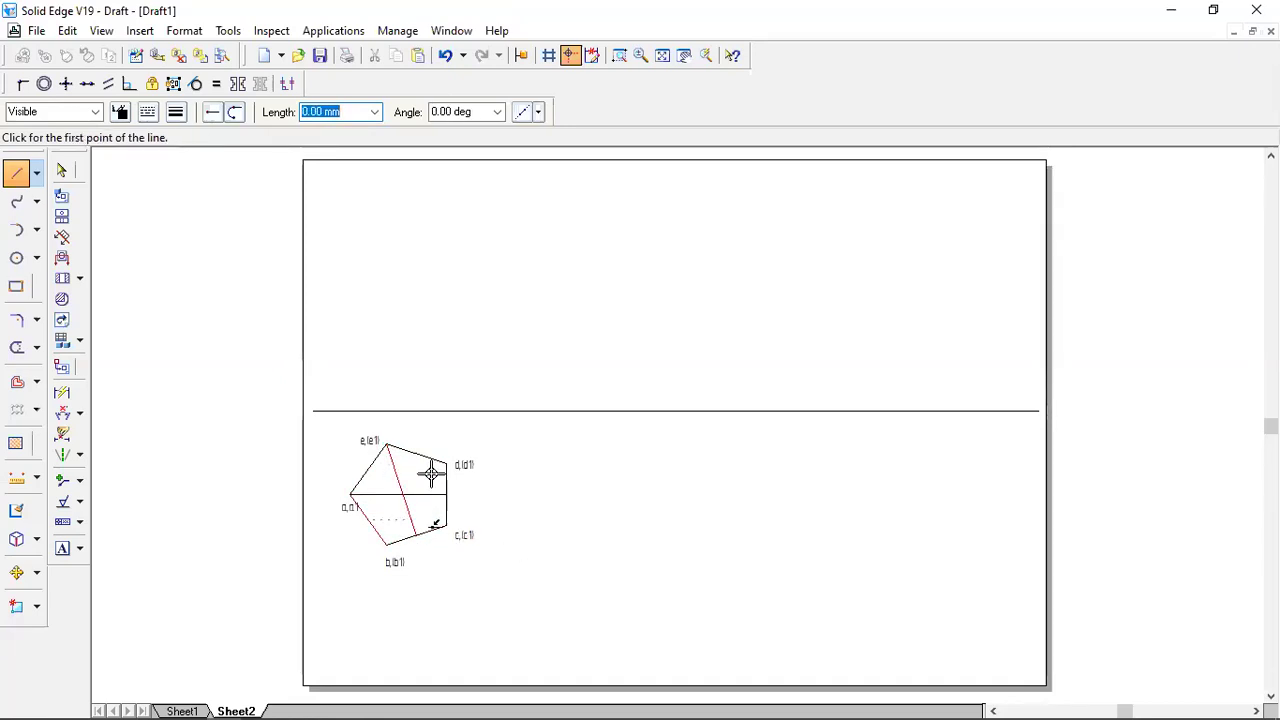
Label the intersection of the two inner lines at the pentagon's centre as o,(o1).
left_click(62, 548)
left_click(410, 486)
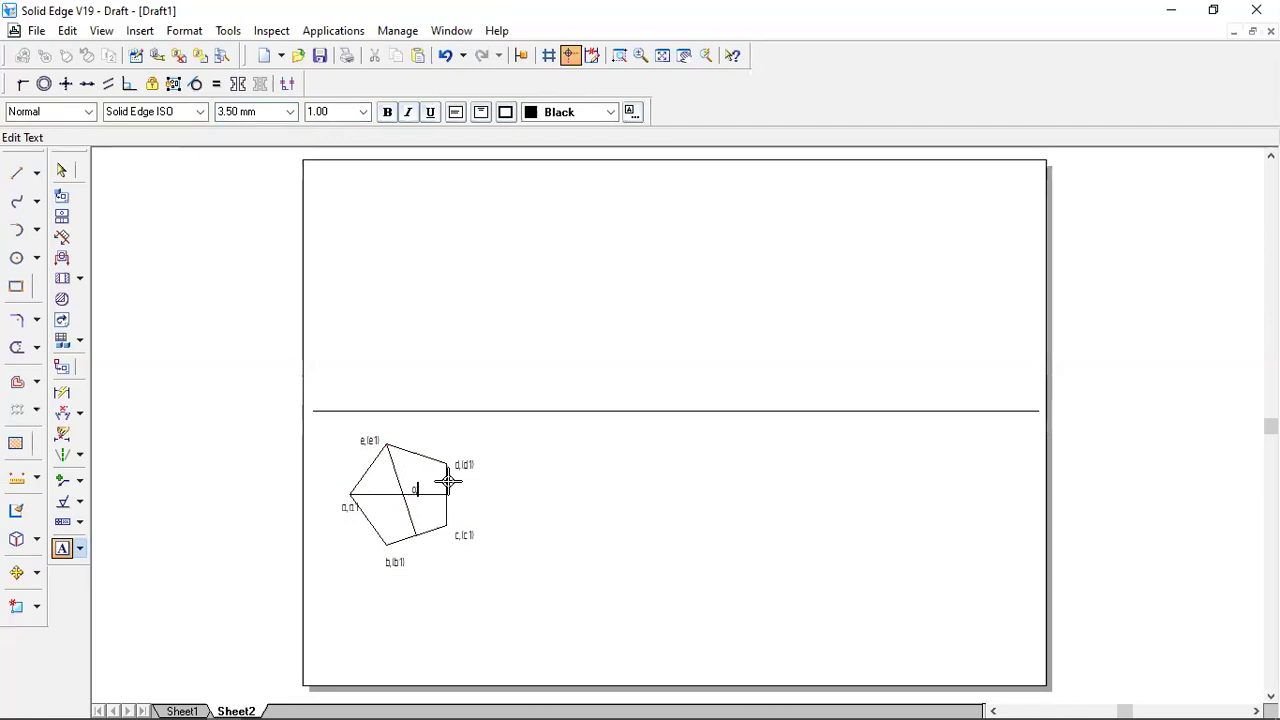
type("o,o1")
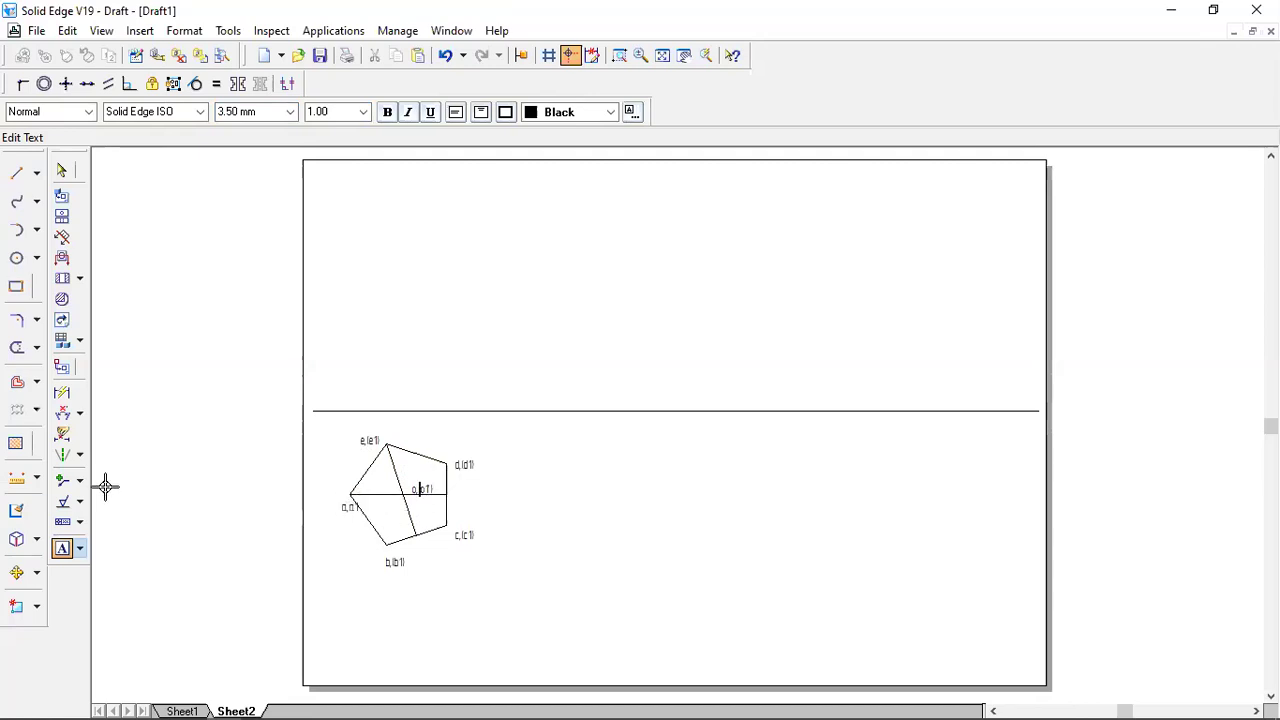
left_click(349, 511)
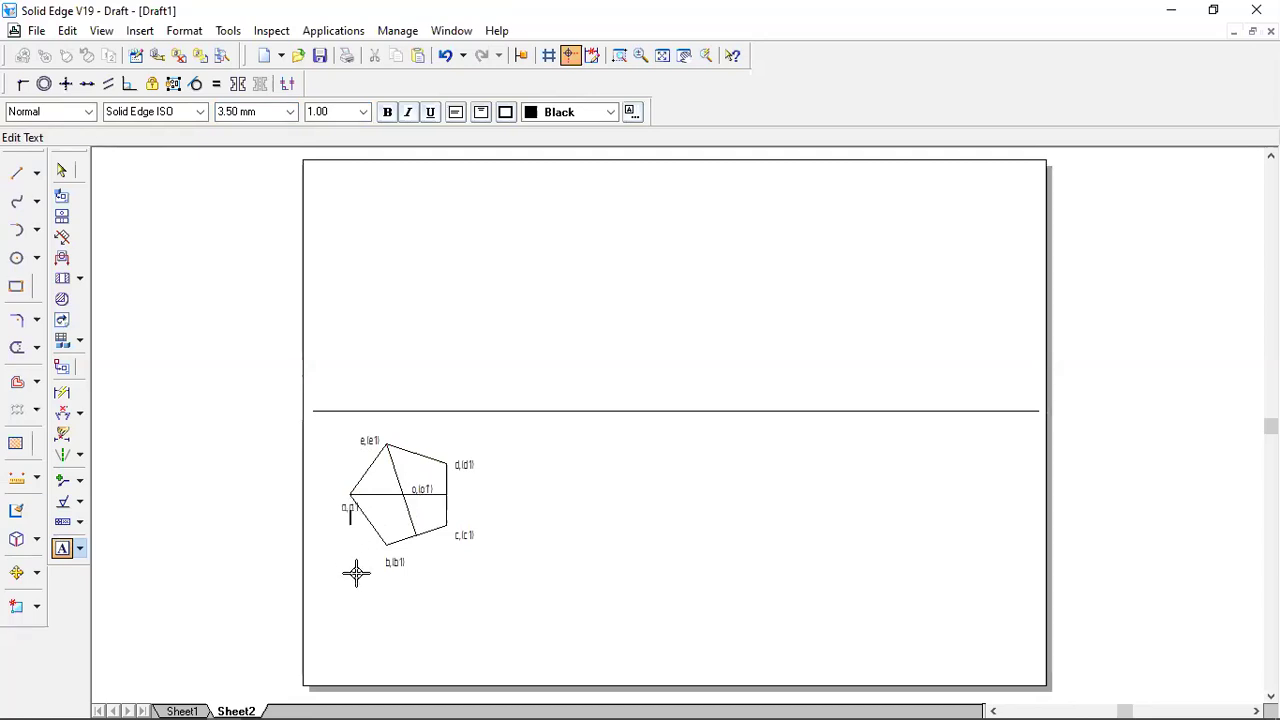
key("Escape")
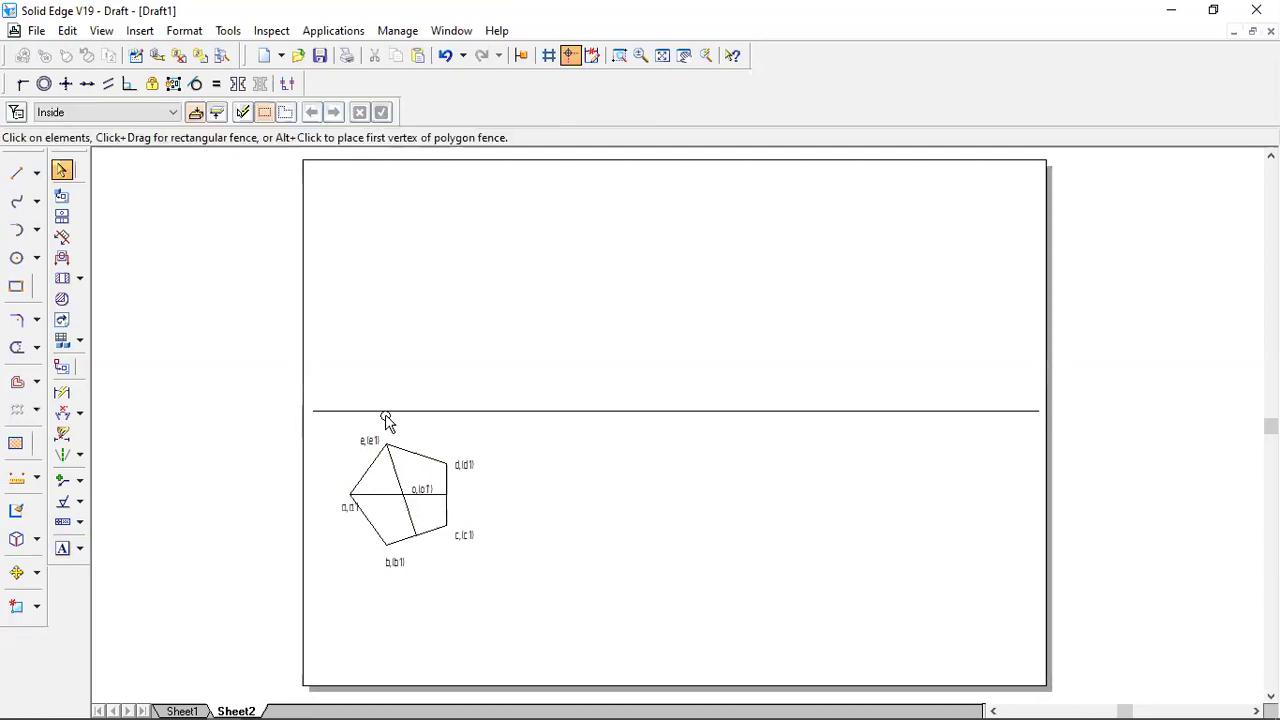
Draw vertical projector lines from vertices a and d up to the reference line.
left_click(16, 172)
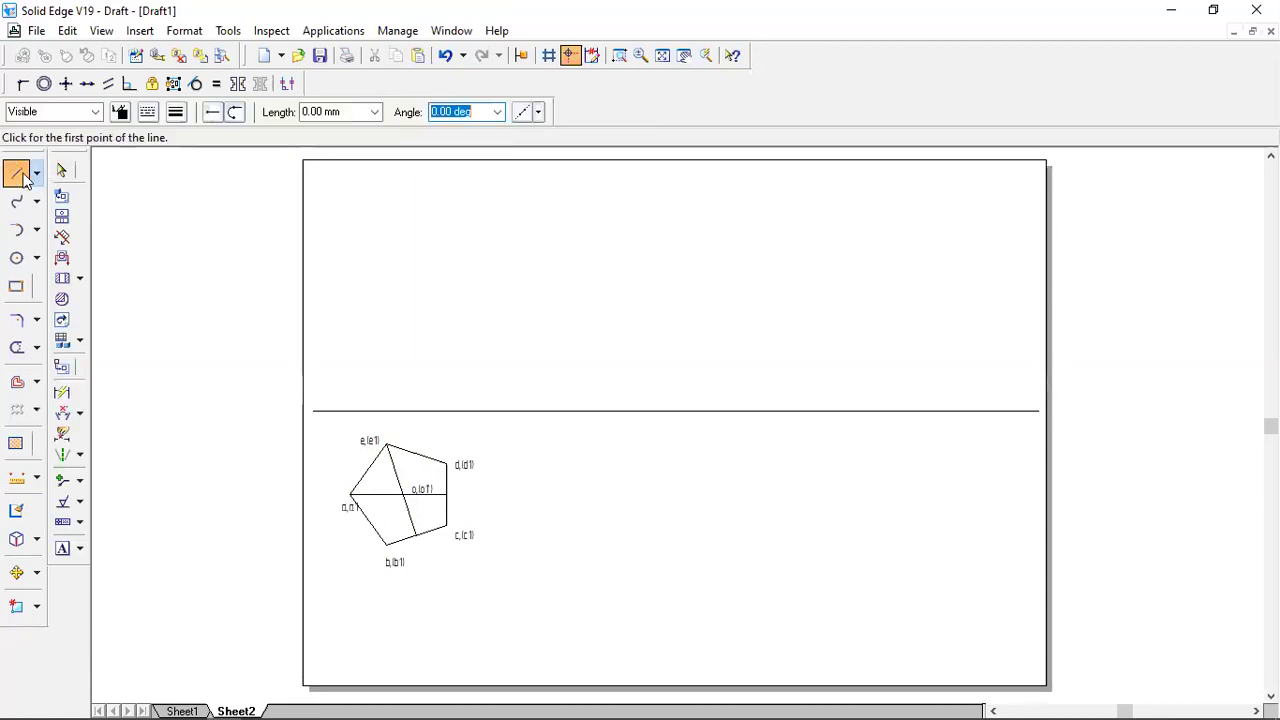
left_click(350, 494)
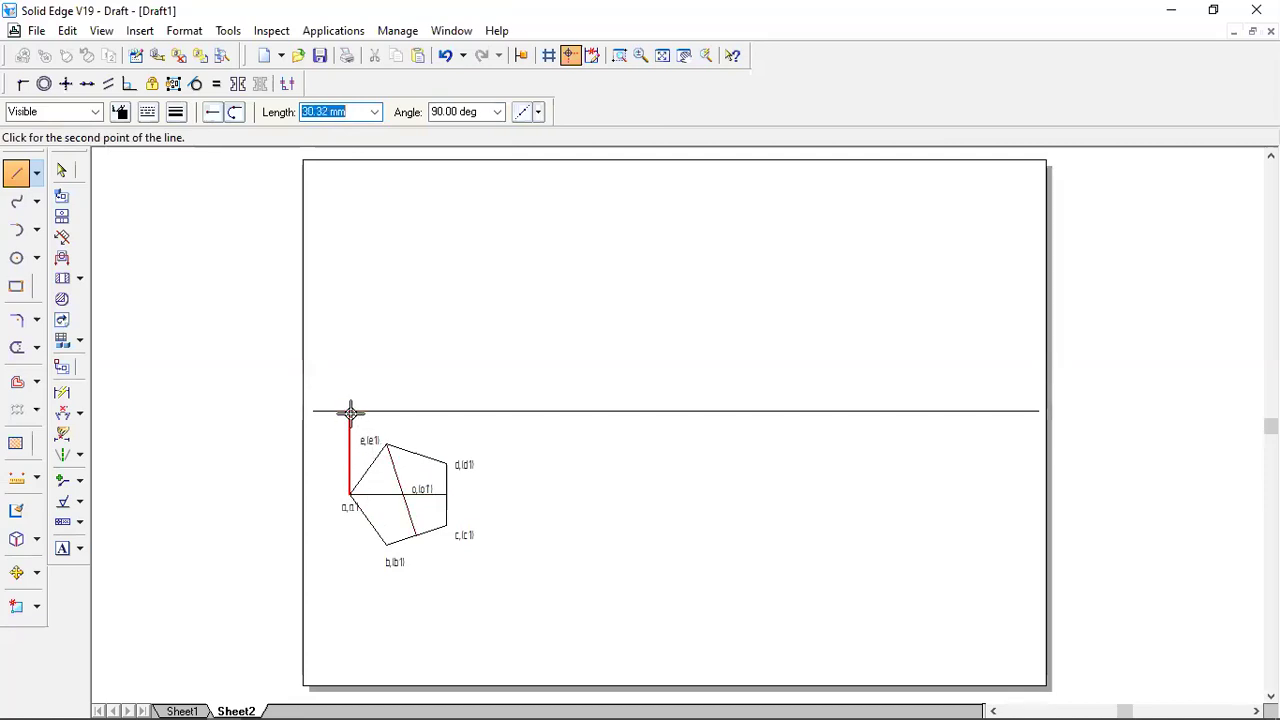
left_click(350, 410)
right_click(350, 410)
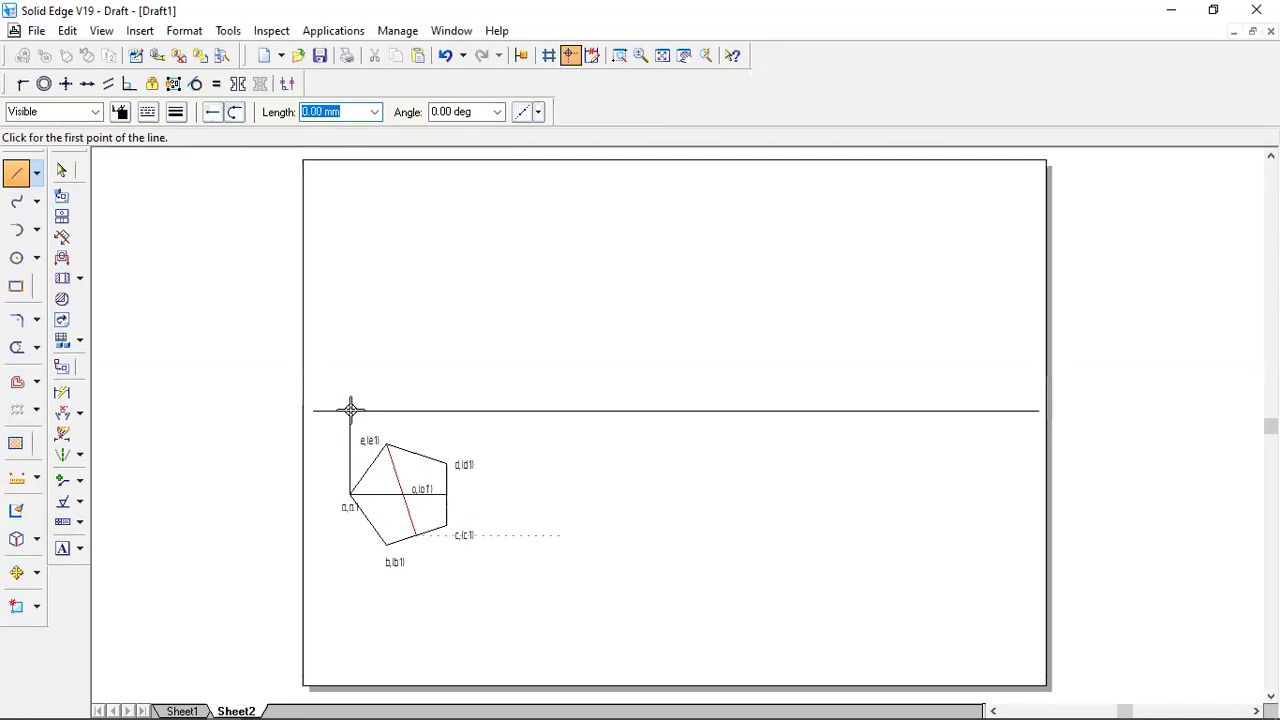
left_click(445, 462)
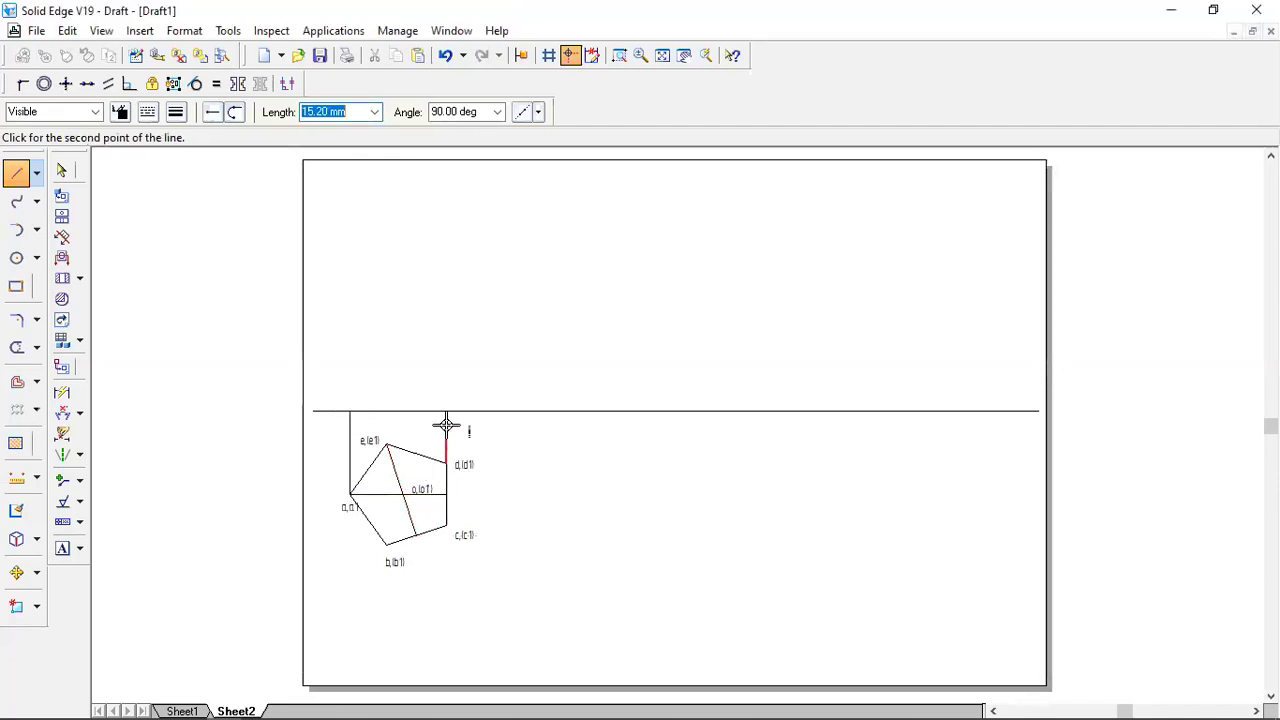
left_click(446, 411)
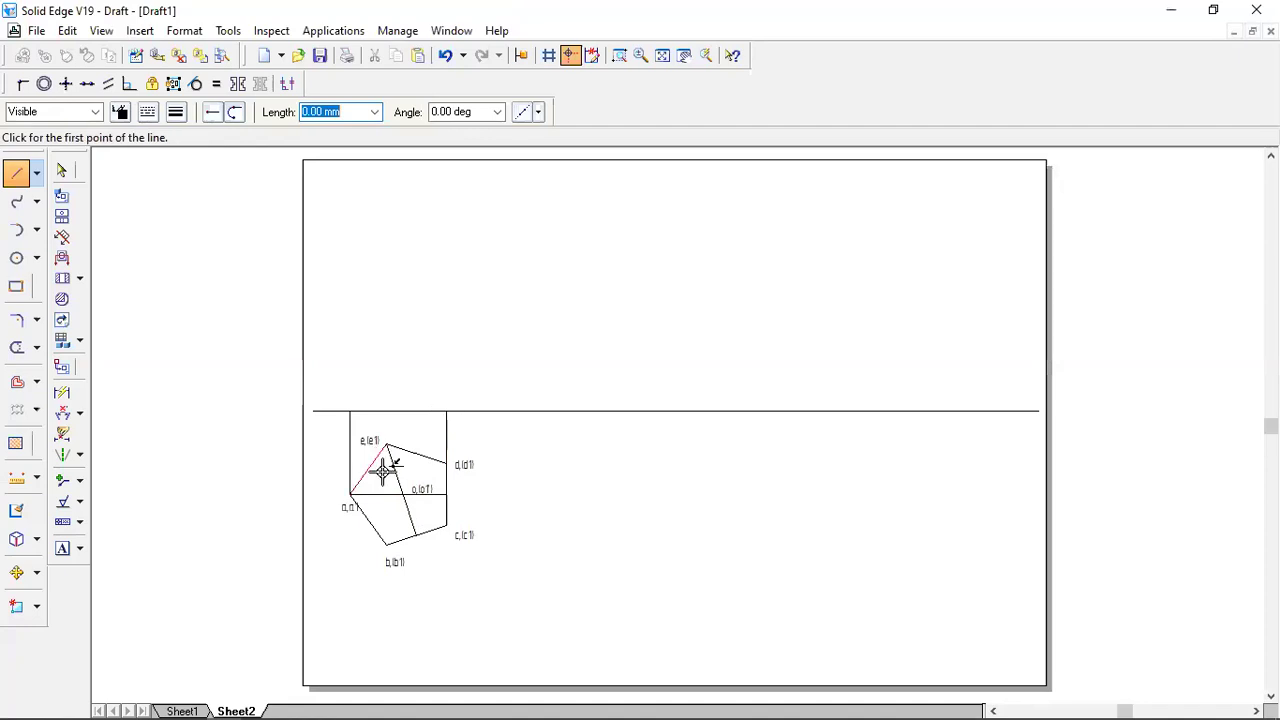
Draw a vertical projector from vertex e up to the reference line and a vertical line joining b to e.
left_click(385, 444)
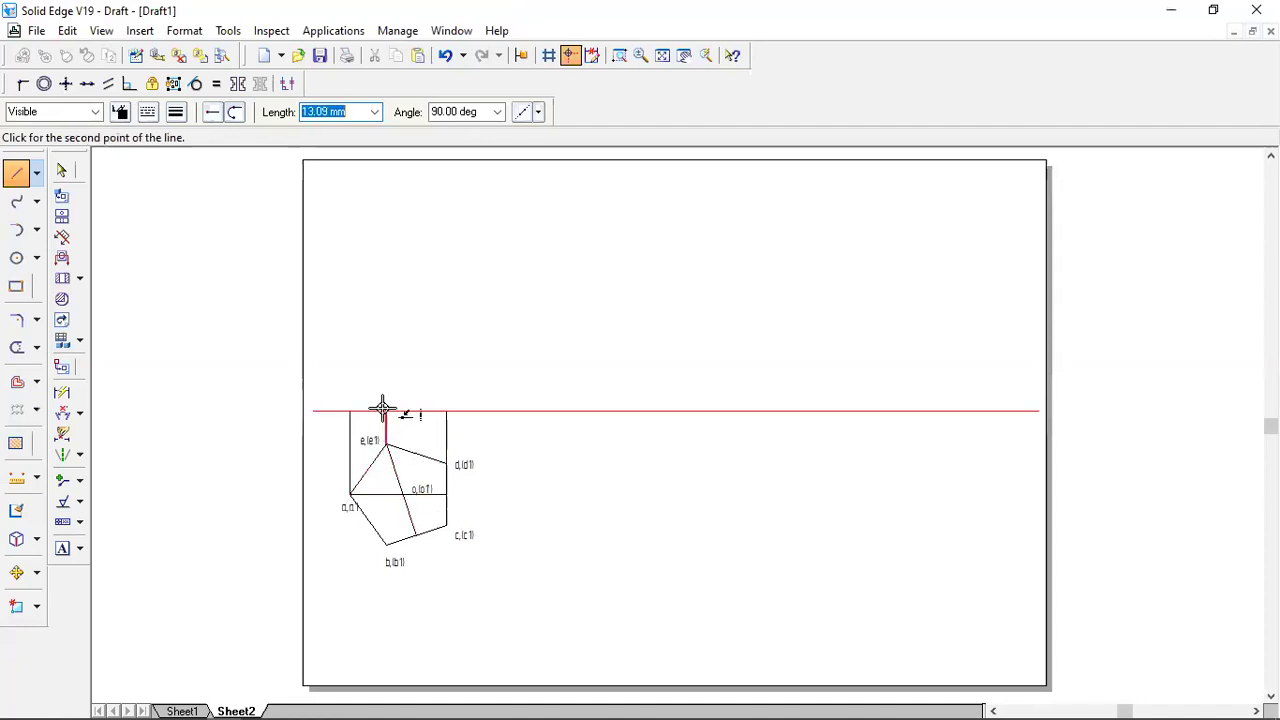
left_click(415, 531)
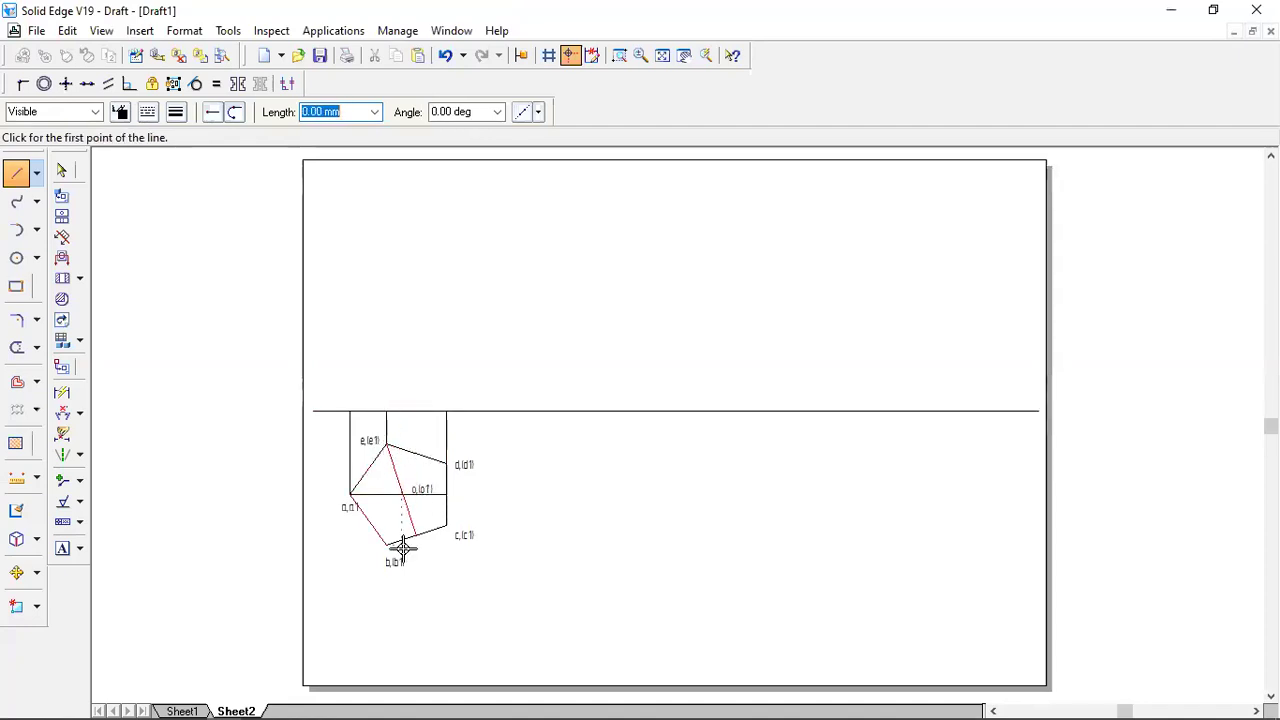
left_click(385, 545)
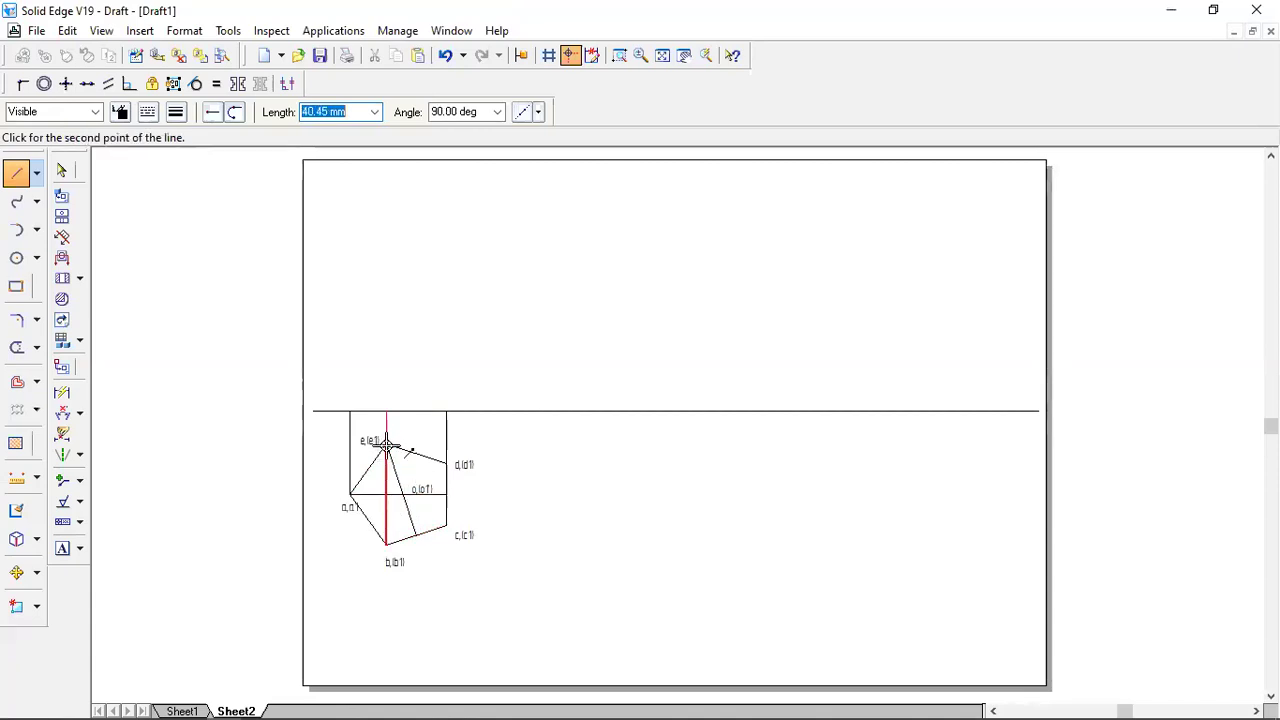
left_click(386, 443)
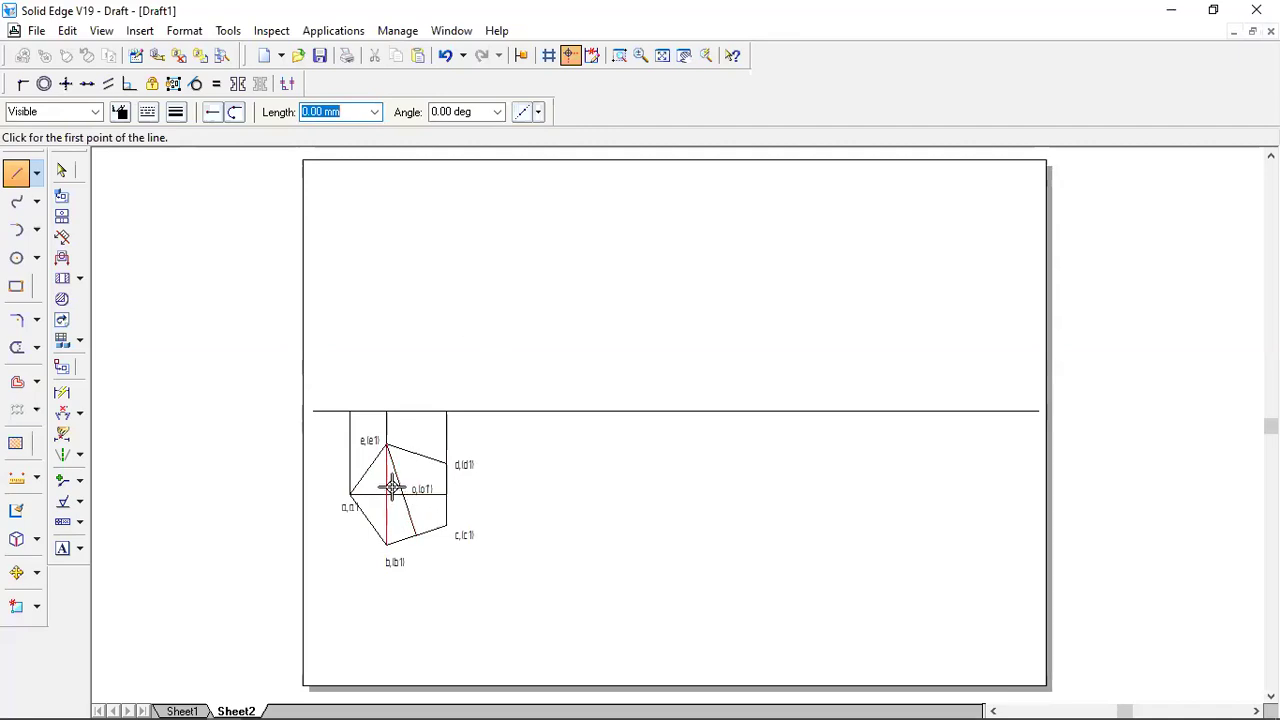
Draw a vertical projector from the pentagon's centre o up to the reference line.
left_click(624, 56)
left_click_drag(396, 487, 409, 516)
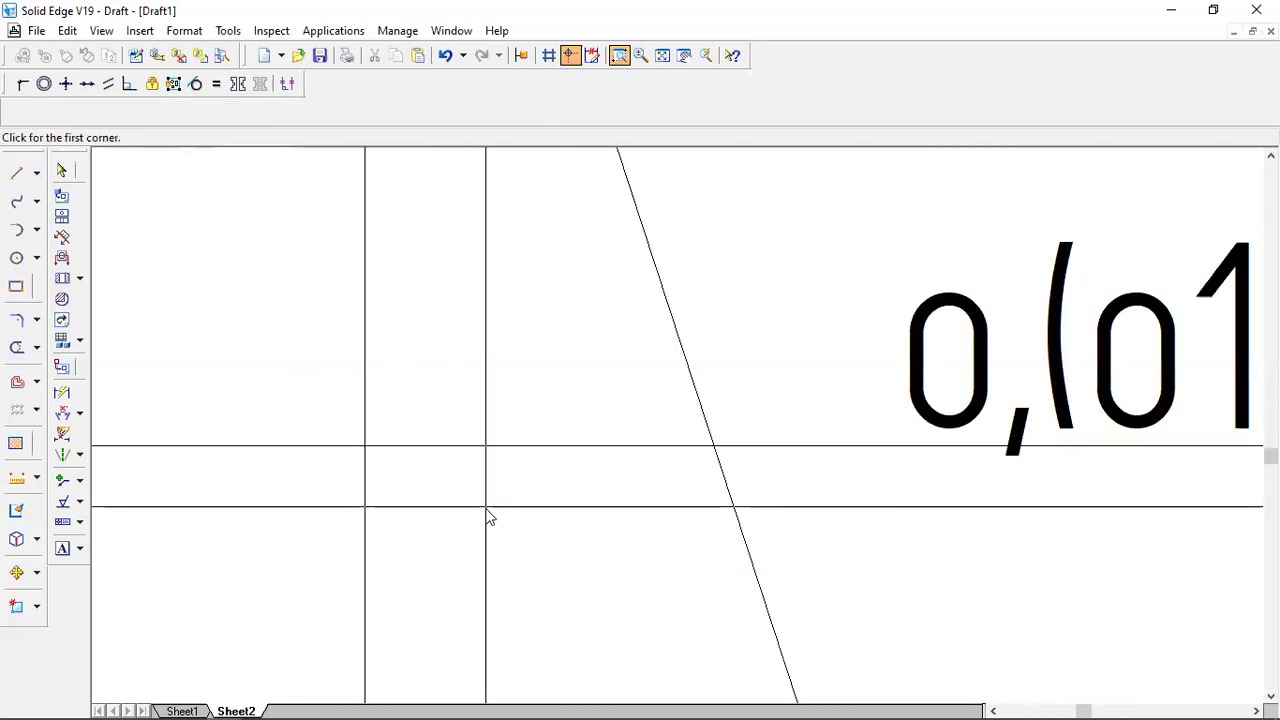
key("l")
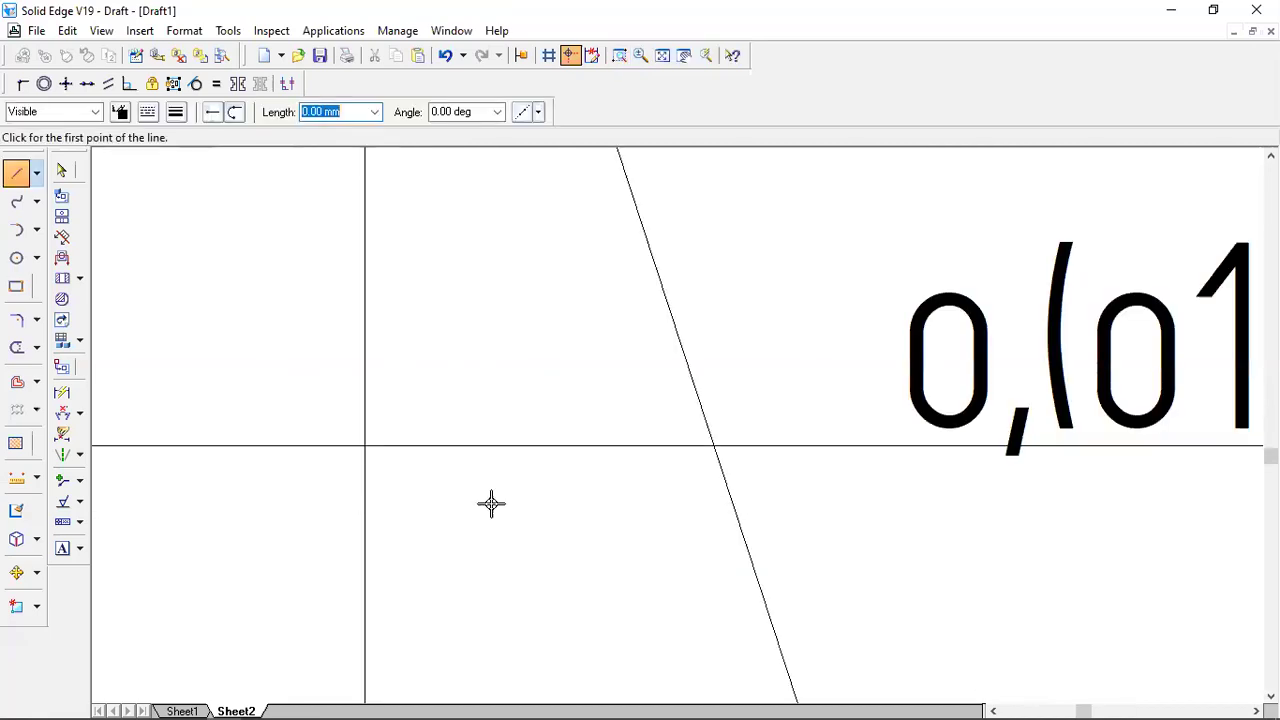
left_click(712, 446)
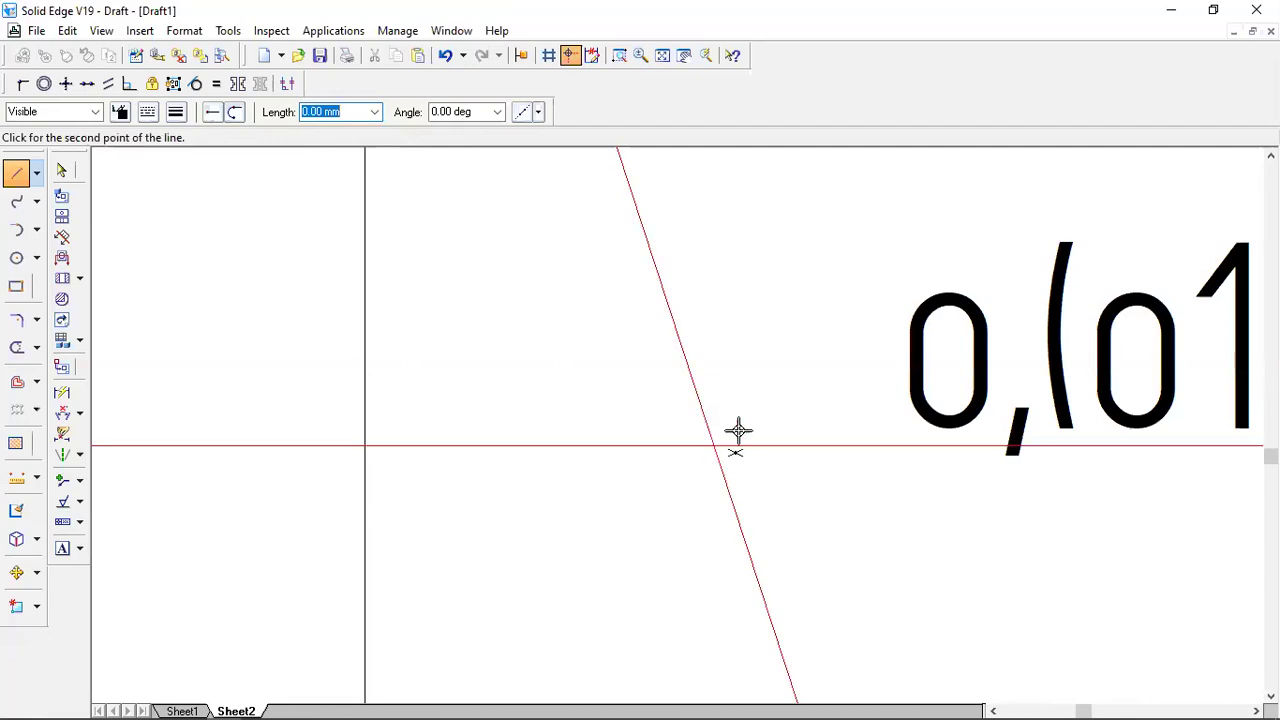
left_click(661, 57)
left_click(403, 411)
Continue the centre projector above the reference line with a vertical axis line 60 mm long.
type("60")
key("Tab")
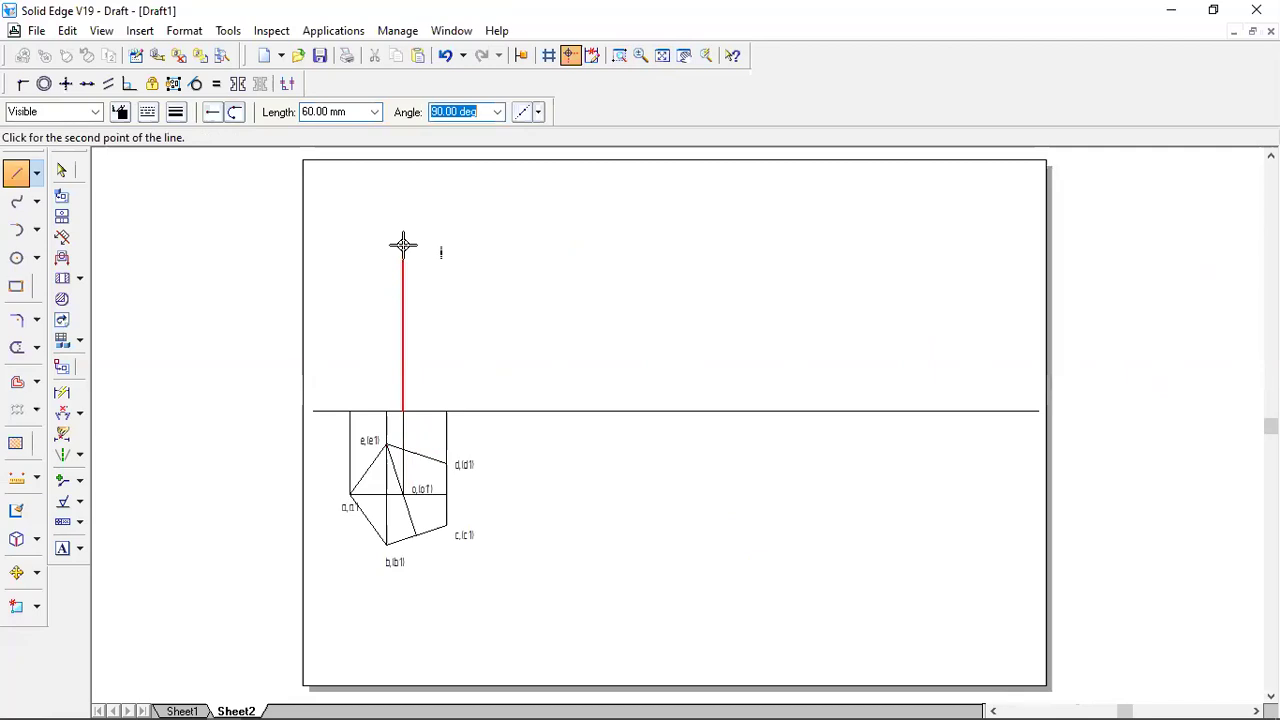
key("Return")
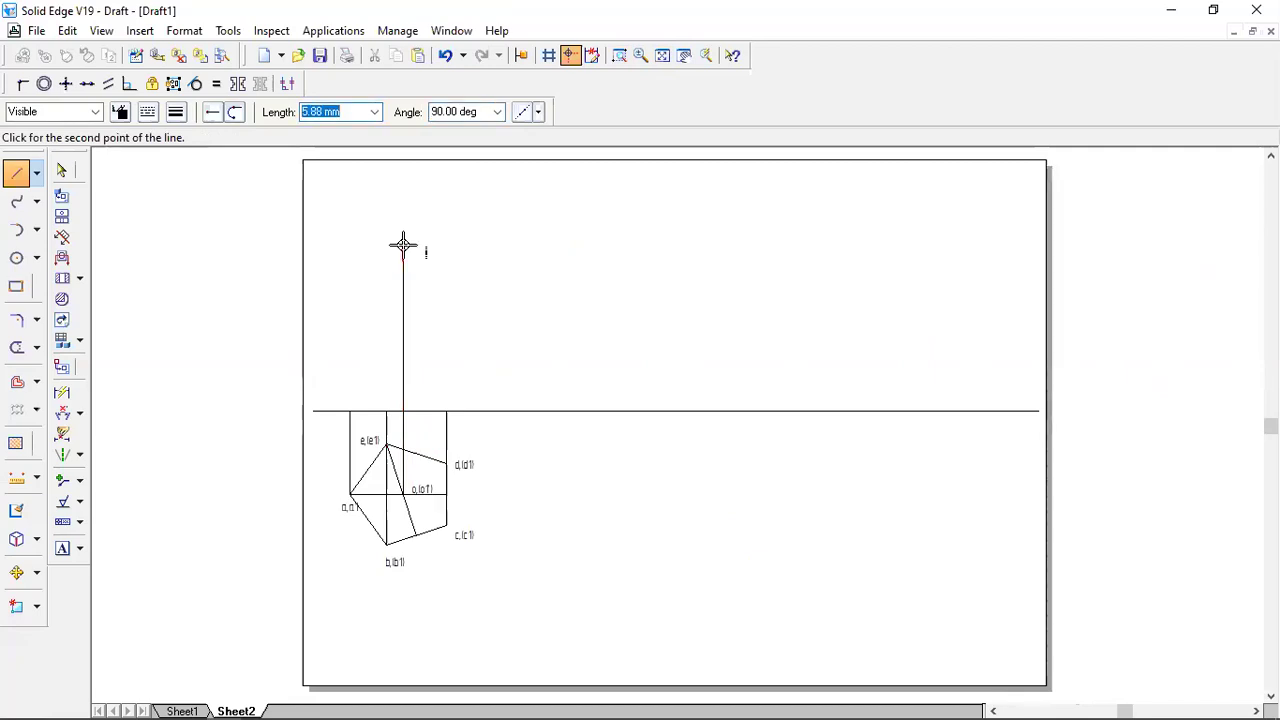
right_click(403, 489)
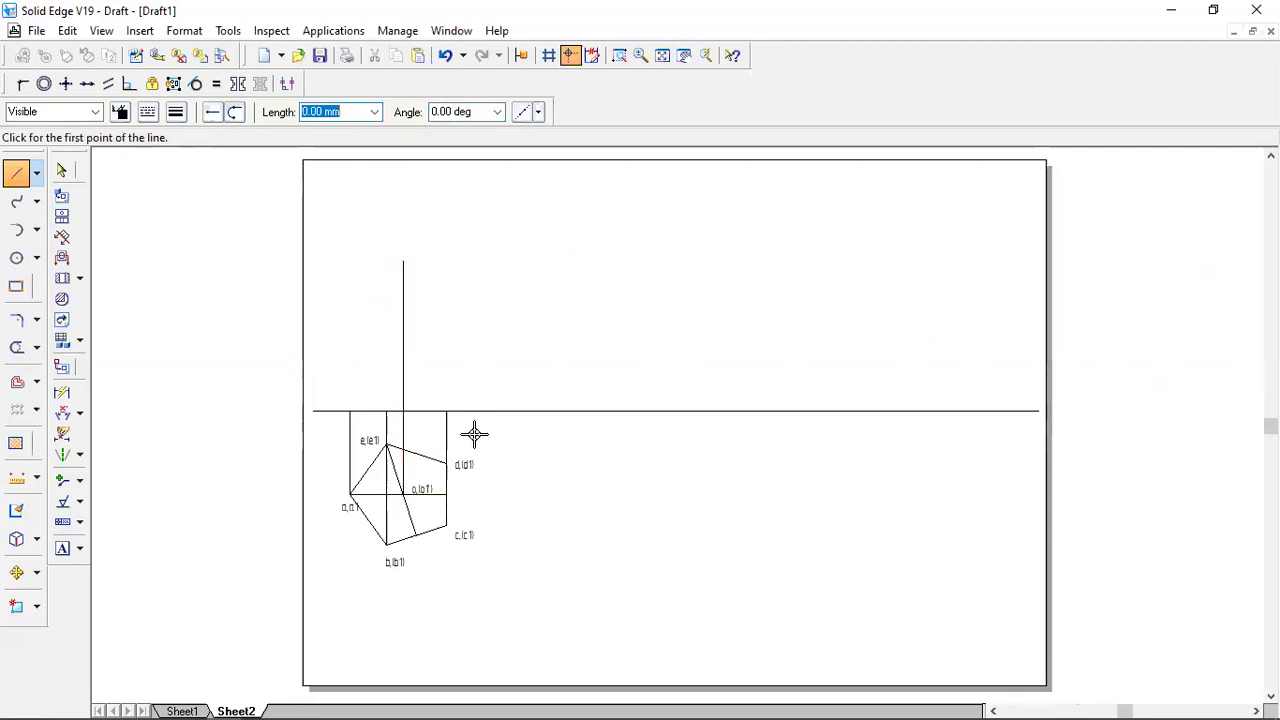
Draw the front view's base on the reference line from a's projector to d's projector.
left_click(349, 410)
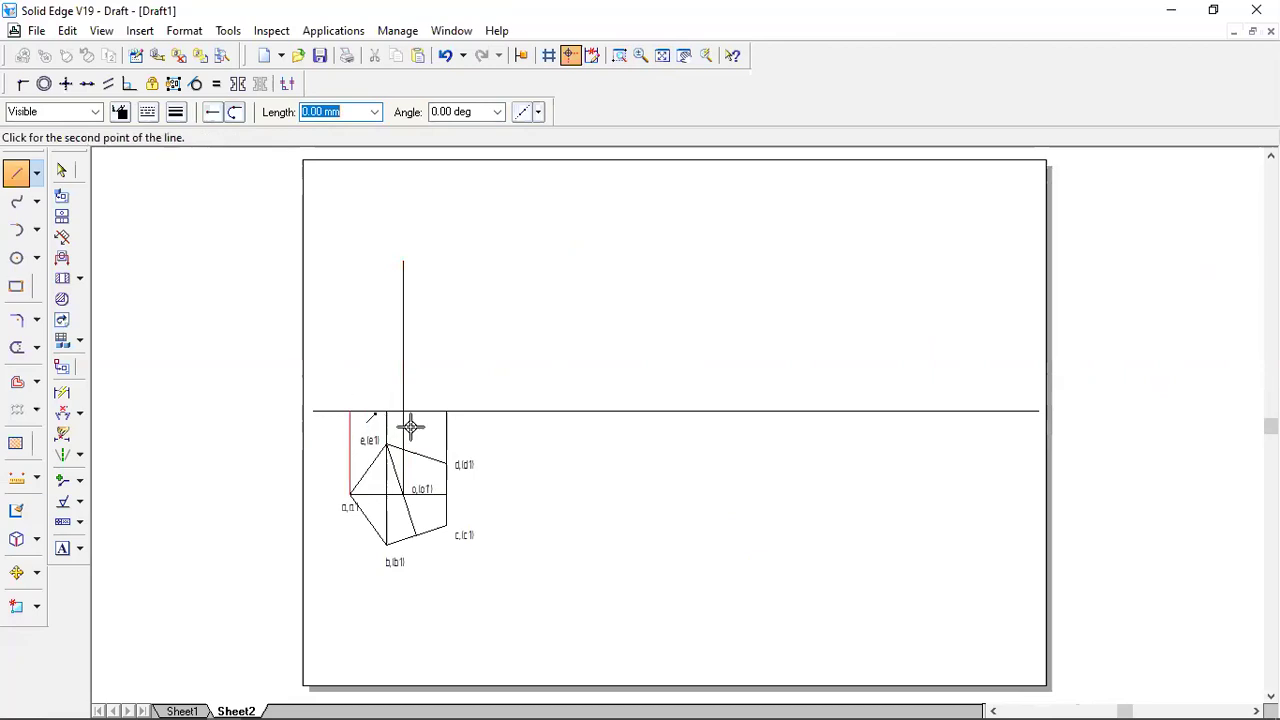
left_click(446, 409)
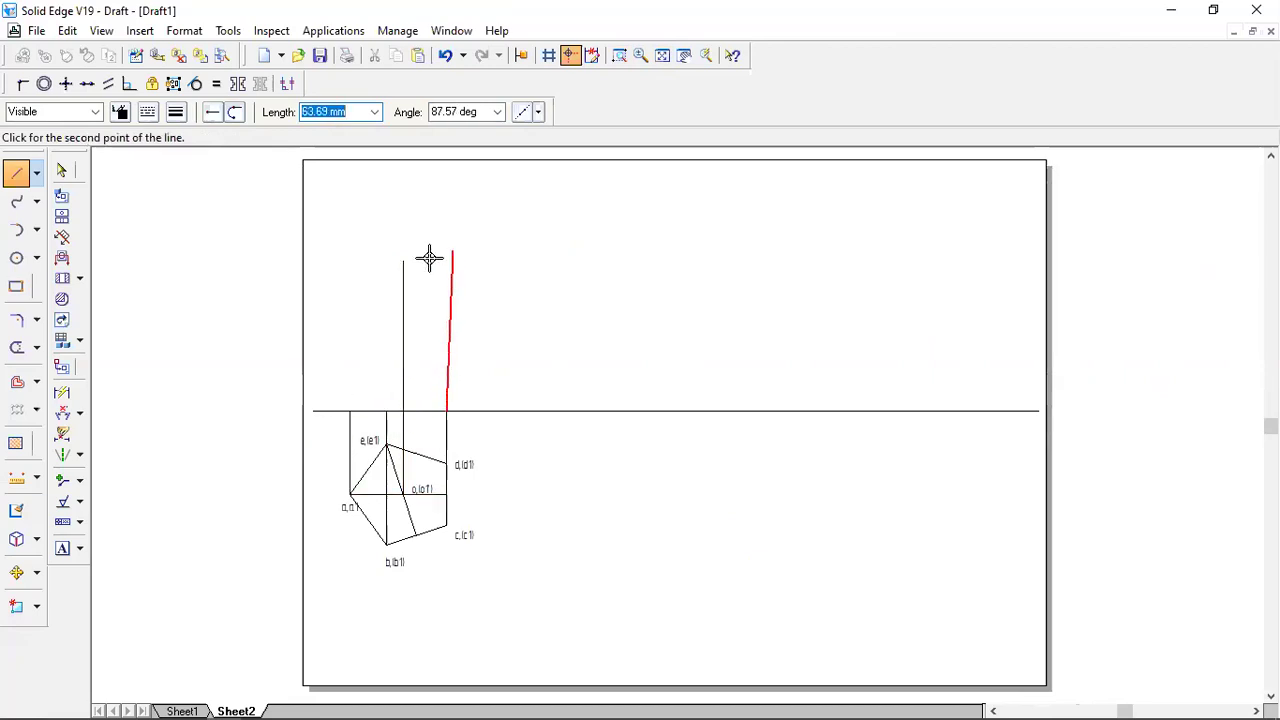